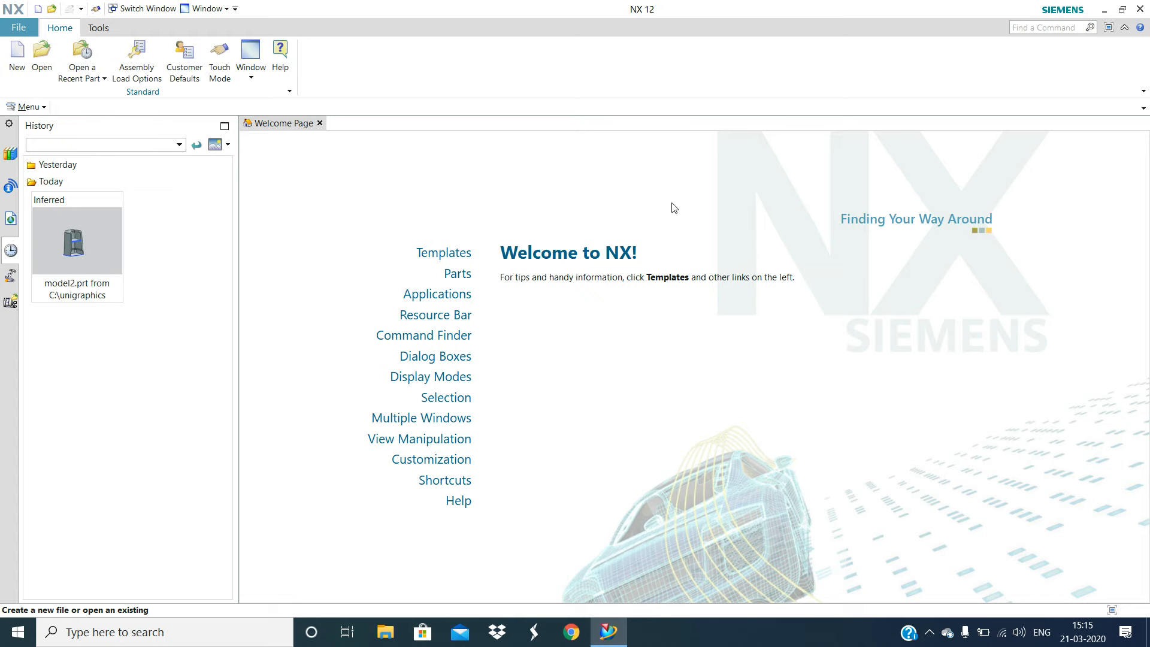
Create a new part file model1.prt in millimeters from the Model template
{"action": "left_click", "coordinate": [16, 66]}
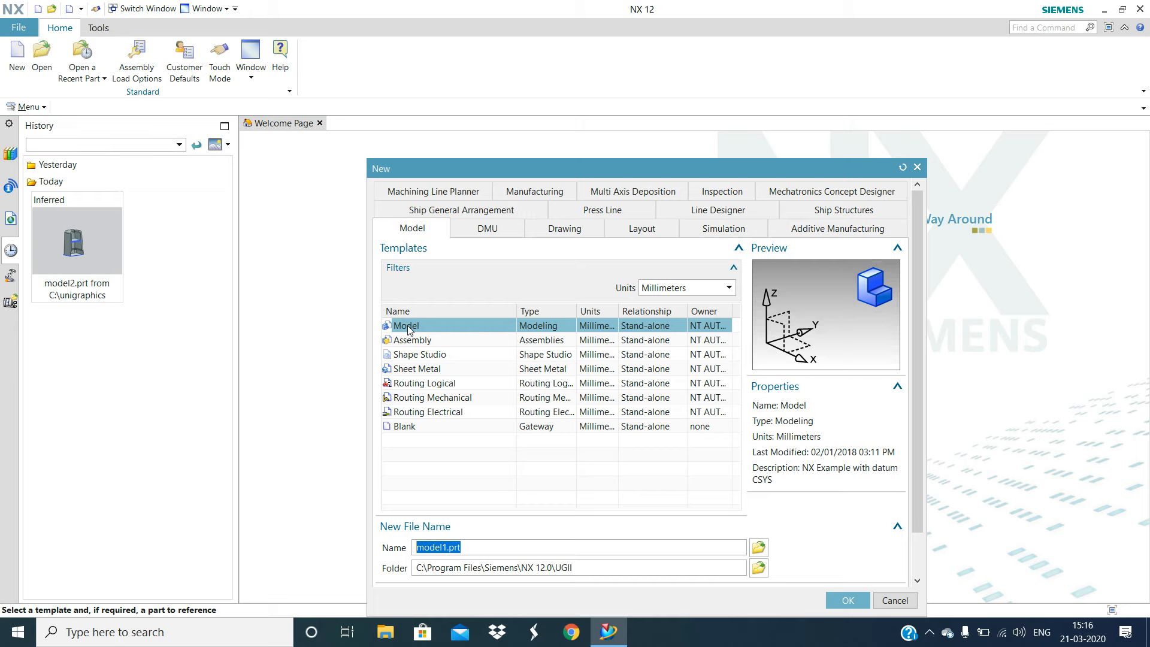
{"action": "left_click", "coordinate": [421, 343]}
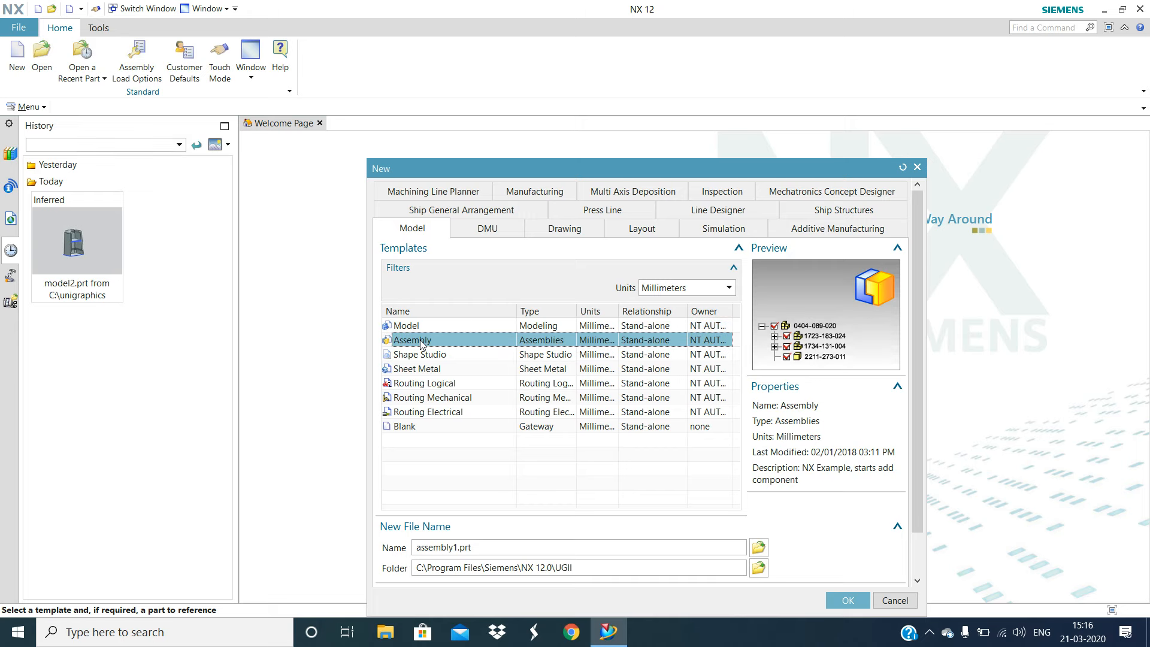
{"action": "left_click", "coordinate": [436, 371]}
{"action": "left_click", "coordinate": [567, 231]}
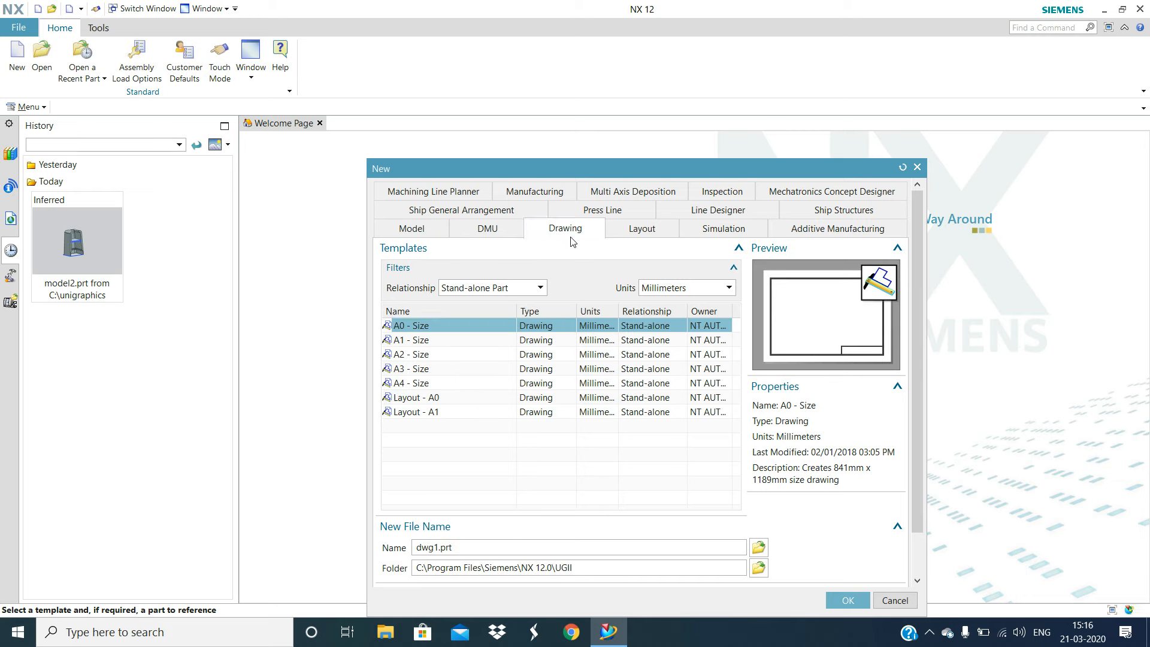
{"action": "left_click", "coordinate": [412, 228]}
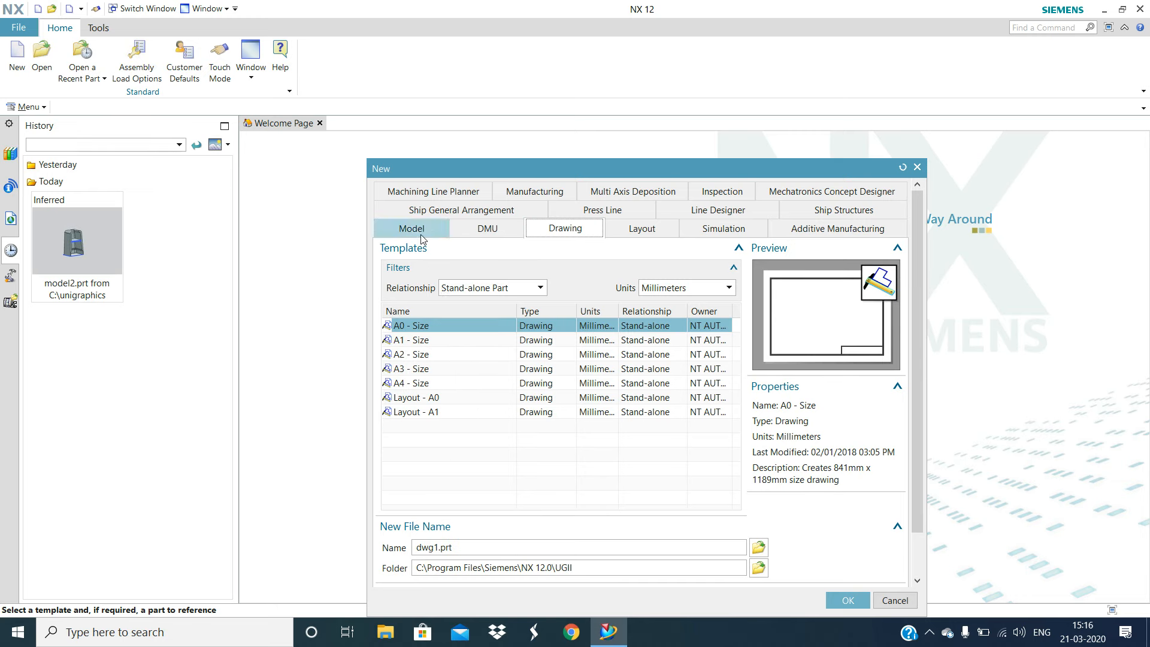
{"action": "left_click", "coordinate": [413, 329]}
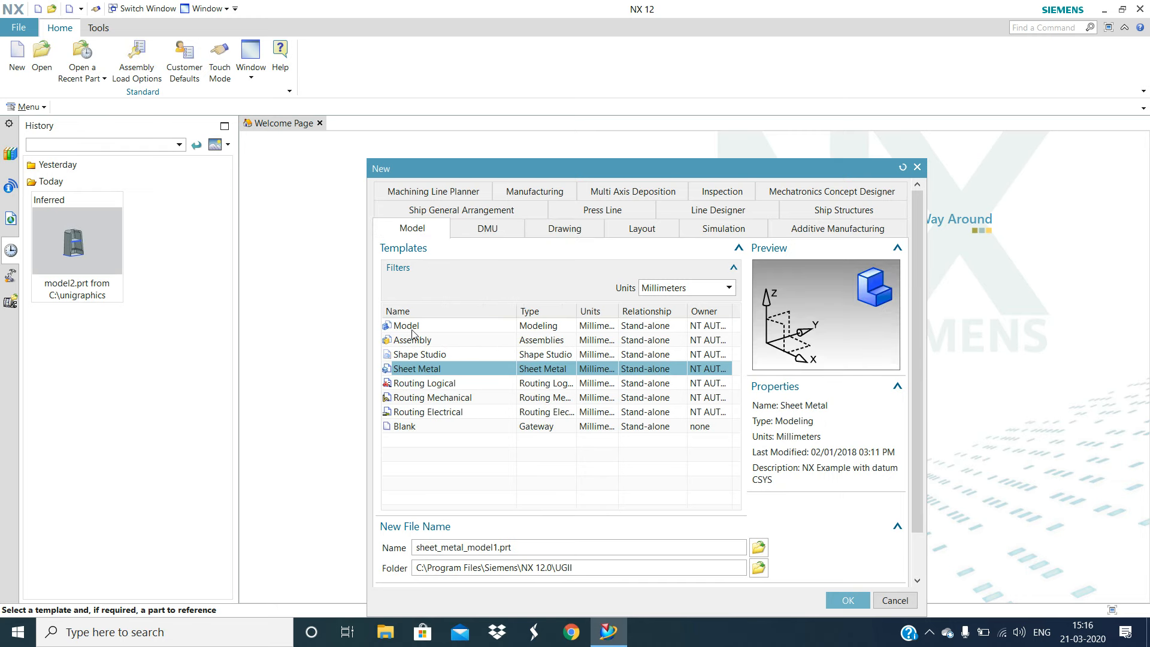
{"action": "left_click", "coordinate": [846, 599]}
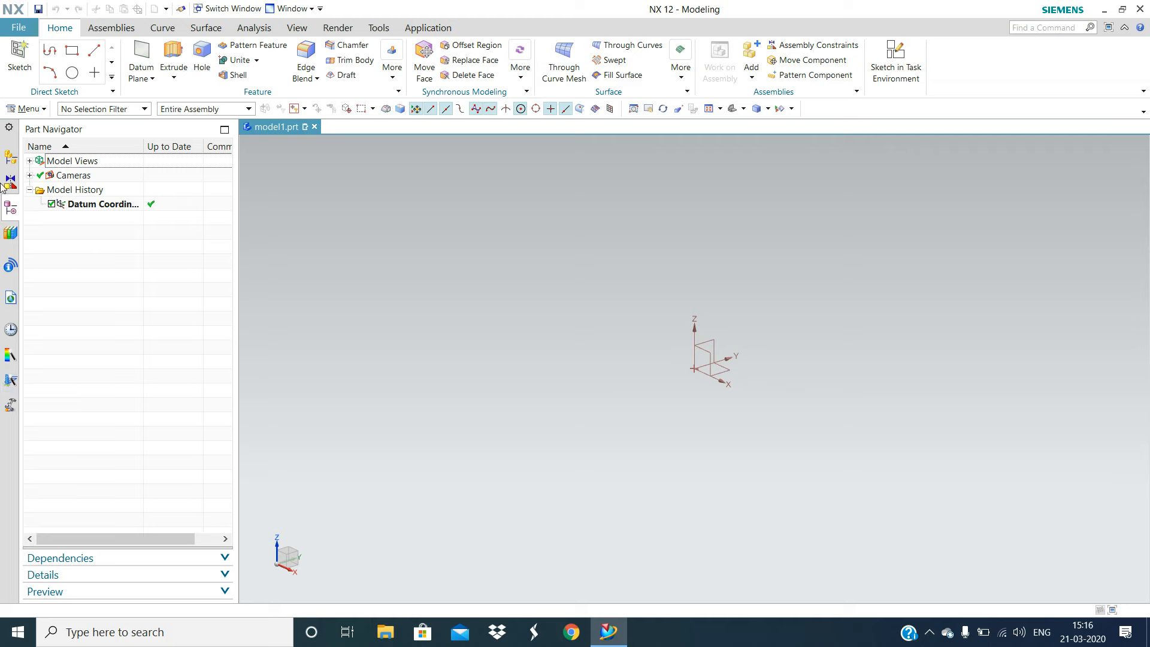
Apply the Advanced role from the Content roles to the modeling session
{"action": "left_click", "coordinate": [11, 406]}
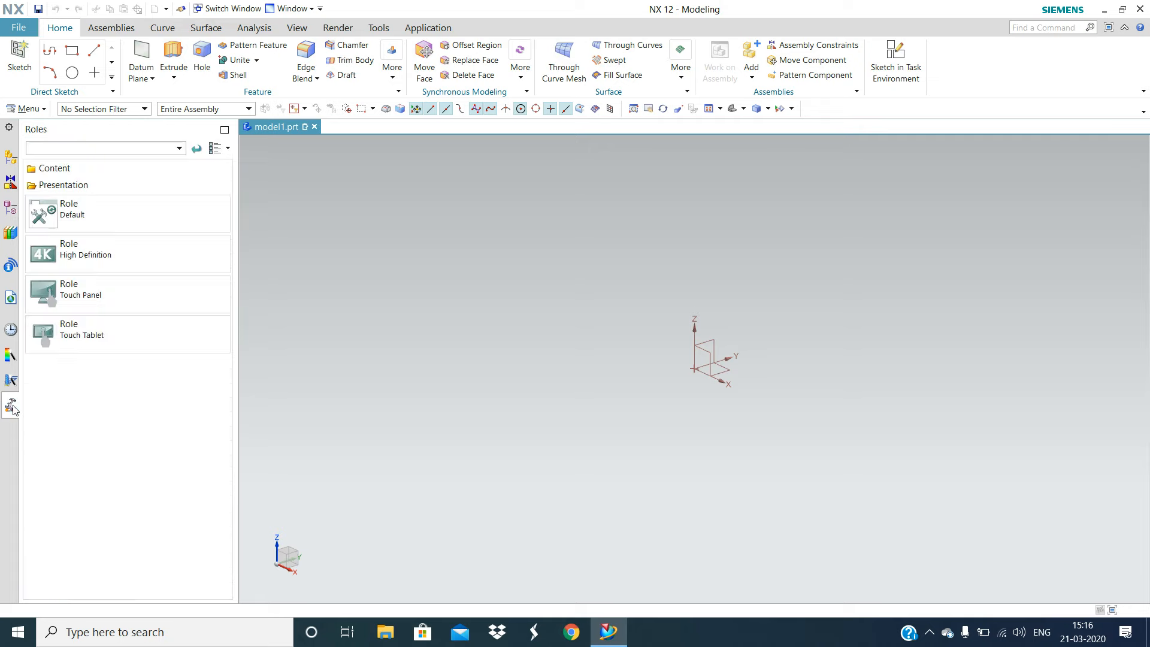
{"action": "left_click", "coordinate": [73, 164]}
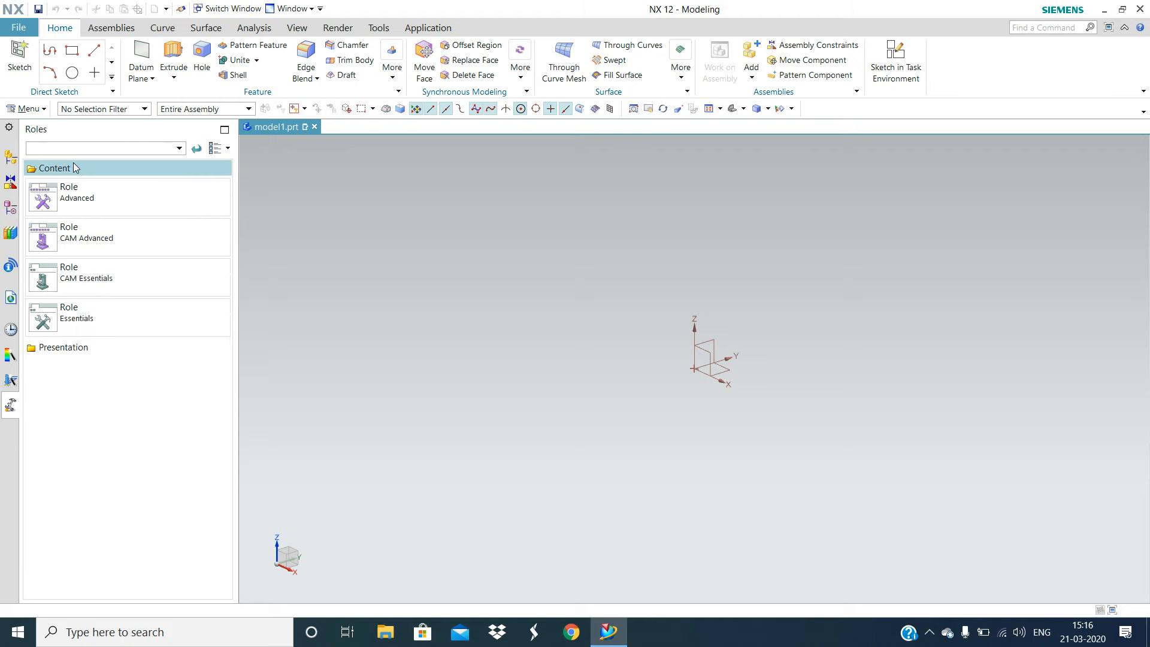
{"action": "left_click", "coordinate": [84, 201]}
{"action": "left_click", "coordinate": [401, 346]}
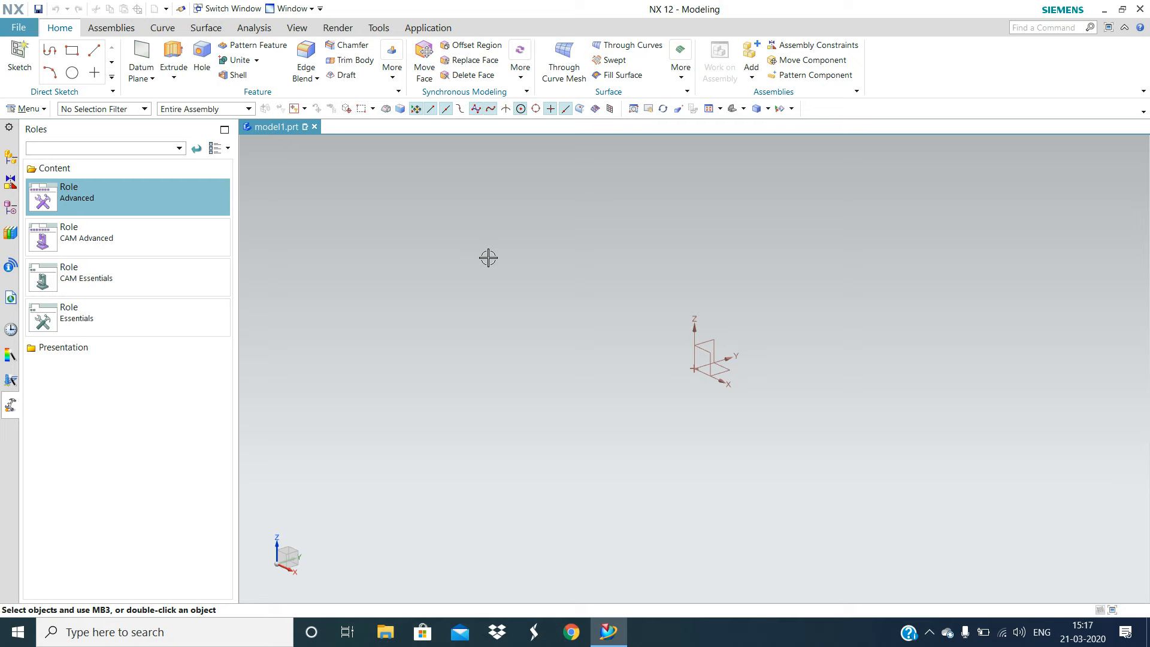
Review the available Edit, Insert, Information, Analysis and Window commands and the Quick Access Toolbar's customization options
{"action": "left_click", "coordinate": [20, 111]}
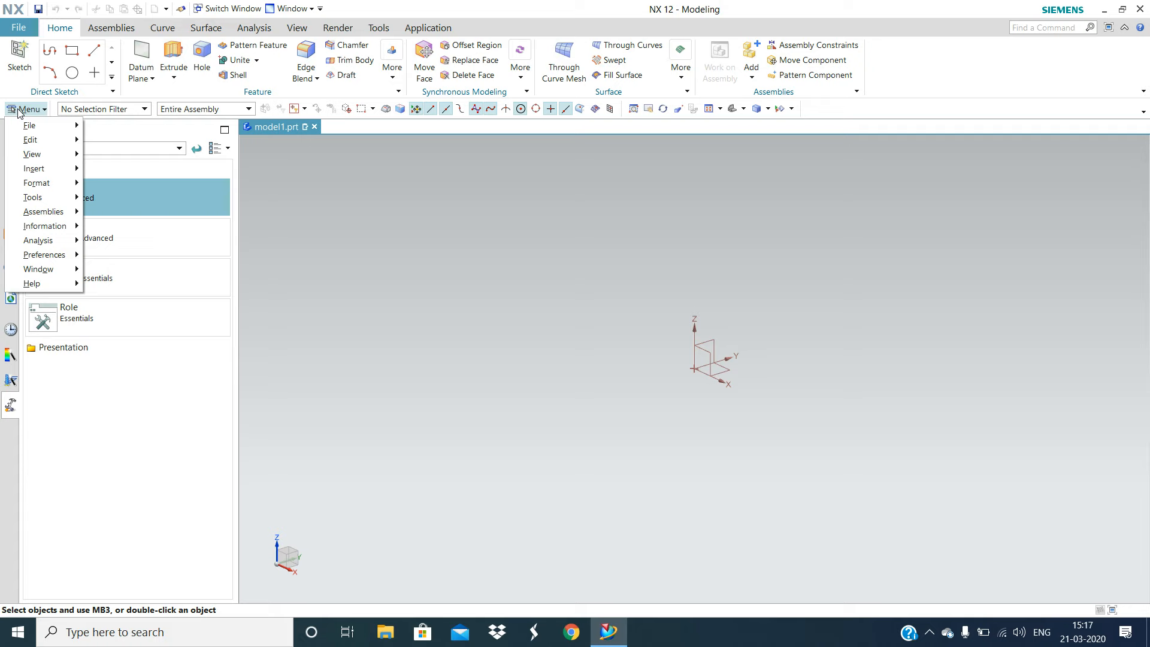
{"action": "mouse_move", "coordinate": [31, 142]}
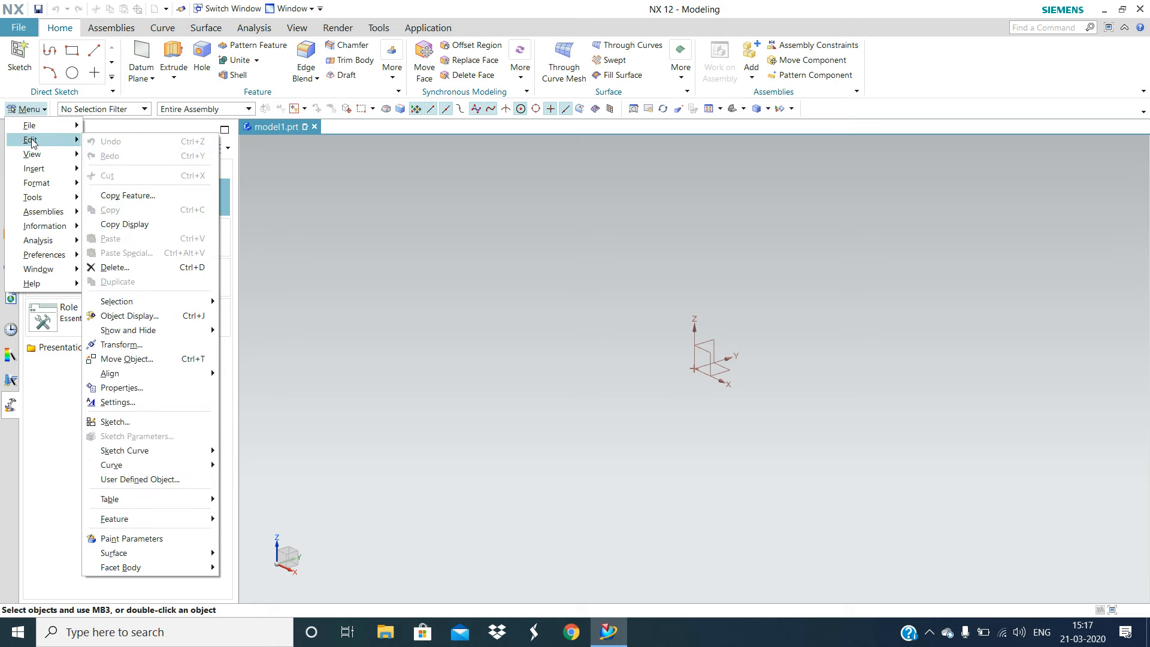
{"action": "mouse_move", "coordinate": [37, 172]}
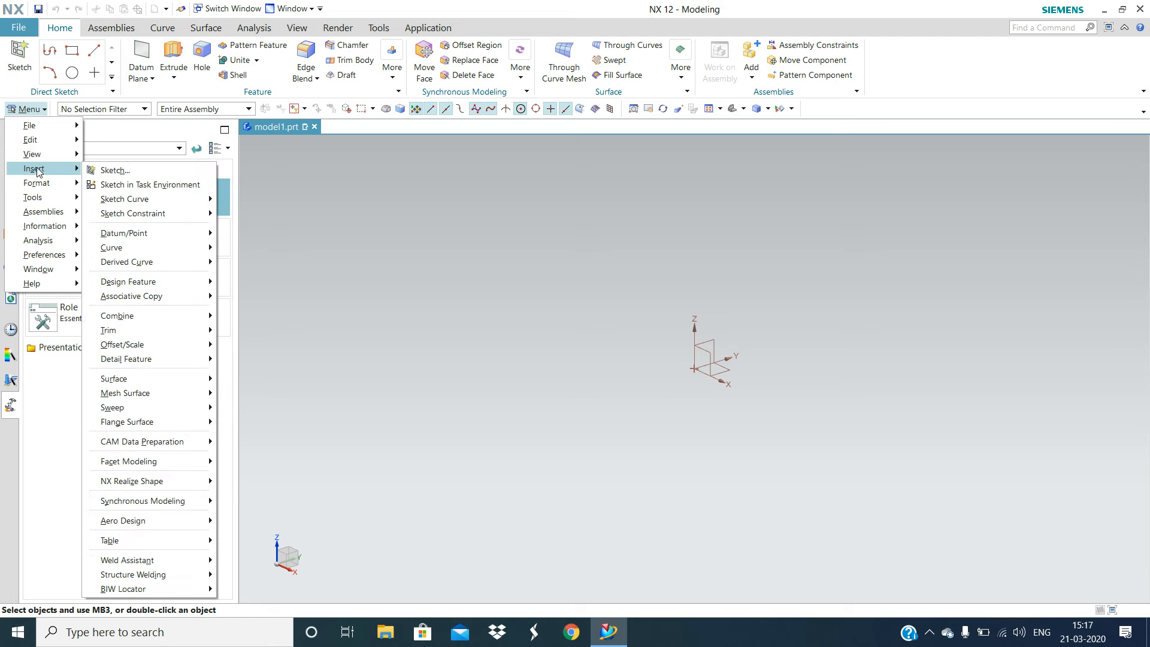
{"action": "mouse_move", "coordinate": [48, 201]}
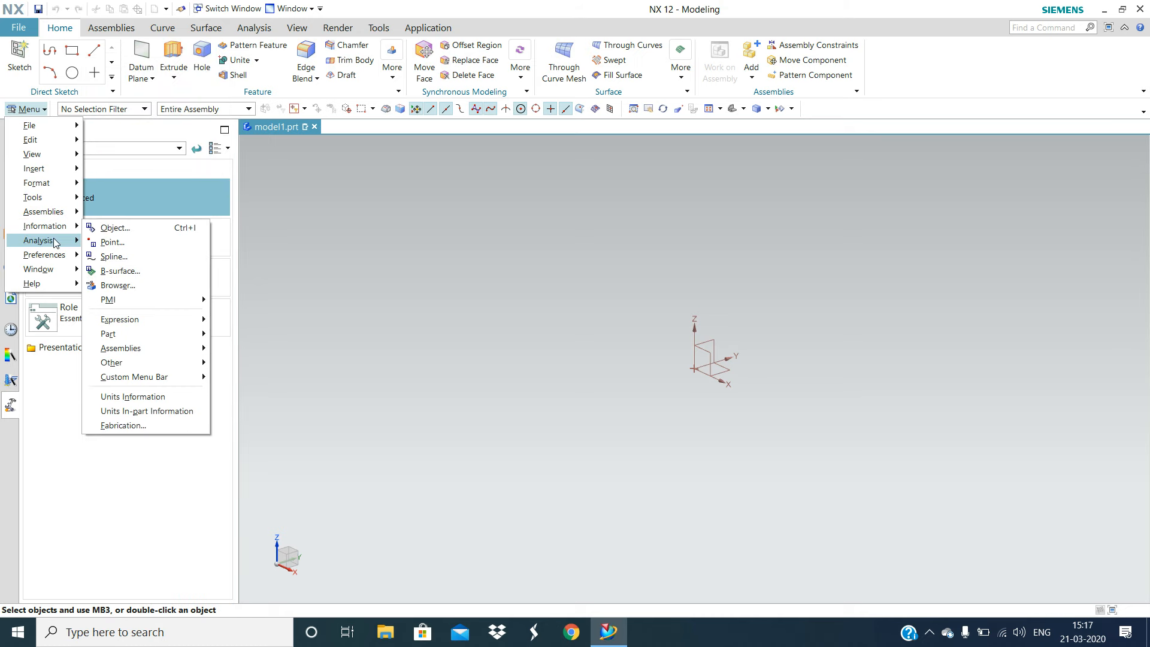
{"action": "mouse_move", "coordinate": [55, 241]}
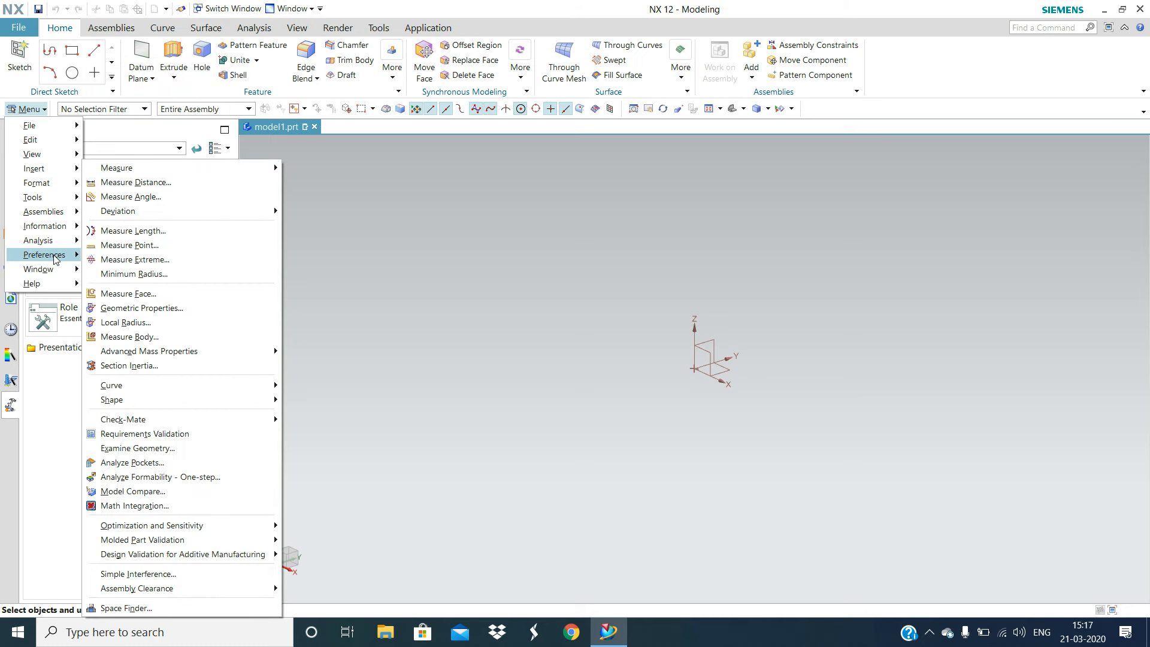
{"action": "mouse_move", "coordinate": [57, 275]}
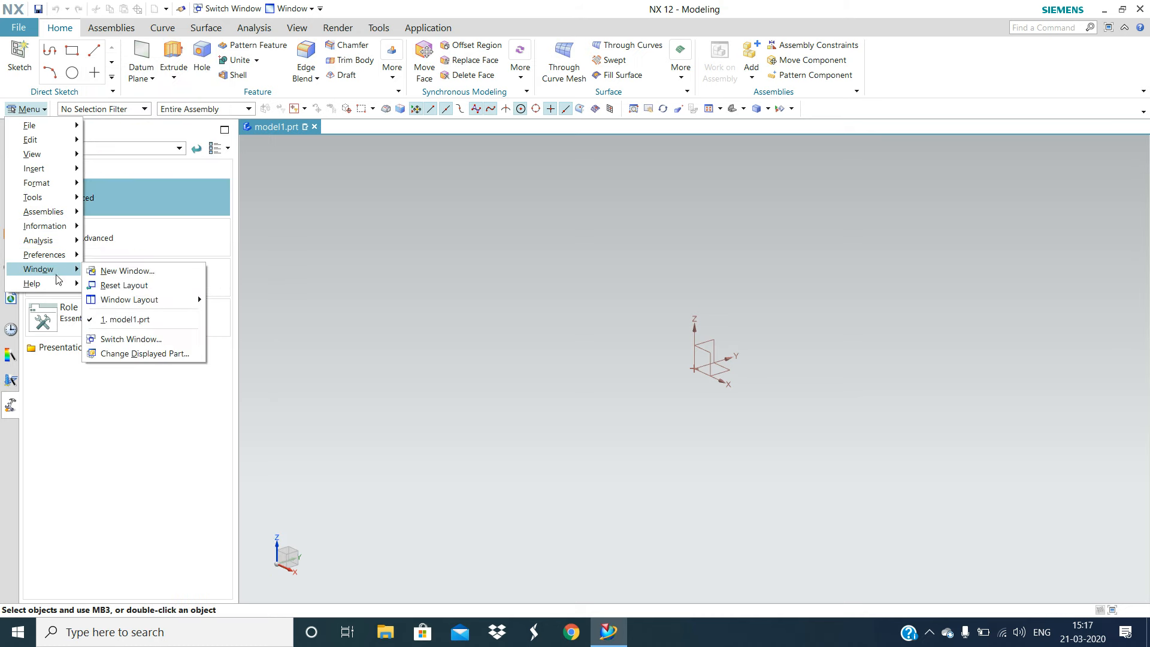
{"action": "left_click", "coordinate": [495, 268]}
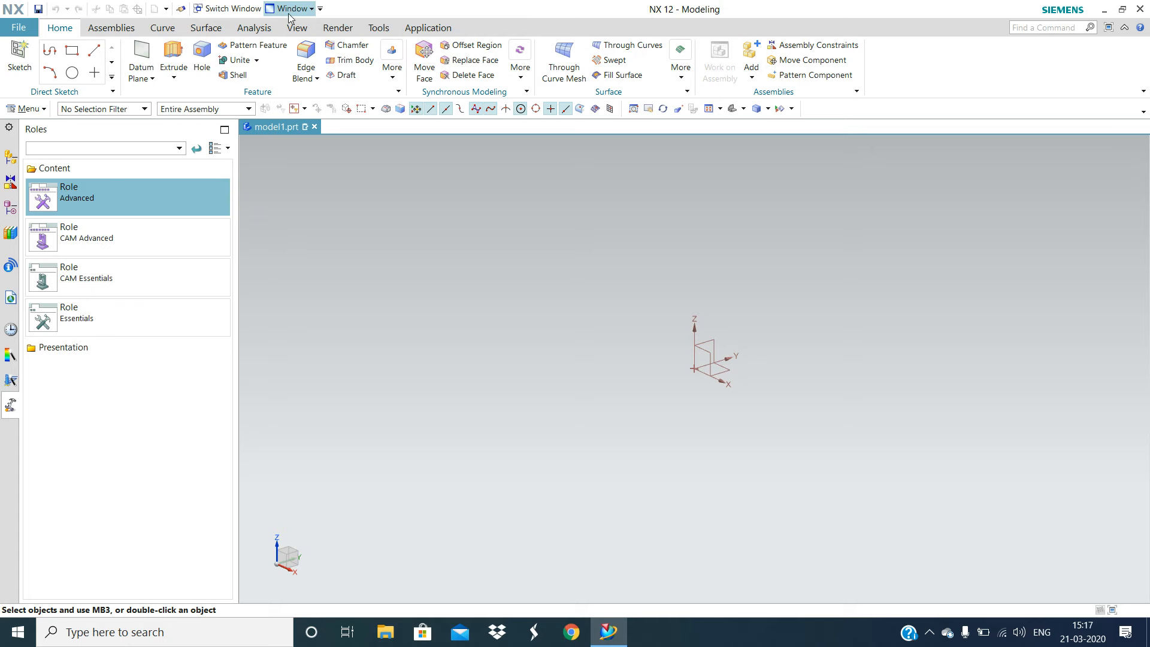
{"action": "left_click", "coordinate": [321, 9]}
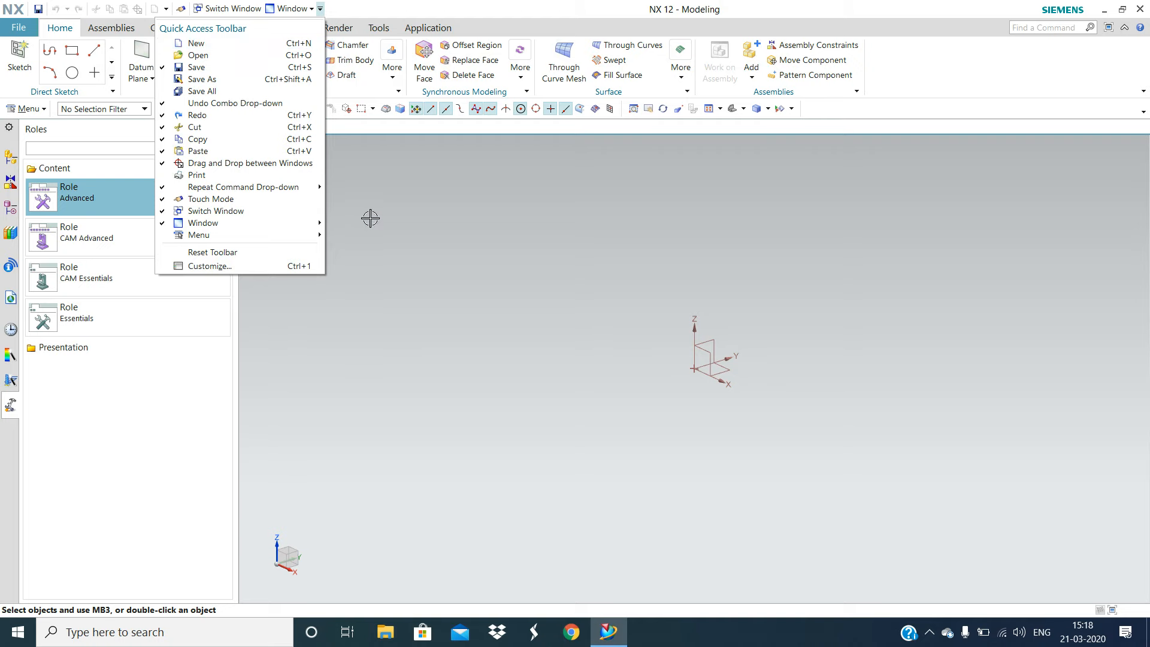
{"action": "left_click", "coordinate": [417, 233]}
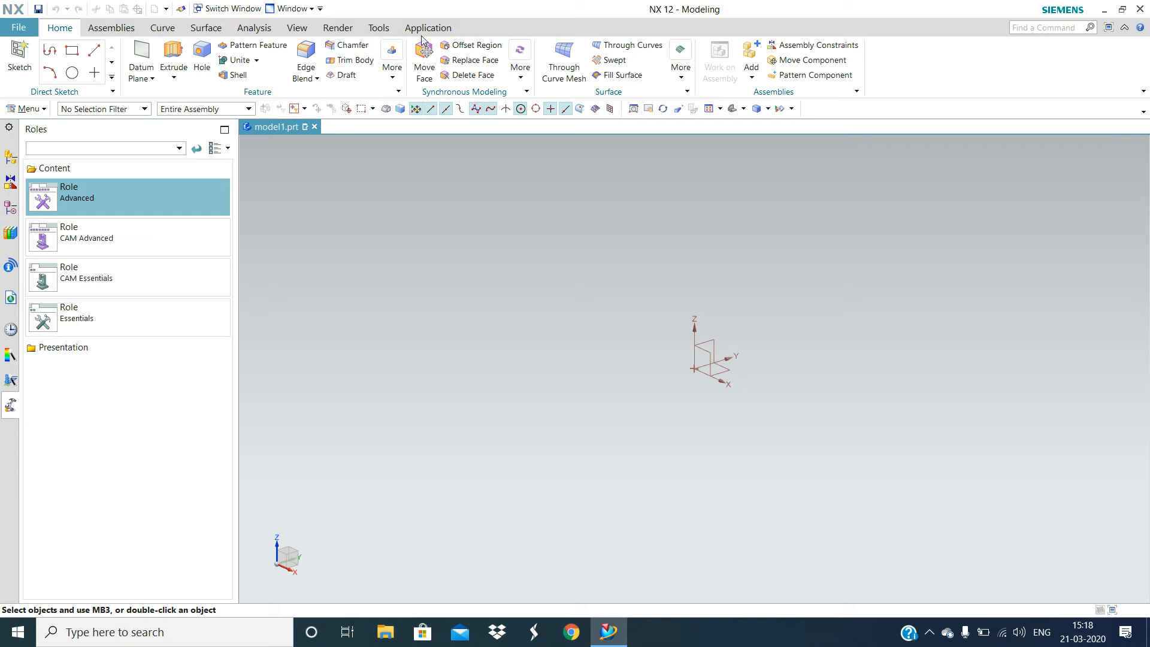
Examine the command sets for Application, Tools, Render, View, Analysis, Surface, Curve, Assemblies and Home, plus the Synchronous Modeling group's options
{"action": "left_click", "coordinate": [429, 29]}
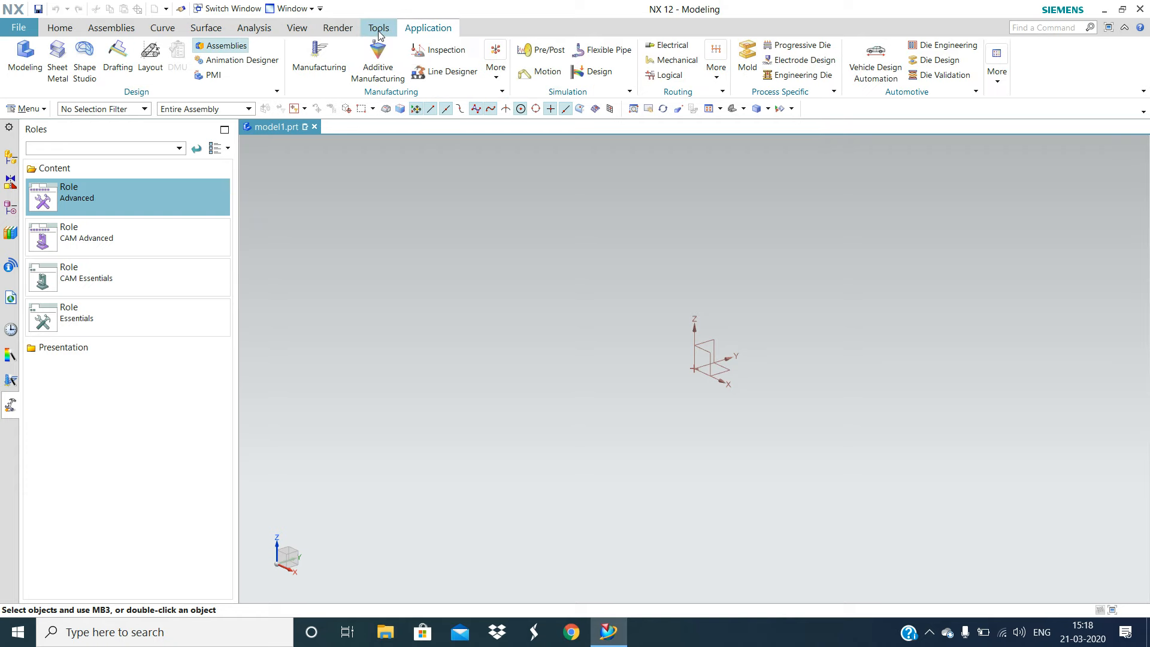
{"action": "left_click", "coordinate": [378, 31]}
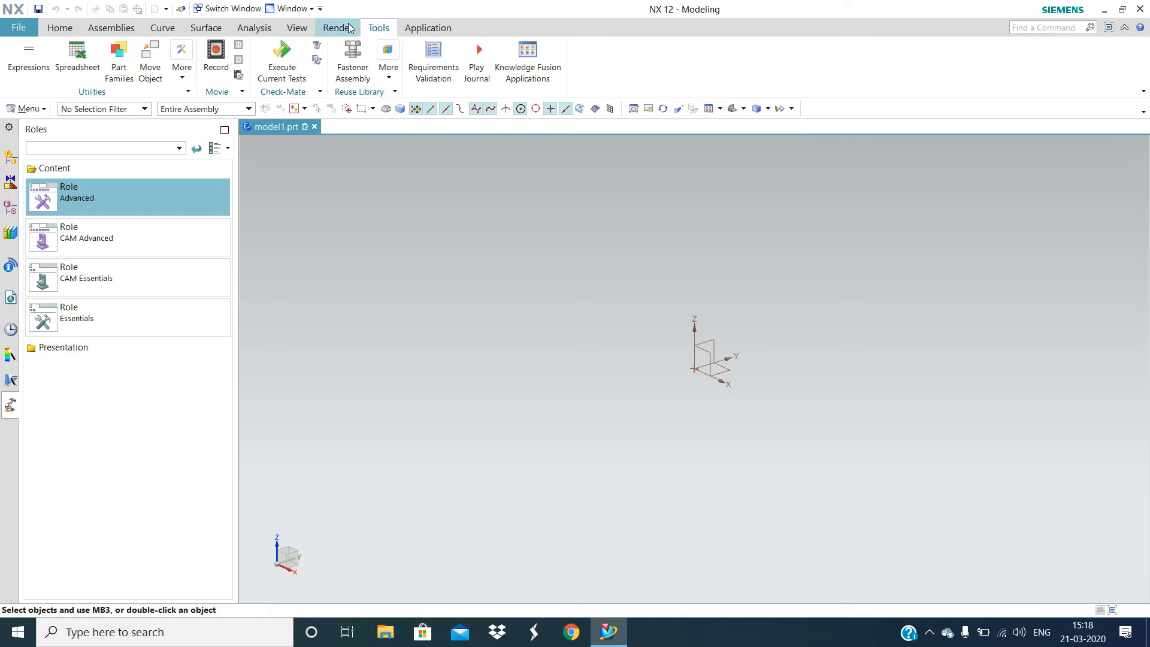
{"action": "left_click", "coordinate": [337, 29]}
{"action": "left_click", "coordinate": [297, 28]}
{"action": "left_click", "coordinate": [268, 31]}
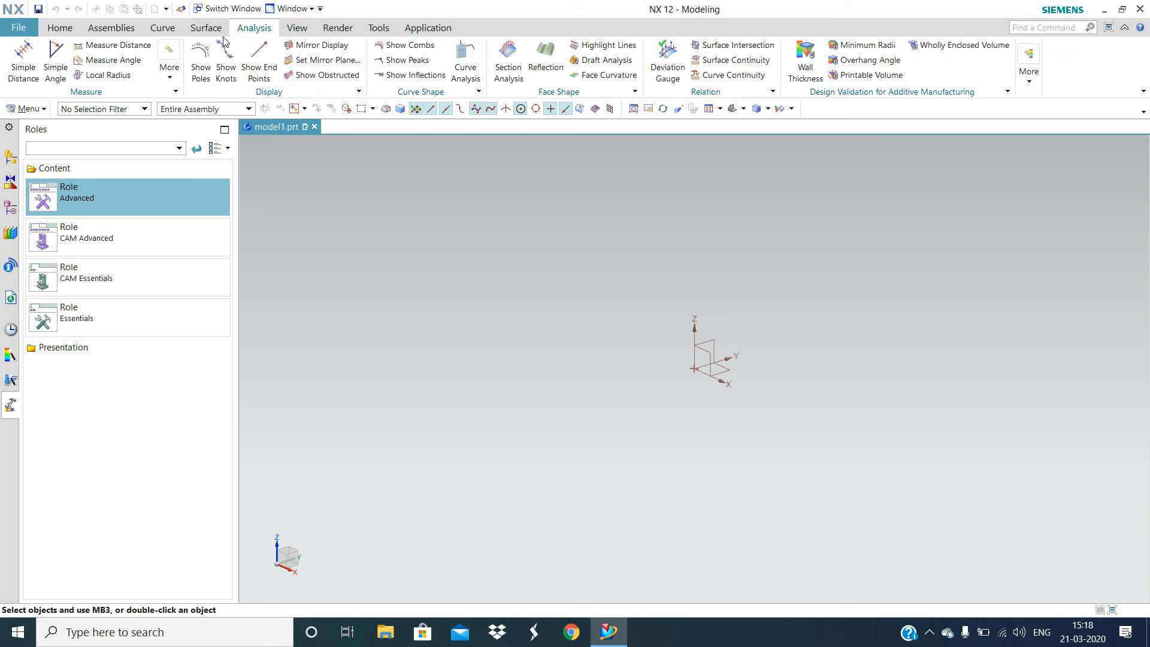
{"action": "left_click", "coordinate": [209, 33]}
{"action": "left_click", "coordinate": [163, 32]}
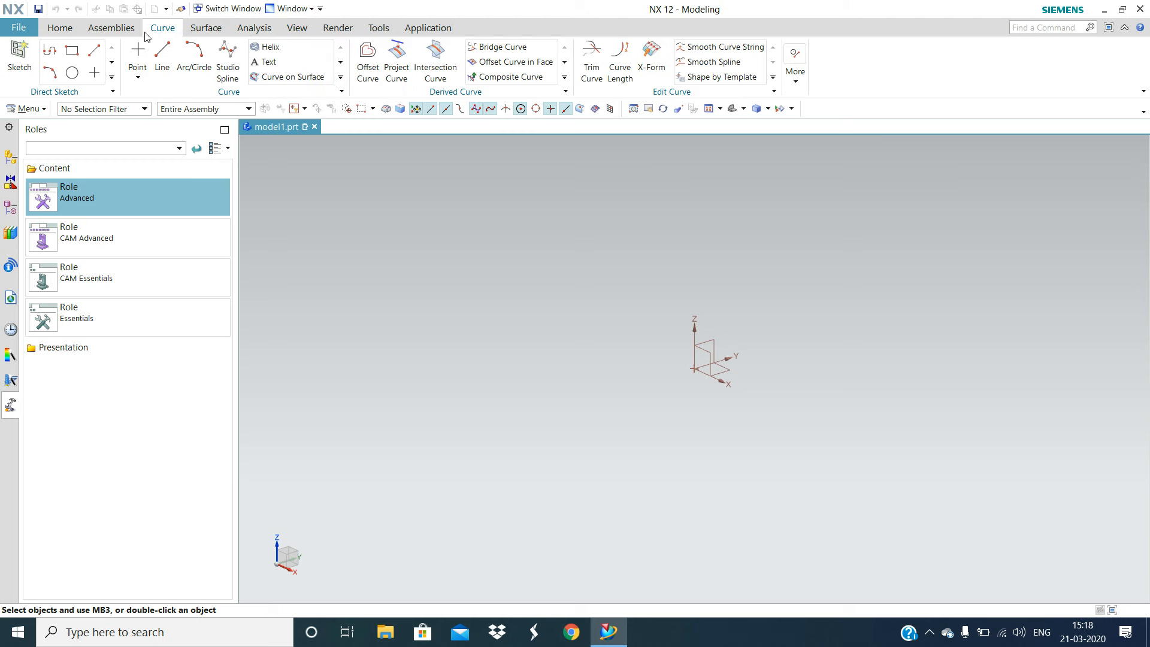
{"action": "left_click", "coordinate": [113, 32]}
{"action": "left_click", "coordinate": [60, 33]}
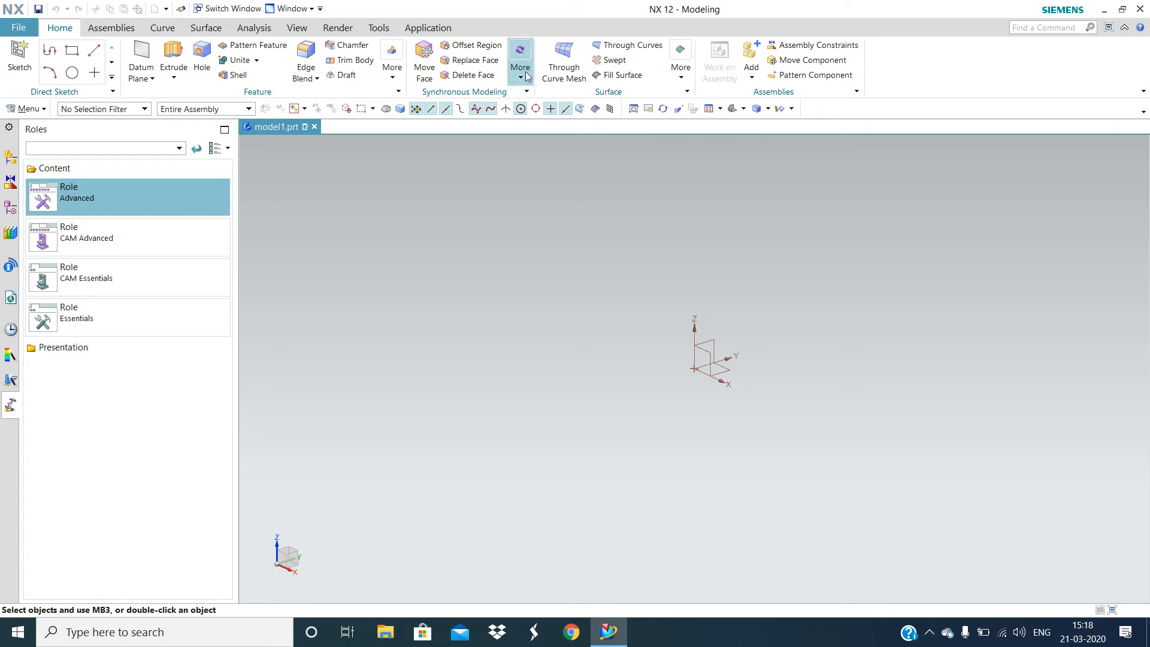
{"action": "left_click", "coordinate": [528, 92]}
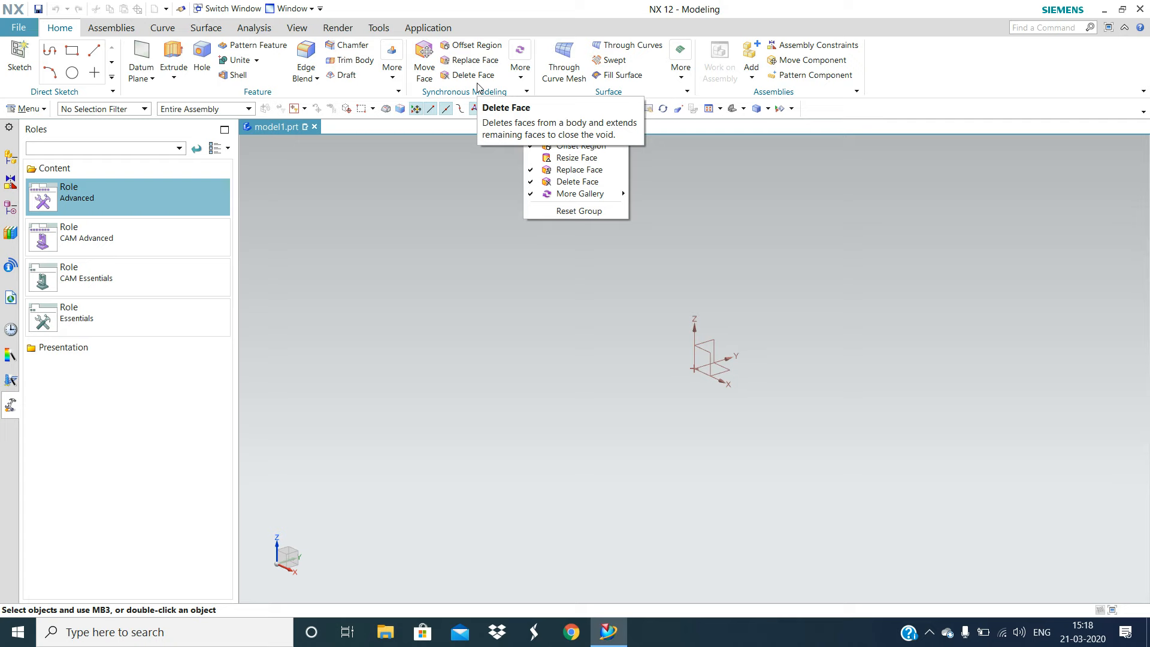
{"action": "left_click", "coordinate": [733, 162]}
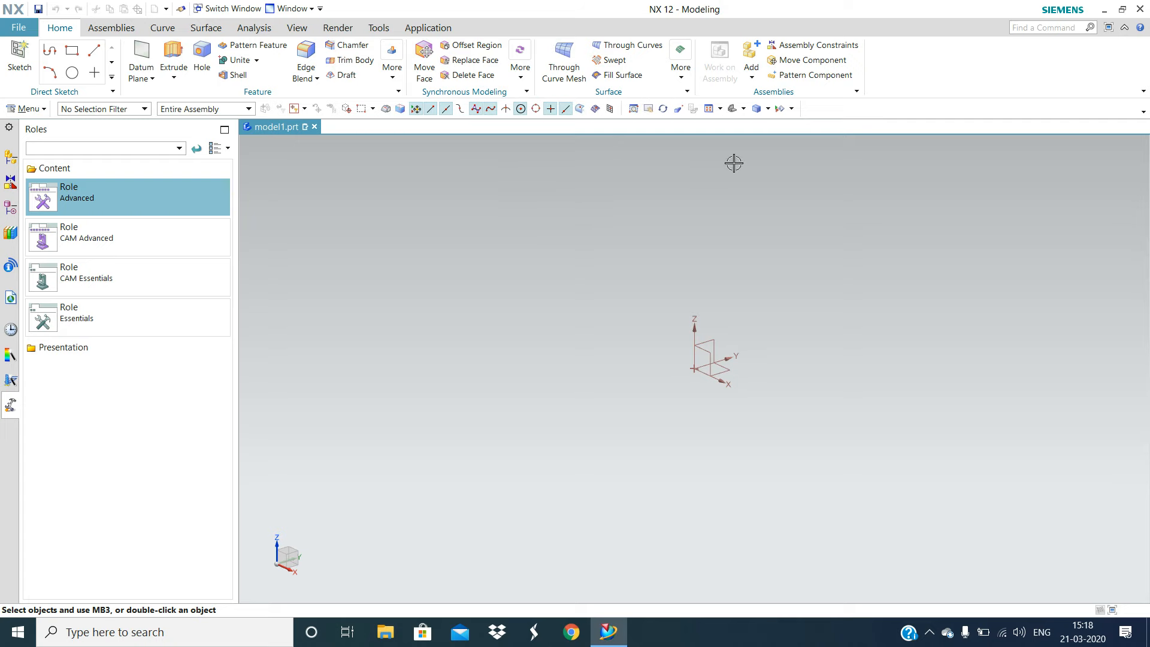
{"action": "left_click", "coordinate": [632, 108]}
{"action": "left_click", "coordinate": [632, 108]}
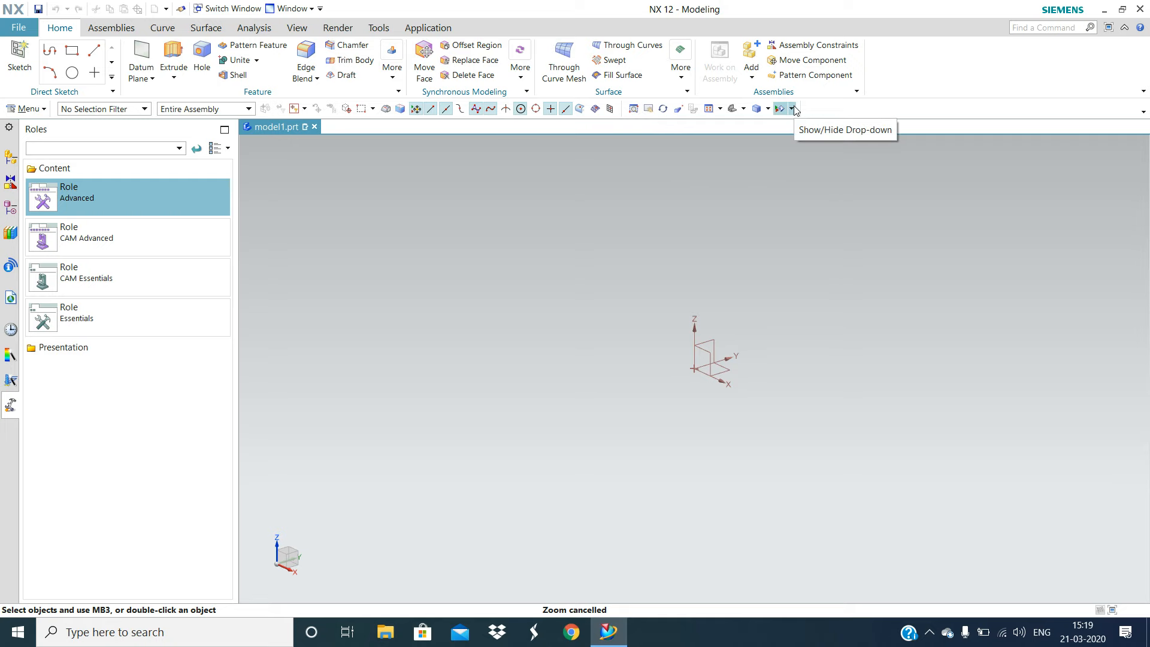
Search the available commands for "fill" and look through the matches
{"action": "left_click", "coordinate": [1058, 30]}
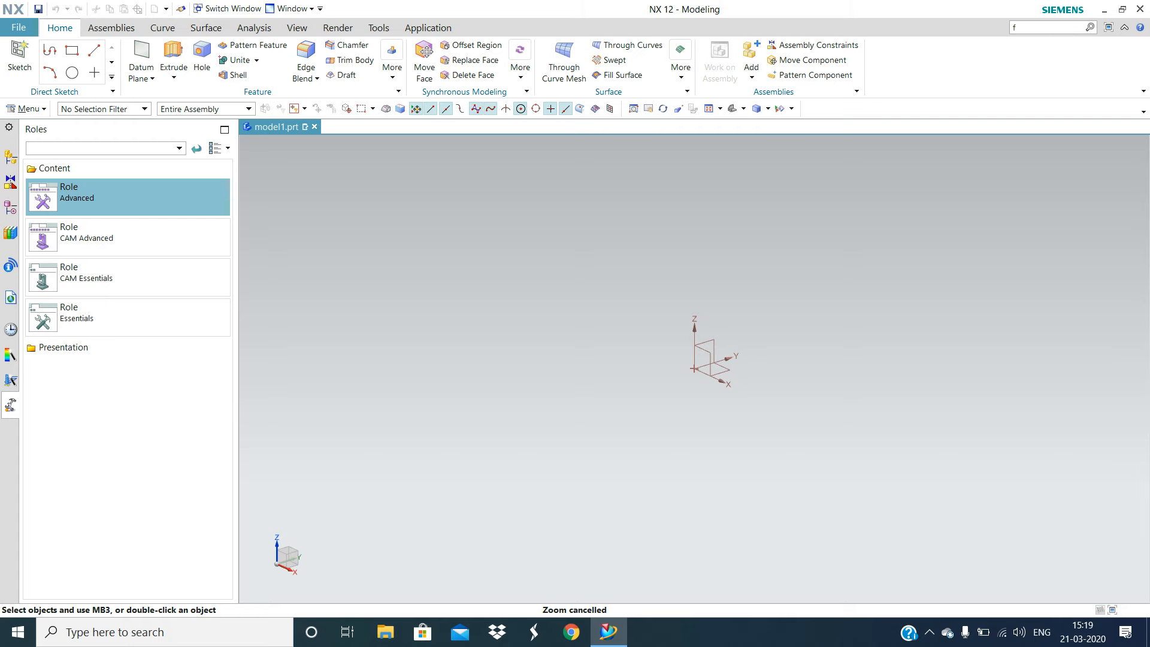
{"action": "type", "text": "ll"}
{"action": "key", "text": "Return"}
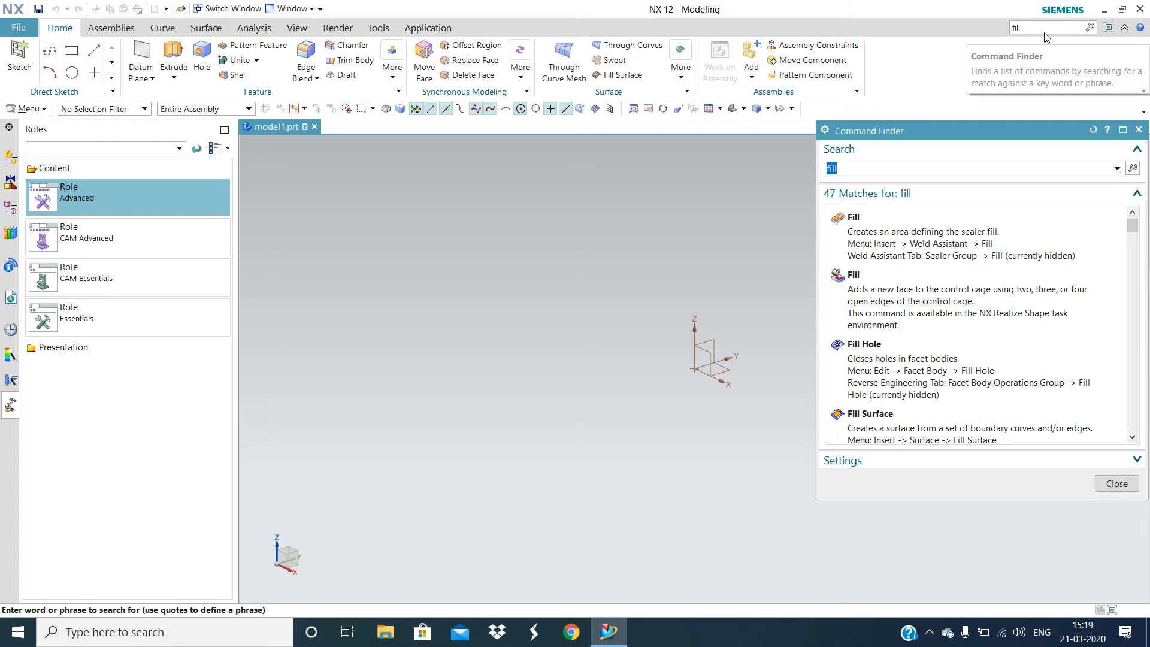
{"action": "mouse_move", "coordinate": [933, 441]}
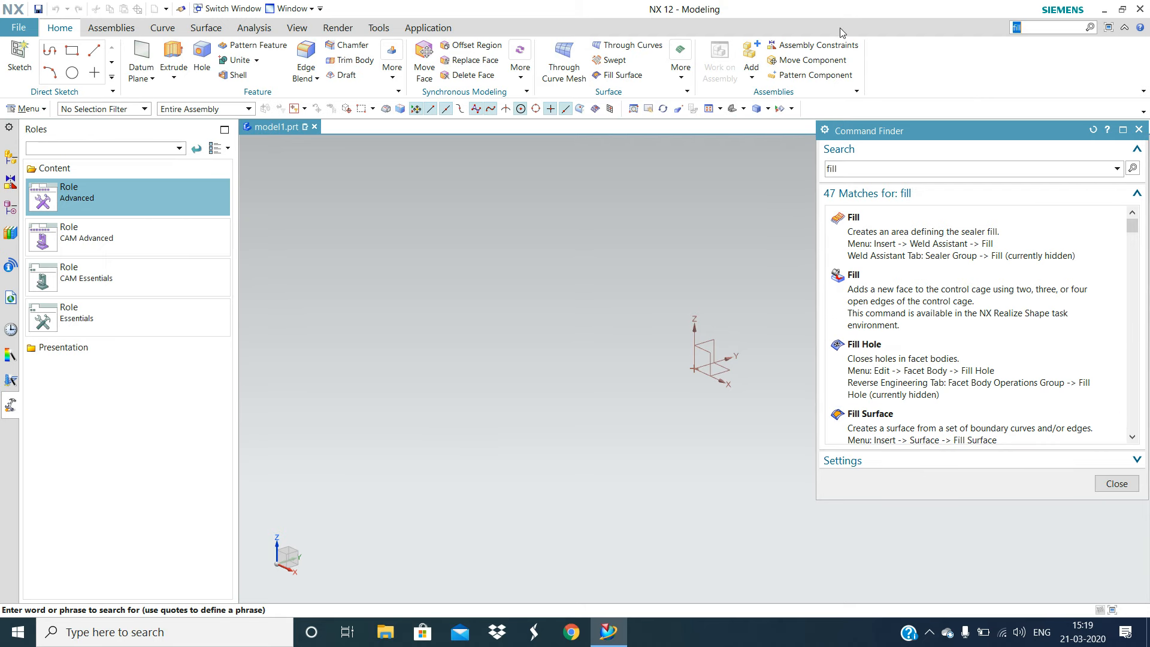
Search the commands for "draft", locate Draft and Draft Analysis in the interface, and close the Command Finder
{"action": "key", "text": "BackSpace"}
{"action": "type", "text": "draft"}
{"action": "key", "text": "Return"}
{"action": "mouse_move", "coordinate": [963, 352]}
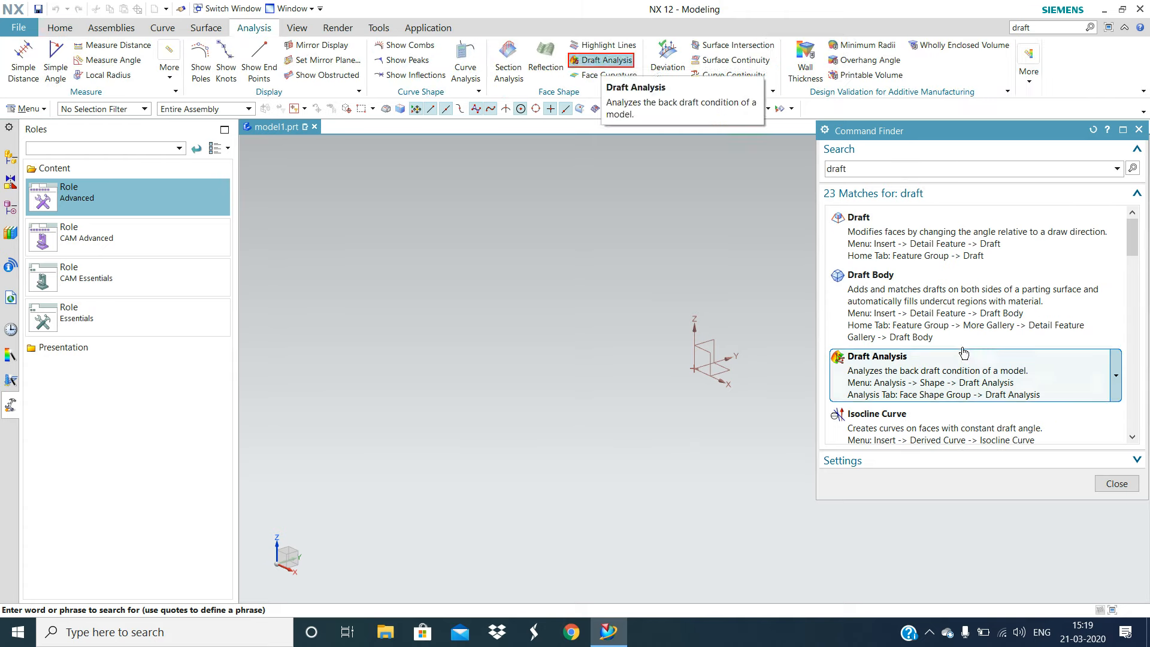
{"action": "mouse_move", "coordinate": [933, 232]}
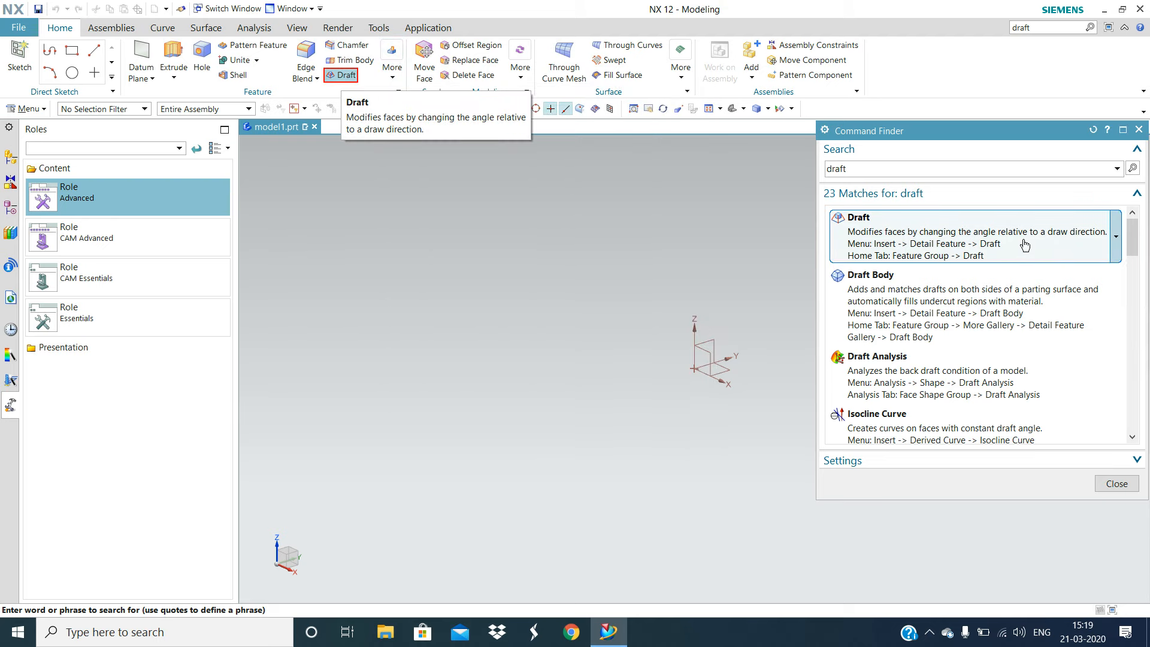
{"action": "mouse_move", "coordinate": [1009, 381]}
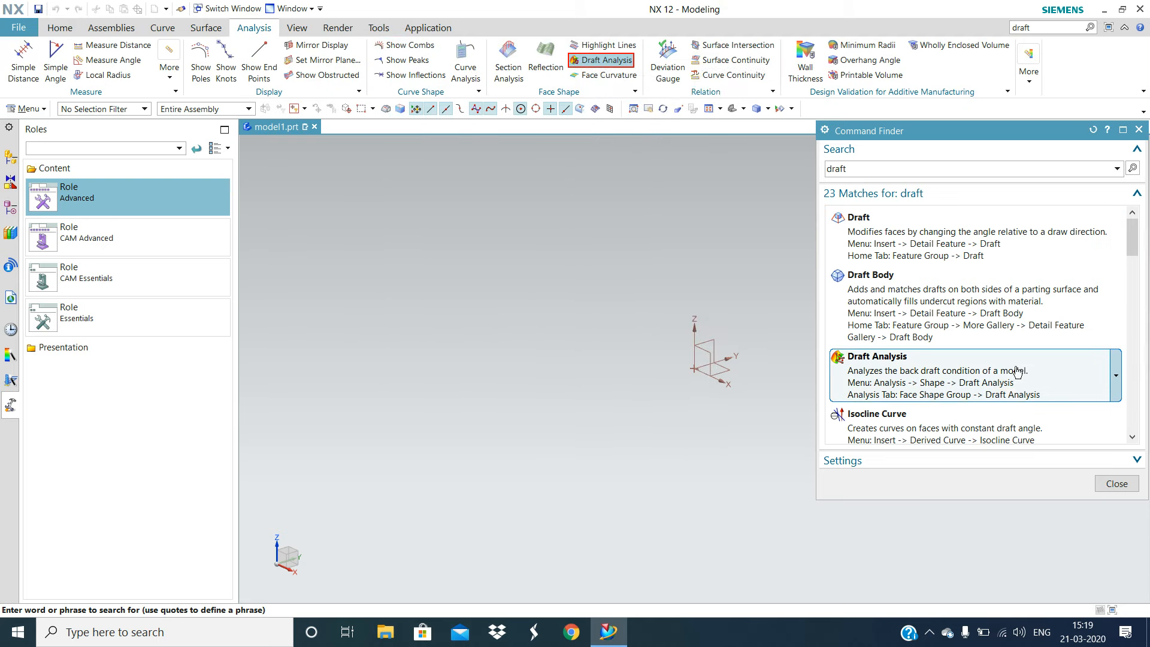
{"action": "left_click", "coordinate": [606, 266]}
{"action": "mouse_move", "coordinate": [1016, 226]}
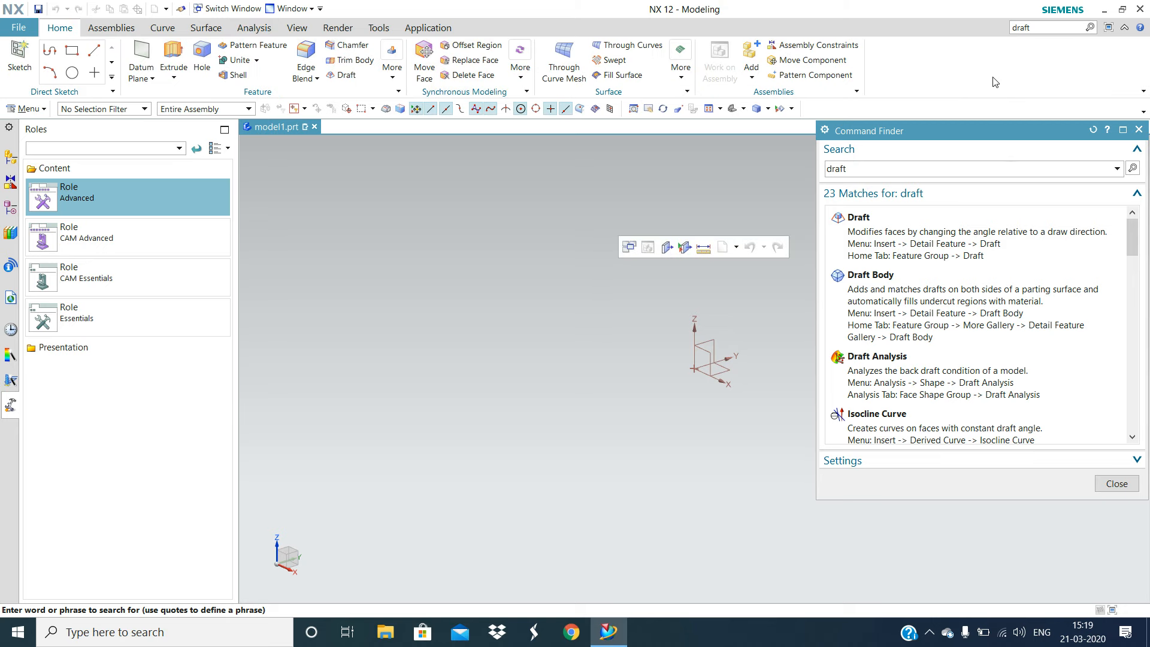
{"action": "left_click", "coordinate": [1032, 28]}
{"action": "left_click", "coordinate": [918, 20]}
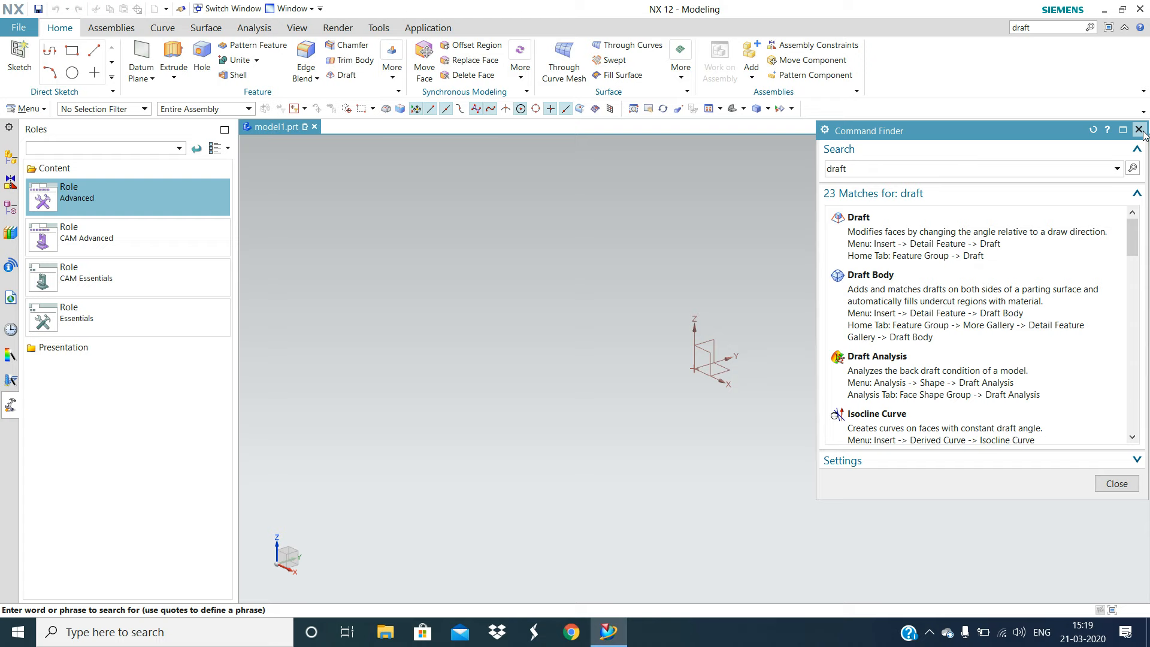
{"action": "left_click", "coordinate": [1139, 130]}
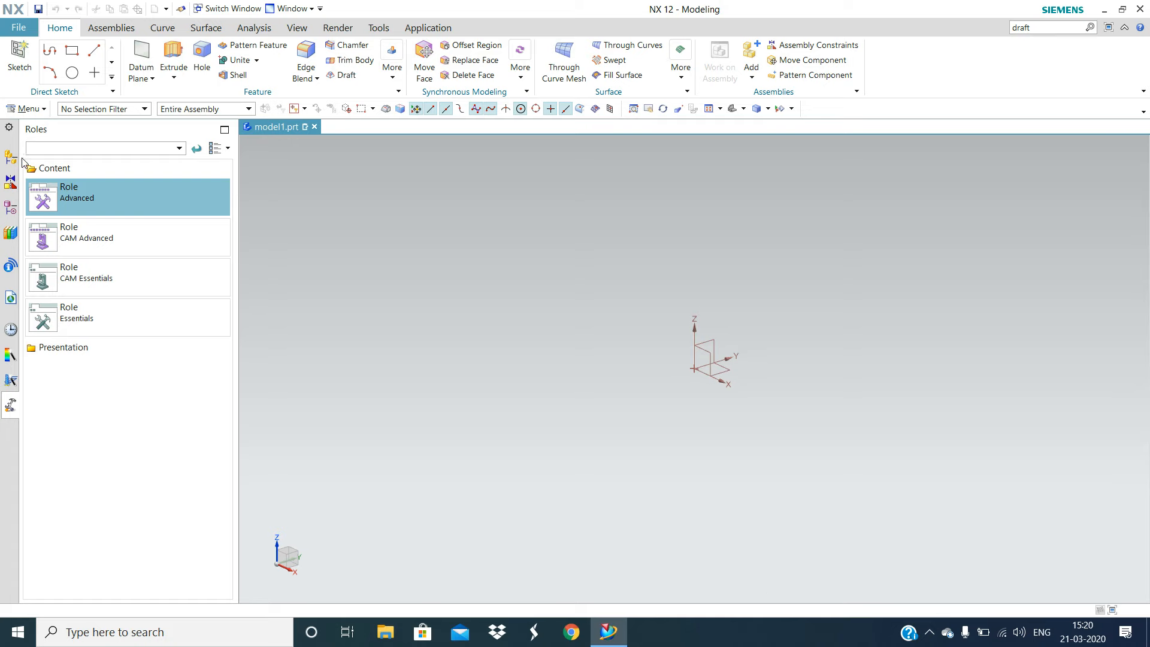
Show the part's model history and create a sketch on the YZ plane of the datum coordinate system
{"action": "left_click", "coordinate": [10, 207]}
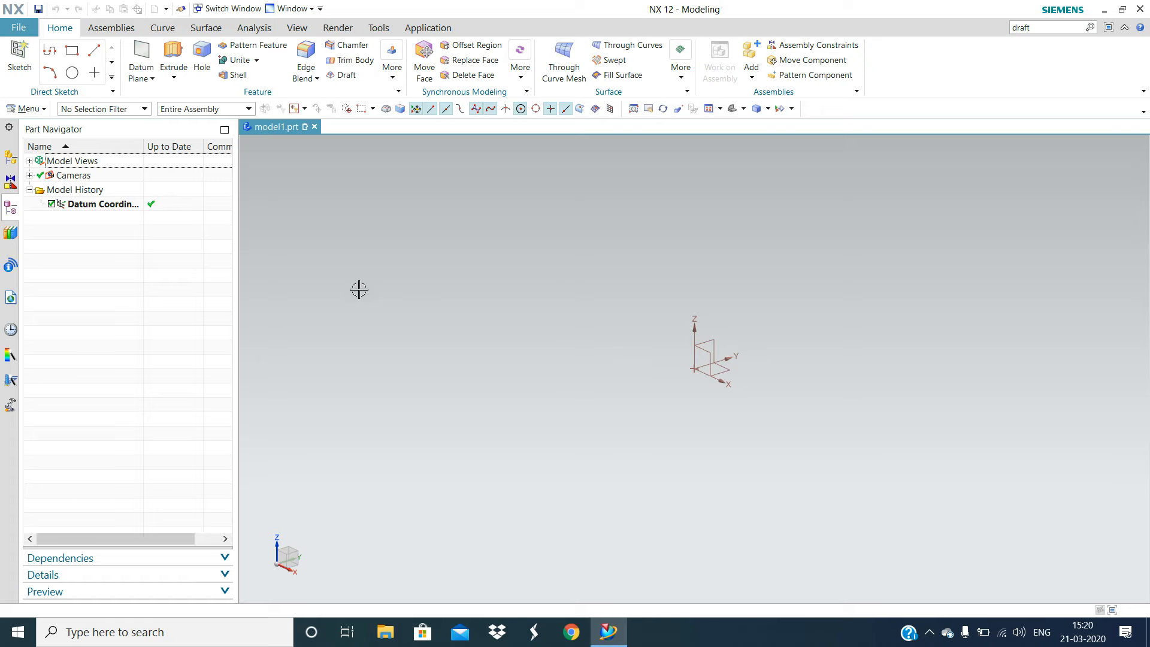
{"action": "left_click", "coordinate": [18, 63]}
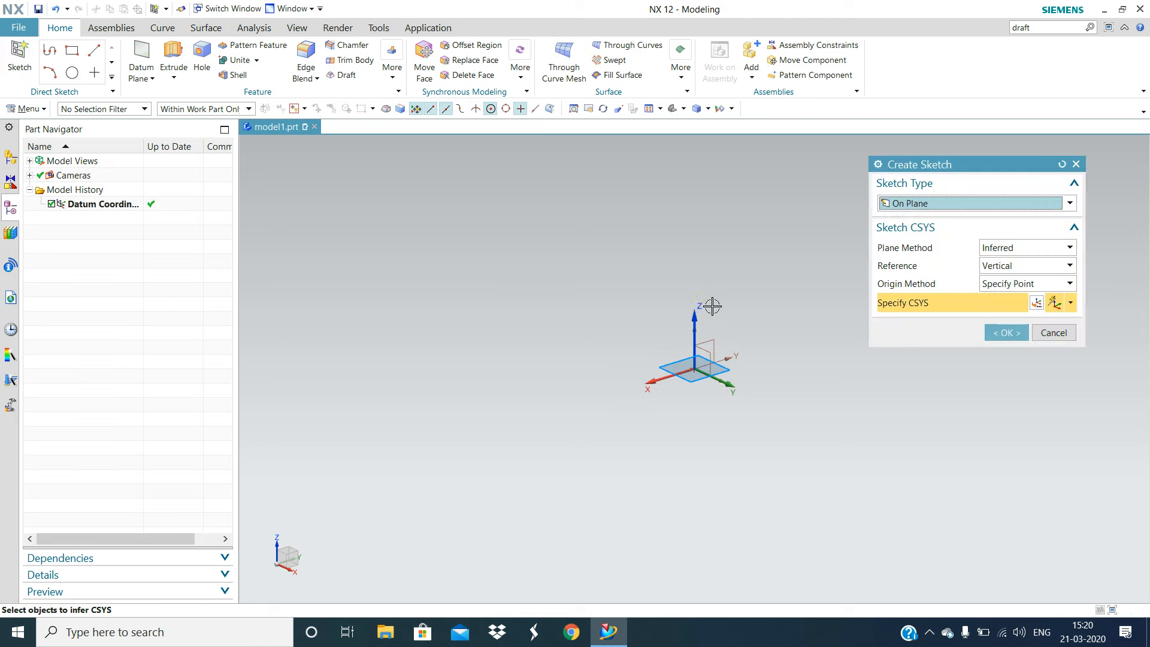
{"action": "left_click", "coordinate": [714, 342]}
{"action": "left_click", "coordinate": [714, 342]}
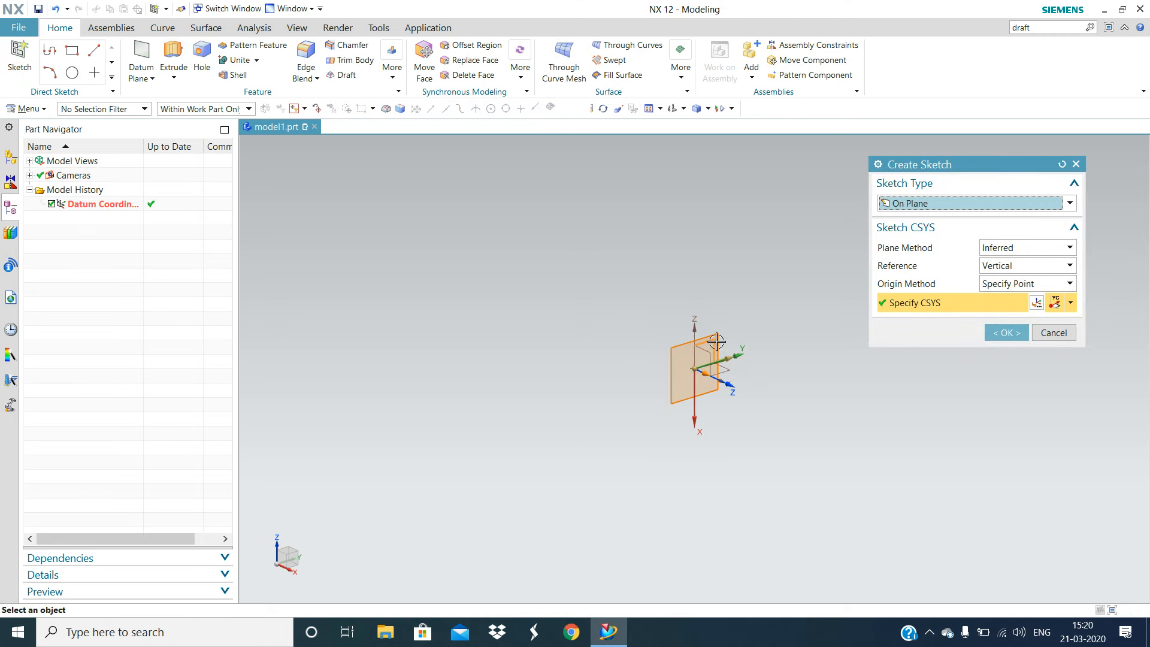
{"action": "left_click", "coordinate": [1005, 332]}
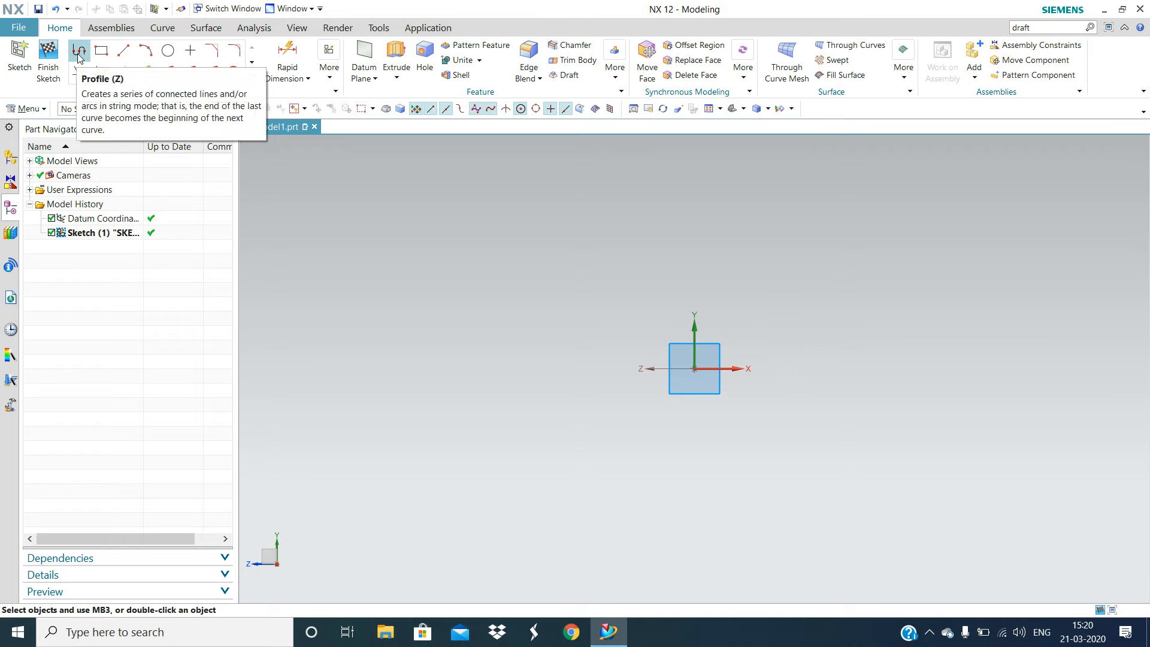
Sketch a rectangle about 83 mm by 36 mm, offset from the sketch origin, and finish the sketch
{"action": "left_click", "coordinate": [100, 53]}
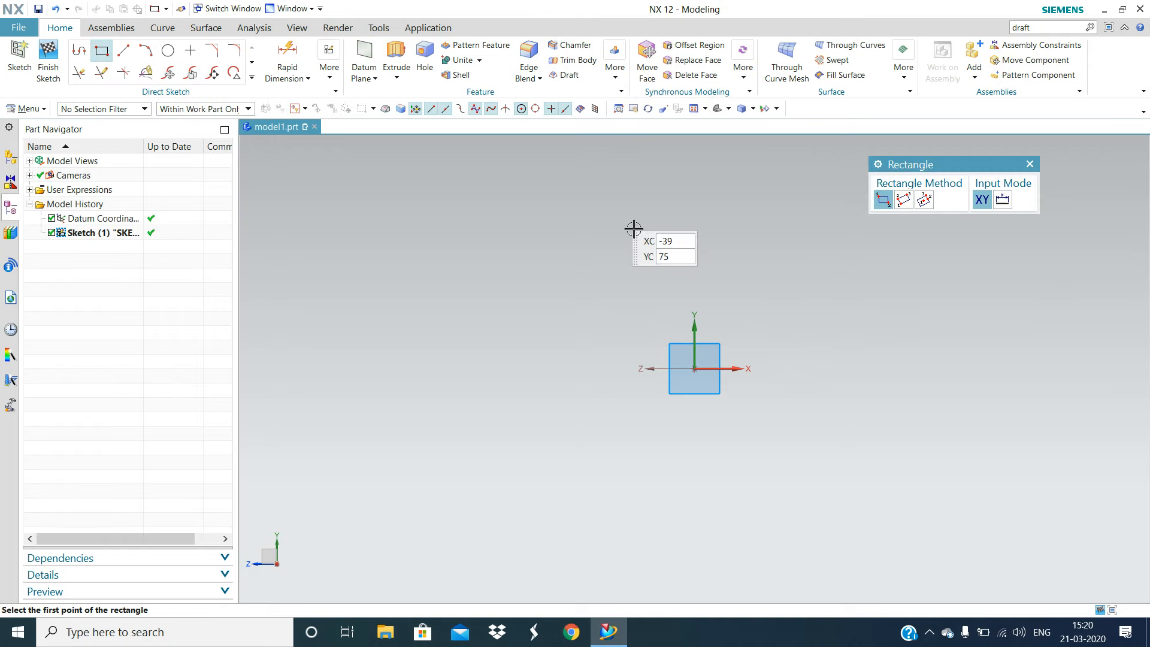
{"action": "left_click", "coordinate": [739, 330]}
{"action": "left_click", "coordinate": [912, 255]}
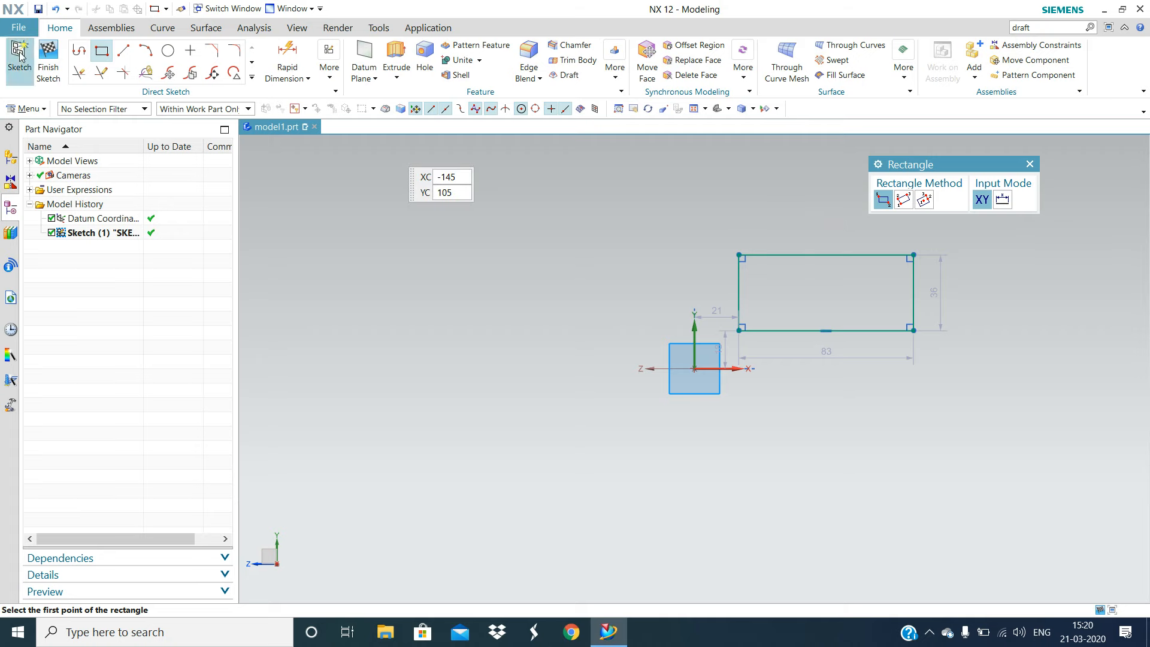
{"action": "left_click", "coordinate": [52, 62]}
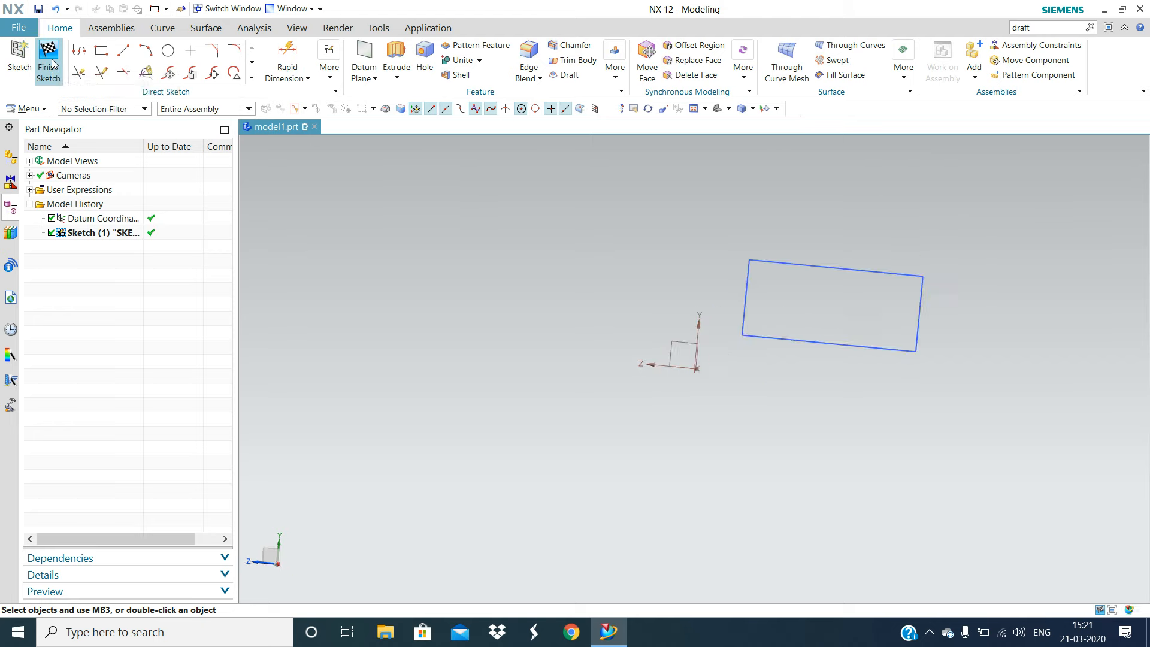
Extrude the rectangle into a solid block with a start distance of -90 mm and an end distance of 0 mm
{"action": "mouse_move", "coordinate": [872, 436]}
{"action": "middle_mouse_down"}
{"action": "mouse_move", "coordinate": [831, 387]}
{"action": "mouse_move", "coordinate": [760, 372]}
{"action": "mouse_move", "coordinate": [674, 326]}
{"action": "mouse_move", "coordinate": [713, 313]}
{"action": "mouse_move", "coordinate": [716, 323]}
{"action": "middle_mouse_up"}
{"action": "key", "text": "x"}
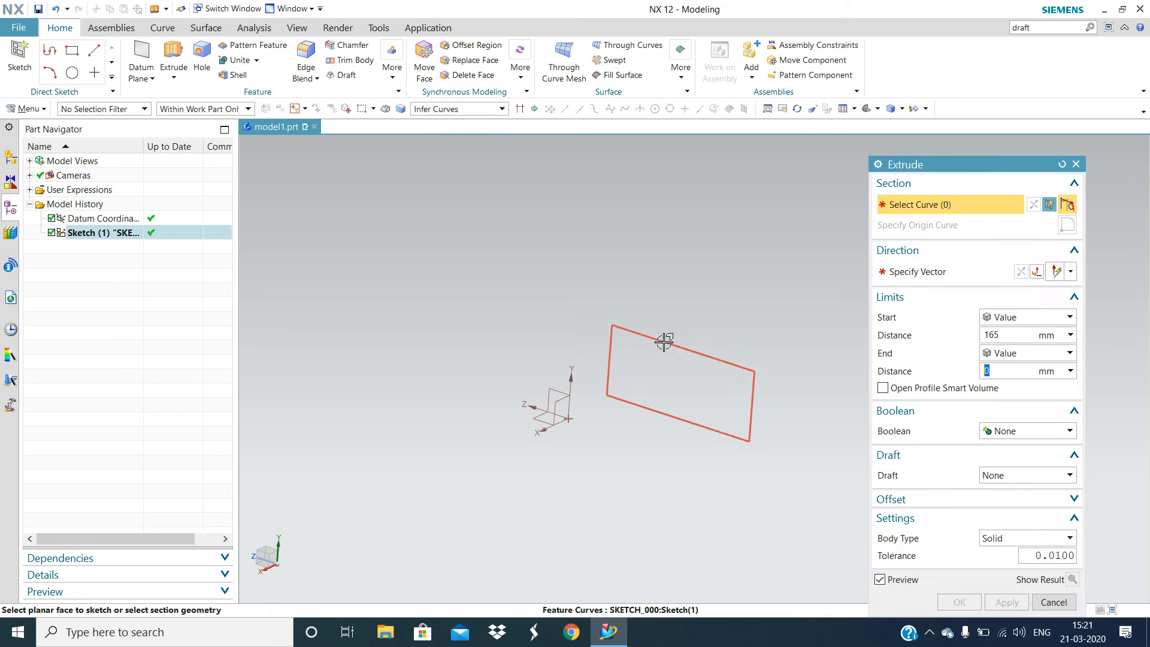
{"action": "left_click", "coordinate": [662, 341]}
{"action": "middle_click_drag", "start_coordinate": [668, 382], "coordinate": [665, 374], "text": "shift"}
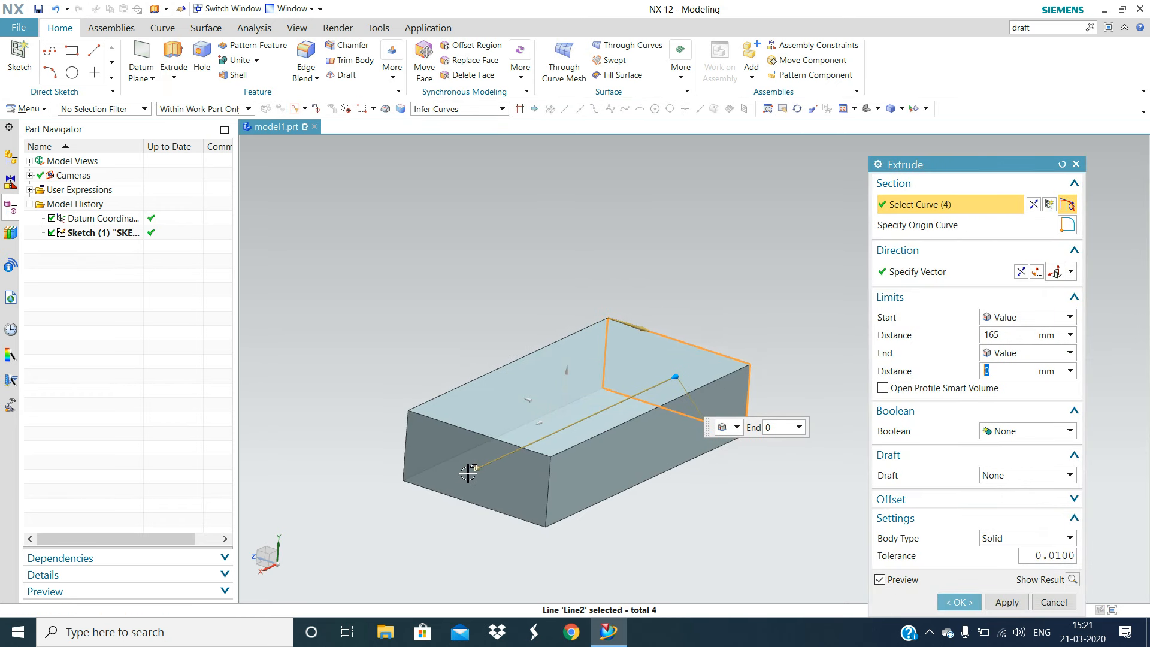
{"action": "left_click_drag", "start_coordinate": [473, 471], "coordinate": [787, 323]}
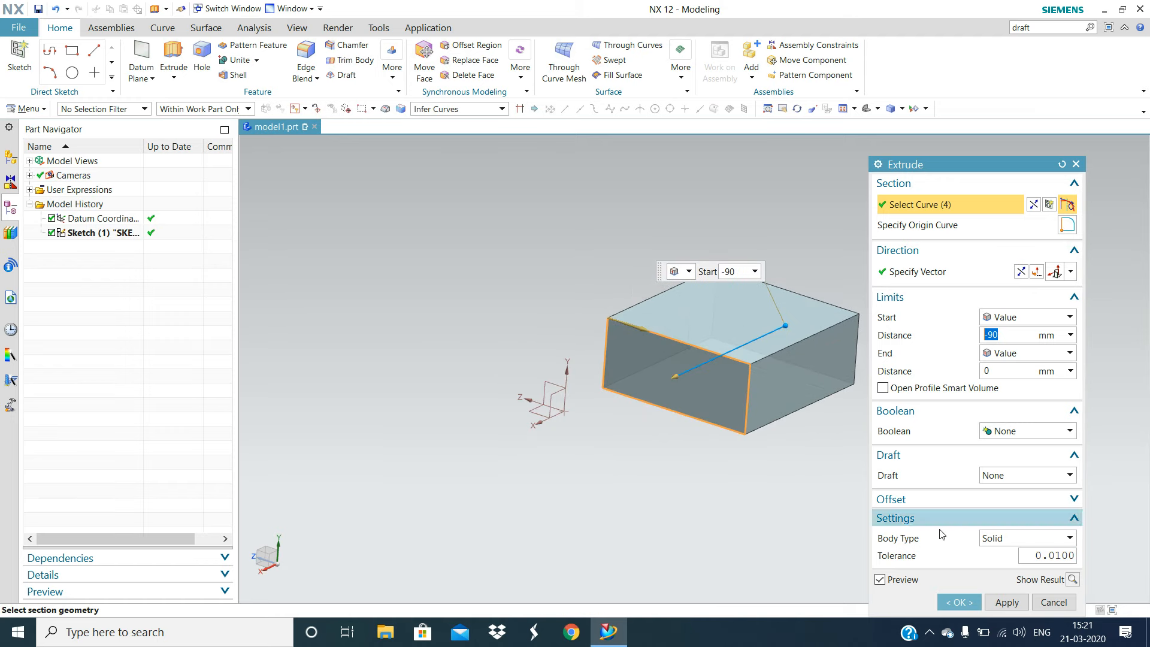
{"action": "left_click", "coordinate": [958, 601]}
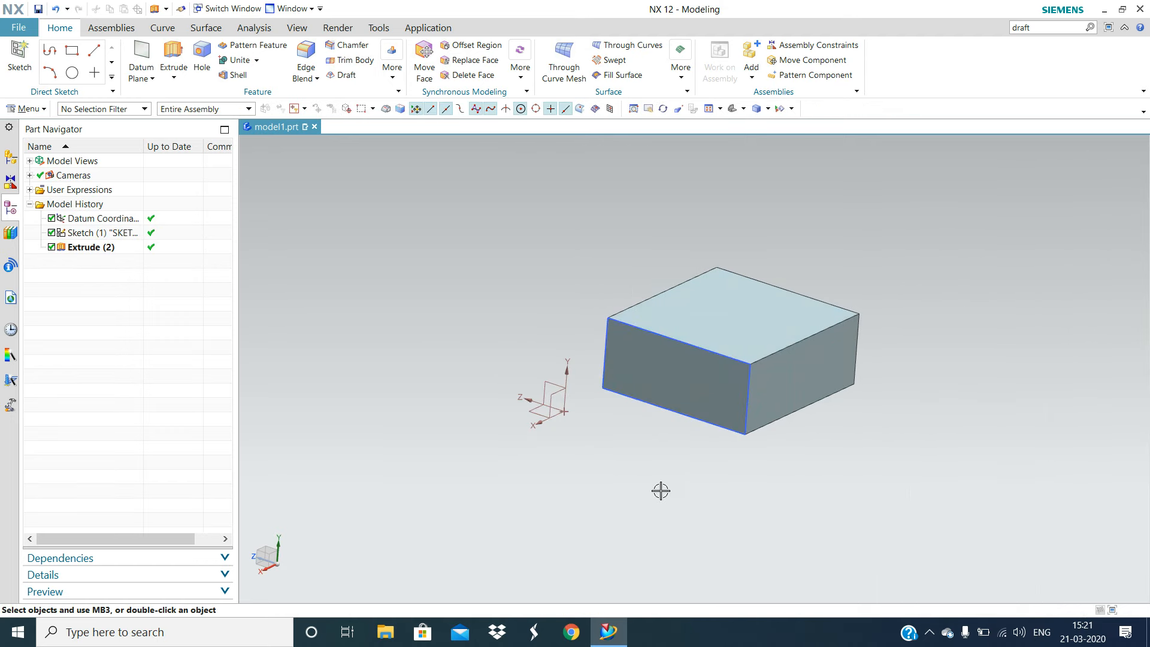
{"action": "middle_click_drag", "start_coordinate": [844, 480], "coordinate": [796, 474]}
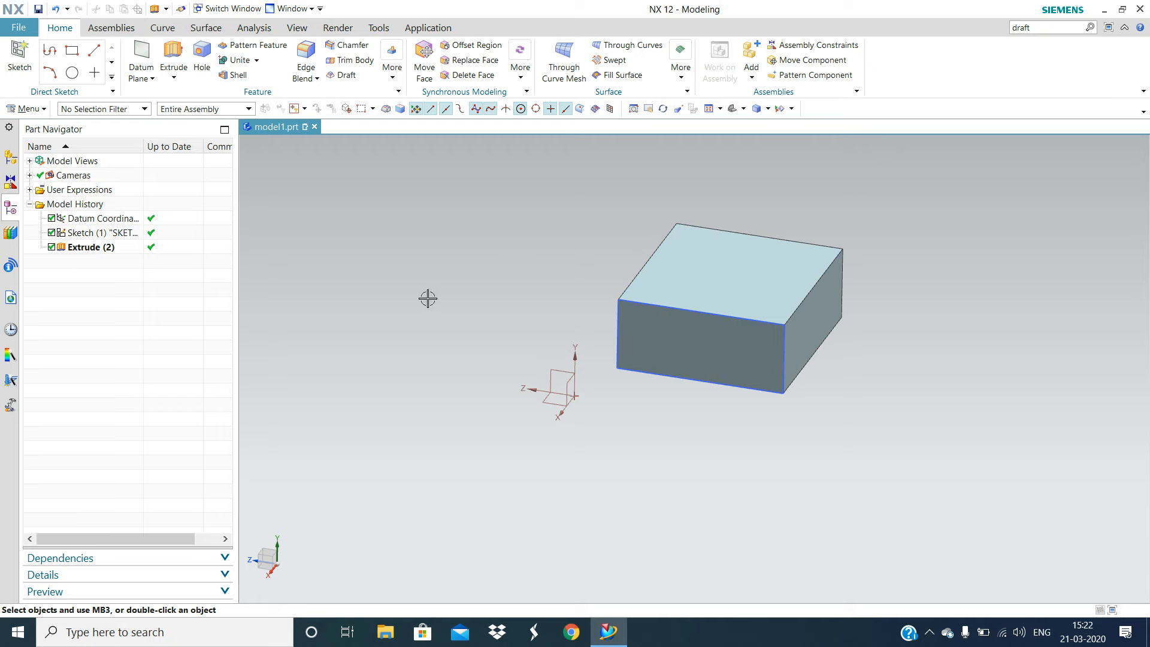
Create a second part, model2.prt, from the Model template in millimetres
{"action": "left_click", "coordinate": [26, 28]}
{"action": "left_click", "coordinate": [33, 46]}
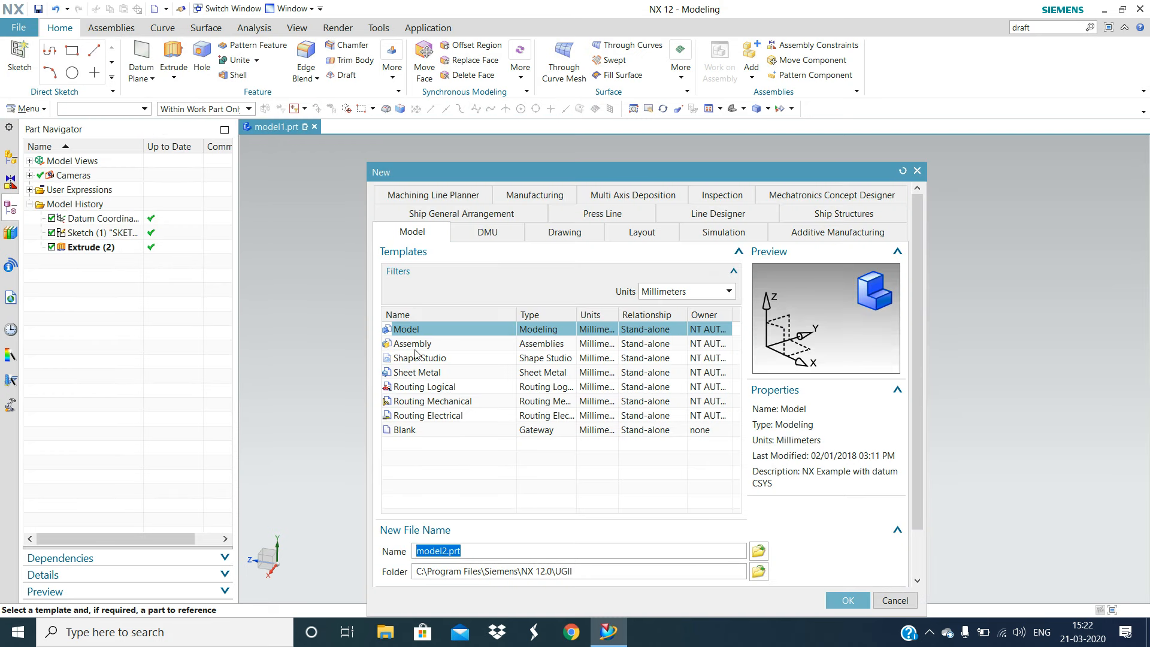
{"action": "left_click", "coordinate": [837, 601]}
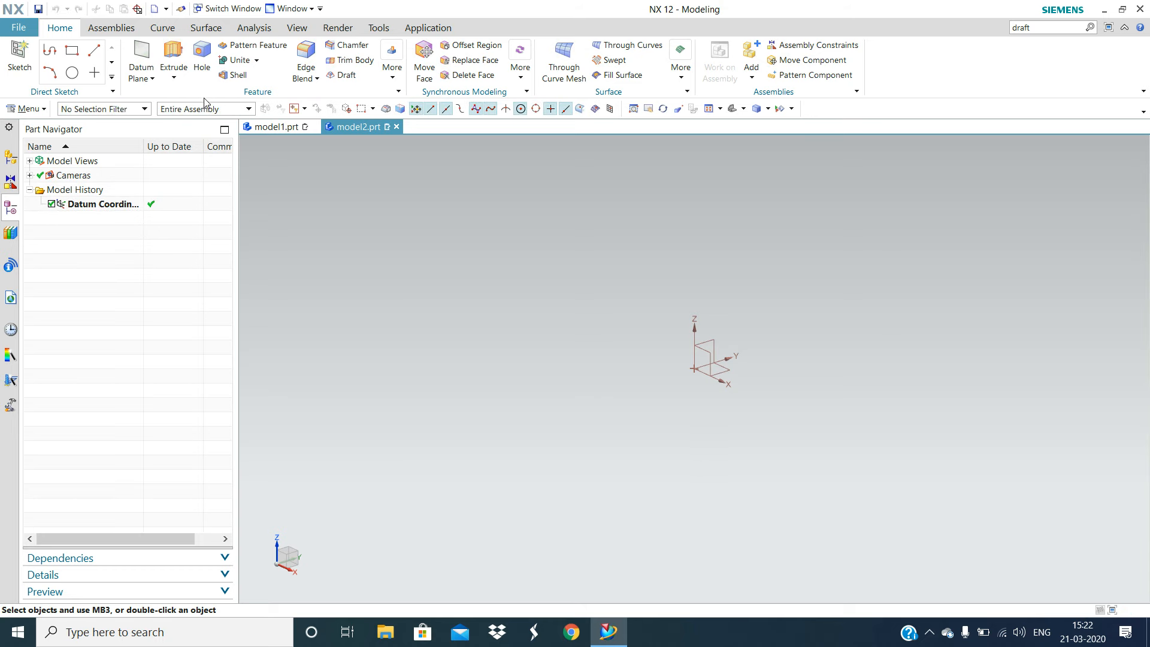
On the YZ plane, sketch a circle about 128 mm in diameter centred on the origin
{"action": "left_click", "coordinate": [19, 60]}
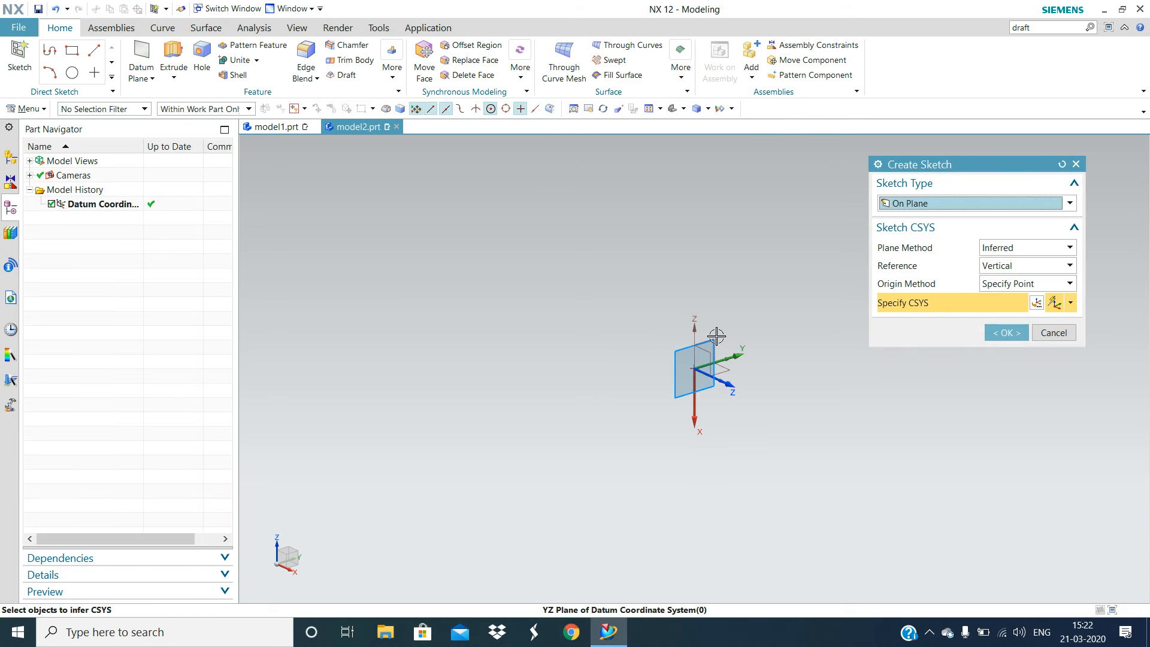
{"action": "left_click", "coordinate": [694, 359]}
{"action": "left_click", "coordinate": [989, 334]}
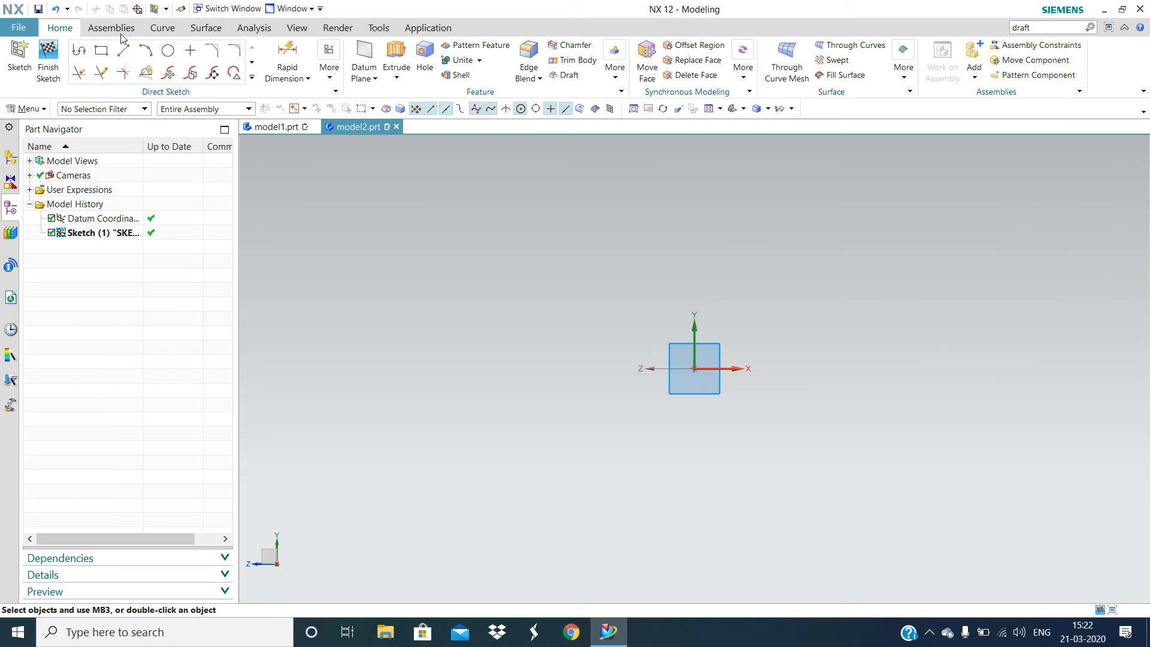
{"action": "left_click", "coordinate": [167, 50]}
{"action": "left_click", "coordinate": [695, 368]}
{"action": "left_click", "coordinate": [828, 366]}
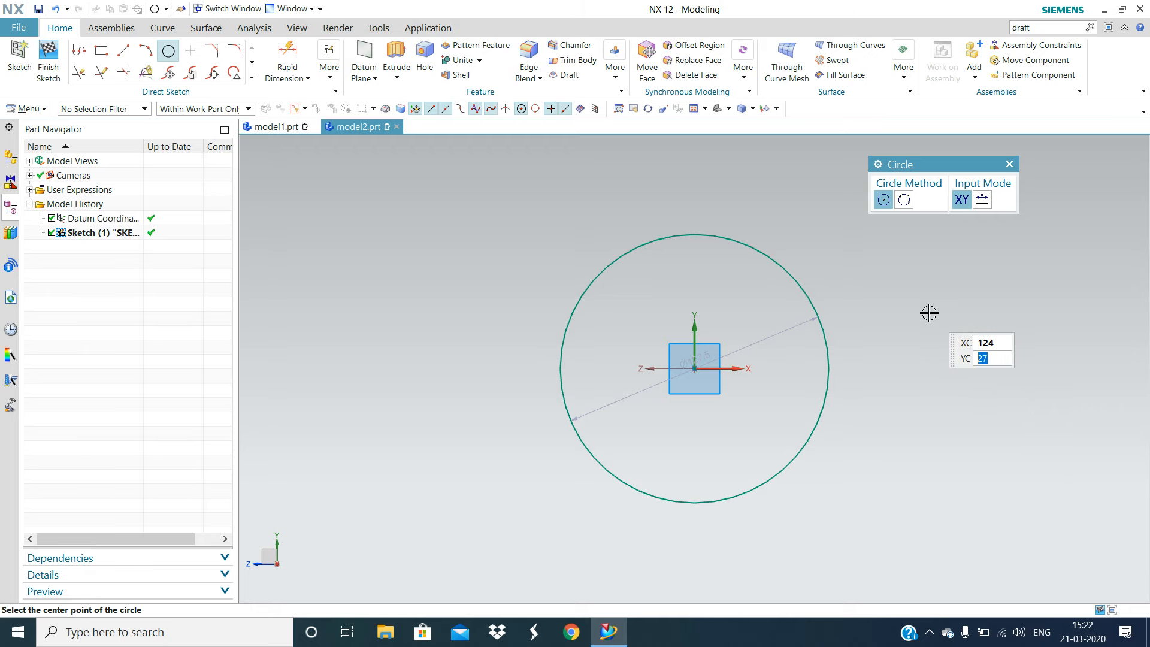
{"action": "key", "text": "Escape"}
Set the circle's diameter to 60 mm and finish the sketch
{"action": "double_click", "coordinate": [787, 332]}
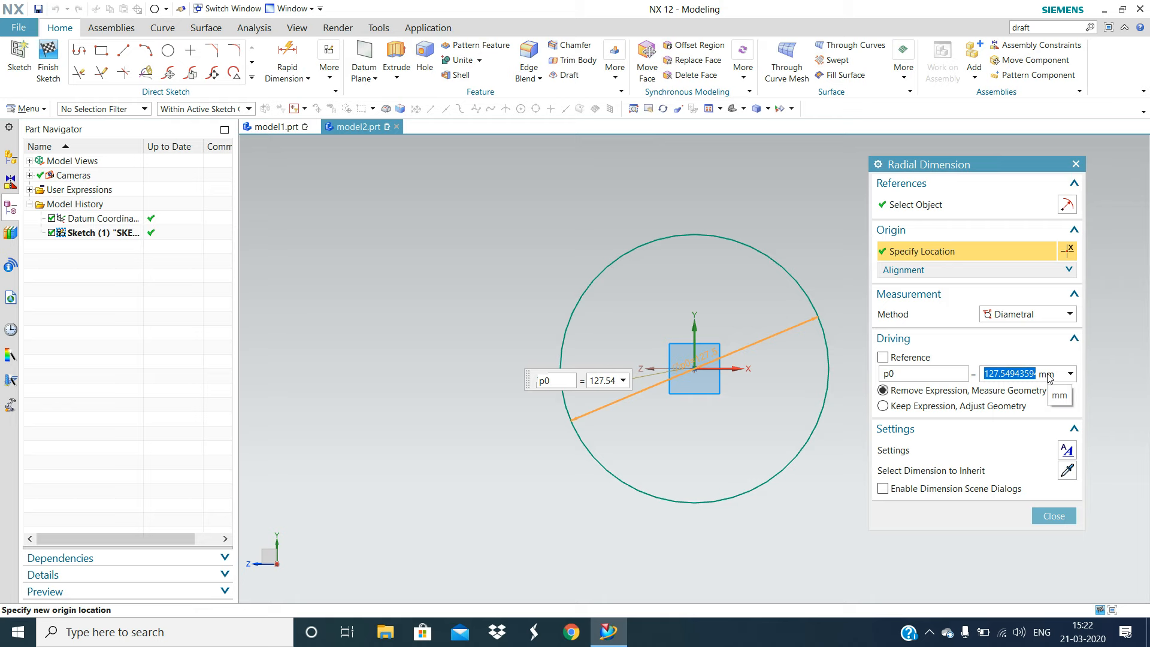
{"action": "type", "text": "60"}
{"action": "key", "text": "Return"}
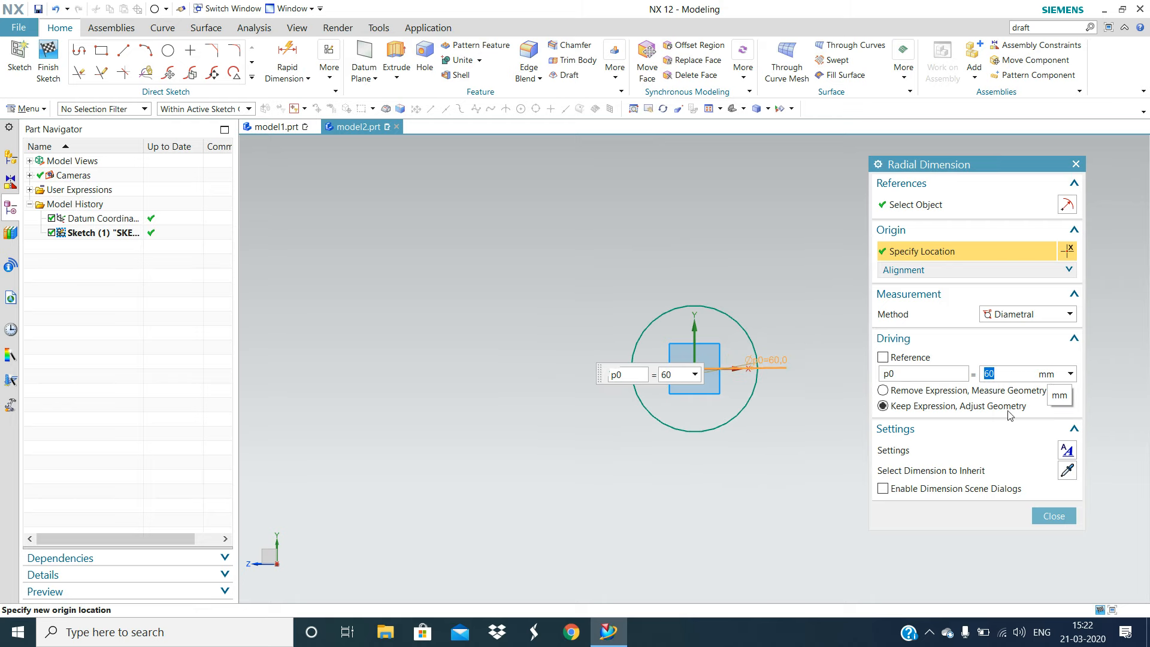
{"action": "left_click", "coordinate": [1051, 516]}
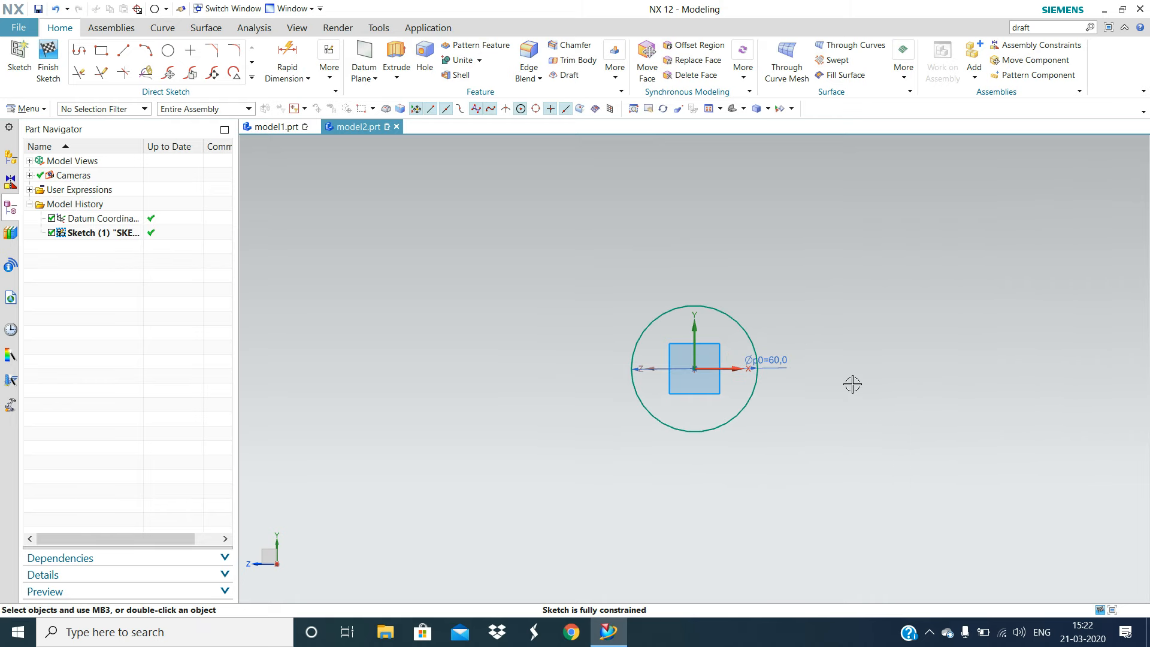
{"action": "left_click", "coordinate": [48, 60]}
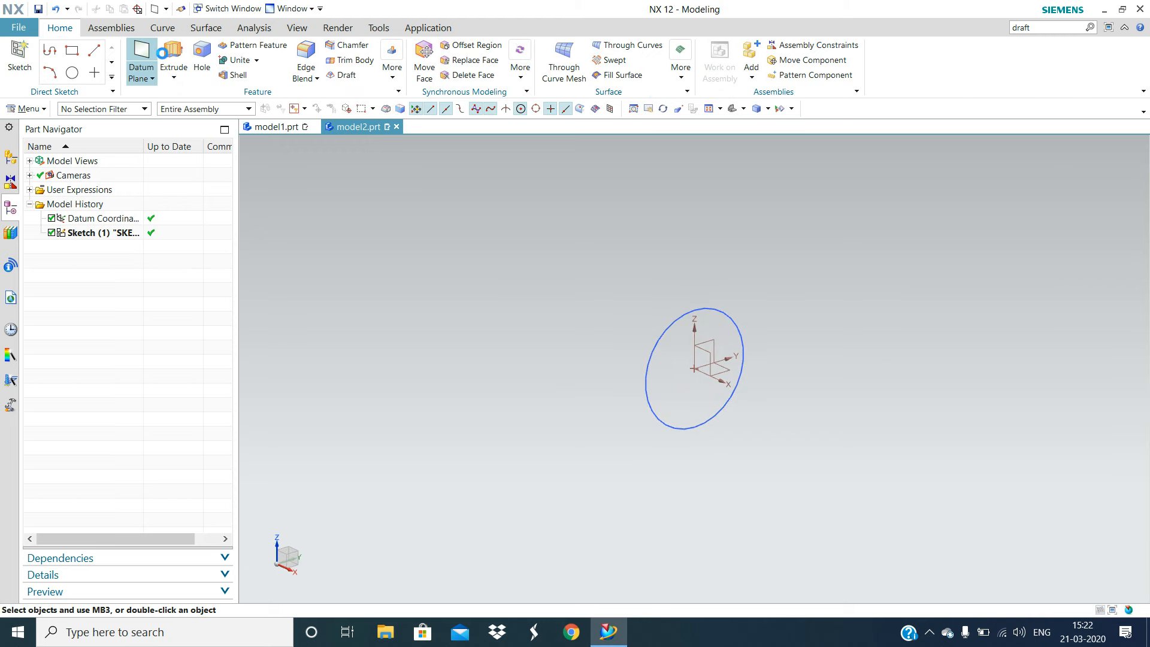
Extrude the circle into a solid cylinder with a start distance of -90 mm and an end distance of 0 mm
{"action": "left_click", "coordinate": [153, 53]}
{"action": "left_click", "coordinate": [1076, 164]}
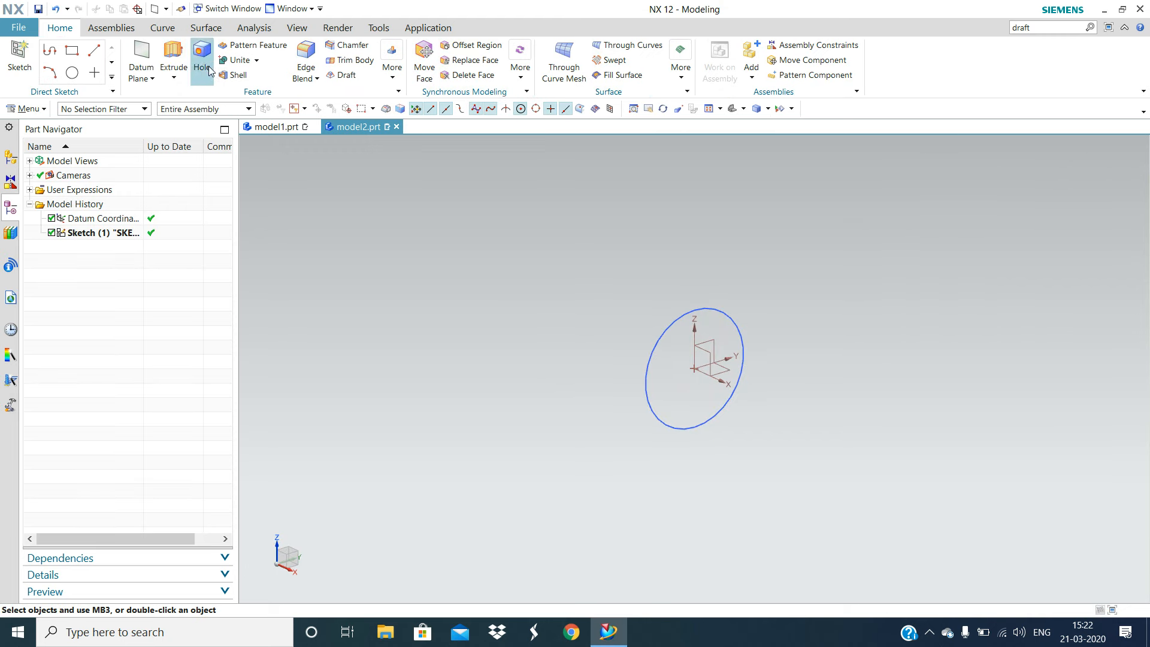
{"action": "left_click", "coordinate": [173, 57]}
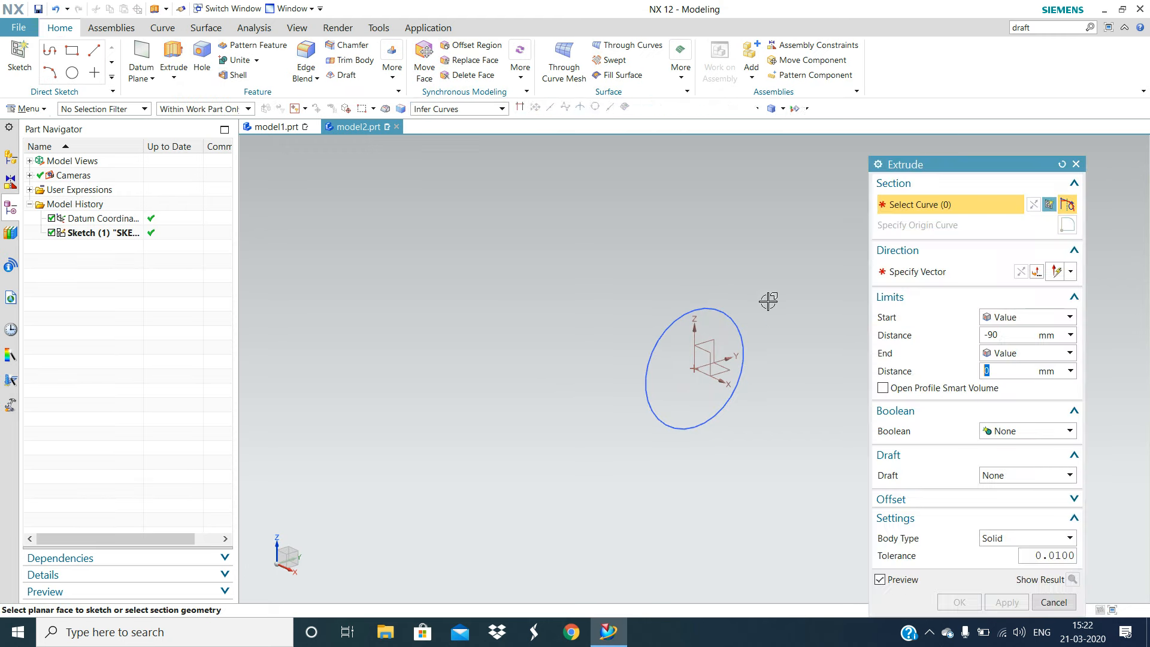
{"action": "left_click", "coordinate": [737, 314]}
{"action": "left_click", "coordinate": [971, 601]}
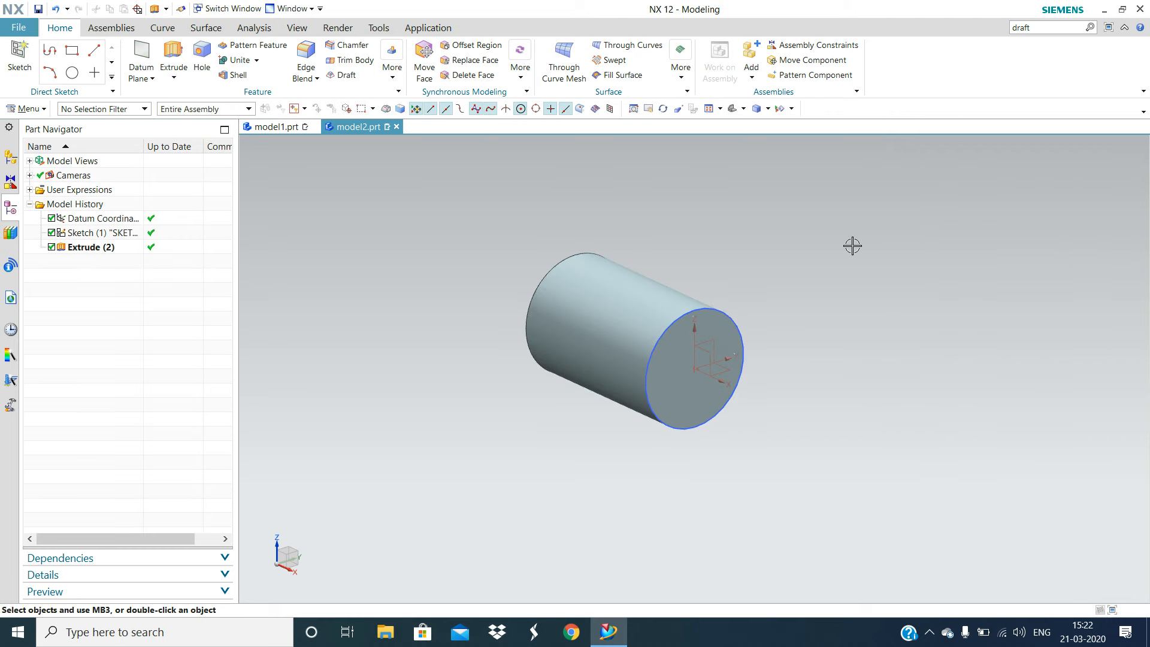
Arrange model2.prt and model1.prt side by side in a two-column window layout and rotate both models
{"action": "left_click", "coordinate": [305, 8]}
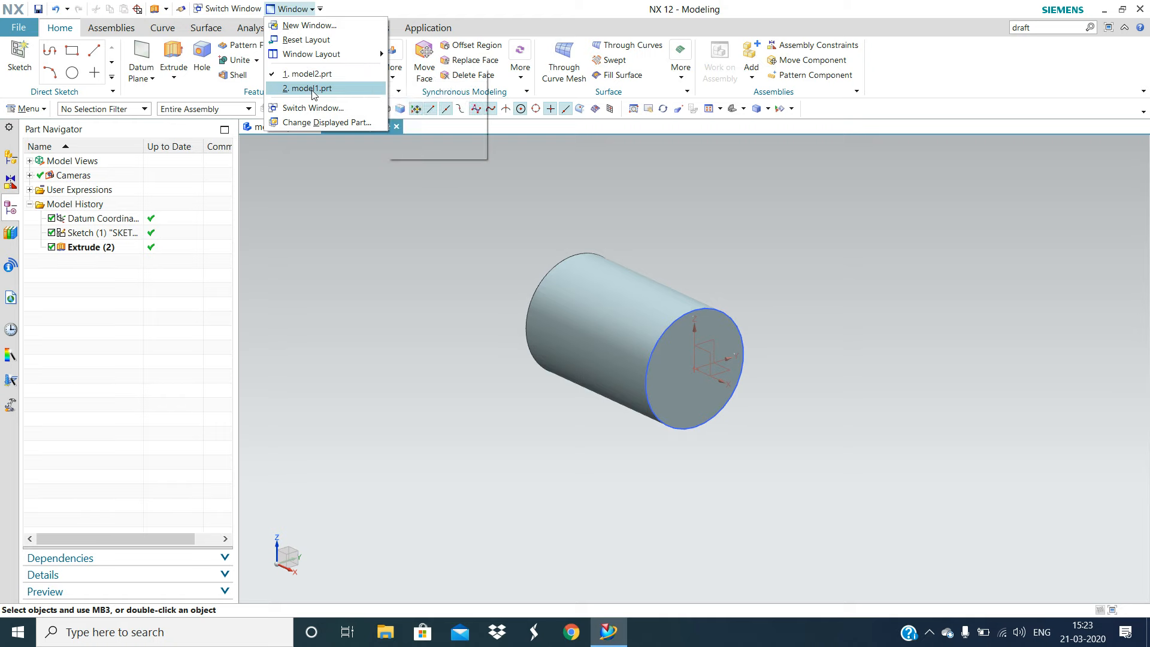
{"action": "mouse_move", "coordinate": [306, 59]}
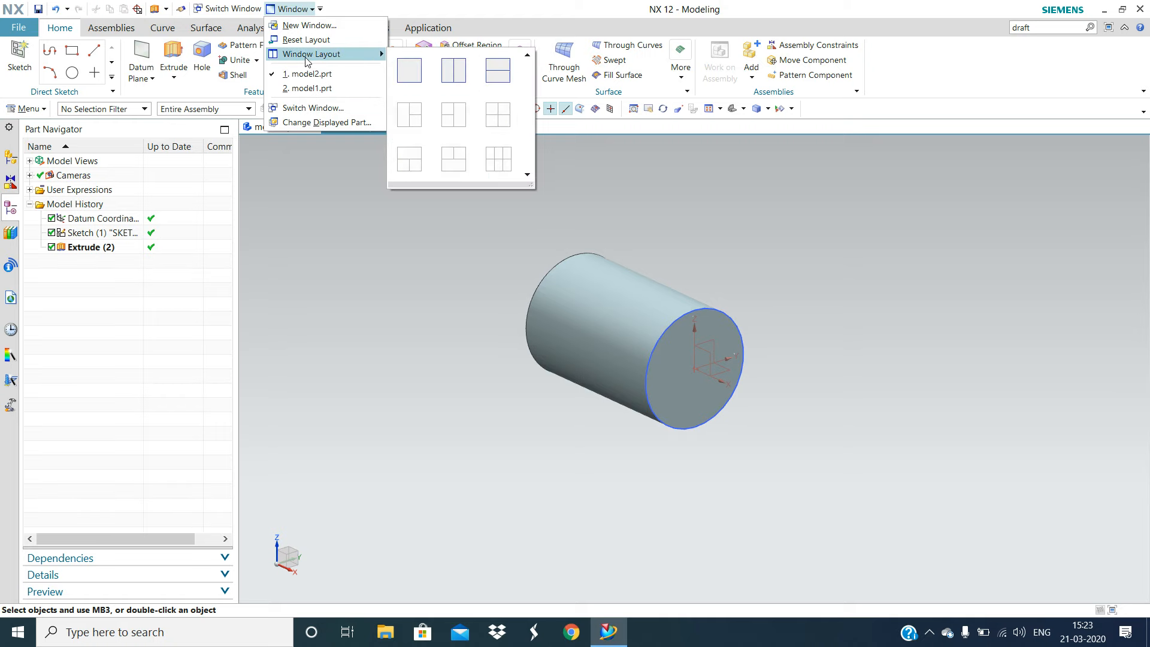
{"action": "left_click", "coordinate": [445, 78]}
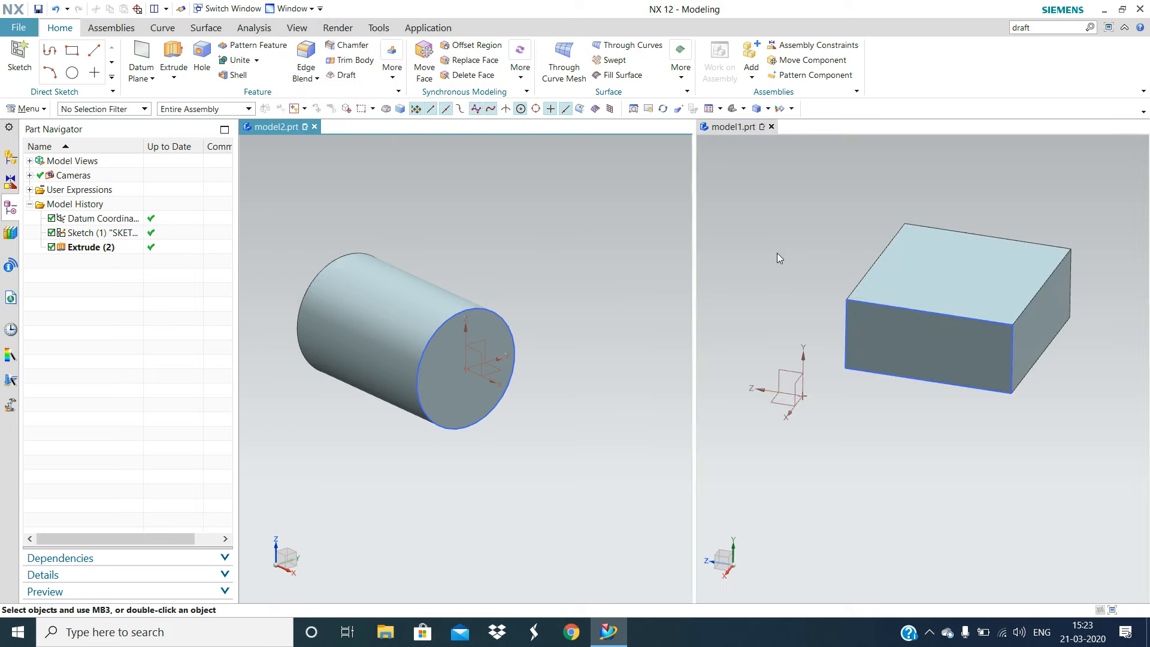
{"action": "middle_click_drag", "start_coordinate": [575, 423], "coordinate": [611, 335]}
{"action": "middle_click_drag", "start_coordinate": [1018, 437], "coordinate": [910, 455]}
{"action": "middle_click_drag", "start_coordinate": [595, 421], "coordinate": [485, 295]}
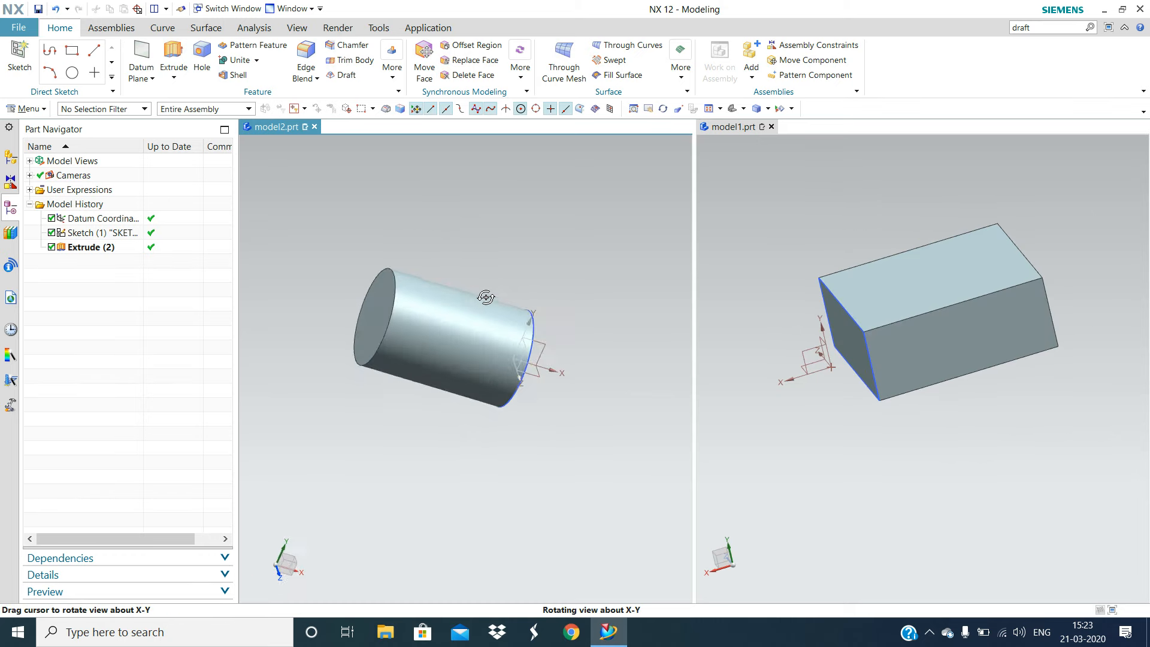
Restore the single-window layout with model2.prt displayed and inspect the cylinder from another angle
{"action": "left_click", "coordinate": [293, 8]}
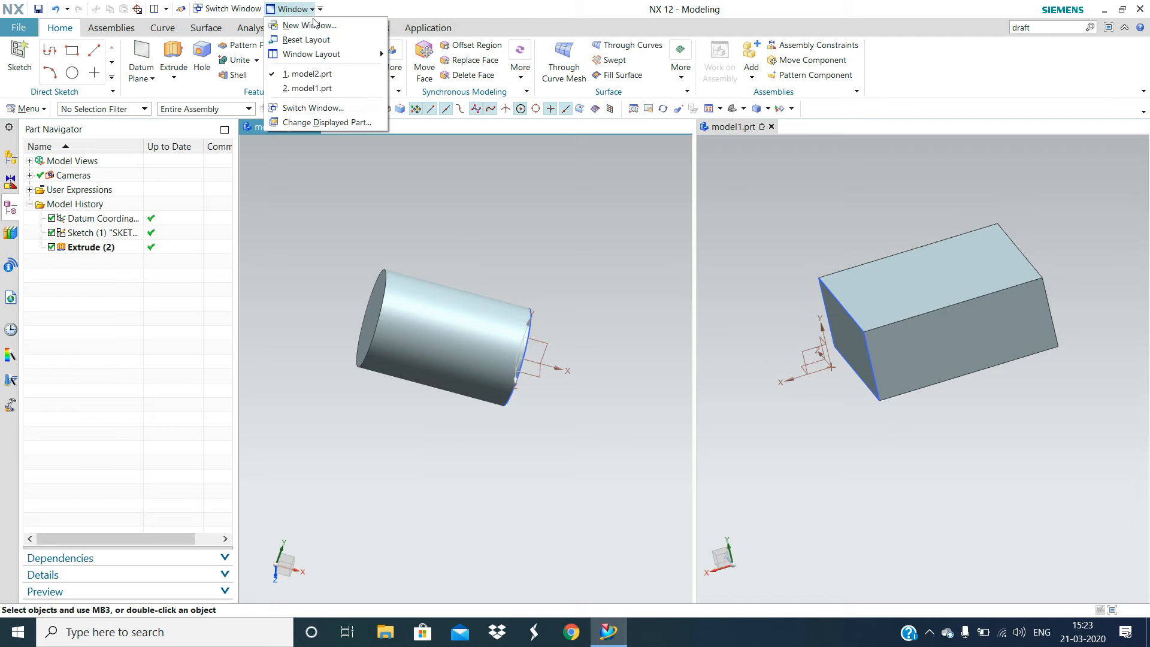
{"action": "mouse_move", "coordinate": [324, 54]}
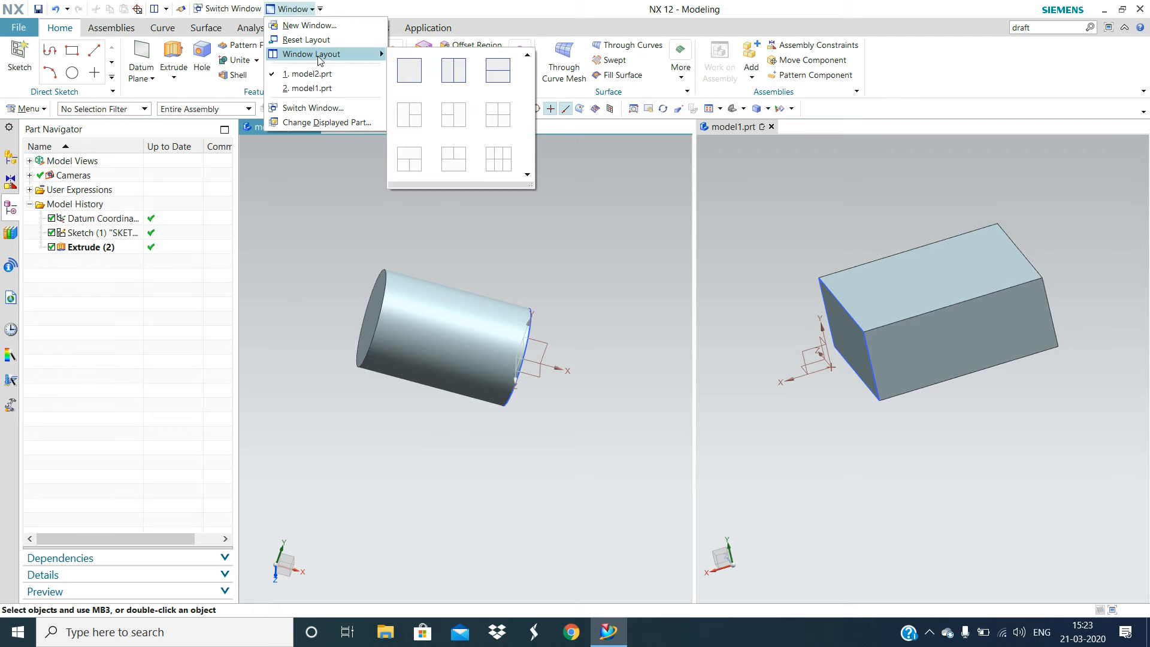
{"action": "left_click", "coordinate": [412, 70]}
{"action": "middle_click_drag", "start_coordinate": [865, 383], "coordinate": [626, 314]}
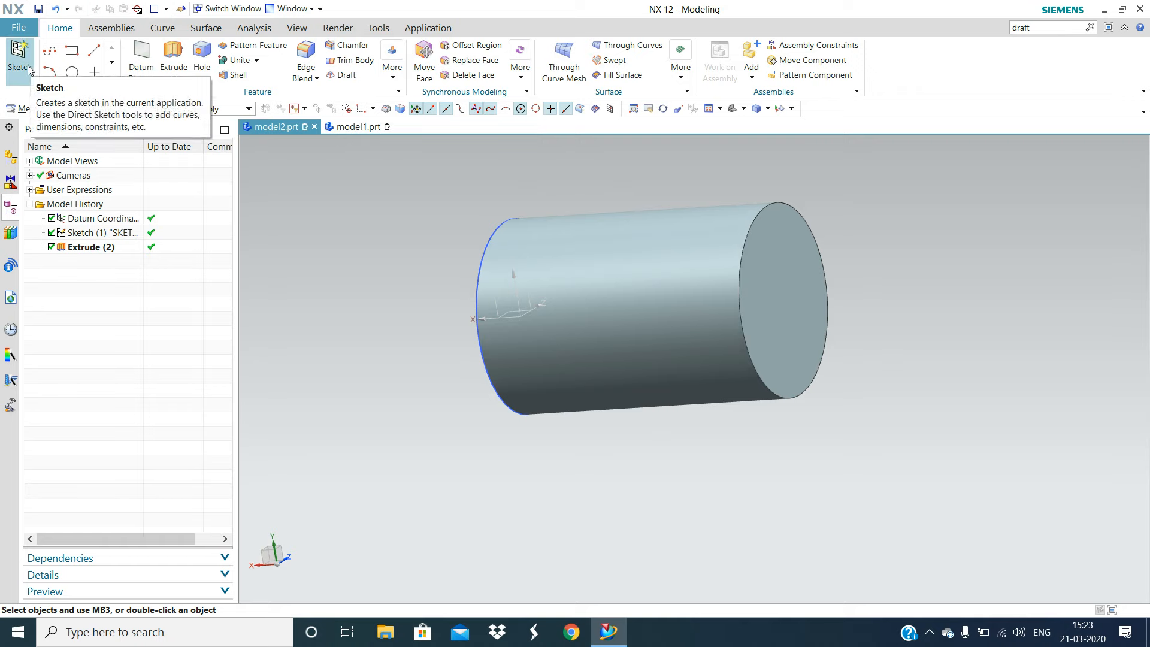
Search the commands for "task" and add Sketch in Task Environment to the Home ribbon tab
{"action": "left_click", "coordinate": [1023, 27]}
{"action": "key", "text": "BackSpace"}
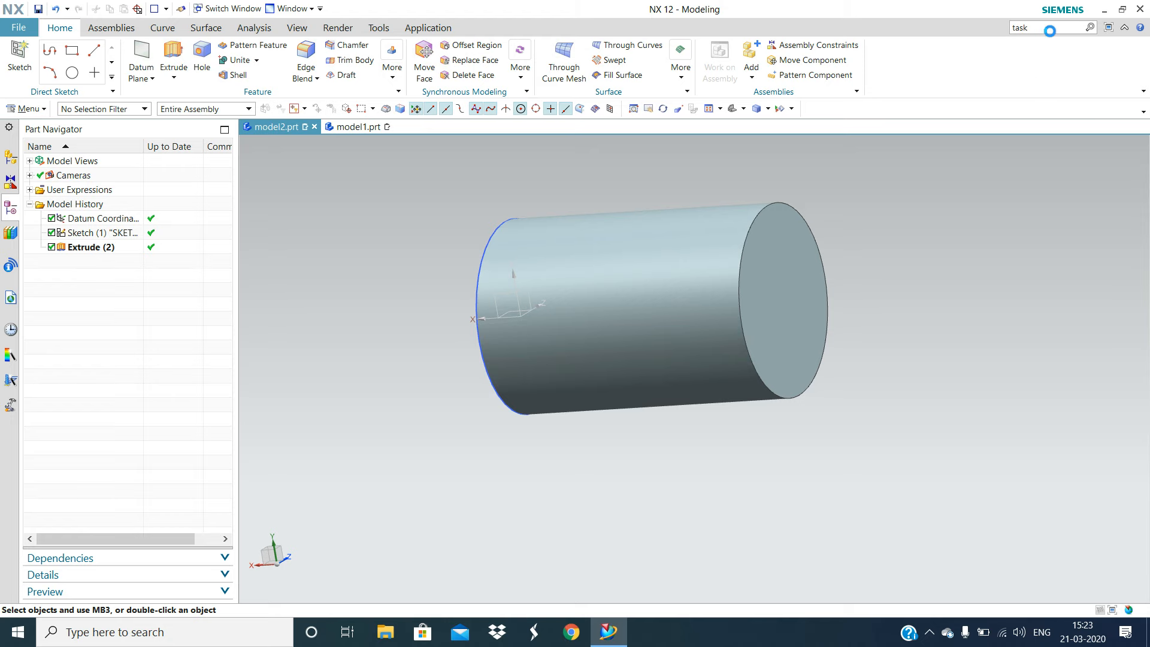
{"action": "mouse_move", "coordinate": [976, 317]}
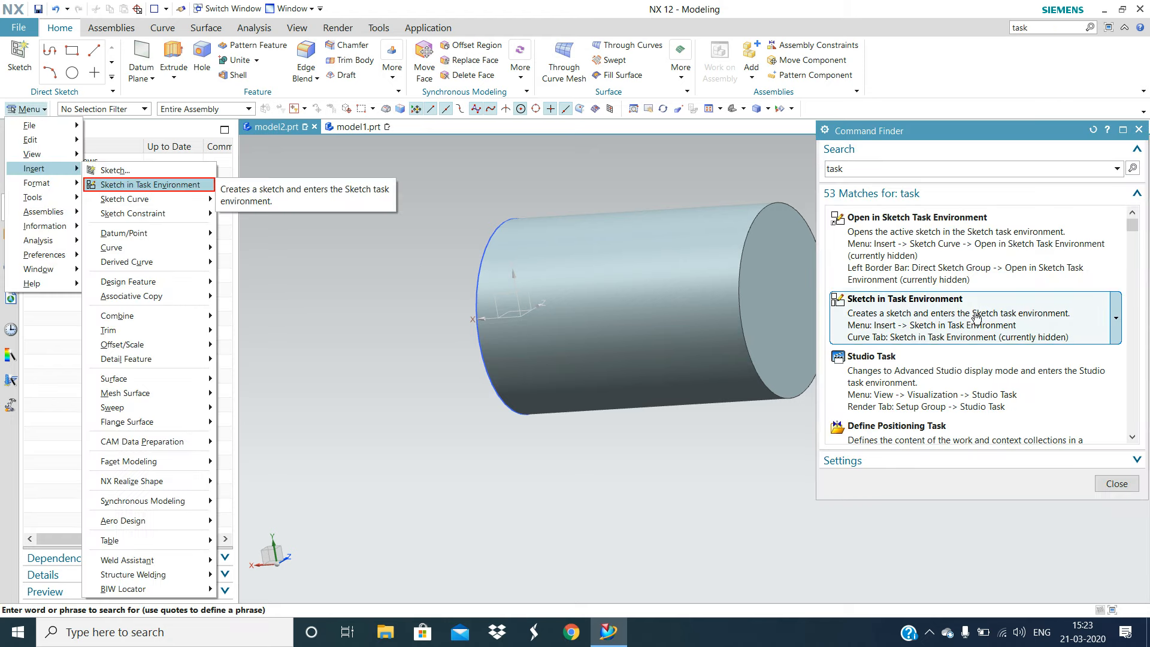
{"action": "right_click", "coordinate": [1112, 313]}
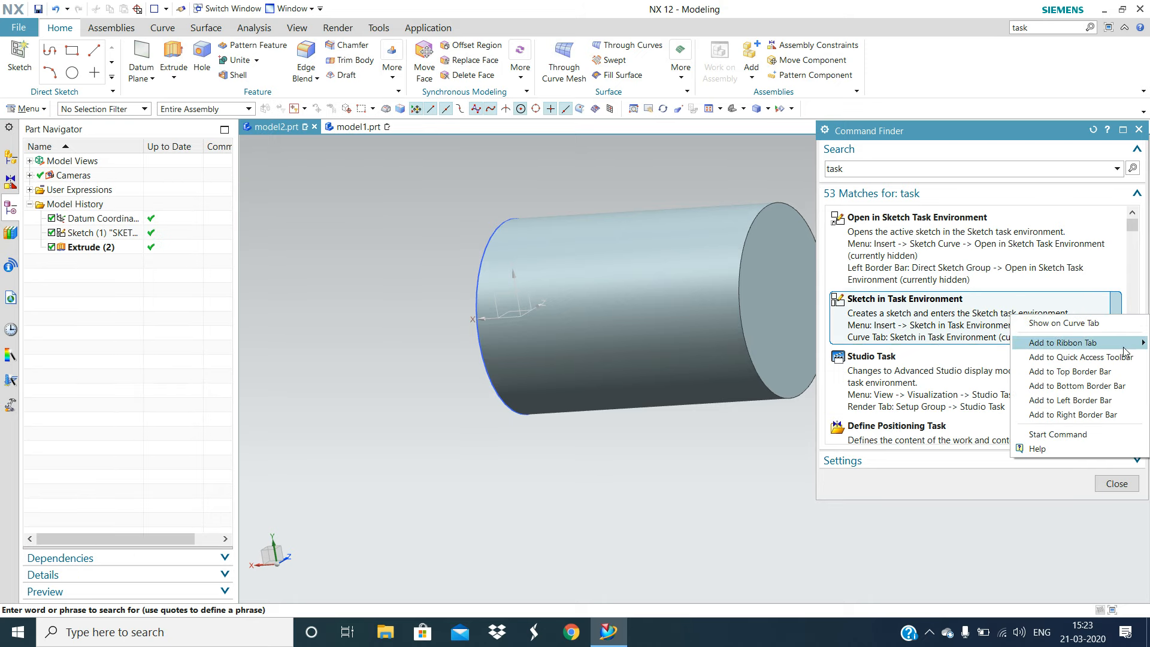
{"action": "mouse_move", "coordinate": [1123, 348]}
{"action": "left_click", "coordinate": [961, 365]}
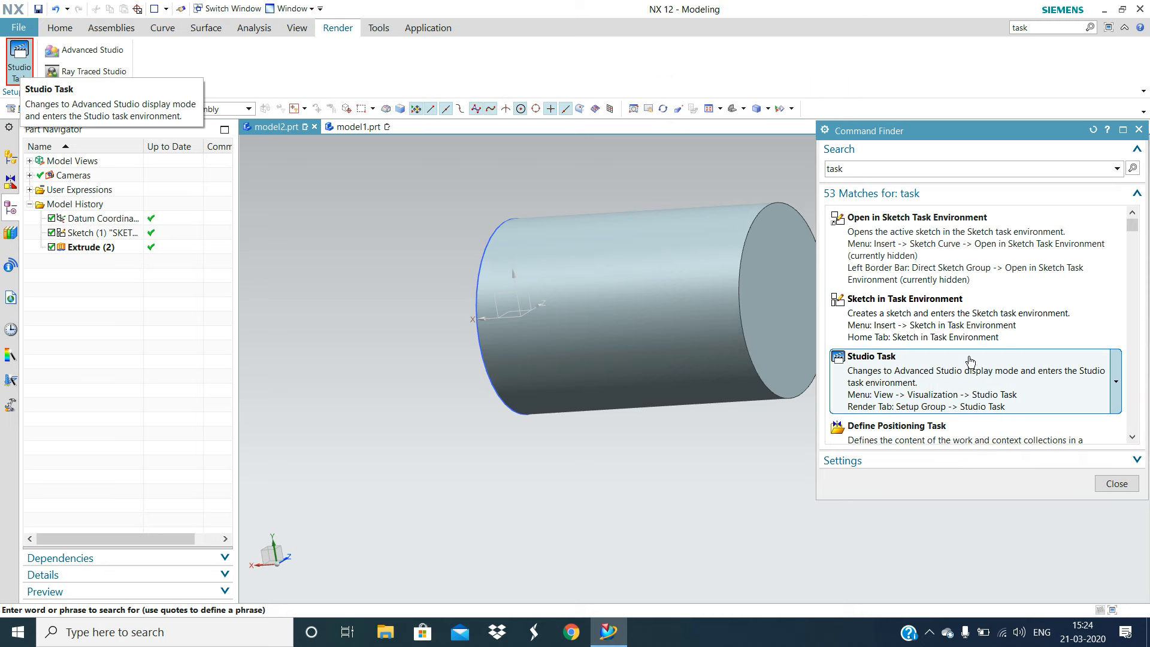
Check the other places where Sketch in Task Environment can be added and close the command search
{"action": "right_click", "coordinate": [1113, 317]}
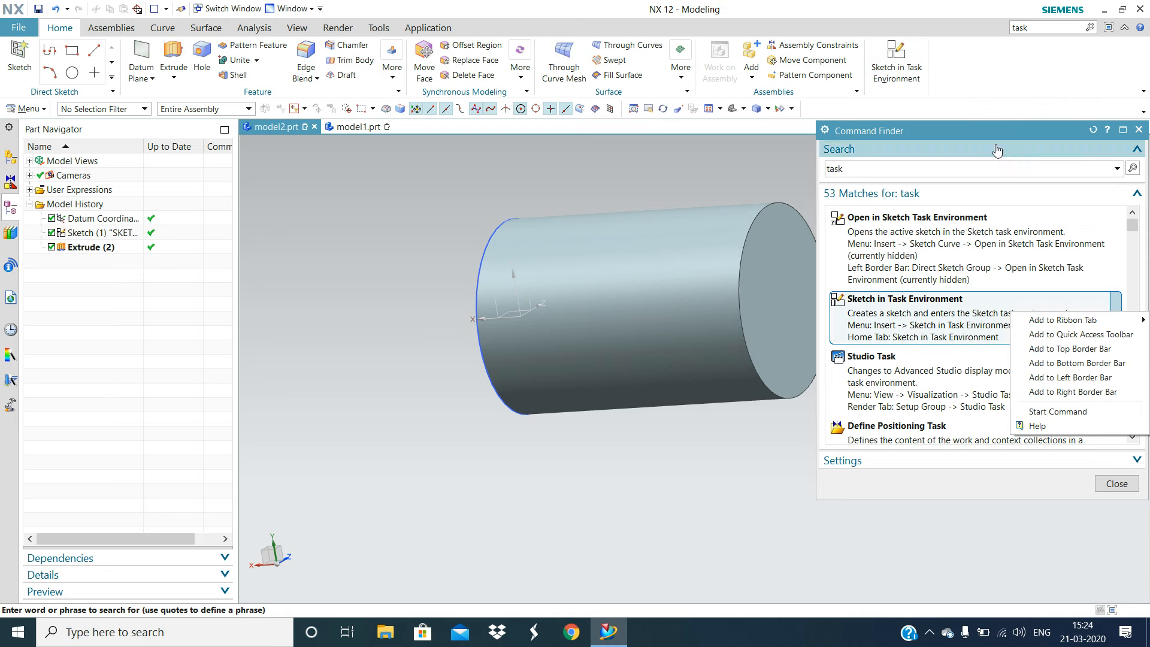
{"action": "left_click", "coordinate": [800, 164]}
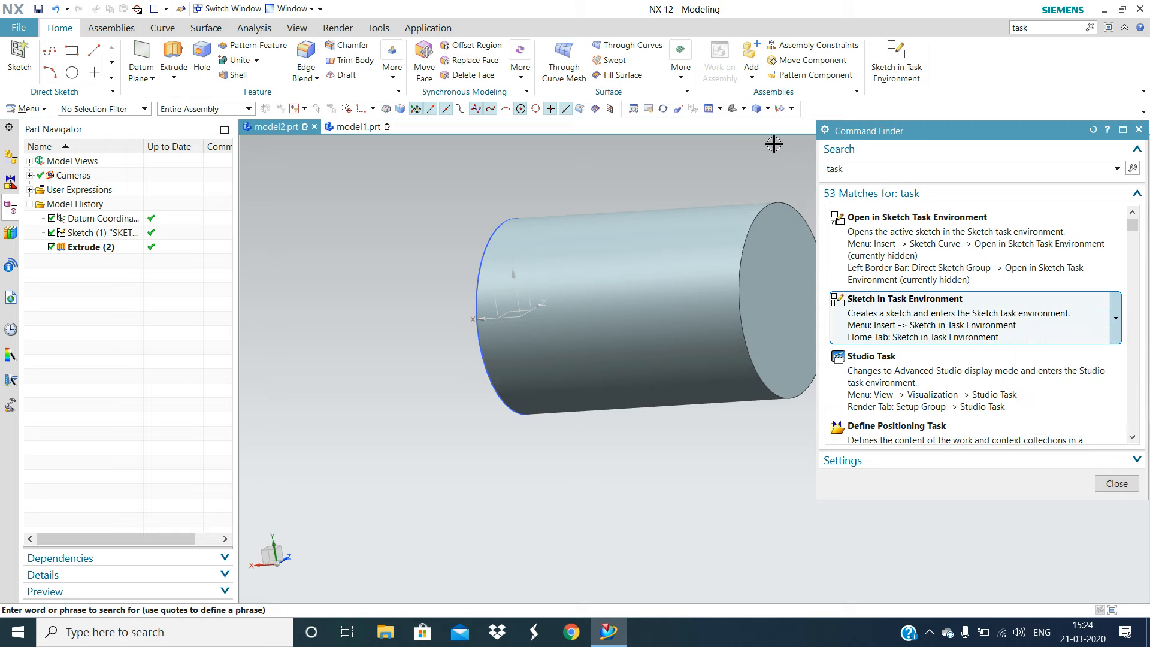
{"action": "left_click", "coordinate": [1138, 130]}
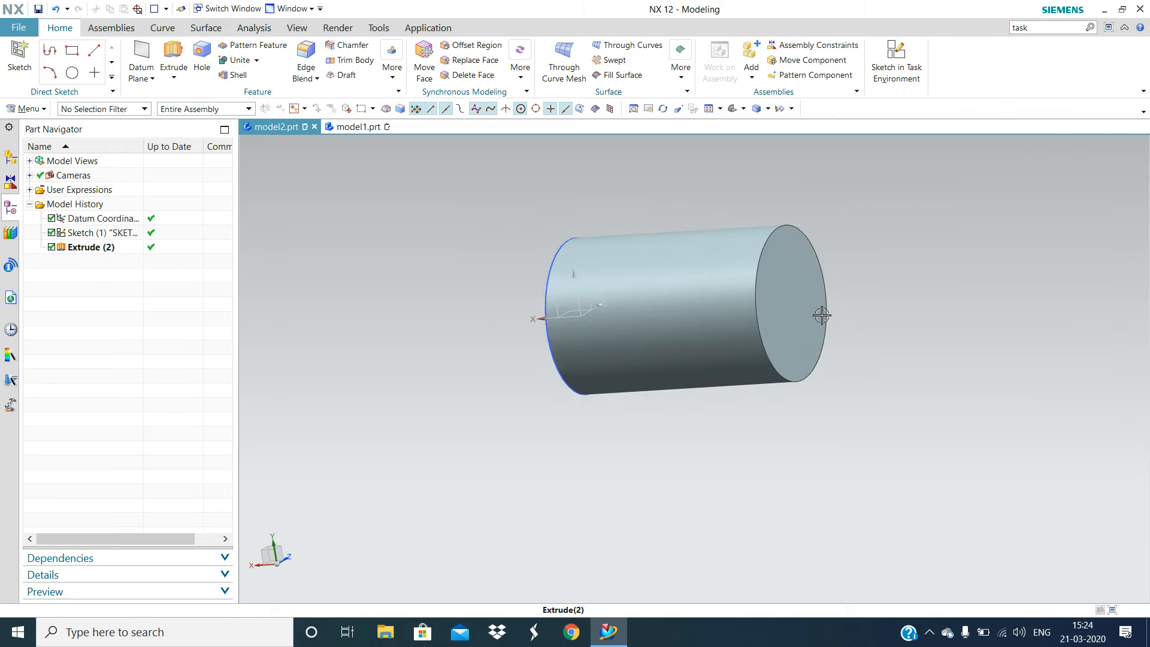
Hide the extruded cylinder and its circle sketch, leaving only the datum coordinate system displayed
{"action": "mouse_move", "coordinate": [575, 436]}
{"action": "middle_mouse_down"}
{"action": "mouse_move", "coordinate": [683, 431]}
{"action": "mouse_move", "coordinate": [584, 377]}
{"action": "middle_mouse_up"}
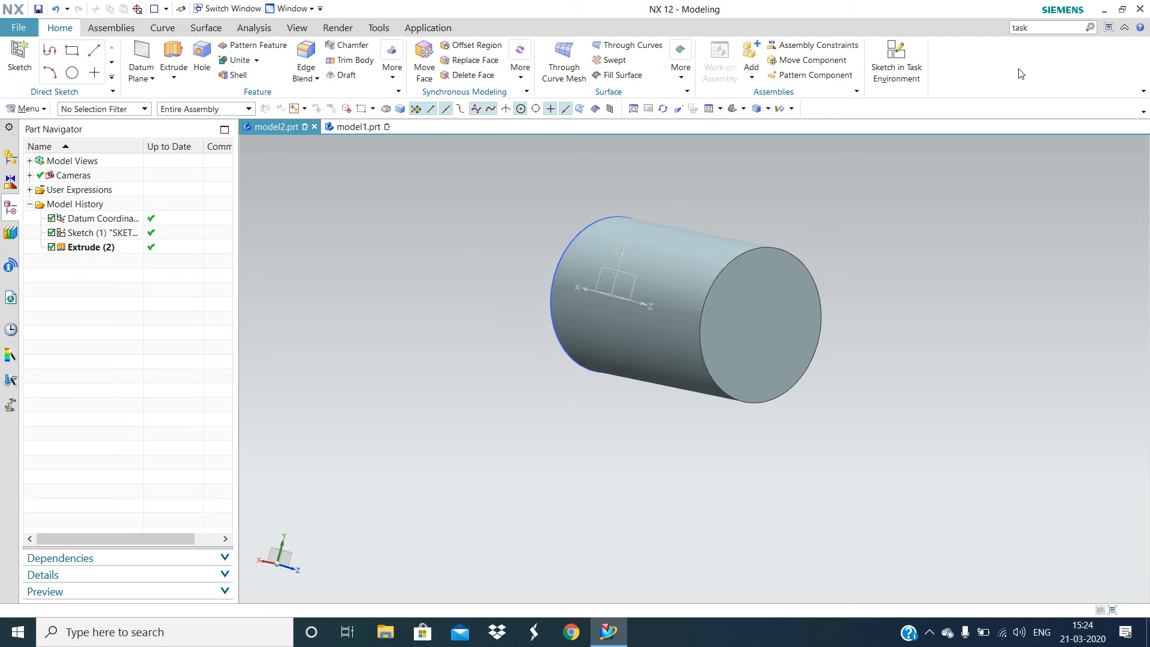
{"action": "left_click", "coordinate": [649, 244]}
{"action": "right_click", "coordinate": [665, 253]}
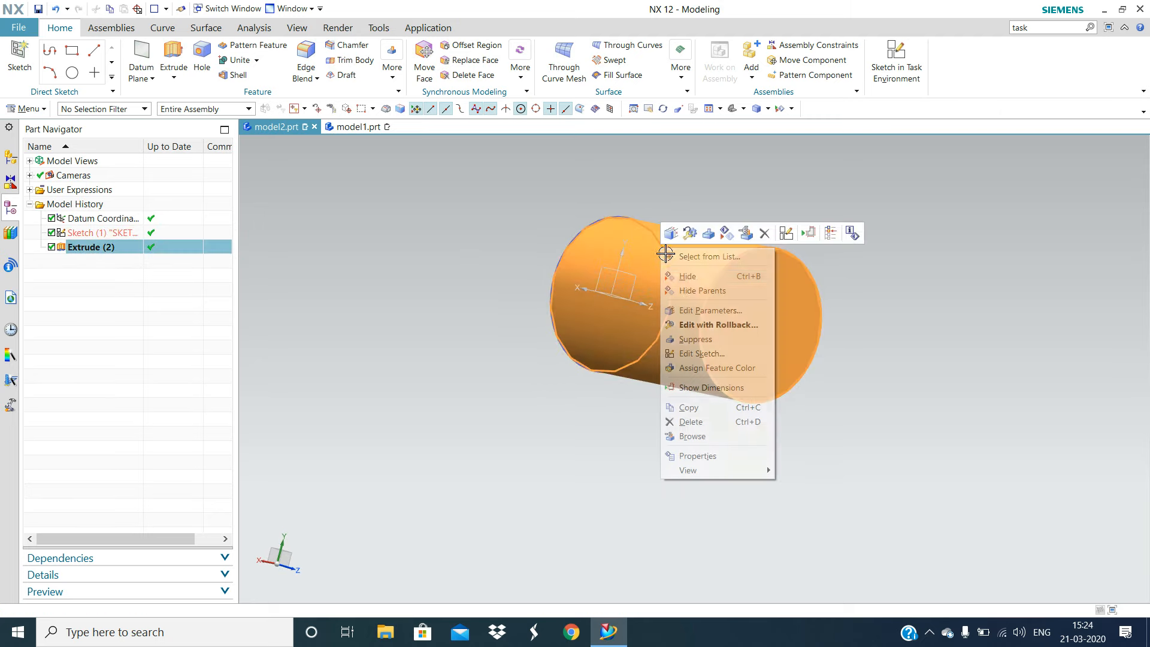
{"action": "left_click", "coordinate": [687, 276]}
{"action": "mouse_move", "coordinate": [595, 288]}
{"action": "middle_mouse_down"}
{"action": "mouse_move", "coordinate": [585, 317]}
{"action": "mouse_move", "coordinate": [677, 233]}
{"action": "middle_mouse_up"}
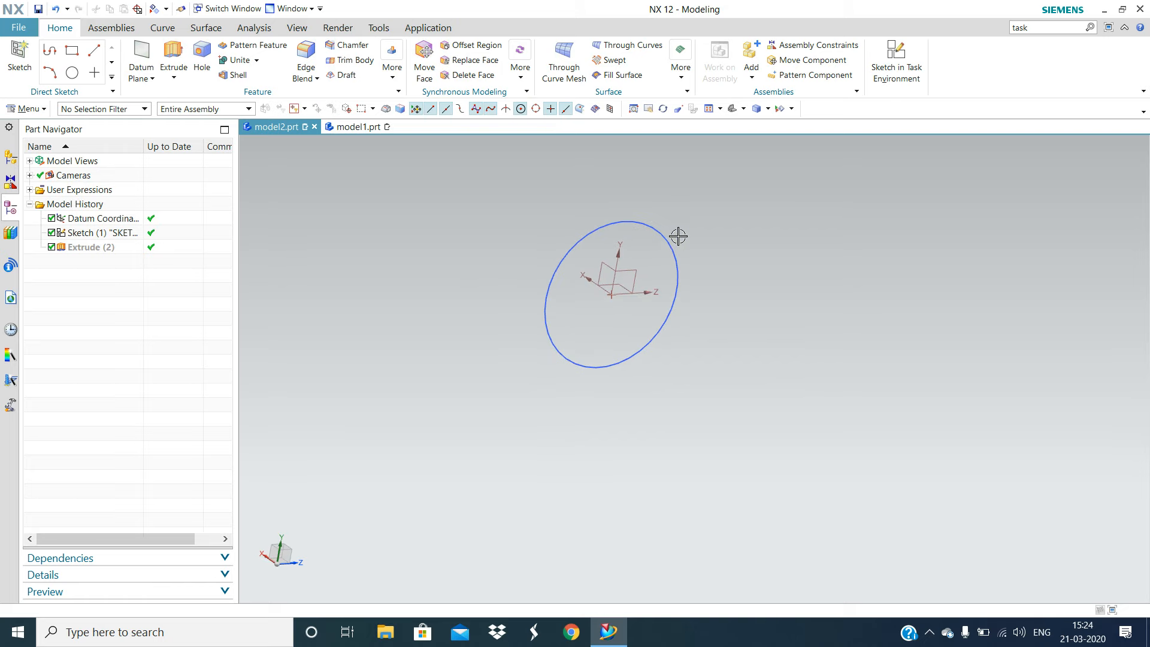
{"action": "right_click", "coordinate": [662, 232]}
{"action": "left_click", "coordinate": [689, 261]}
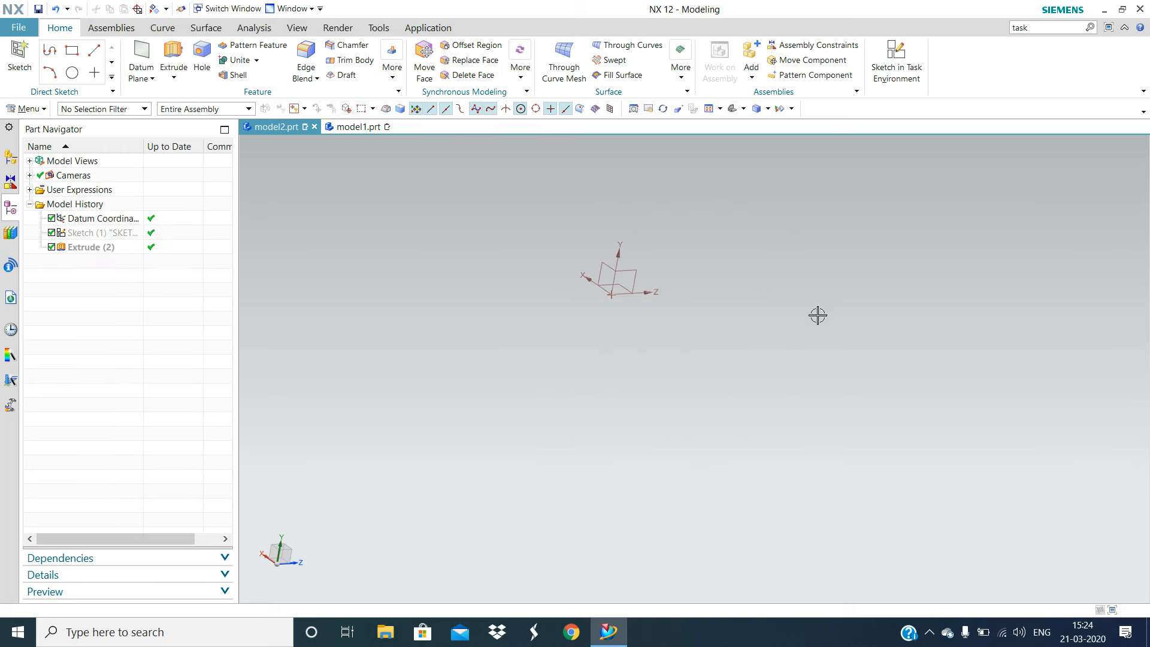
Create a direct sketch on the YZ plane with a rectangle about 47 by 43 mm from the origin, and finish it
{"action": "left_click", "coordinate": [17, 56]}
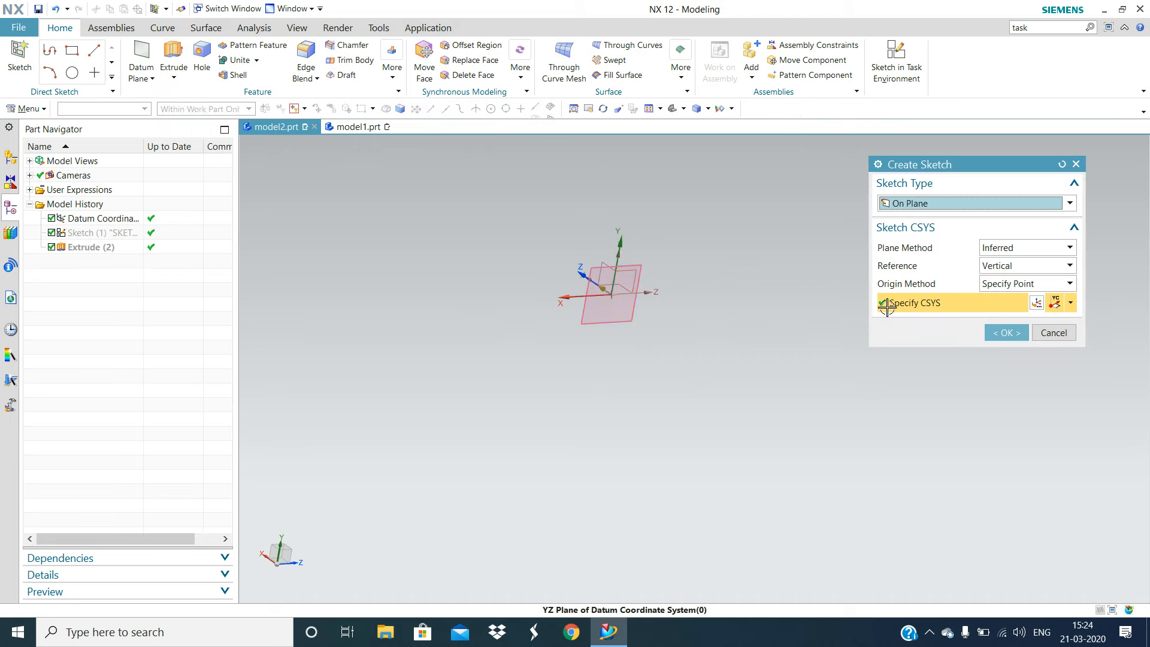
{"action": "left_click", "coordinate": [1005, 332]}
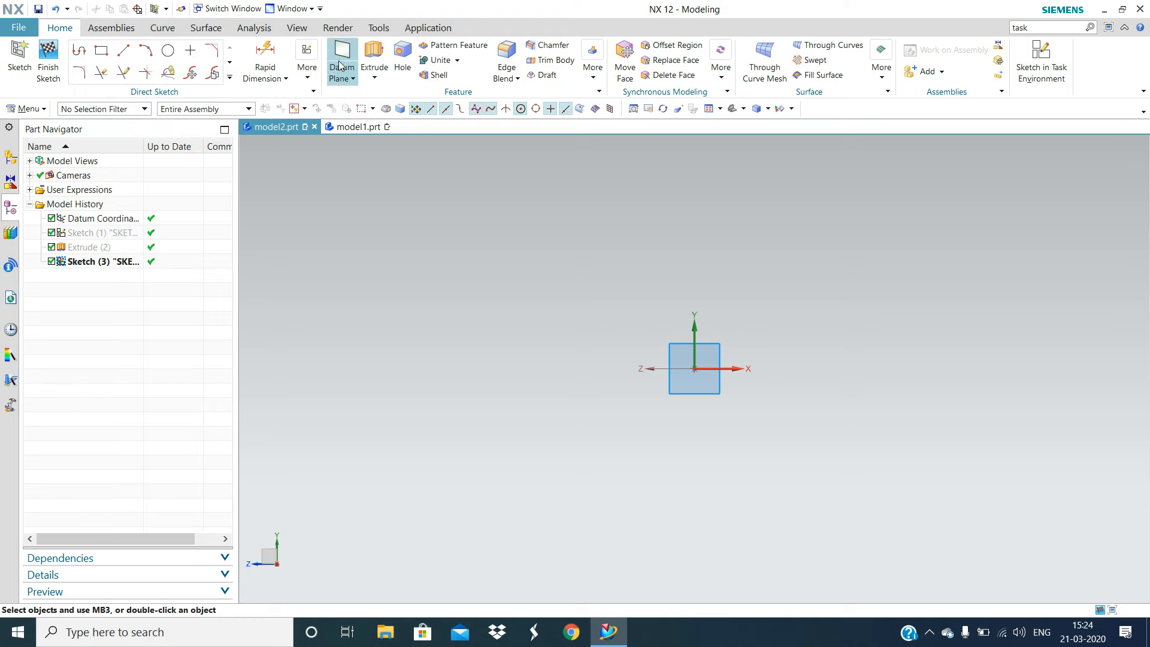
{"action": "left_click", "coordinate": [101, 51]}
{"action": "left_click", "coordinate": [695, 368]}
{"action": "left_click", "coordinate": [817, 256]}
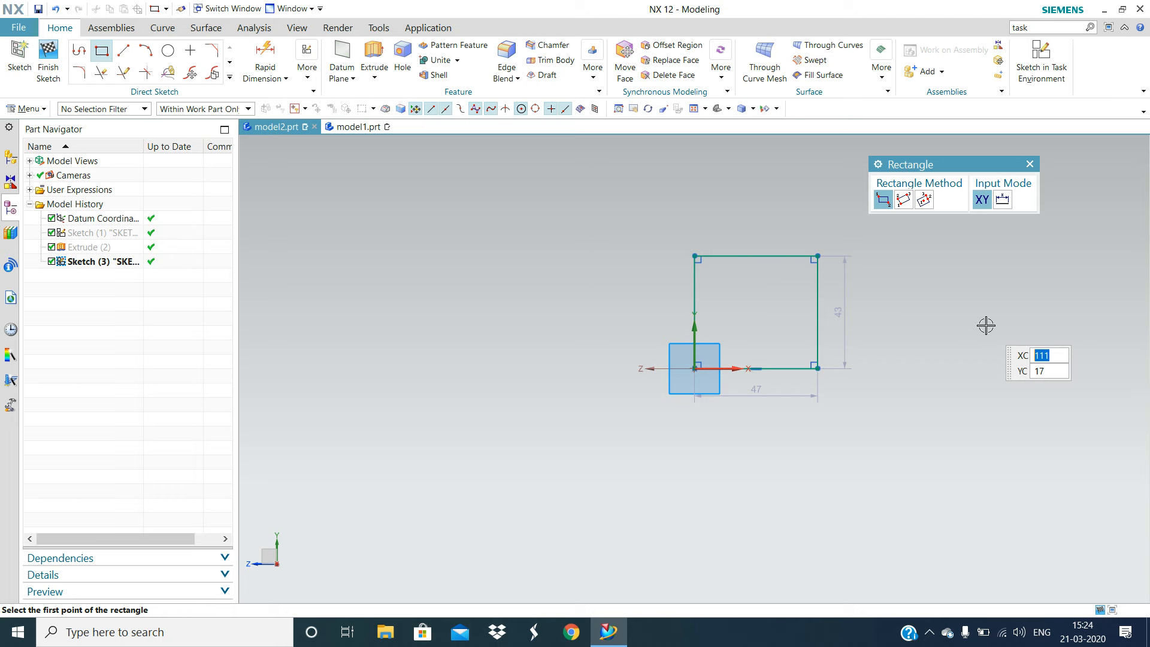
{"action": "key", "text": "Escape"}
{"action": "left_click", "coordinate": [48, 60]}
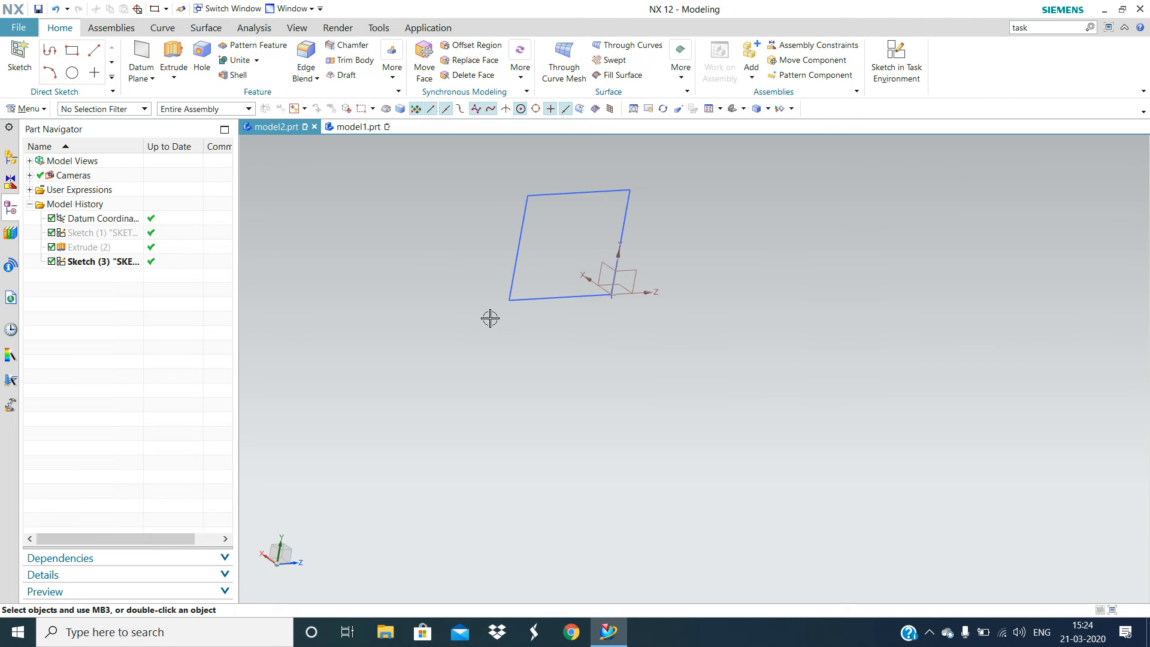
Start a sketch in the task environment on the YZ plane of the datum coordinate system
{"action": "left_click", "coordinate": [900, 63]}
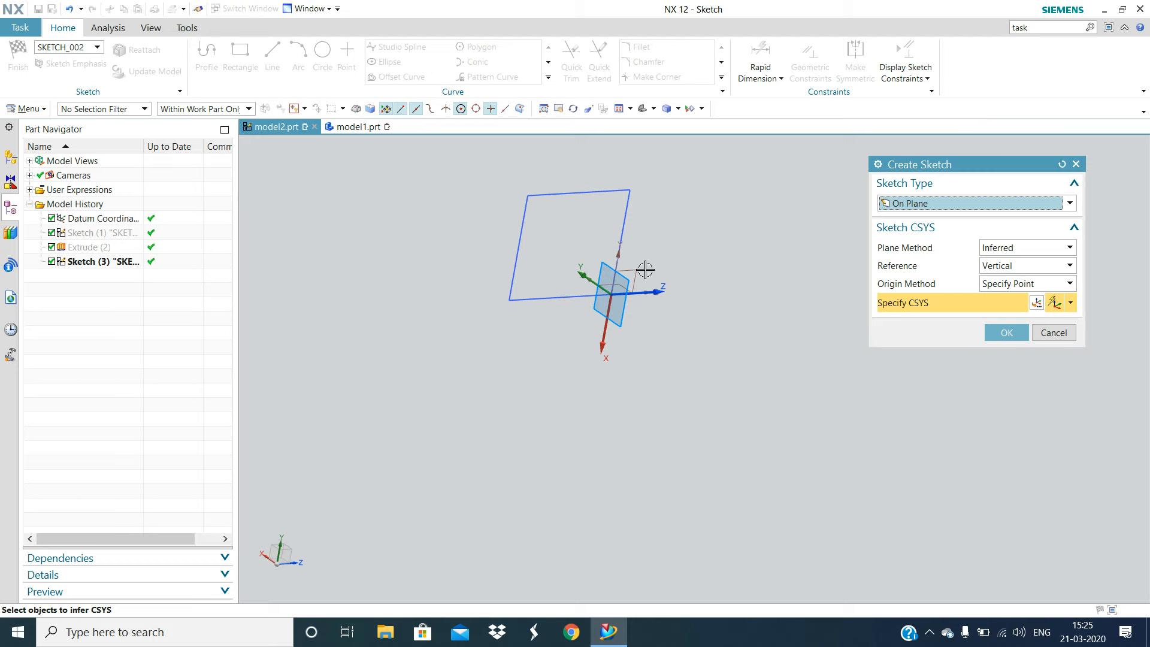
{"action": "left_click", "coordinate": [640, 265]}
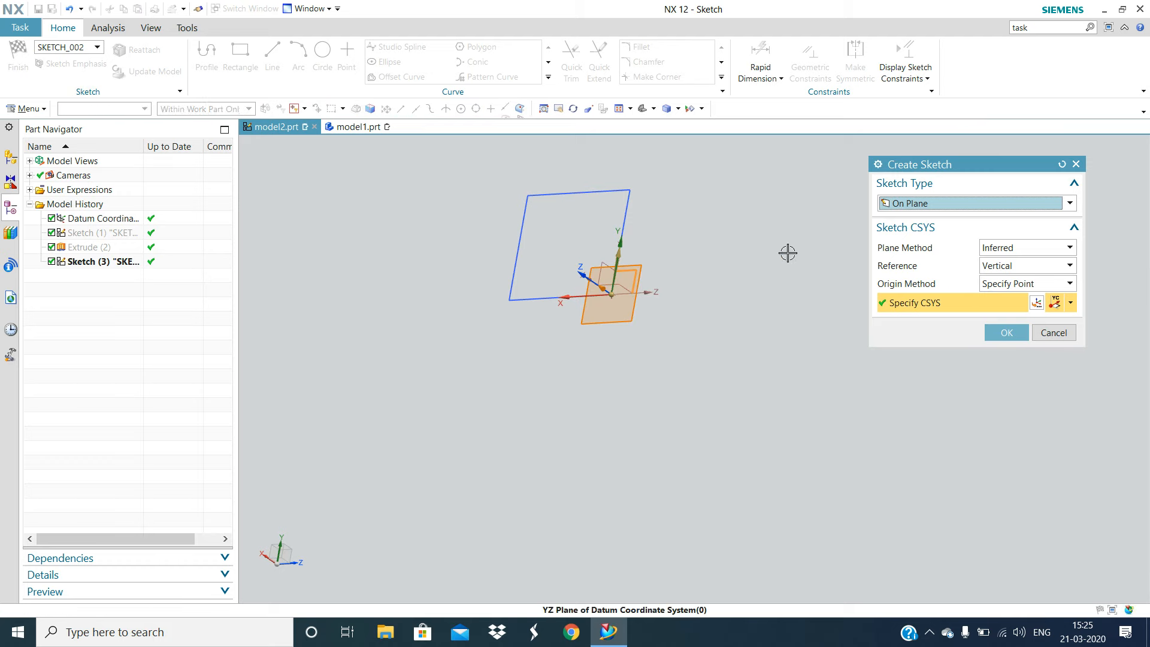
{"action": "left_click", "coordinate": [1001, 337]}
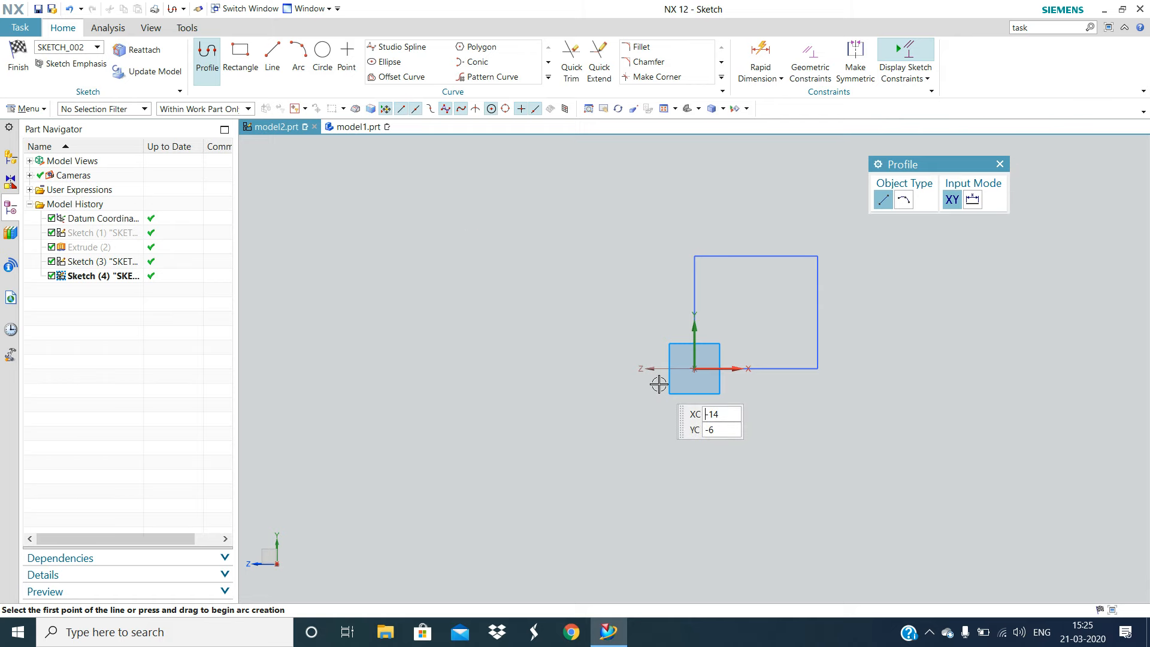
{"action": "left_click", "coordinate": [694, 368]}
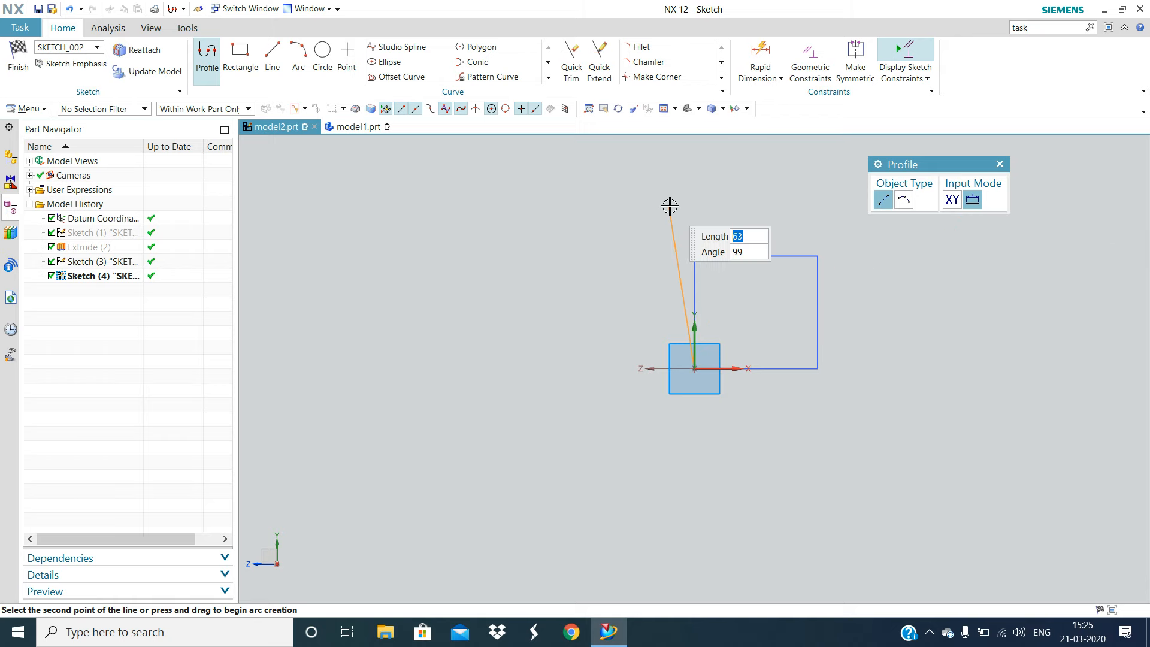
{"action": "key", "text": "Escape"}
{"action": "key", "text": "Escape"}
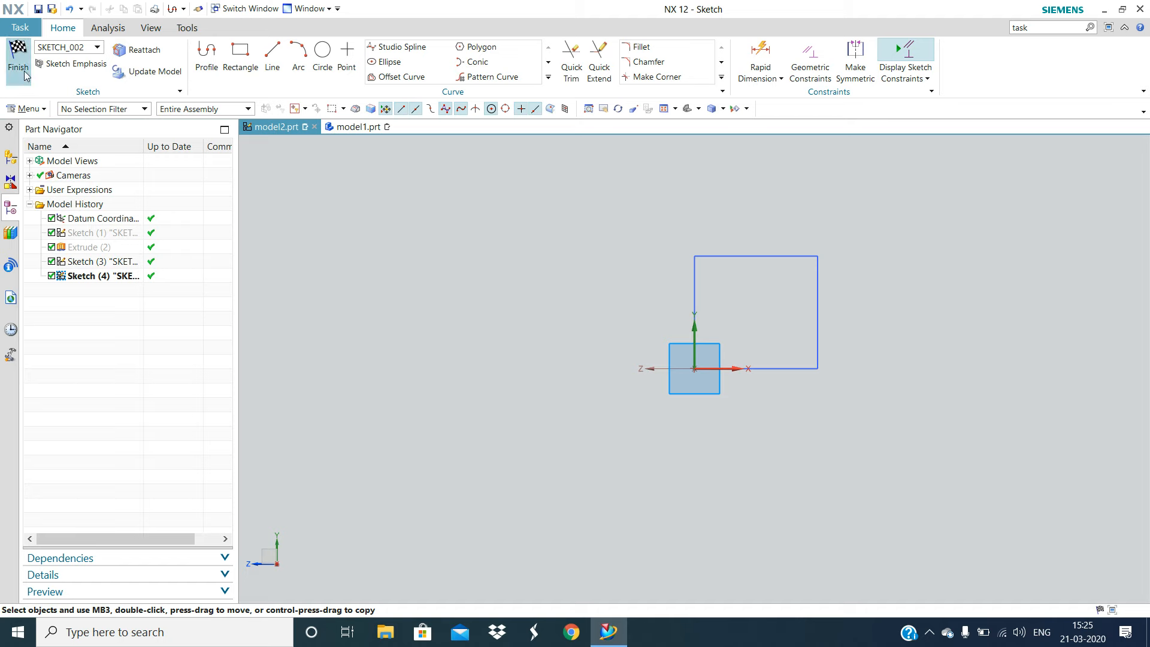
Draw a rectangle about 116 by 69 mm with one corner at the origin, beside the existing one, and finish the sketch
{"action": "left_click", "coordinate": [241, 57]}
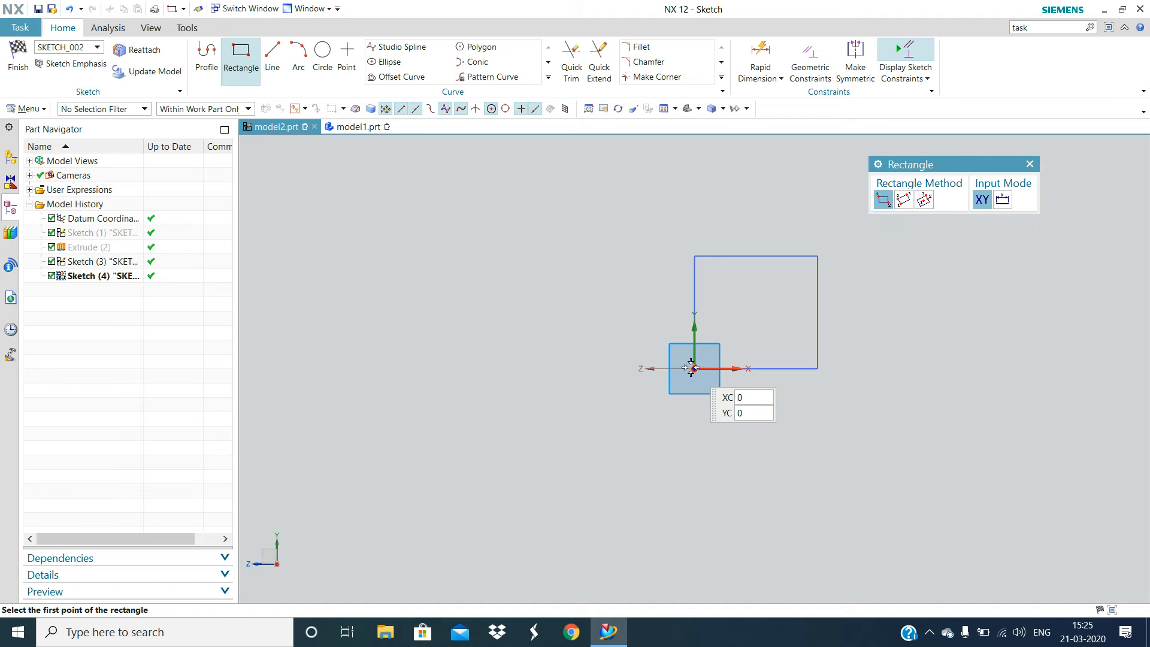
{"action": "left_click", "coordinate": [694, 368]}
{"action": "left_click", "coordinate": [391, 188]}
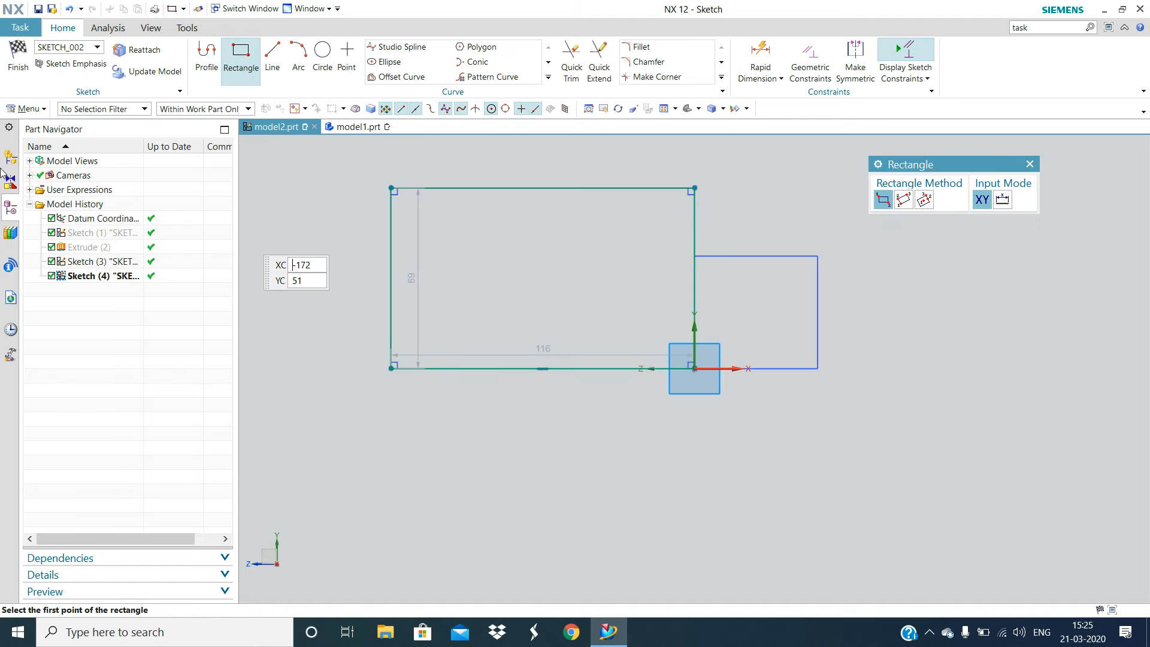
{"action": "left_click", "coordinate": [11, 66]}
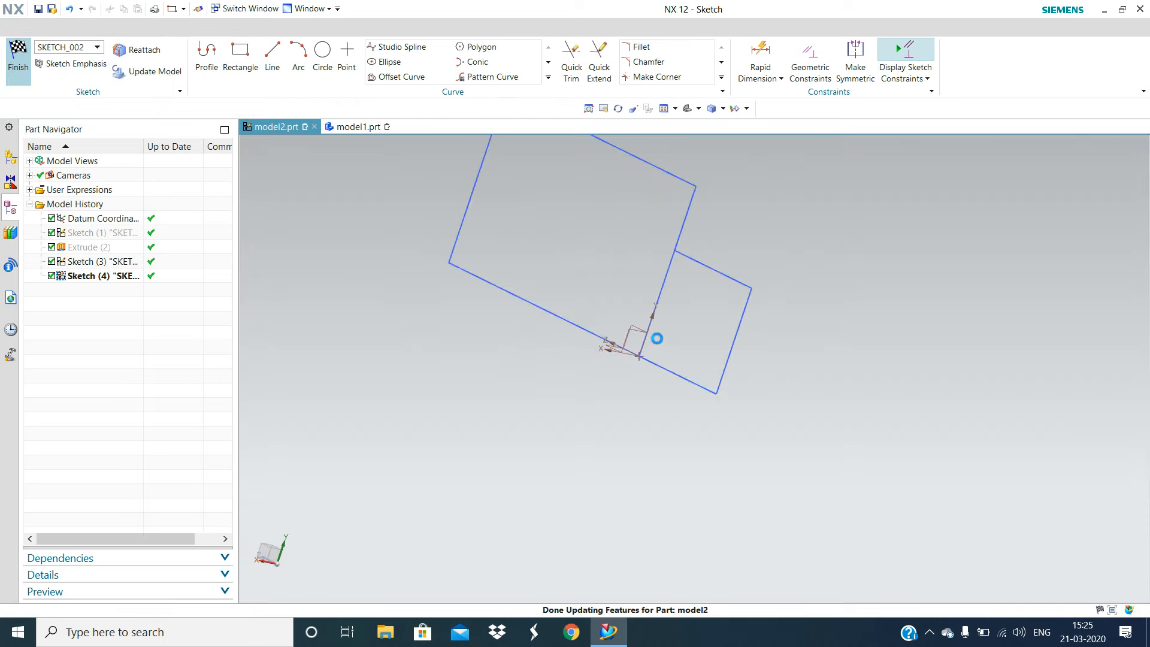
Delete the large and the small rectangle sketches from the part
{"action": "mouse_move", "coordinate": [664, 377]}
{"action": "middle_mouse_down"}
{"action": "mouse_move", "coordinate": [648, 409]}
{"action": "mouse_move", "coordinate": [627, 393]}
{"action": "middle_mouse_up"}
{"action": "middle_click_drag", "start_coordinate": [627, 393], "coordinate": [608, 467], "text": "shift"}
{"action": "scroll", "coordinate": [608, 468], "scroll_direction": "down", "scroll_amount": 1}
{"action": "mouse_move", "coordinate": [677, 472]}
{"action": "middle_mouse_down"}
{"action": "mouse_move", "coordinate": [673, 457]}
{"action": "mouse_move", "coordinate": [659, 467]}
{"action": "middle_mouse_up"}
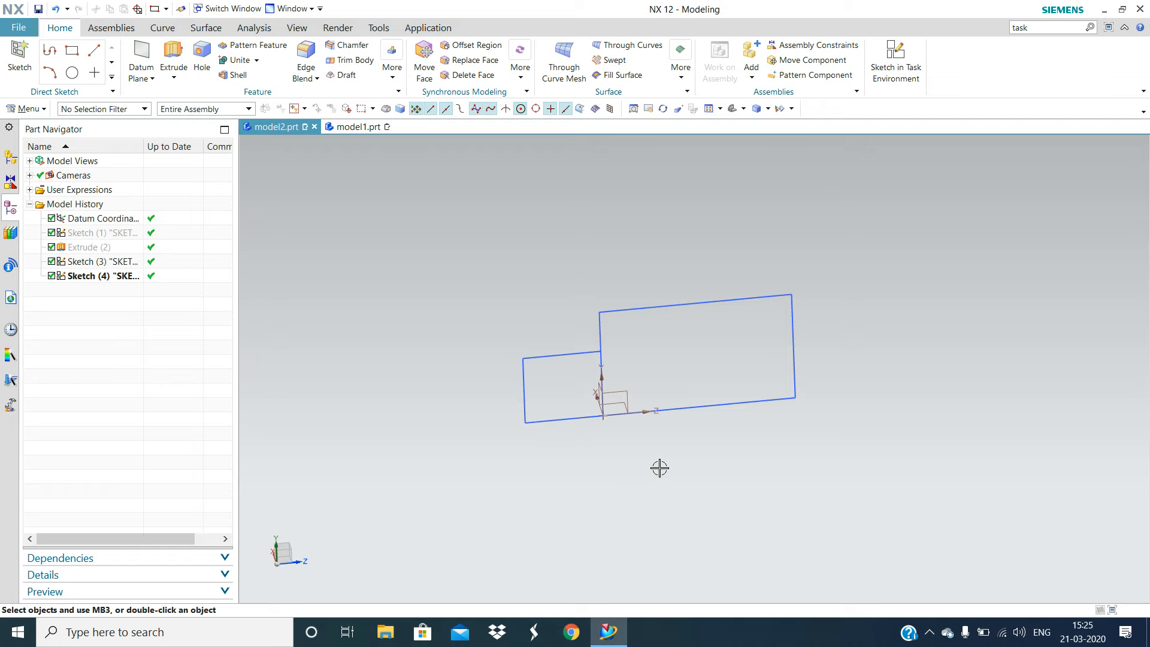
{"action": "left_click", "coordinate": [646, 315]}
{"action": "key", "text": "Delete"}
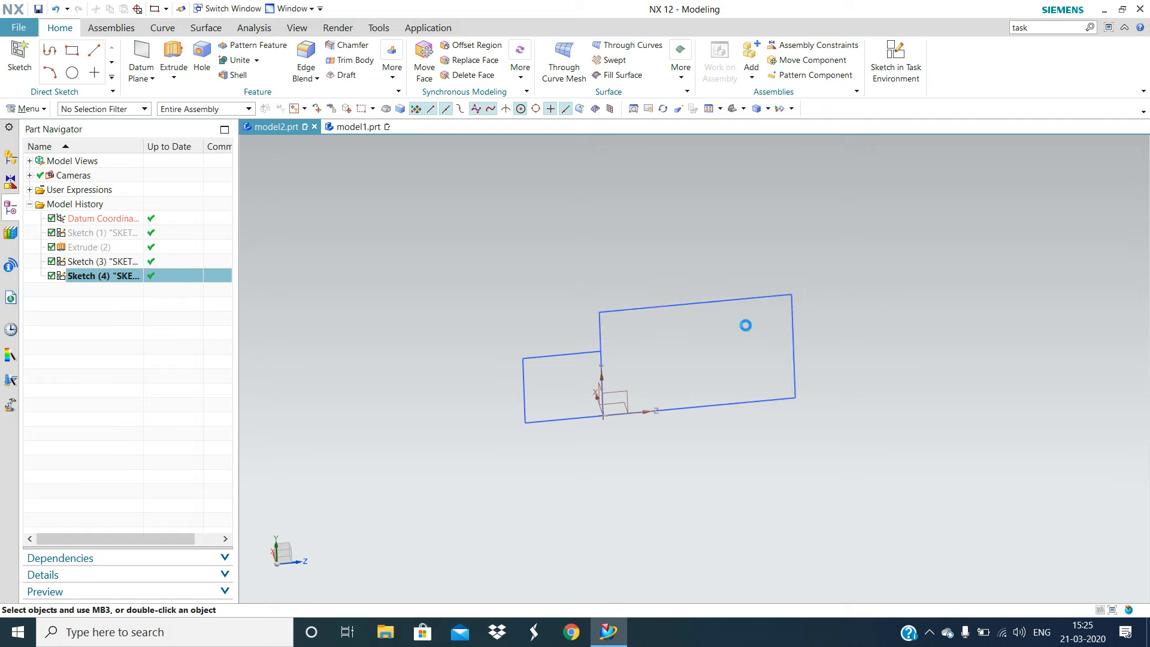
{"action": "left_click", "coordinate": [542, 357]}
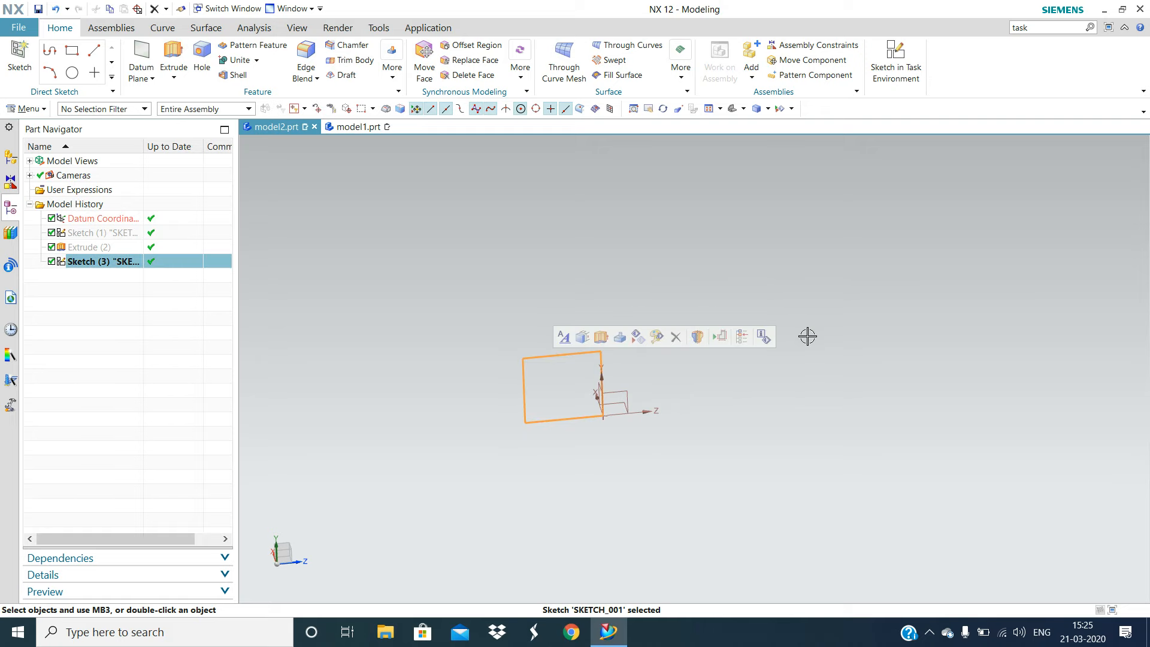
{"action": "key", "text": "Delete"}
Start a sketch in the task environment on the XY plane with the reference set to Horizontal
{"action": "middle_click_drag", "start_coordinate": [733, 378], "coordinate": [395, 300]}
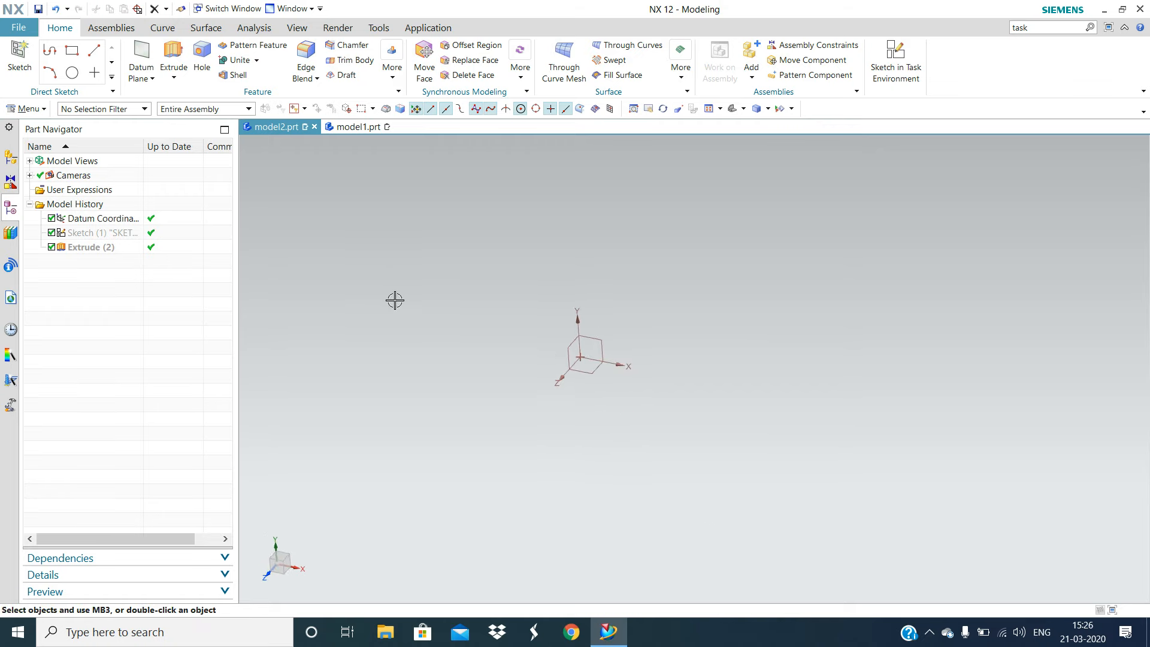
{"action": "left_click", "coordinate": [901, 54]}
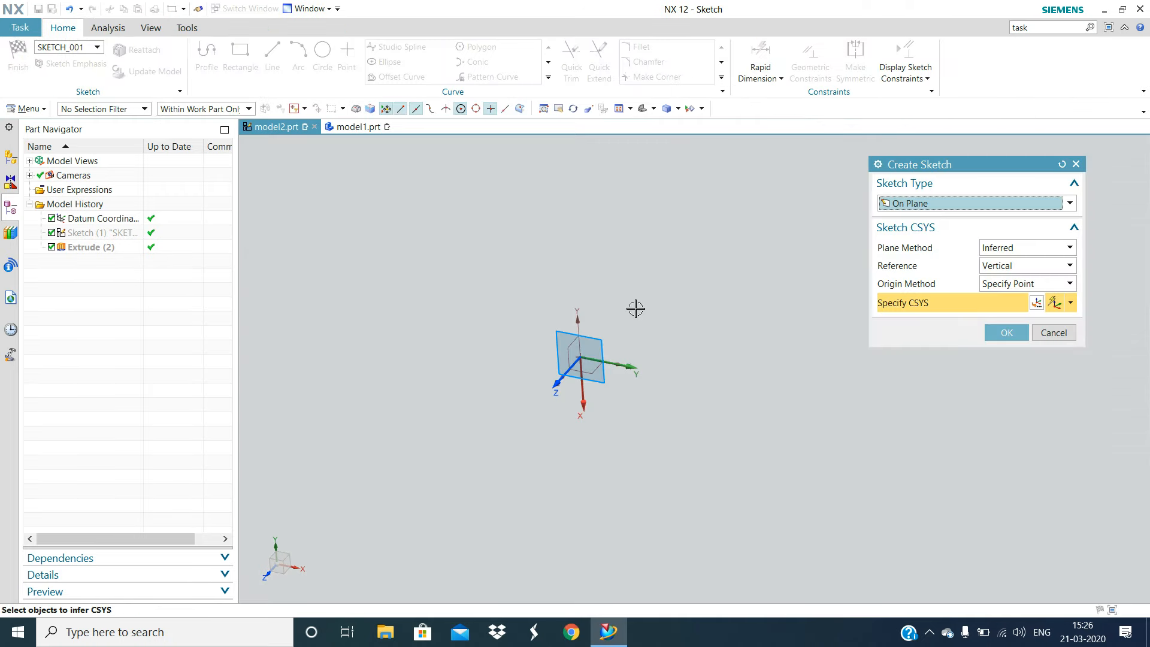
{"action": "left_click", "coordinate": [596, 350]}
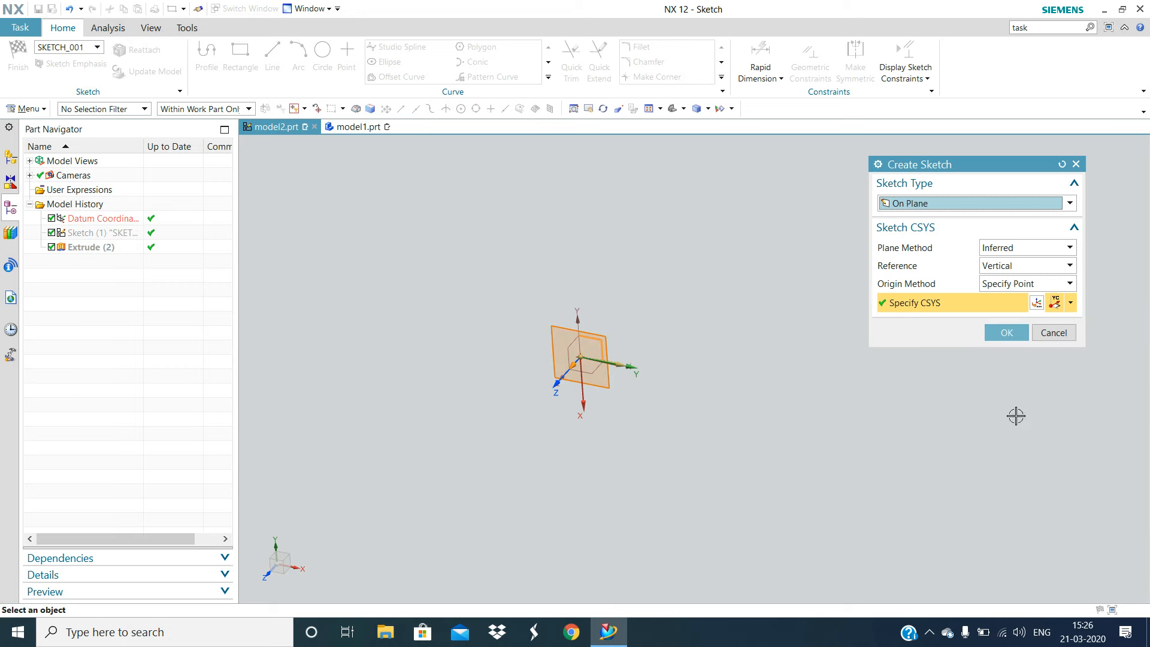
{"action": "left_click", "coordinate": [1025, 267]}
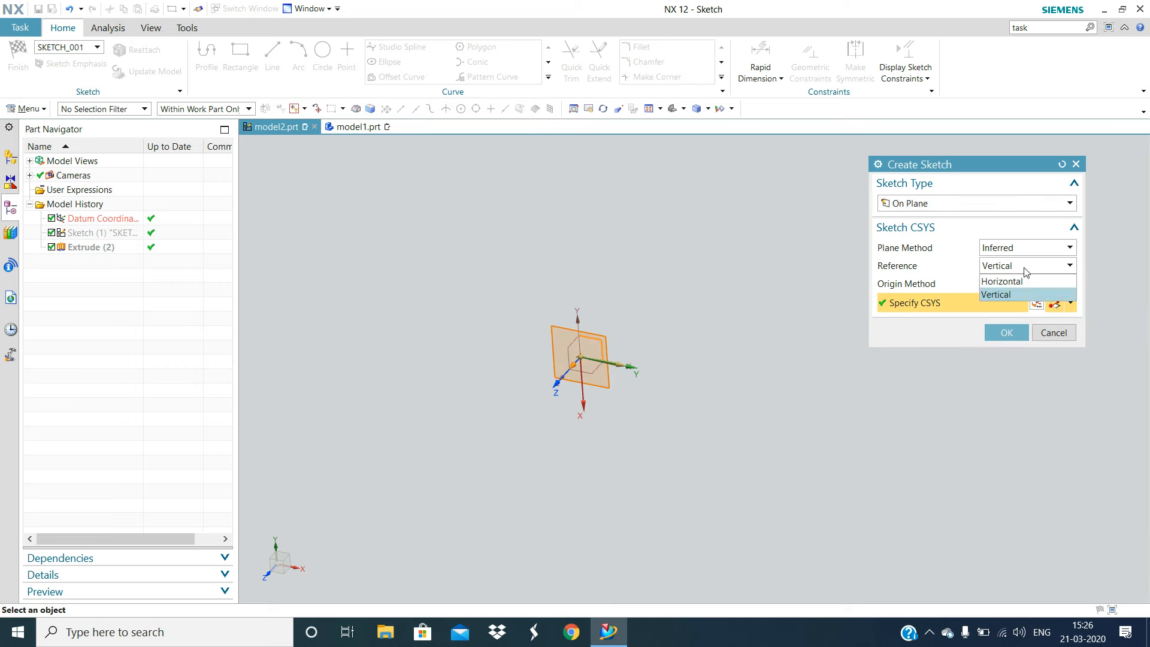
{"action": "left_click", "coordinate": [1003, 280]}
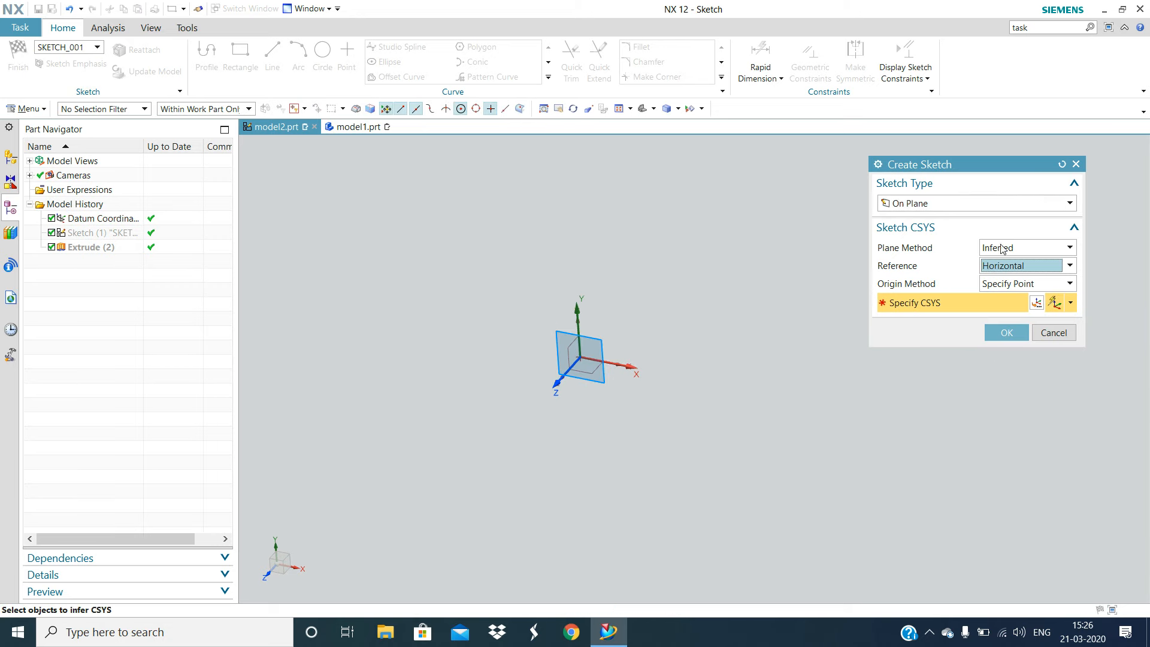
{"action": "left_click", "coordinate": [1008, 331]}
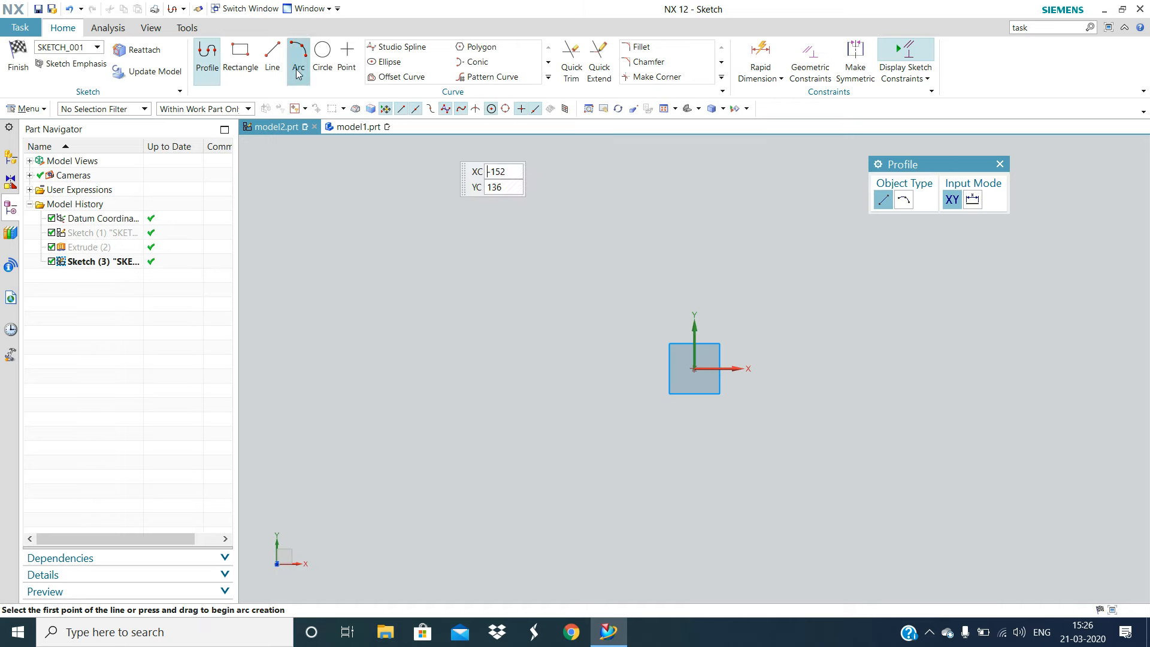
Draw three connected profile lines from the origin: about 124 mm horizontal, 96 mm at 118°, and 94 mm at 113° between segments
{"action": "left_click", "coordinate": [207, 60]}
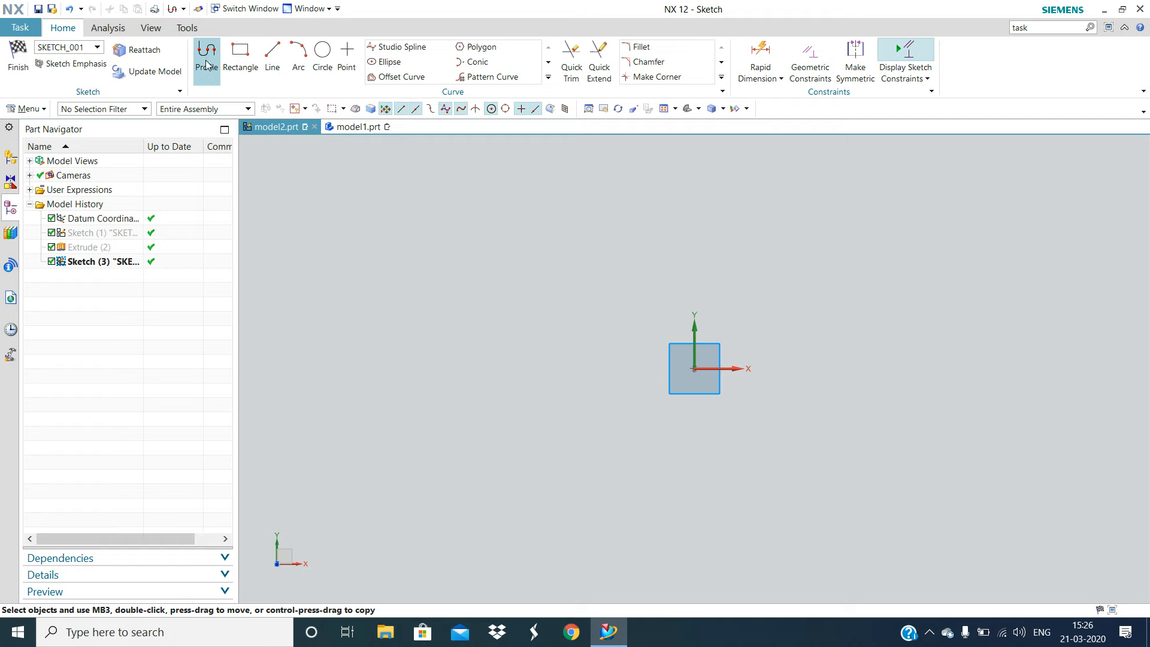
{"action": "left_click", "coordinate": [206, 61]}
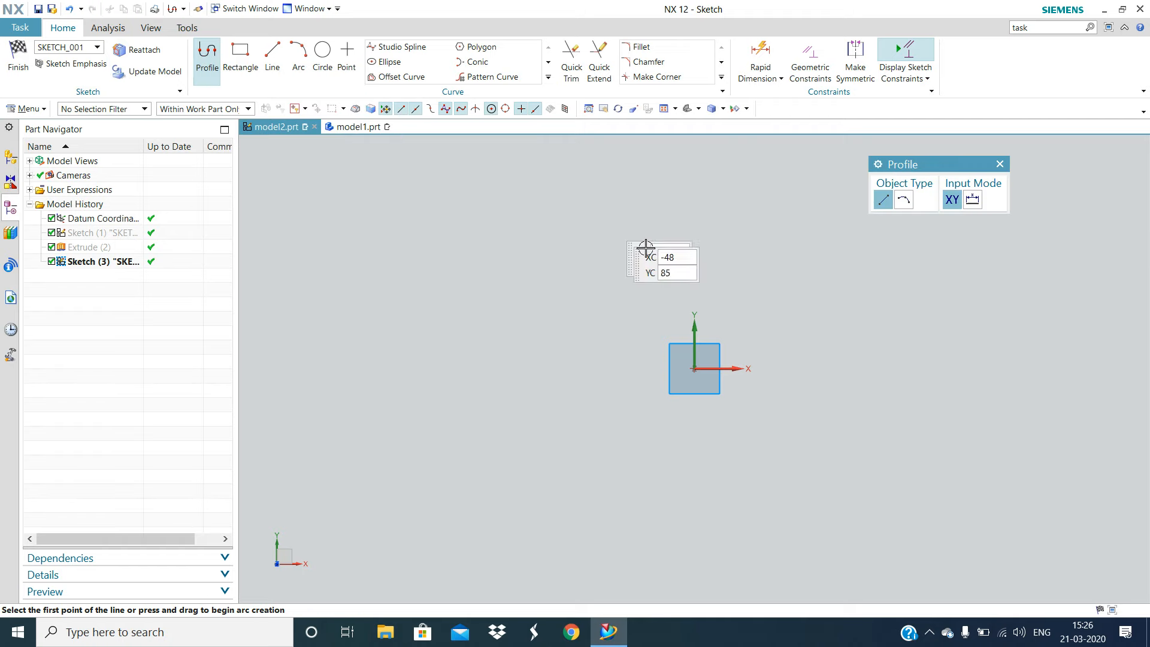
{"action": "left_click", "coordinate": [695, 368]}
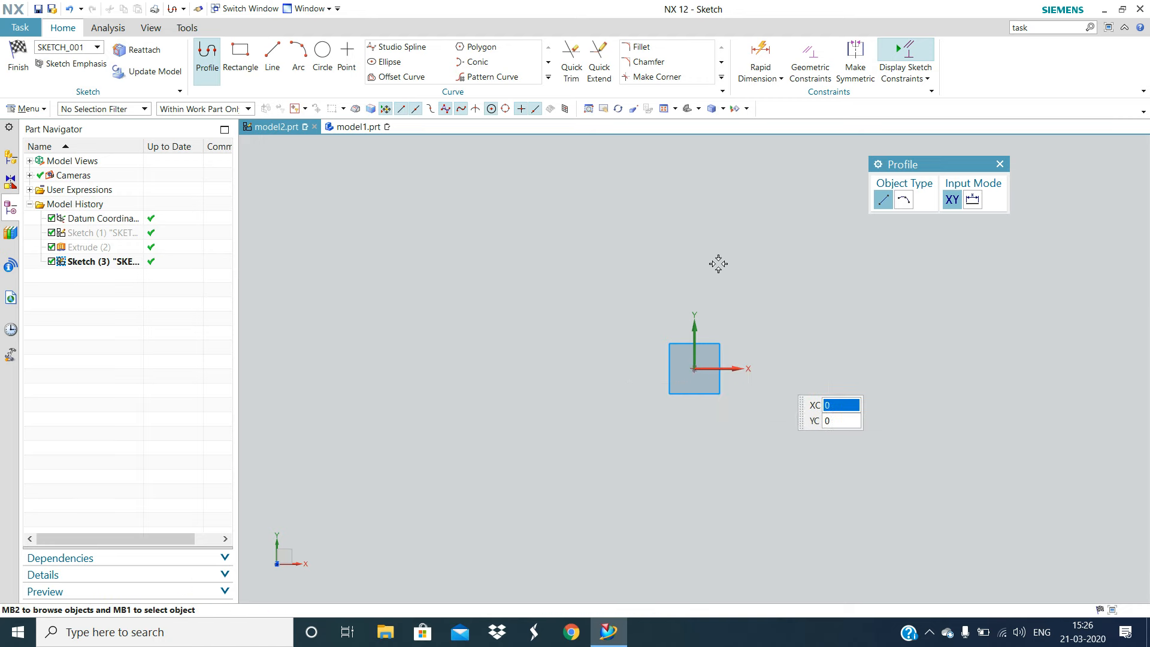
{"action": "left_click", "coordinate": [696, 368]}
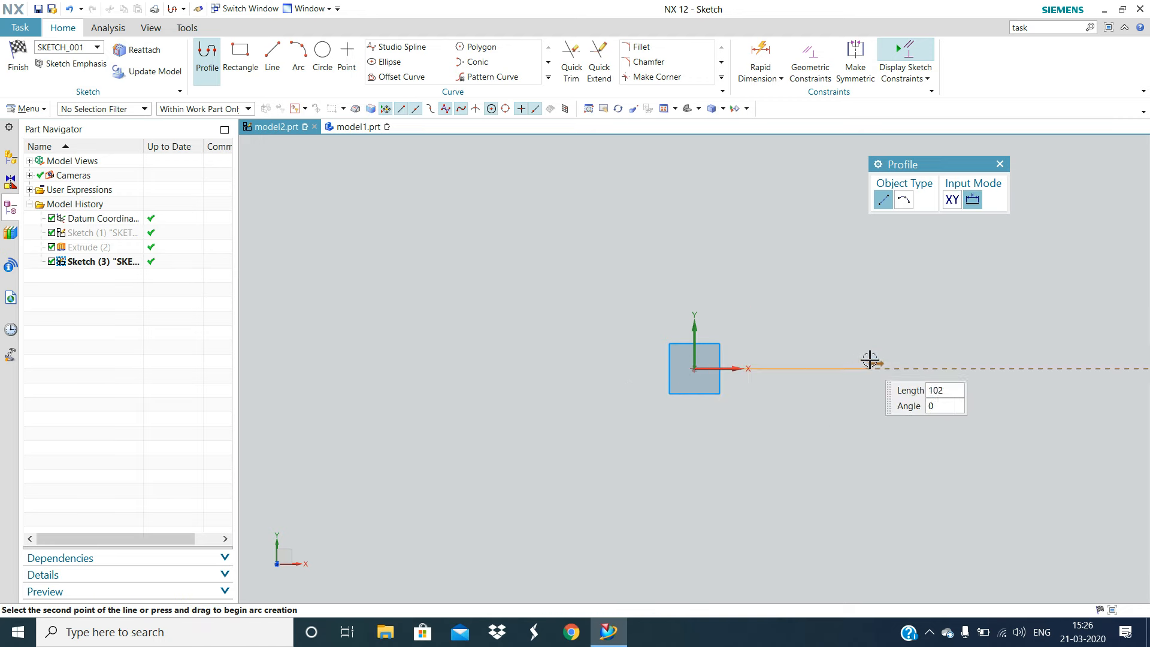
{"action": "left_click", "coordinate": [902, 367]}
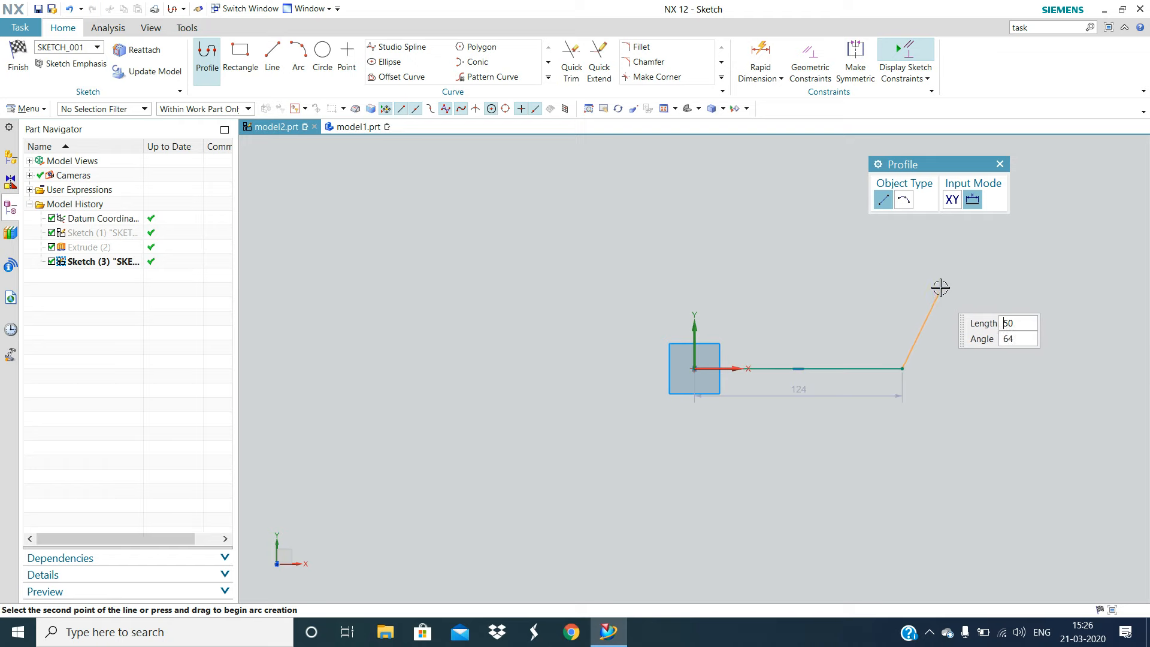
{"action": "middle_click_drag", "start_coordinate": [939, 288], "coordinate": [818, 367], "text": "shift"}
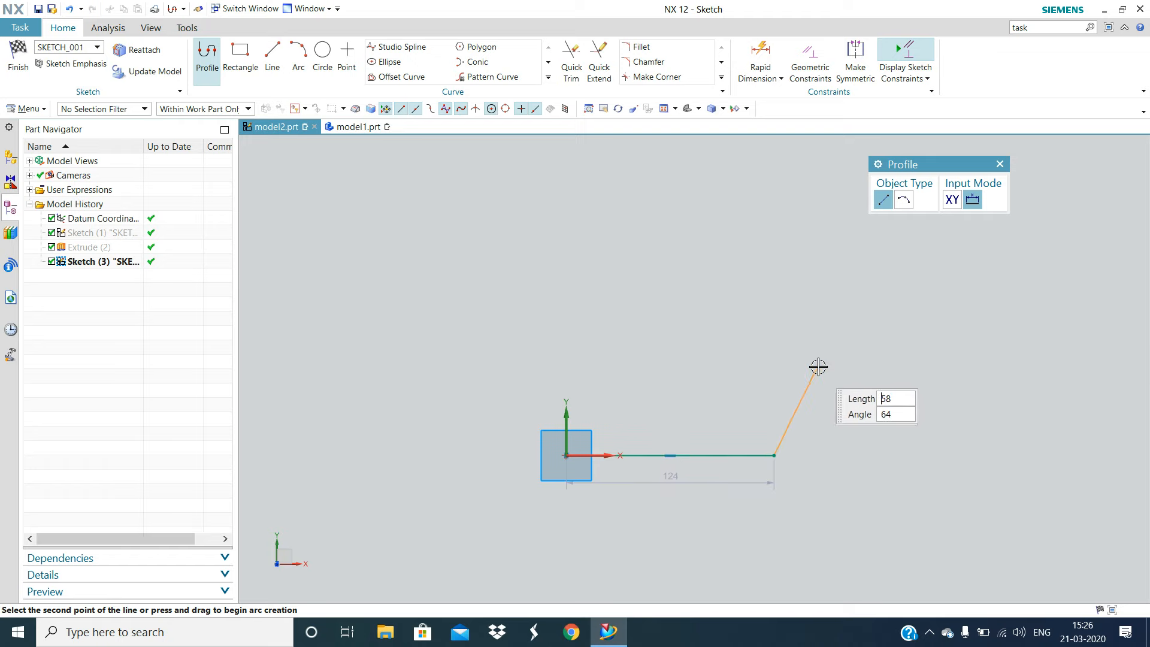
{"action": "left_click", "coordinate": [848, 313]}
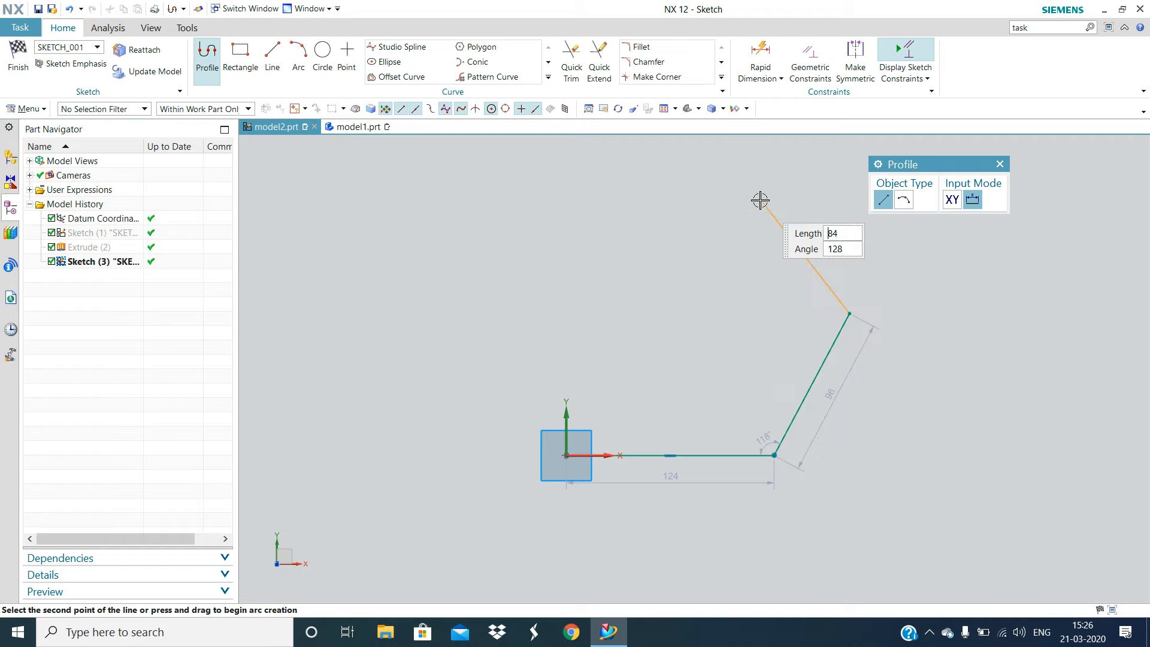
{"action": "left_click", "coordinate": [751, 190]}
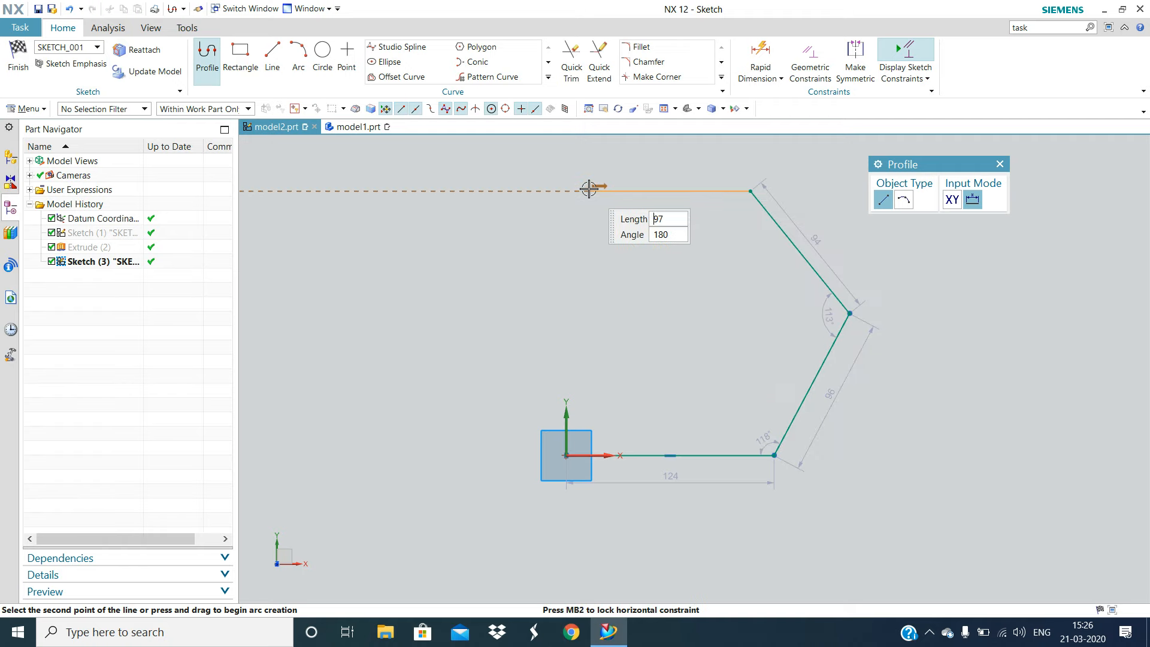
Continue the profile with arcs of about 123.3 and 96.8 mm radius, close it with a line to the origin, and finish the sketch
{"action": "left_click_drag", "start_coordinate": [588, 189], "coordinate": [549, 238]}
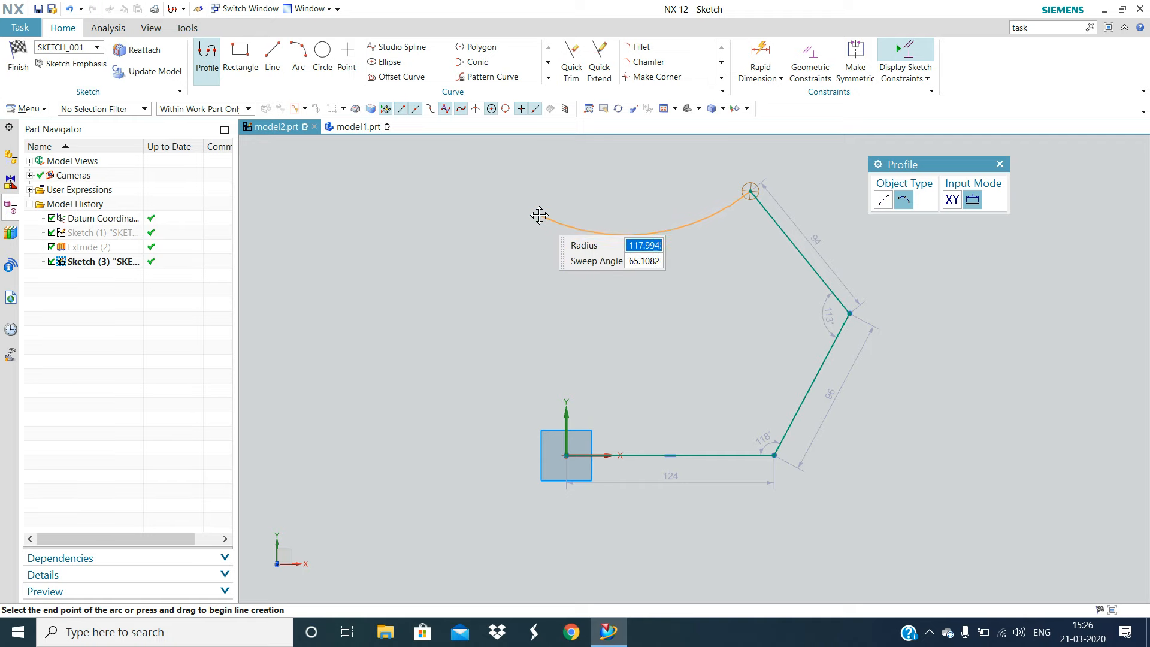
{"action": "left_click", "coordinate": [490, 191]}
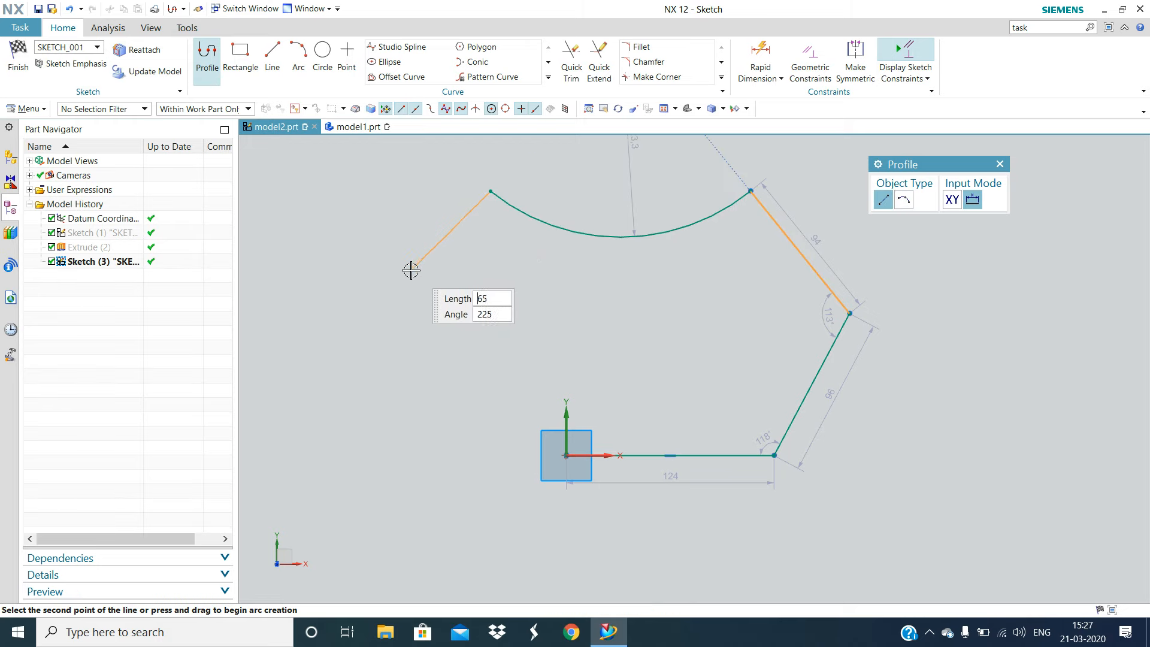
{"action": "left_click_drag", "start_coordinate": [375, 299], "coordinate": [419, 326]}
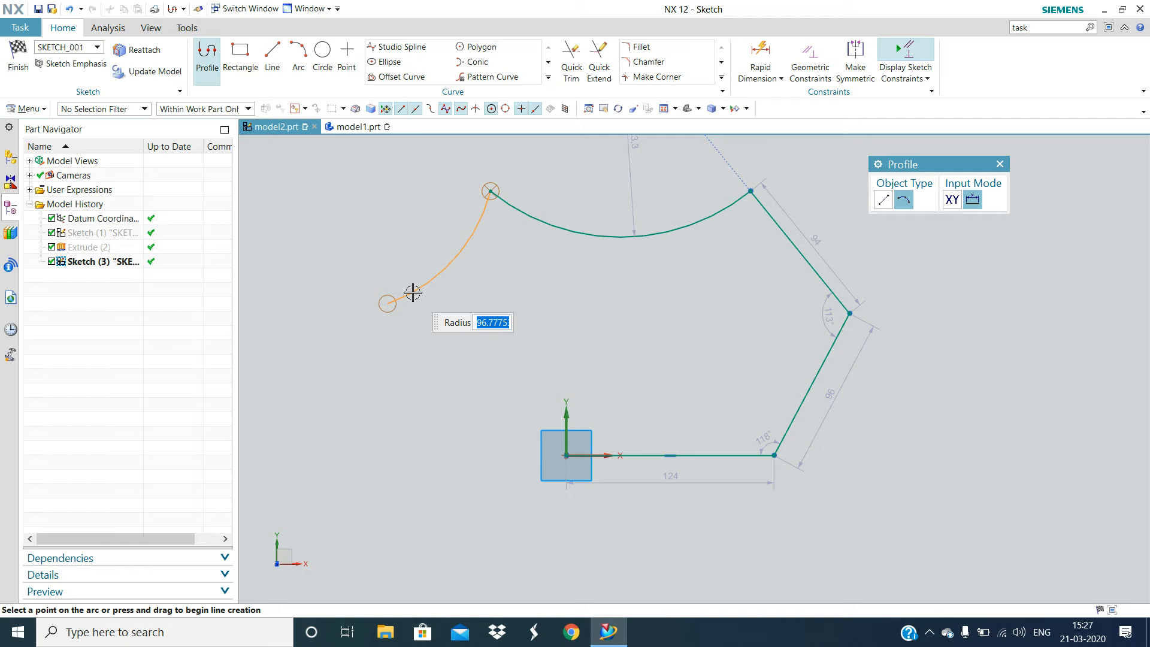
{"action": "left_click", "coordinate": [413, 292]}
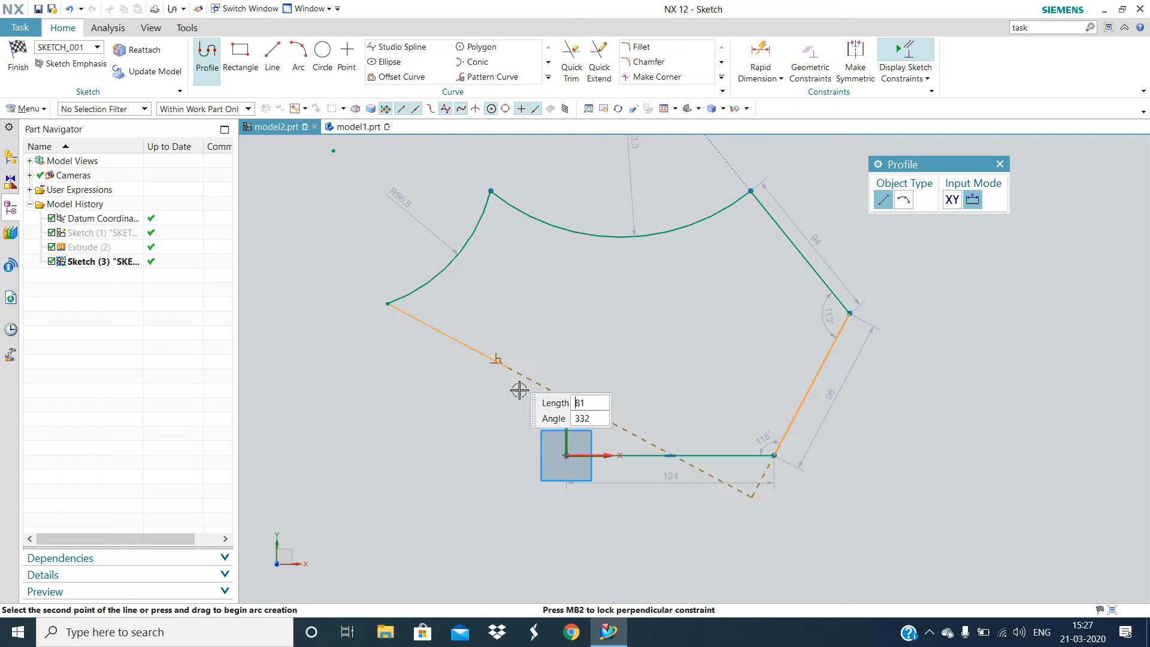
{"action": "left_click", "coordinate": [566, 457]}
{"action": "left_click", "coordinate": [616, 468]}
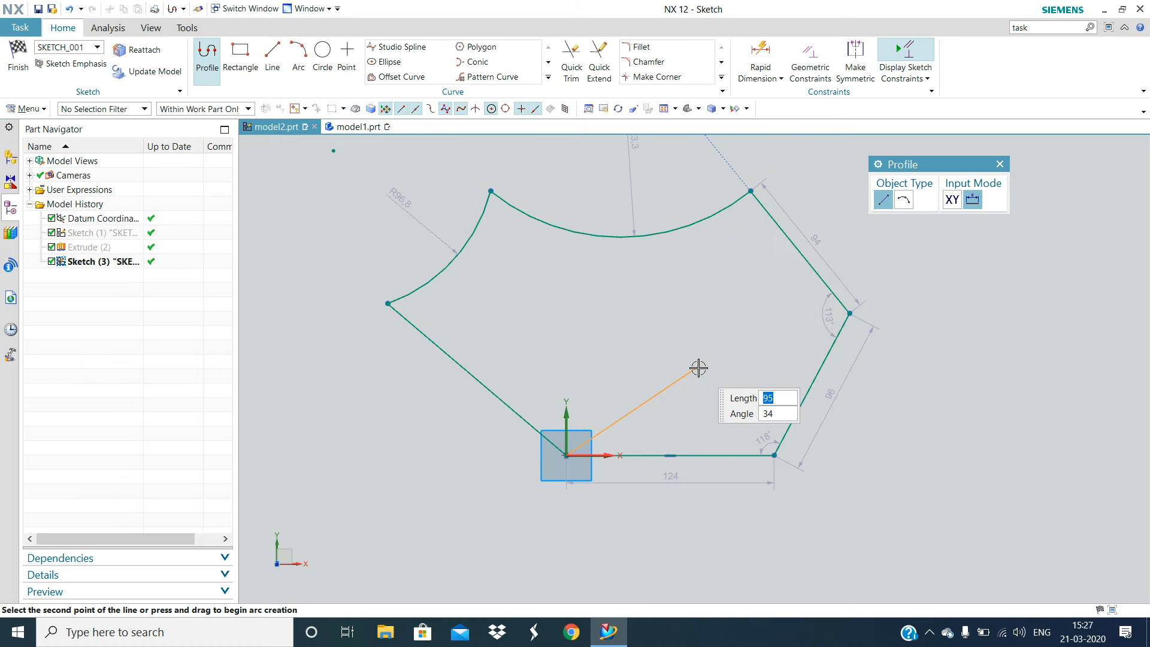
{"action": "key", "text": "Escape"}
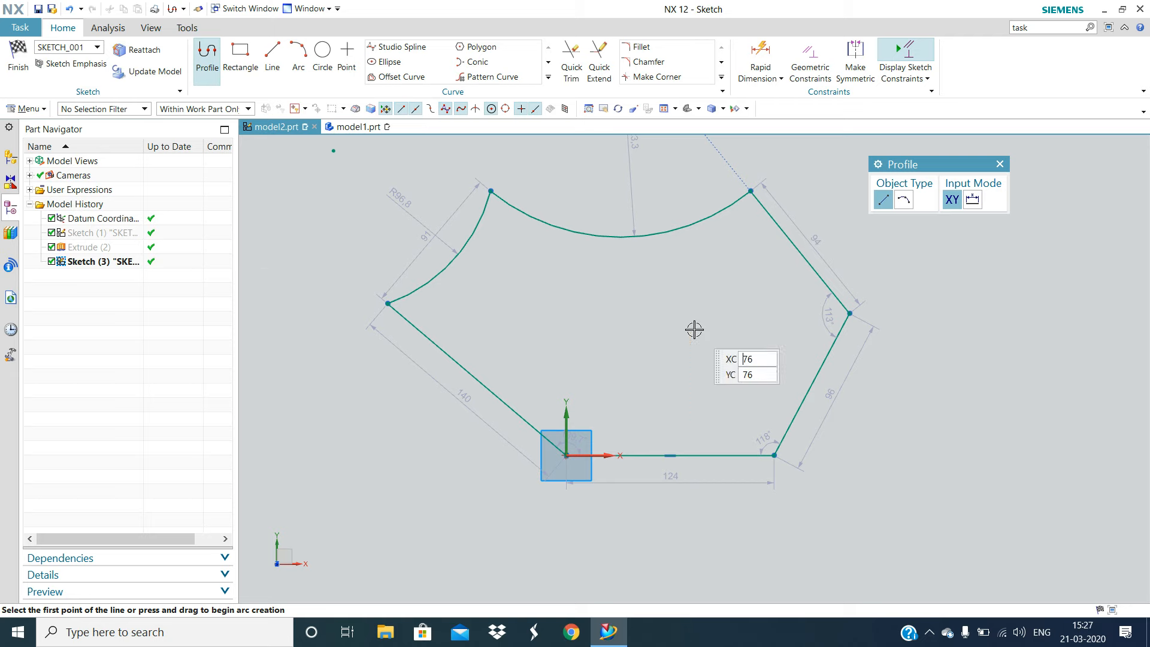
{"action": "scroll", "coordinate": [610, 344], "scroll_direction": "down", "scroll_amount": 4}
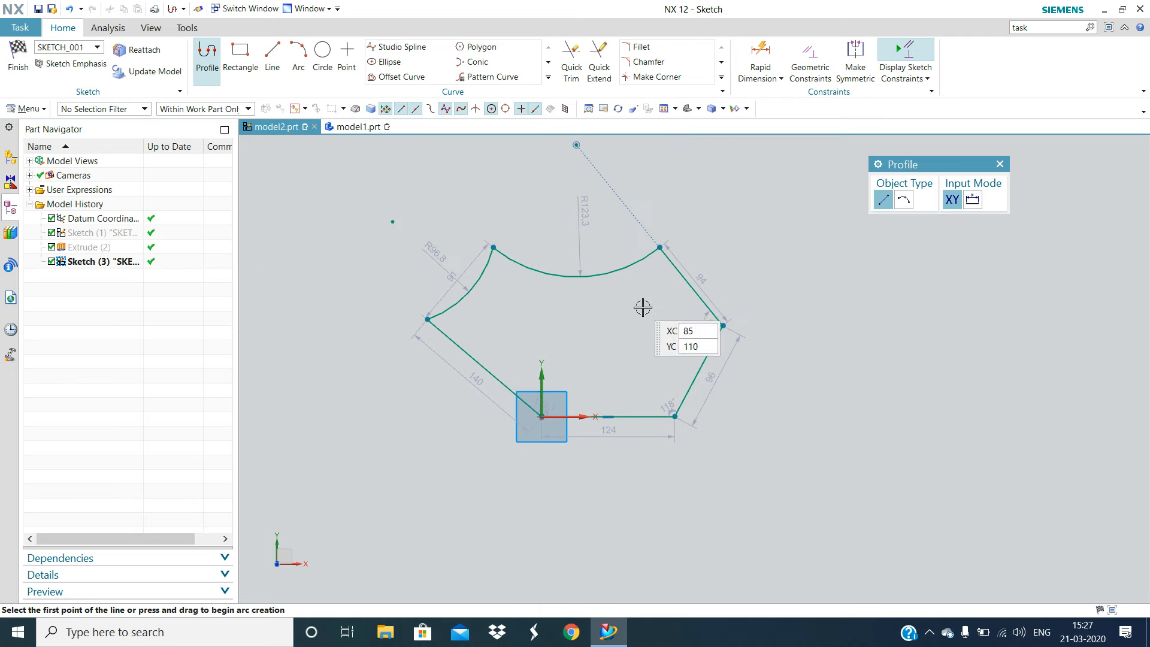
{"action": "left_click", "coordinate": [16, 53]}
Extrude the closed profile as a solid with a start distance of -90 mm and an end distance of 155 mm
{"action": "scroll", "coordinate": [652, 338], "scroll_direction": "down", "scroll_amount": 3}
{"action": "mouse_move", "coordinate": [669, 329]}
{"action": "middle_mouse_down", "text": "shift"}
{"action": "mouse_move", "coordinate": [622, 425]}
{"action": "mouse_move", "coordinate": [611, 419]}
{"action": "middle_mouse_up", "text": "shift"}
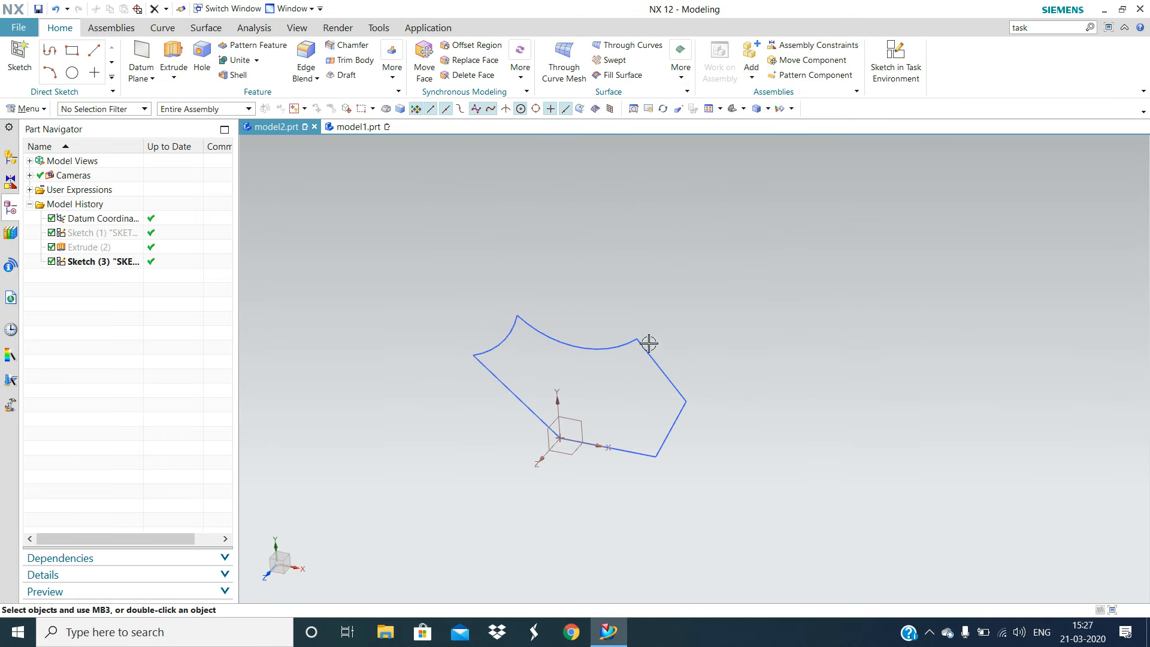
{"action": "left_click", "coordinate": [173, 55]}
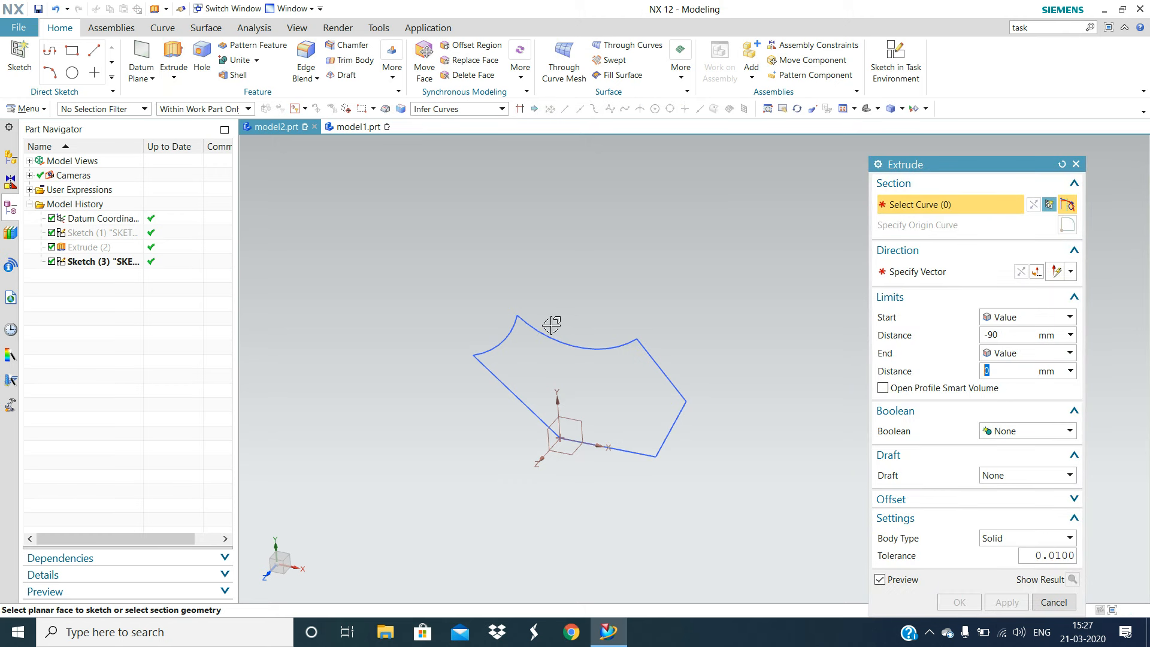
{"action": "left_click", "coordinate": [603, 355]}
{"action": "mouse_move", "coordinate": [752, 461]}
{"action": "middle_mouse_down"}
{"action": "mouse_move", "coordinate": [716, 438]}
{"action": "mouse_move", "coordinate": [679, 452]}
{"action": "mouse_move", "coordinate": [716, 397]}
{"action": "mouse_move", "coordinate": [589, 405]}
{"action": "mouse_move", "coordinate": [622, 407]}
{"action": "mouse_move", "coordinate": [627, 396]}
{"action": "middle_mouse_up"}
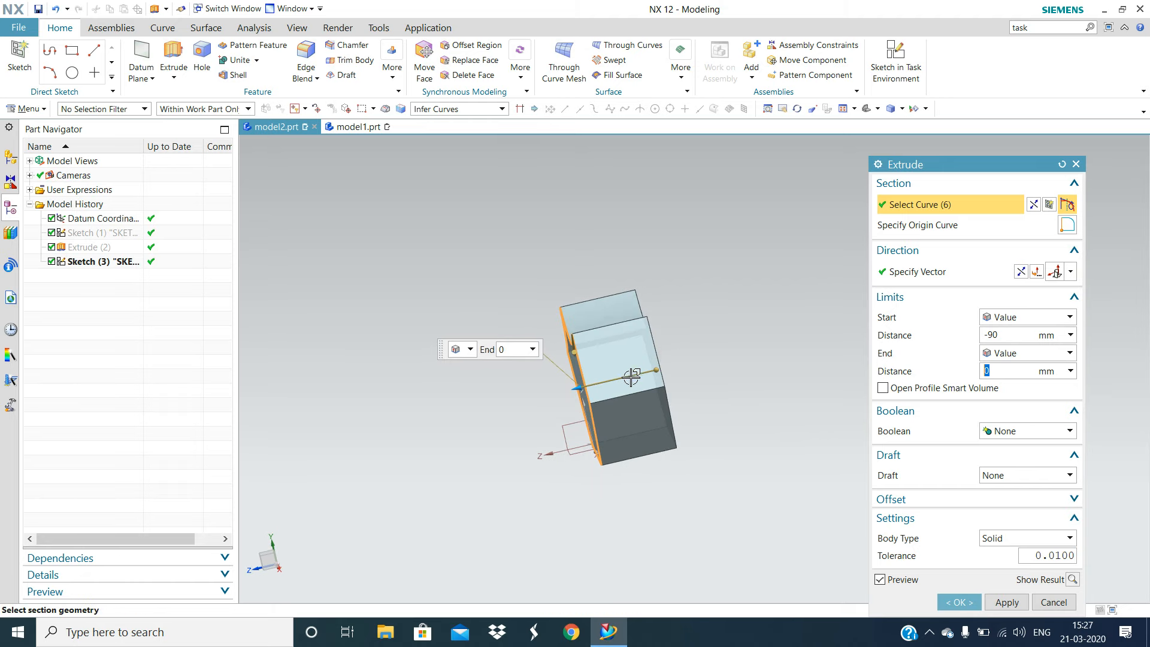
{"action": "middle_click_drag", "start_coordinate": [674, 361], "coordinate": [752, 408]}
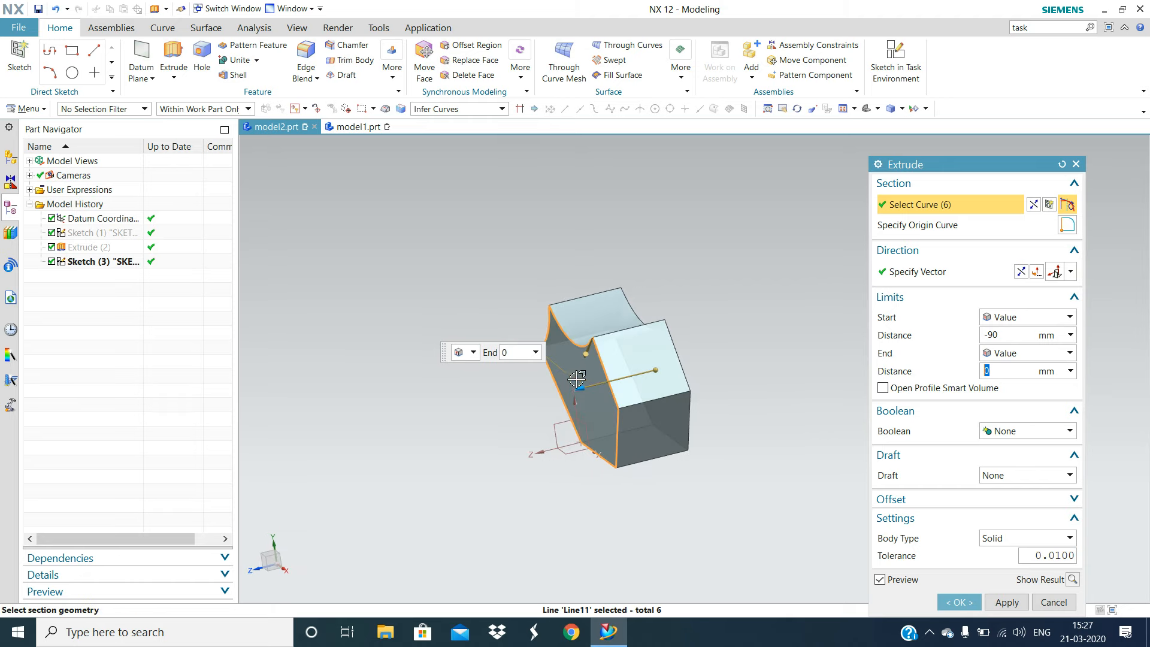
{"action": "left_click_drag", "start_coordinate": [560, 393], "coordinate": [383, 413]}
{"action": "middle_click_drag", "start_coordinate": [729, 431], "coordinate": [595, 405]}
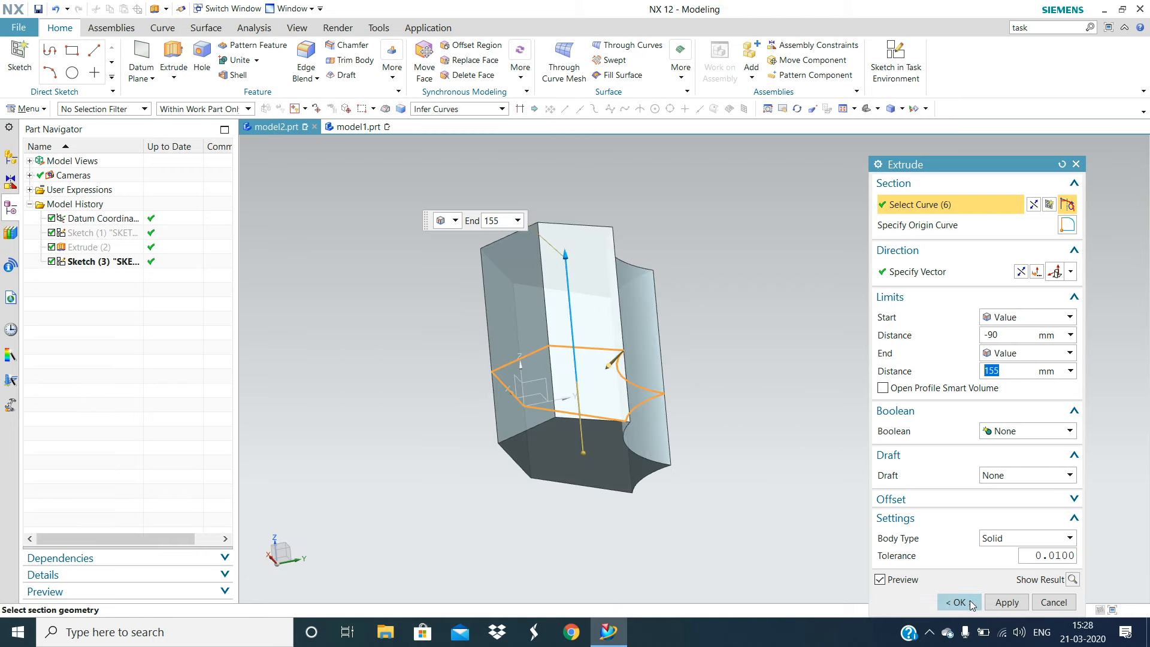
{"action": "middle_click", "coordinate": [817, 491]}
Delete the new extrusion with its profile sketch, plus the older hidden extrusion with its circle sketch, leaving only the datum coordinate system
{"action": "middle_click_drag", "start_coordinate": [837, 441], "coordinate": [732, 382]}
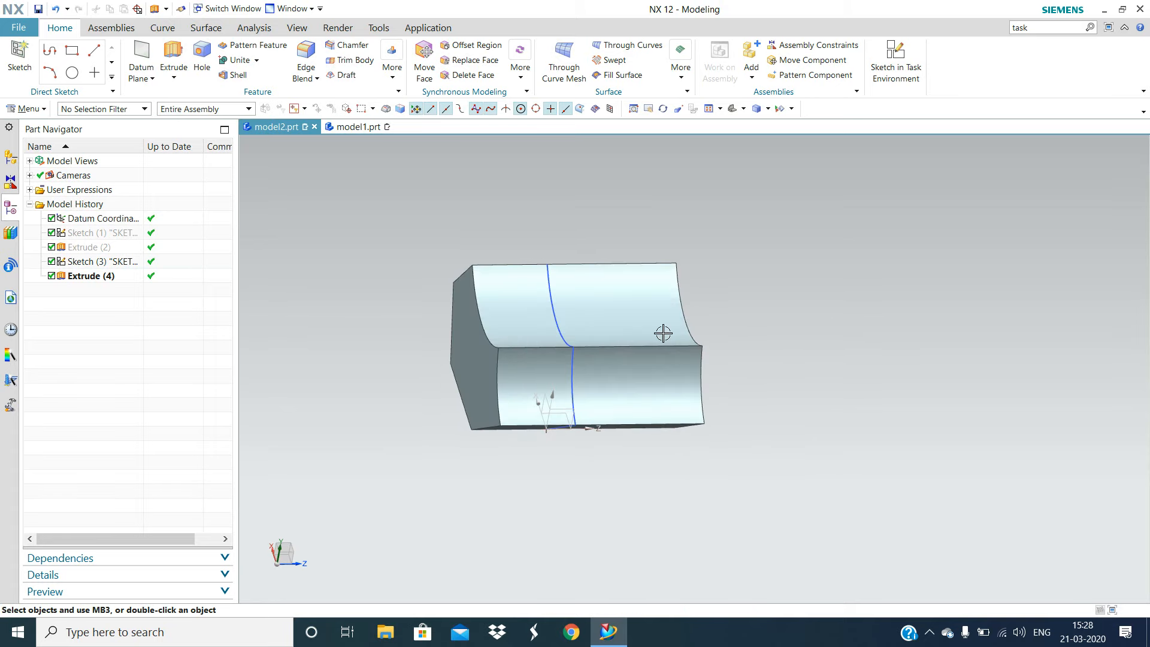
{"action": "left_click", "coordinate": [649, 318]}
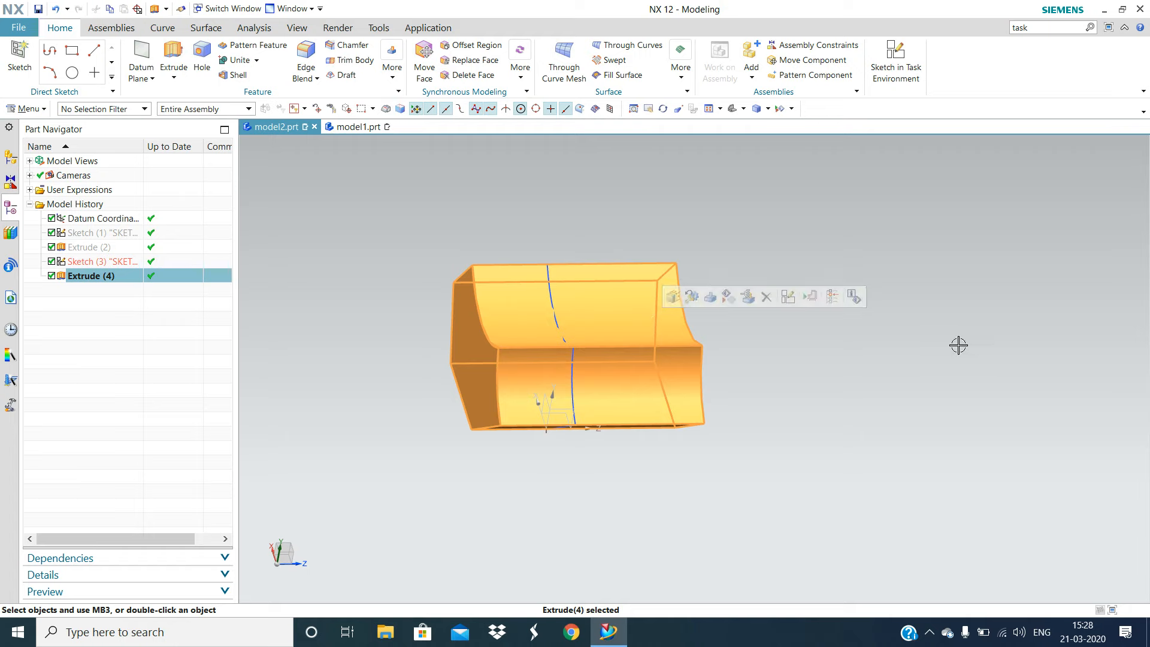
{"action": "key", "text": "Delete"}
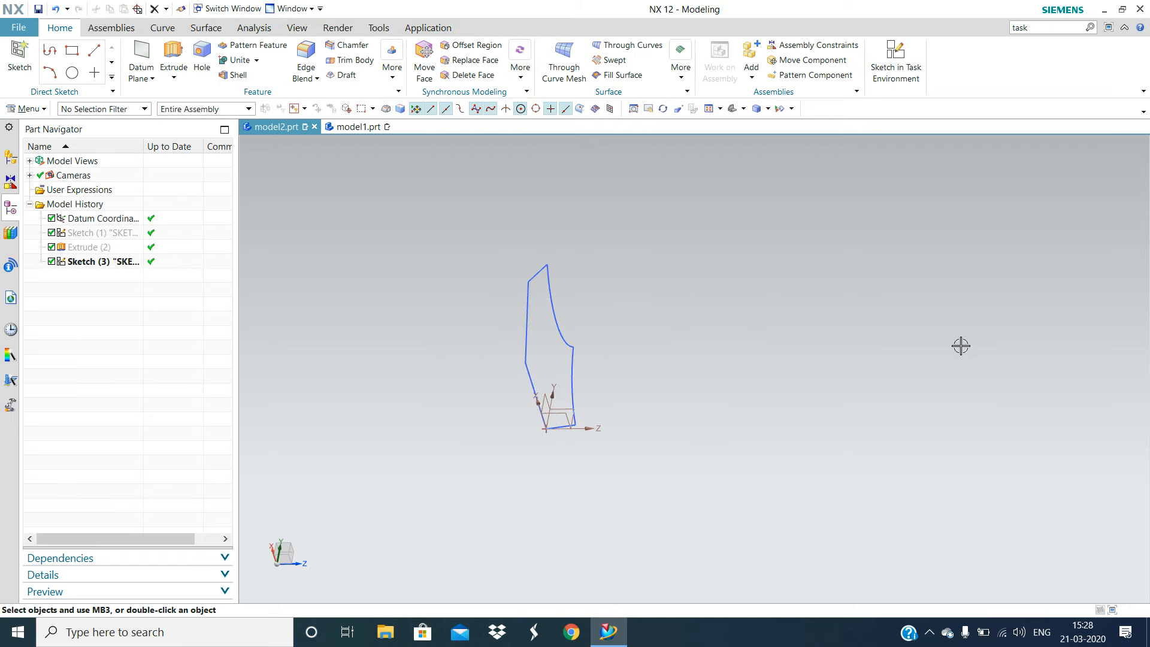
{"action": "left_click", "coordinate": [124, 266]}
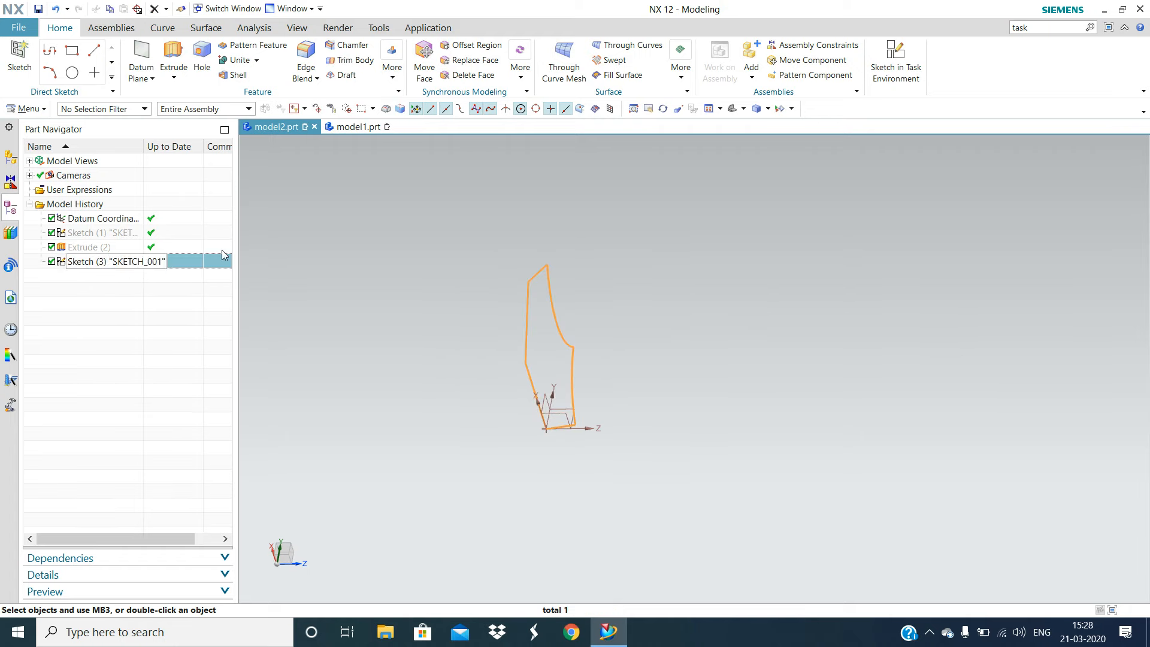
{"action": "key", "text": "Delete"}
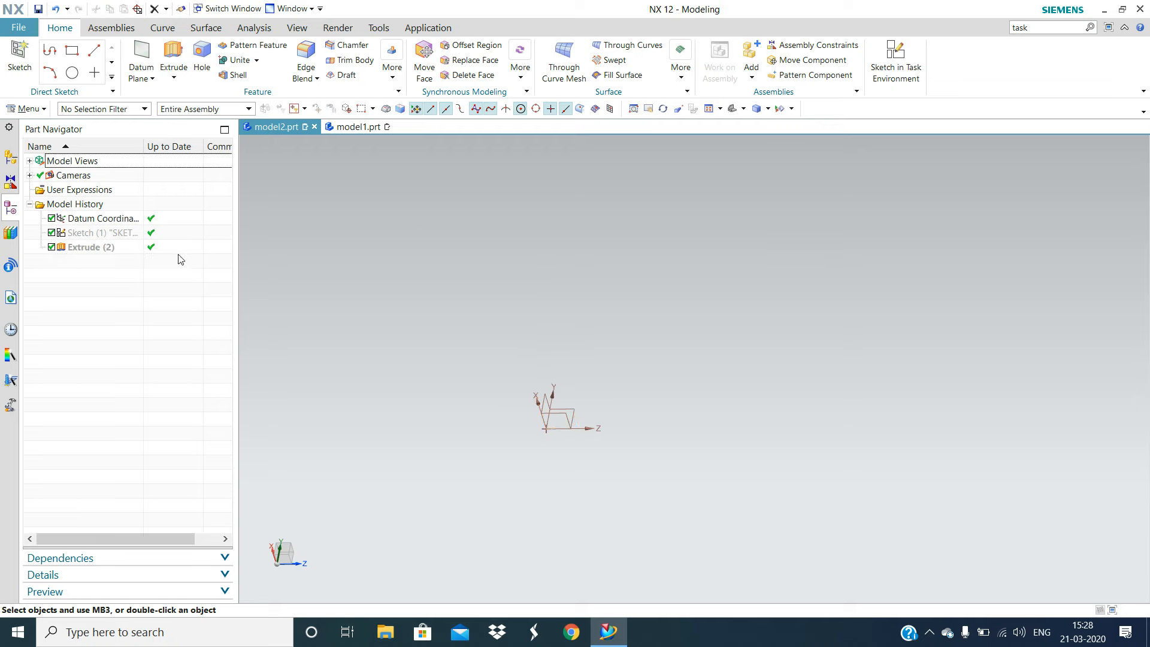
{"action": "left_click", "coordinate": [128, 251]}
{"action": "key", "text": "Delete"}
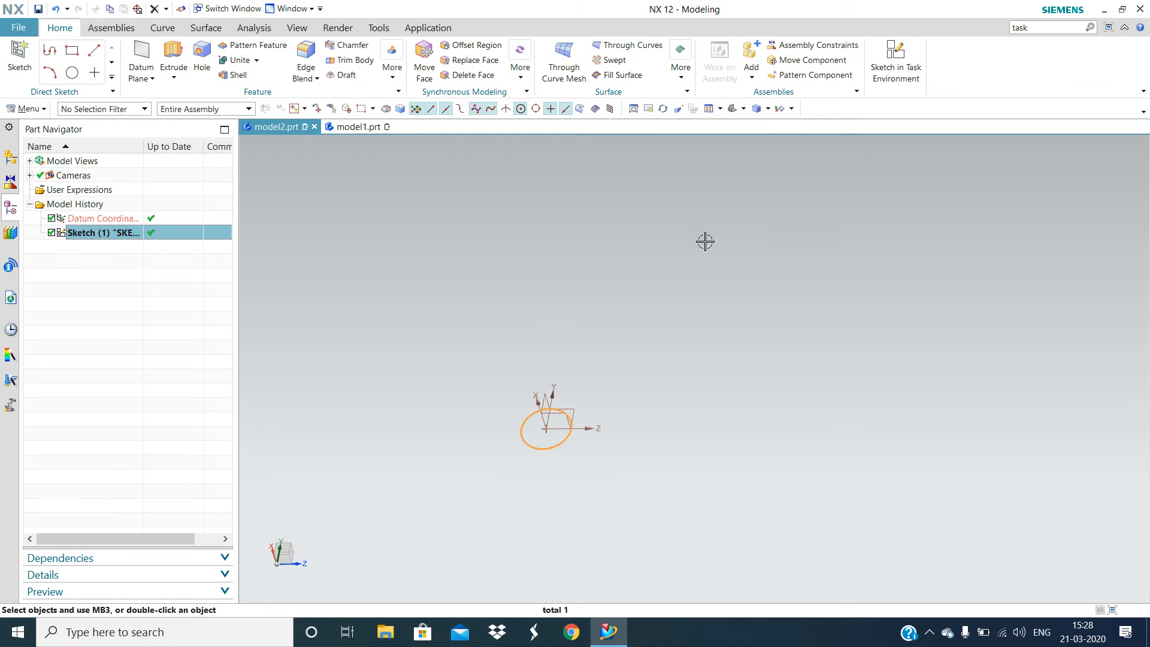
{"action": "key", "text": "Delete"}
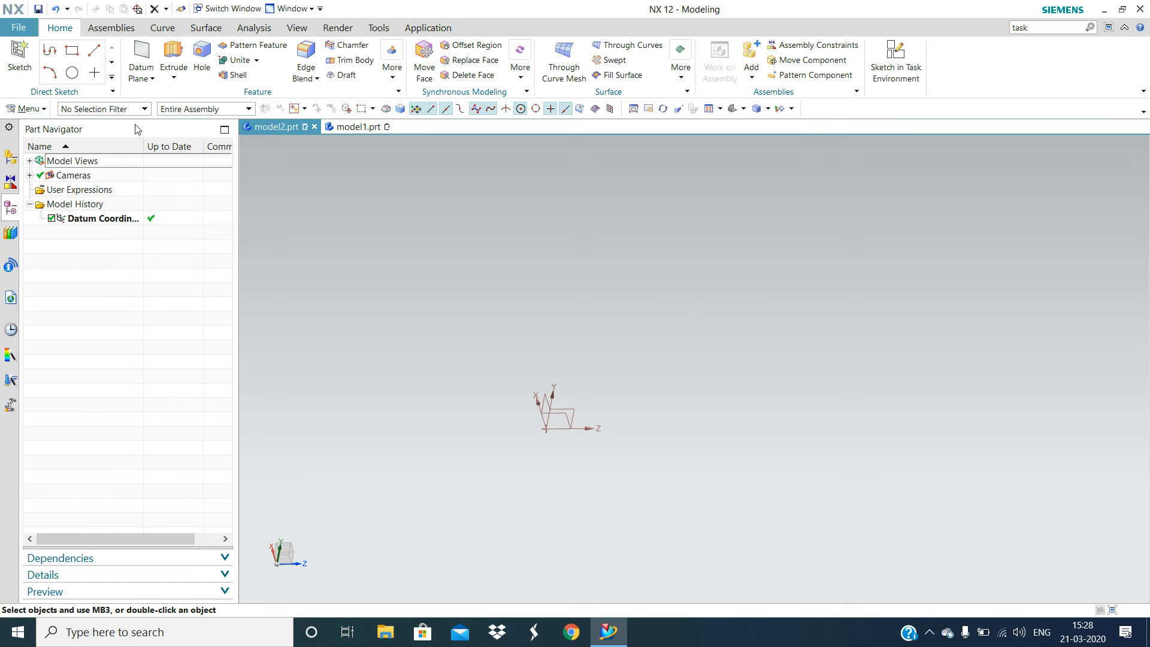
Start a task-environment sketch on the YZ plane and draw a rectangle about 220 by 145 mm with one corner at the origin
{"action": "left_click", "coordinate": [895, 57]}
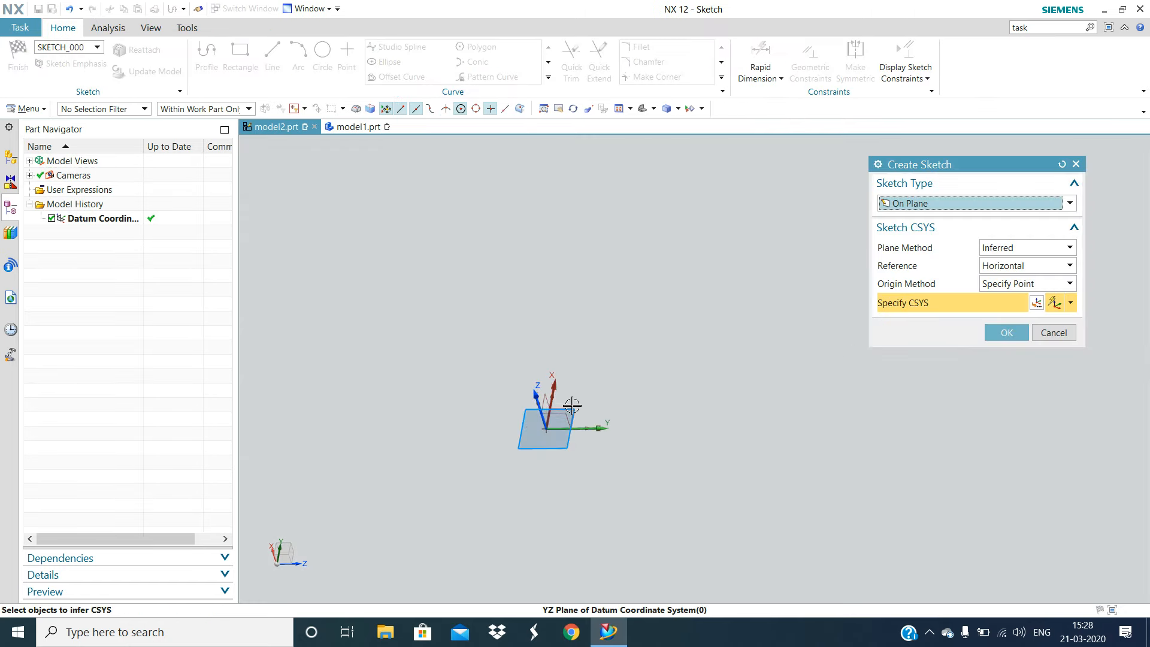
{"action": "left_click", "coordinate": [999, 336]}
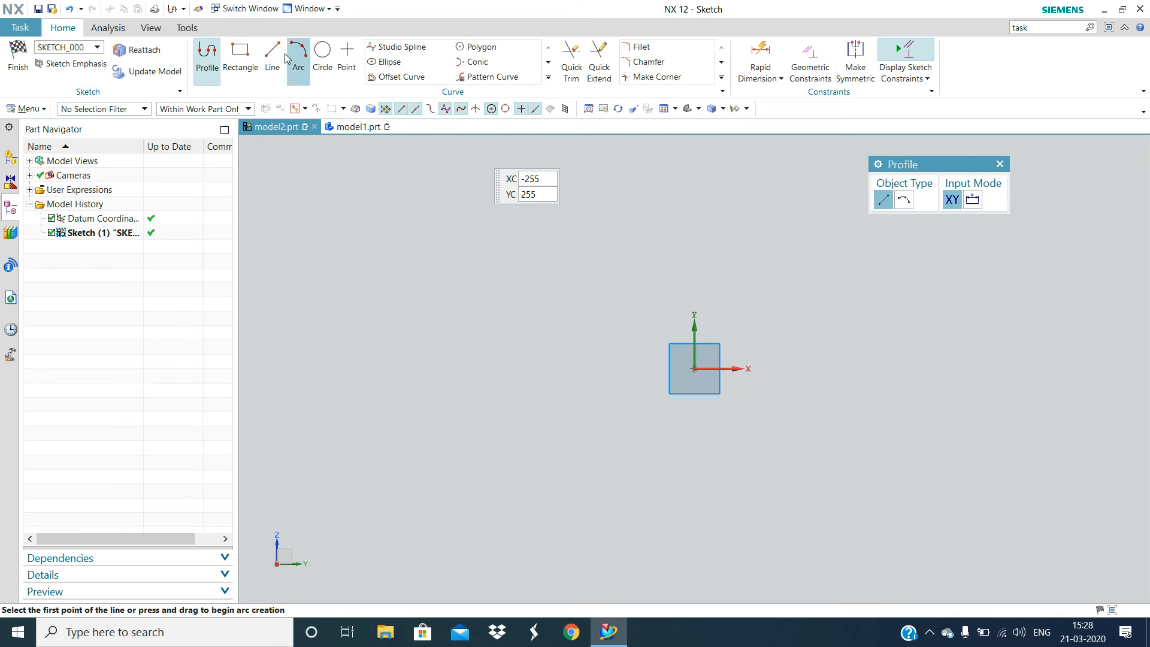
{"action": "left_click", "coordinate": [235, 60]}
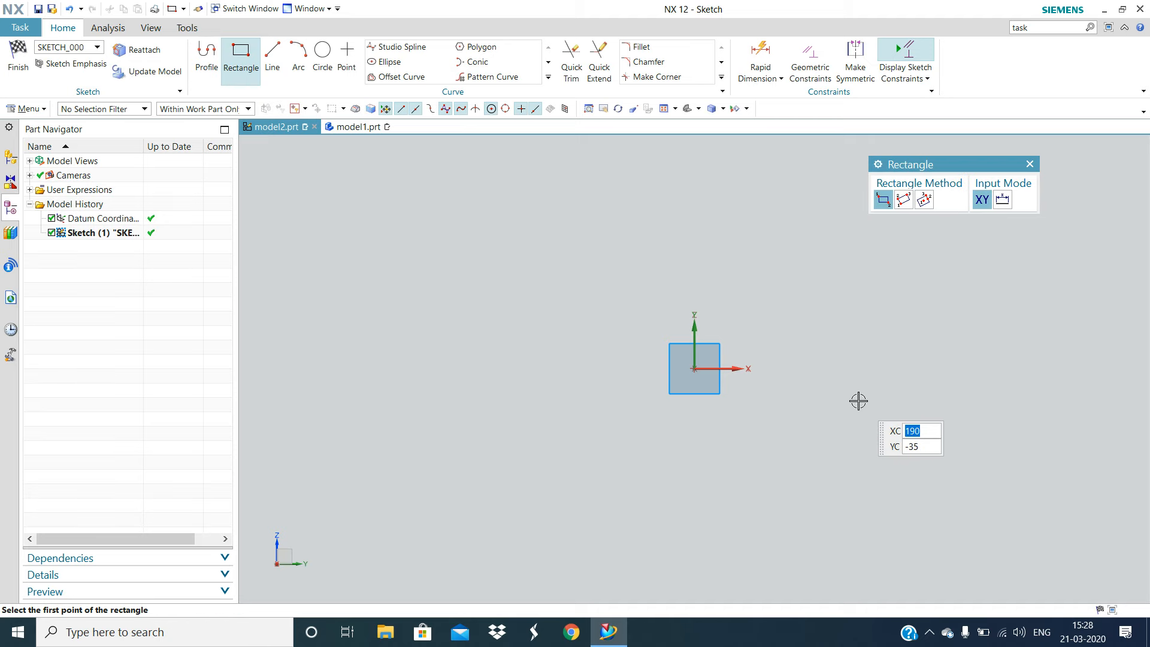
{"action": "left_click", "coordinate": [693, 368]}
{"action": "left_click", "coordinate": [781, 375]}
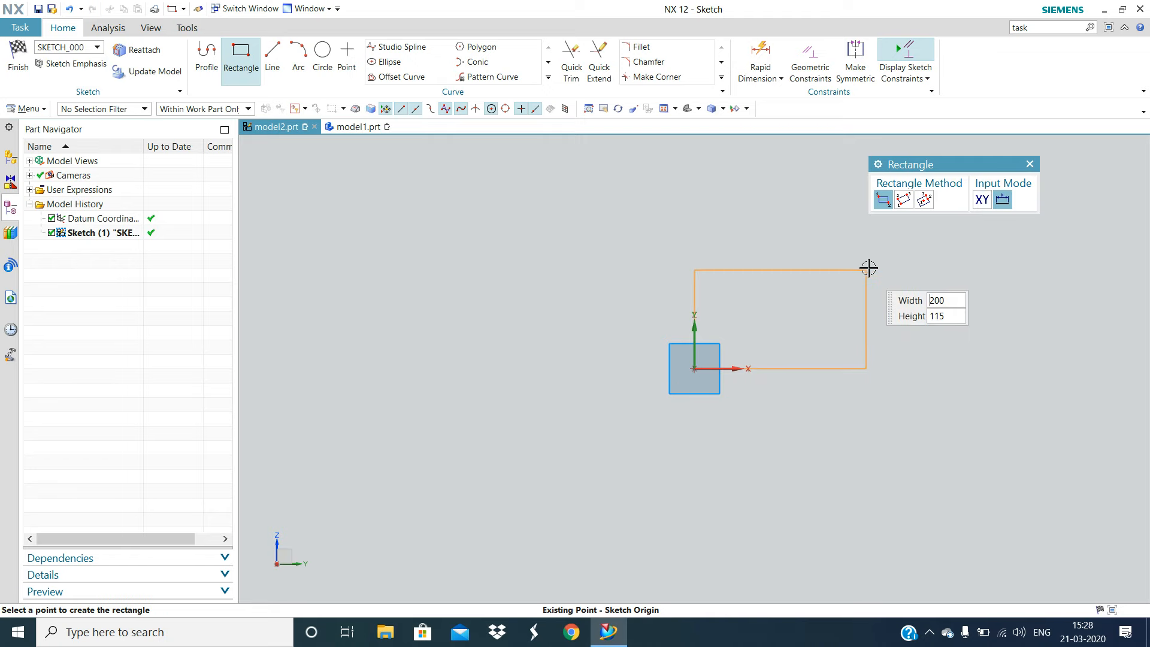
{"action": "left_click", "coordinate": [884, 245]}
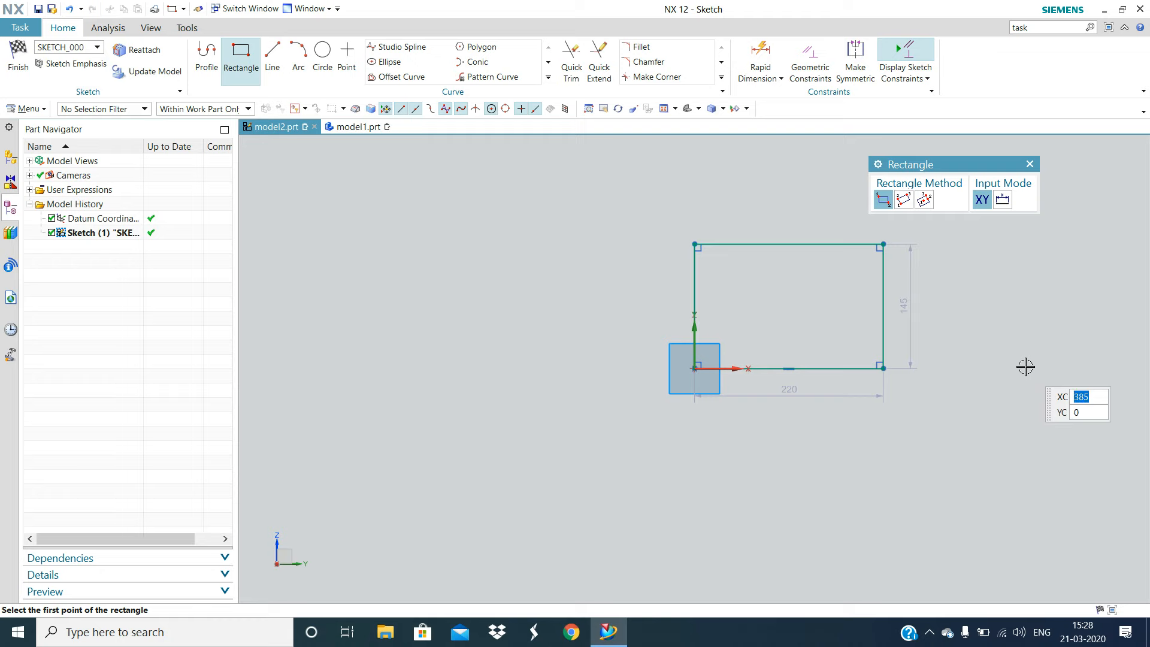
{"action": "key", "text": "Escape"}
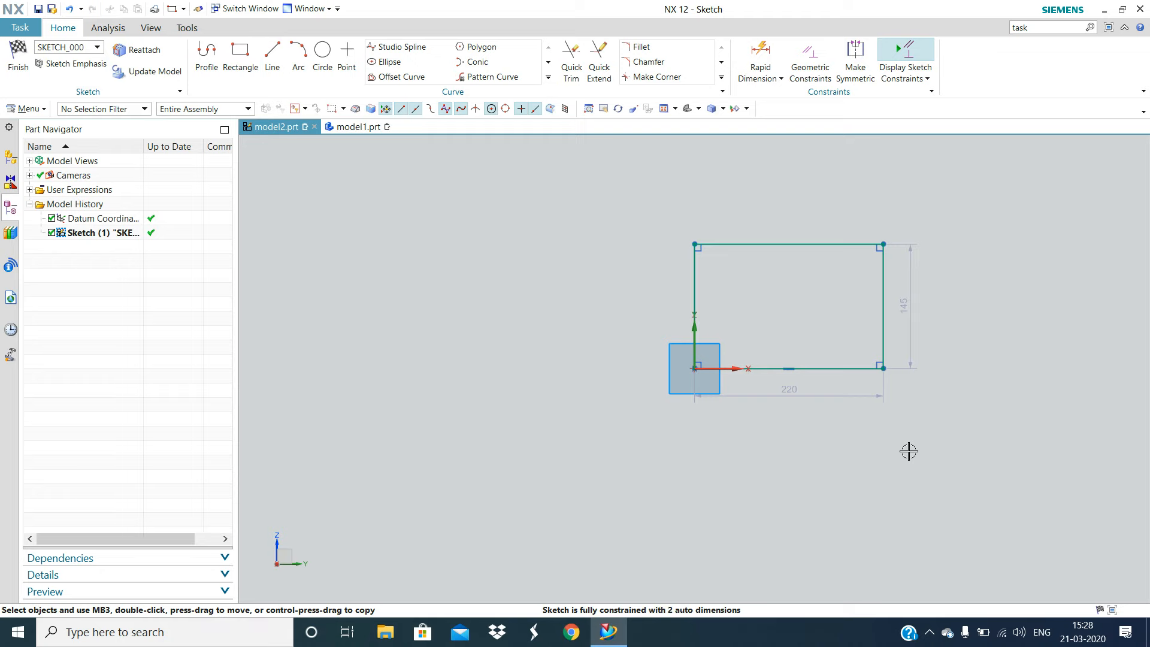
Reposition the rectangle's width and height dimensions slightly farther away from its edges
{"action": "left_click_drag", "start_coordinate": [789, 393], "coordinate": [789, 440]}
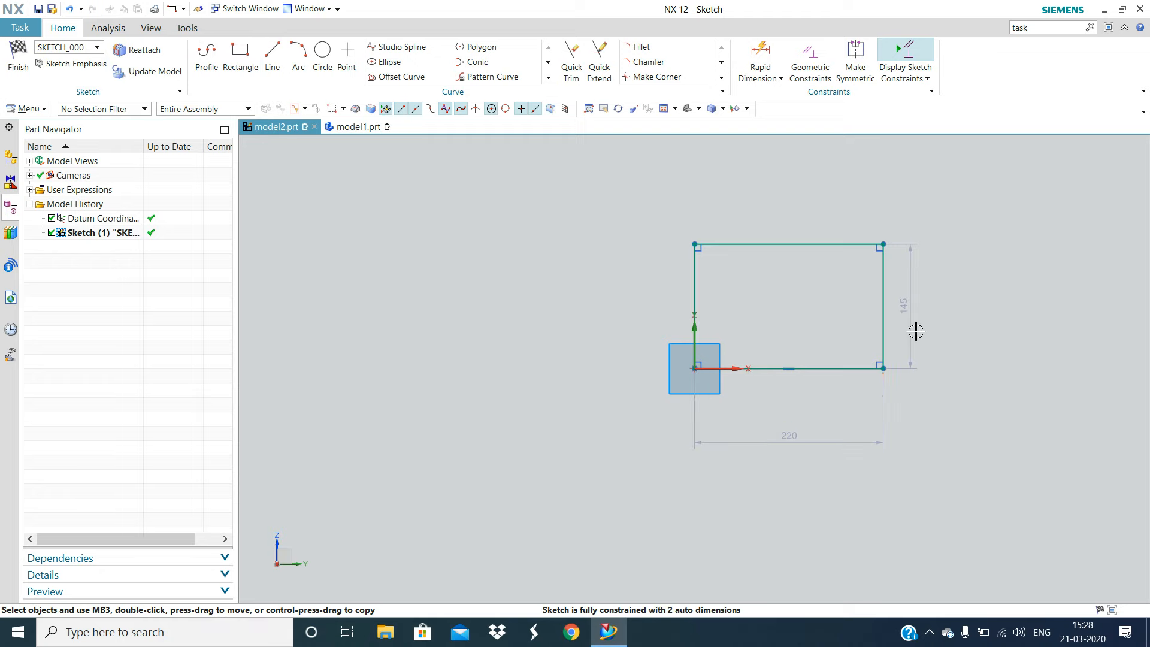
{"action": "left_click_drag", "start_coordinate": [906, 304], "coordinate": [932, 303]}
{"action": "left_click_drag", "start_coordinate": [778, 436], "coordinate": [782, 412]}
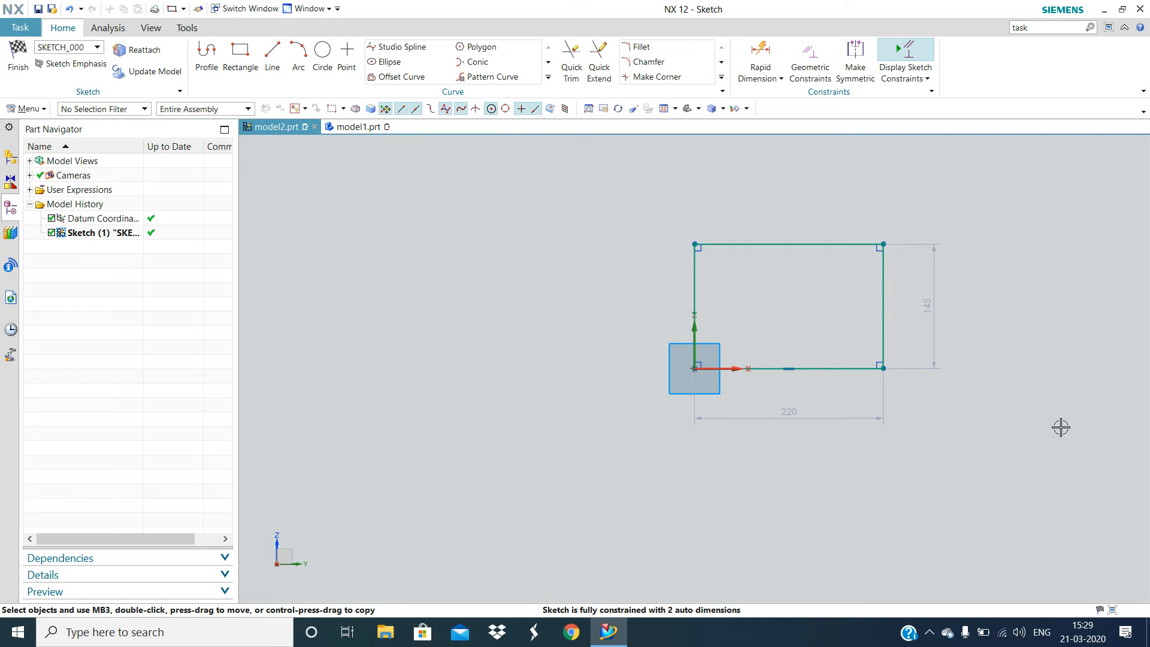
Stretch the rectangle by its free corner to about 272 by 188 mm, and set its height to 180 mm with Keep Expression, Adjust Geometry
{"action": "left_click_drag", "start_coordinate": [882, 244], "coordinate": [951, 226]}
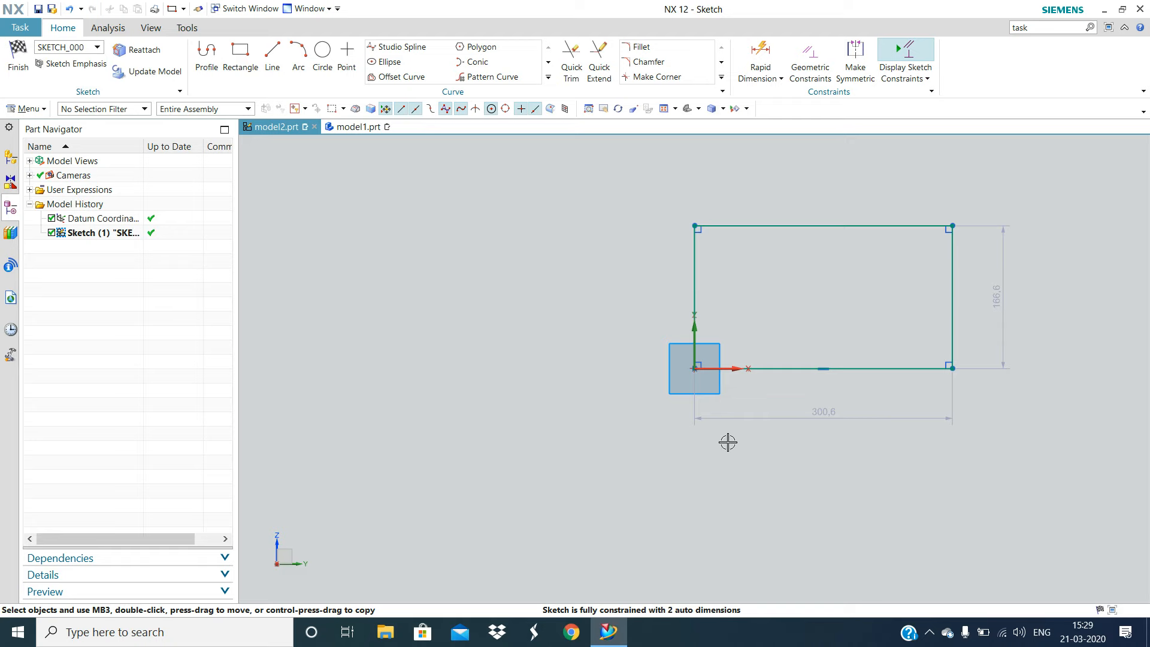
{"action": "left_click_drag", "start_coordinate": [948, 277], "coordinate": [927, 258]}
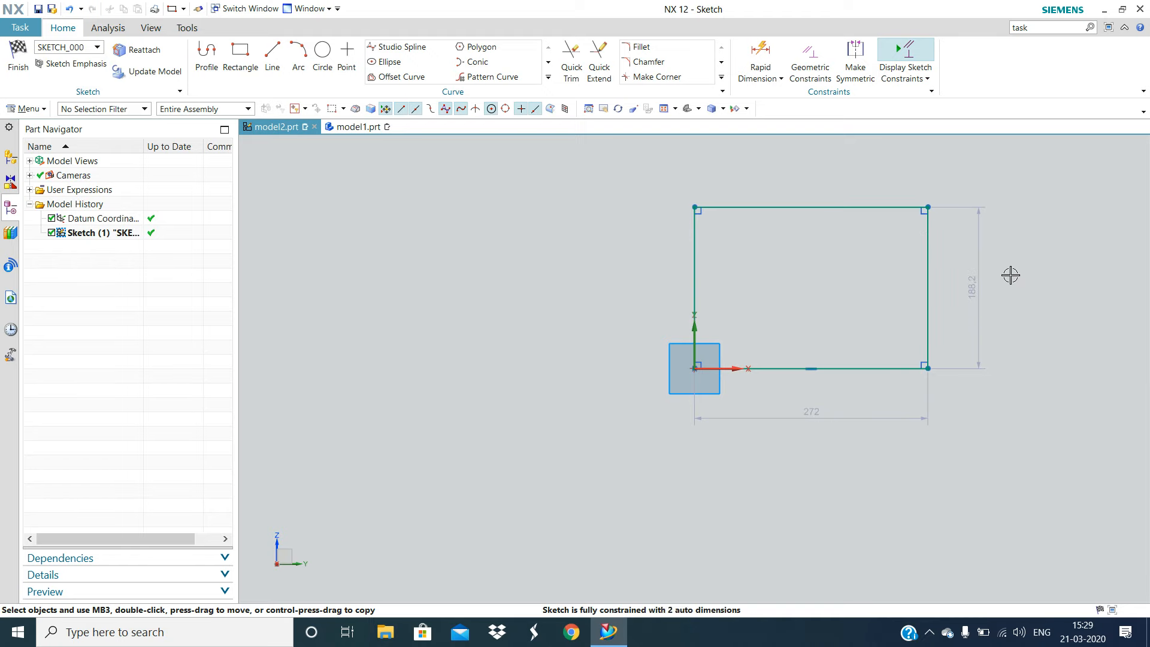
{"action": "double_click", "coordinate": [972, 285]}
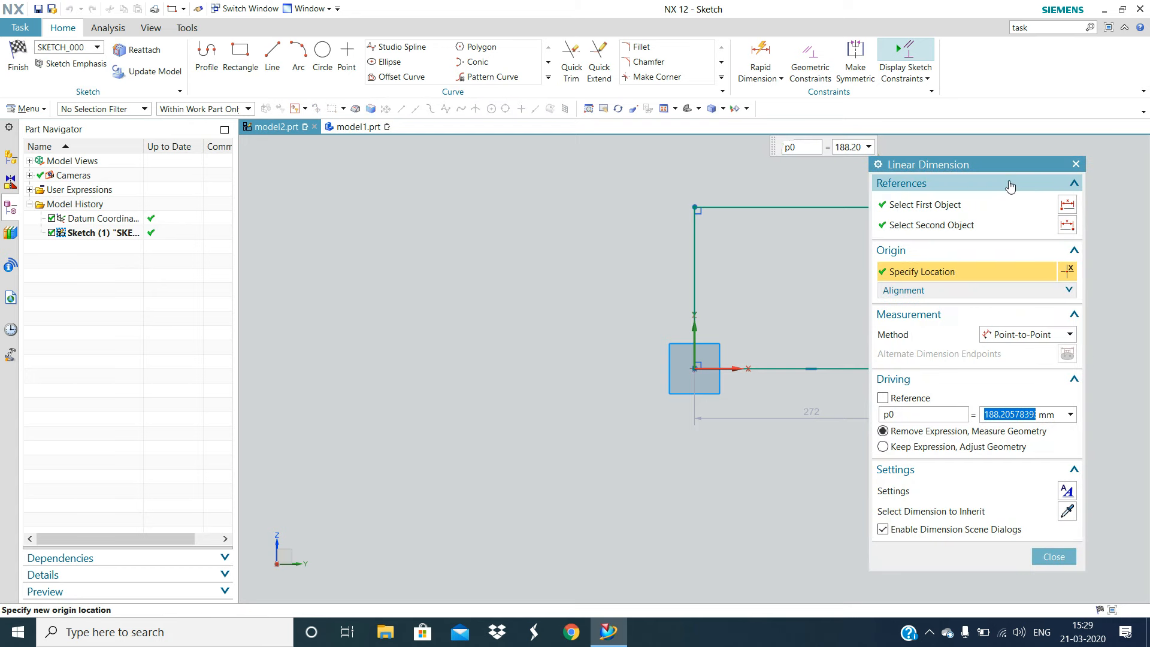
{"action": "left_click_drag", "start_coordinate": [1002, 162], "coordinate": [540, 152]}
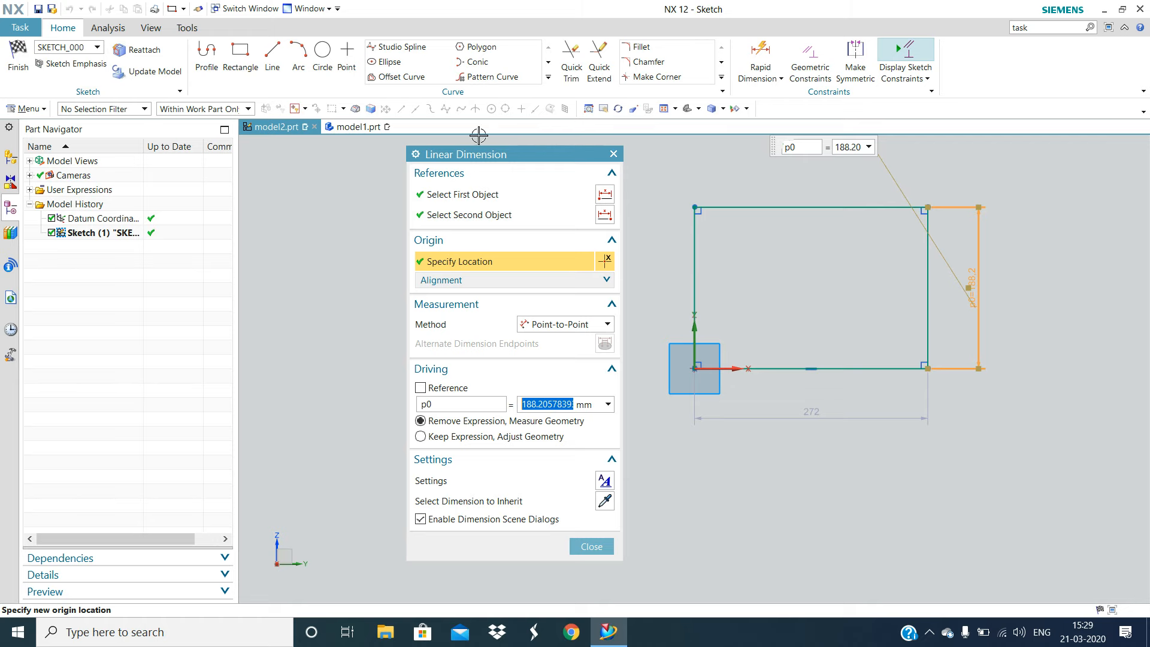
{"action": "left_click_drag", "start_coordinate": [471, 157], "coordinate": [489, 146]}
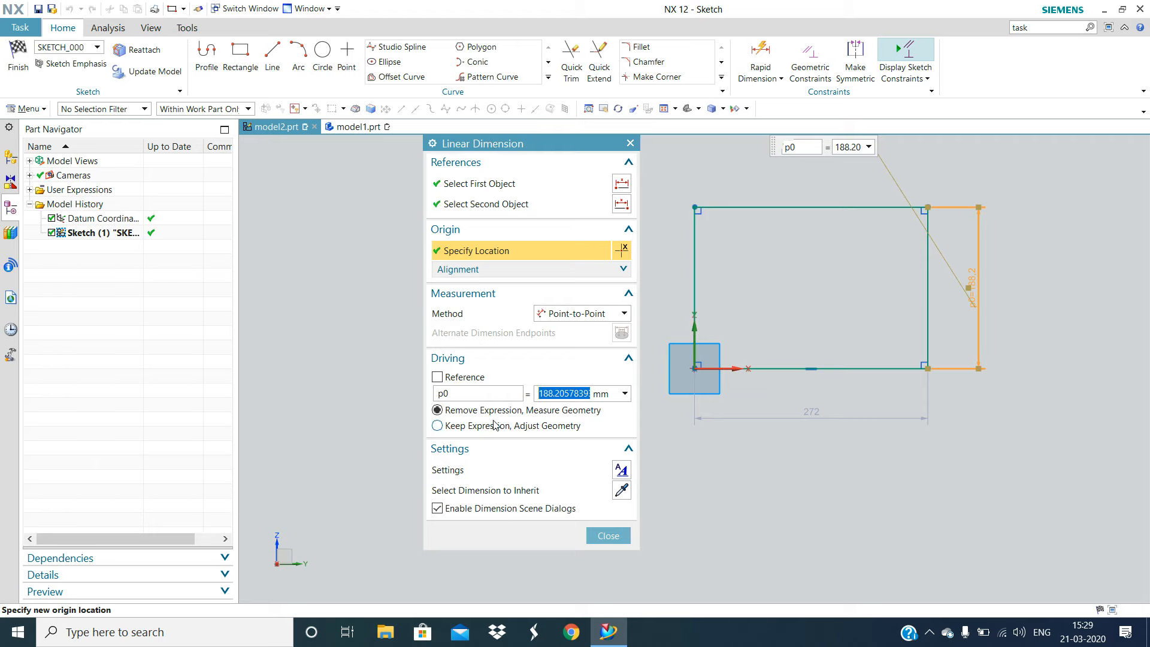
{"action": "left_click", "coordinate": [452, 427]}
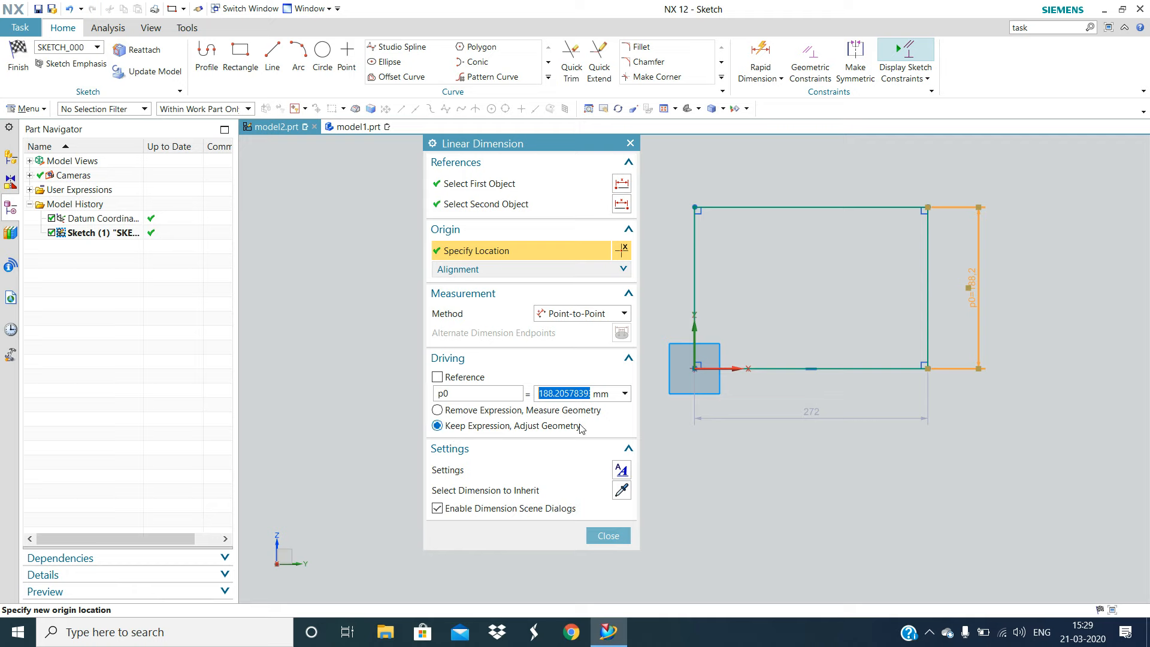
{"action": "type", "text": "180"}
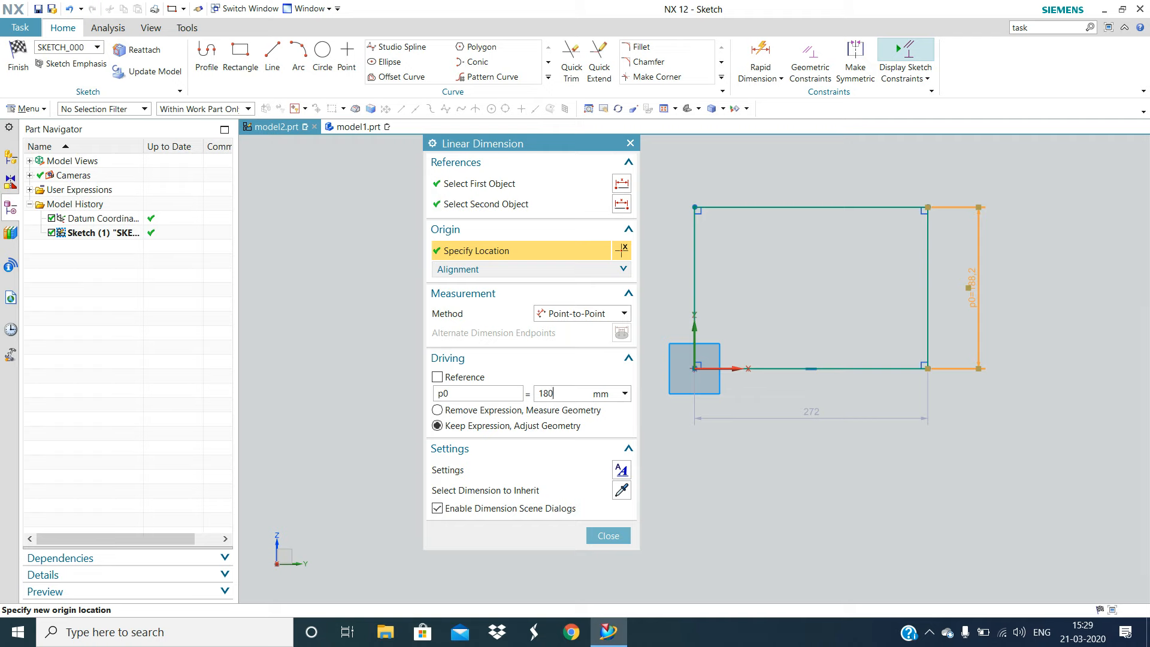
{"action": "key", "text": "Return"}
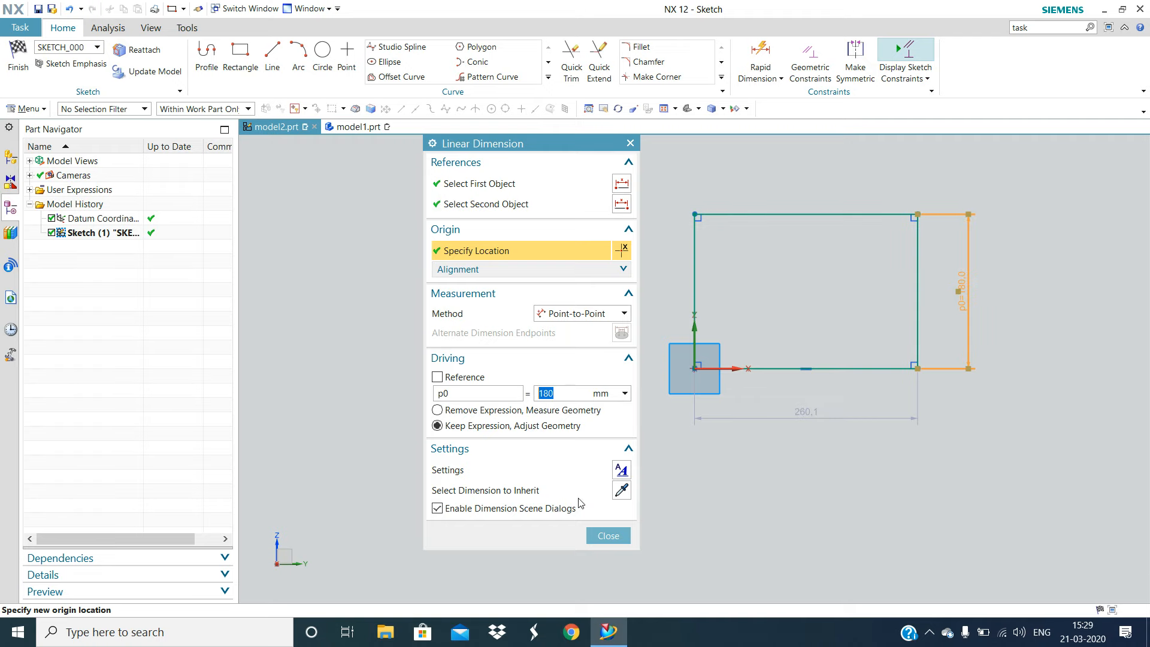
{"action": "left_click", "coordinate": [607, 536]}
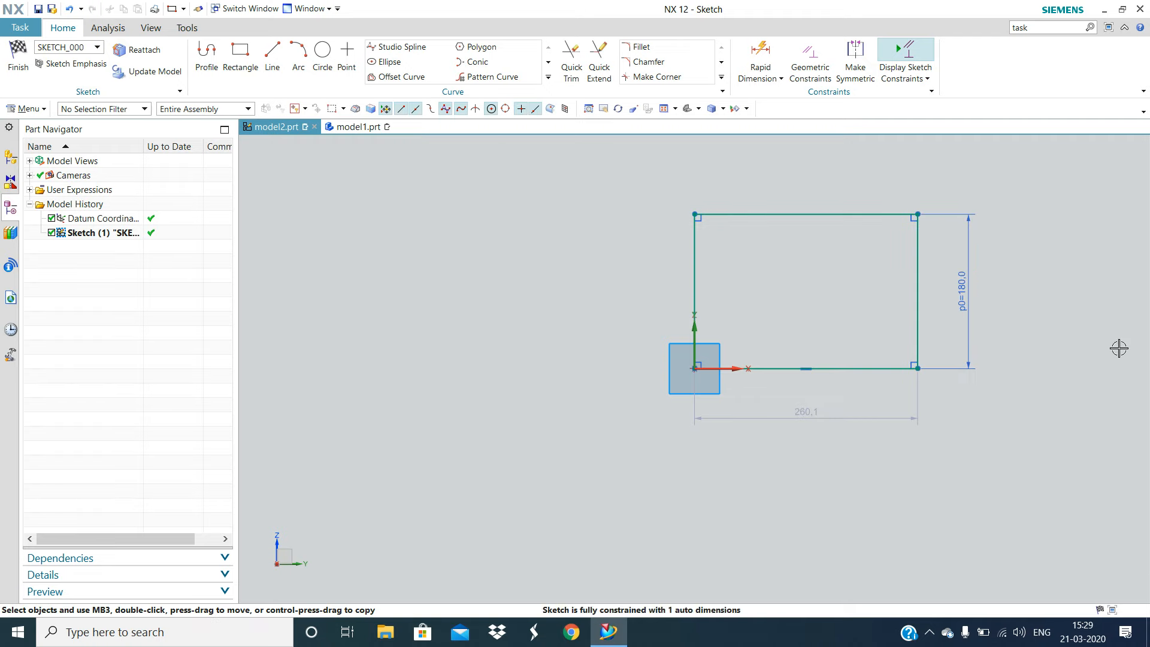
Set the rectangle's width dimension to 260 mm
{"action": "left_click", "coordinate": [1034, 285]}
{"action": "double_click", "coordinate": [807, 415]}
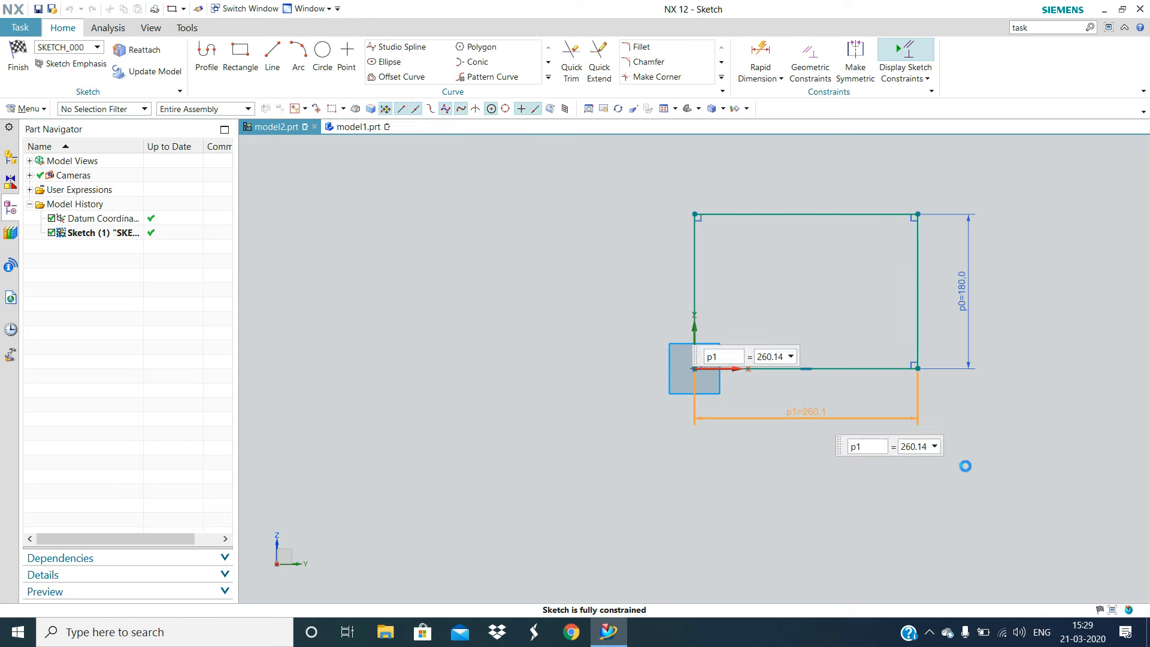
{"action": "type", "text": "26"}
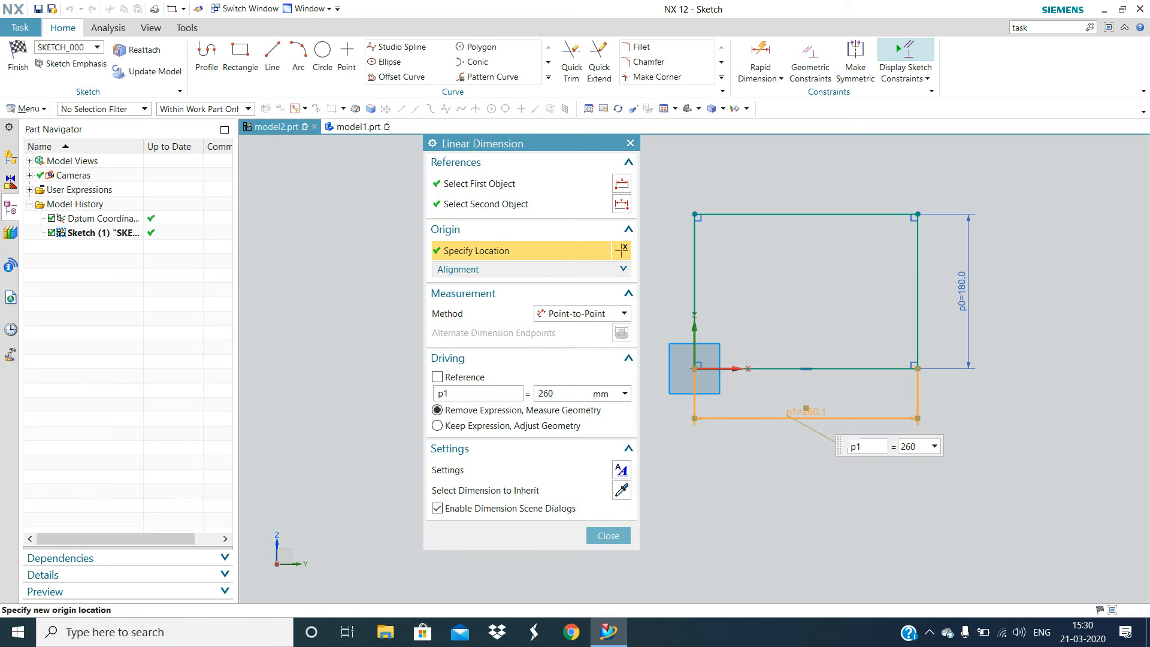
{"action": "type", "text": "0"}
{"action": "key", "text": "Return"}
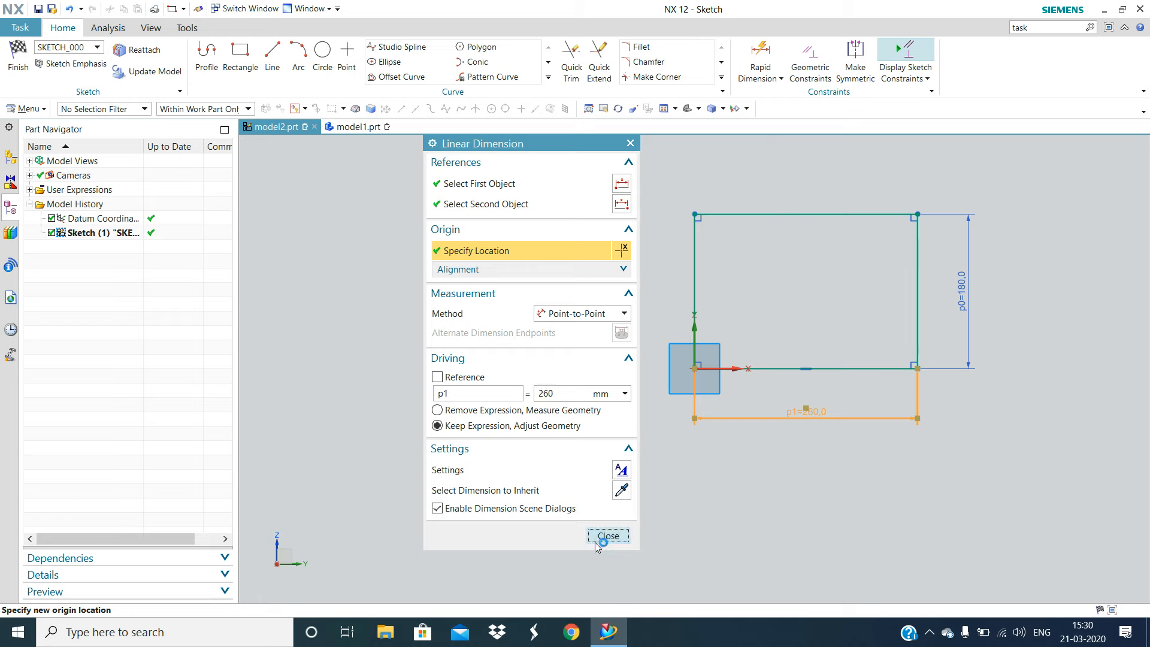
{"action": "left_click", "coordinate": [607, 535]}
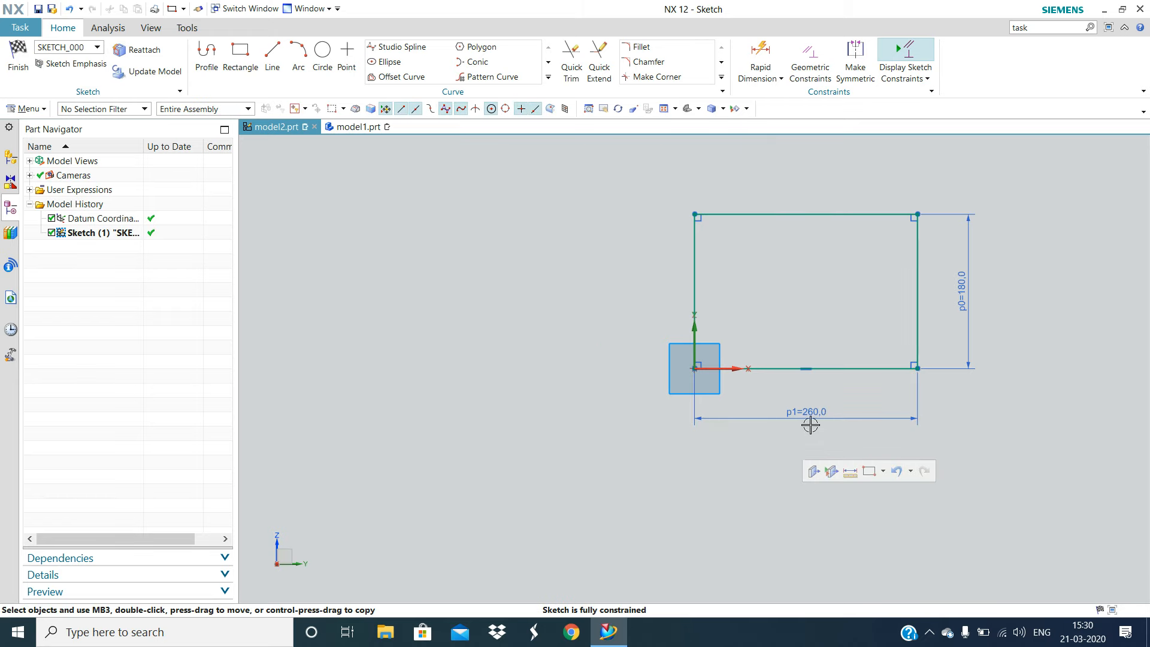
{"action": "left_click", "coordinate": [789, 414]}
{"action": "key", "text": "Escape"}
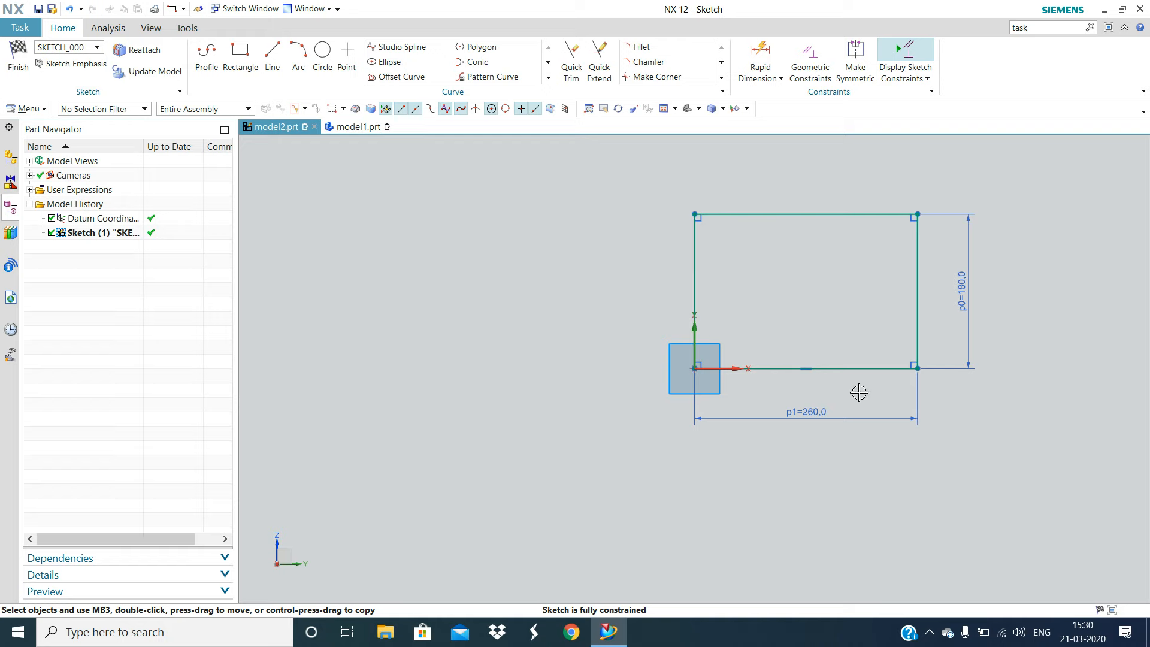
Finish the rectangle sketch and delete it from the model history, leaving only the datum coordinate system
{"action": "middle_click_drag", "start_coordinate": [864, 377], "coordinate": [650, 392], "text": "shift"}
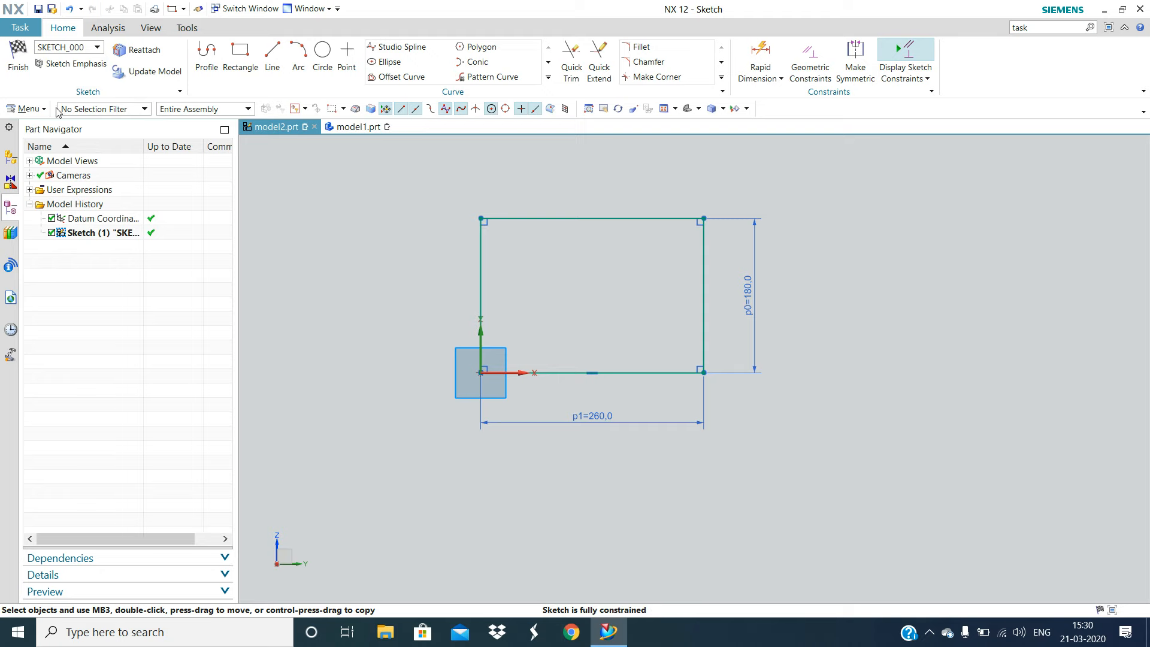
{"action": "left_click", "coordinate": [7, 61]}
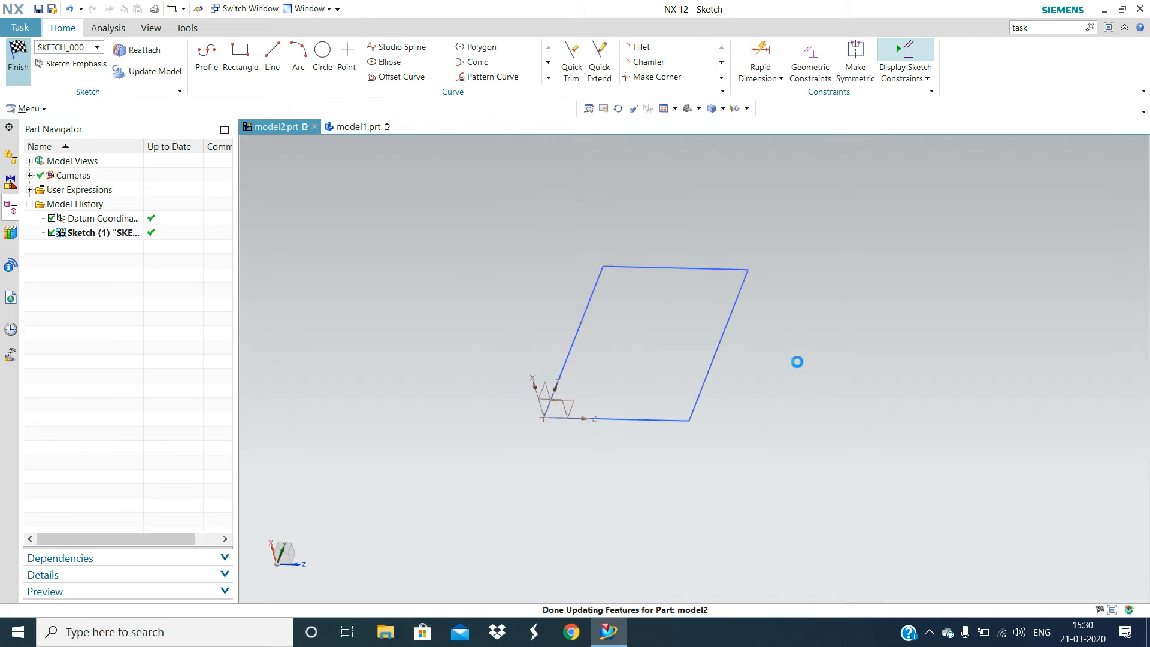
{"action": "middle_click_drag", "start_coordinate": [778, 382], "coordinate": [759, 377]}
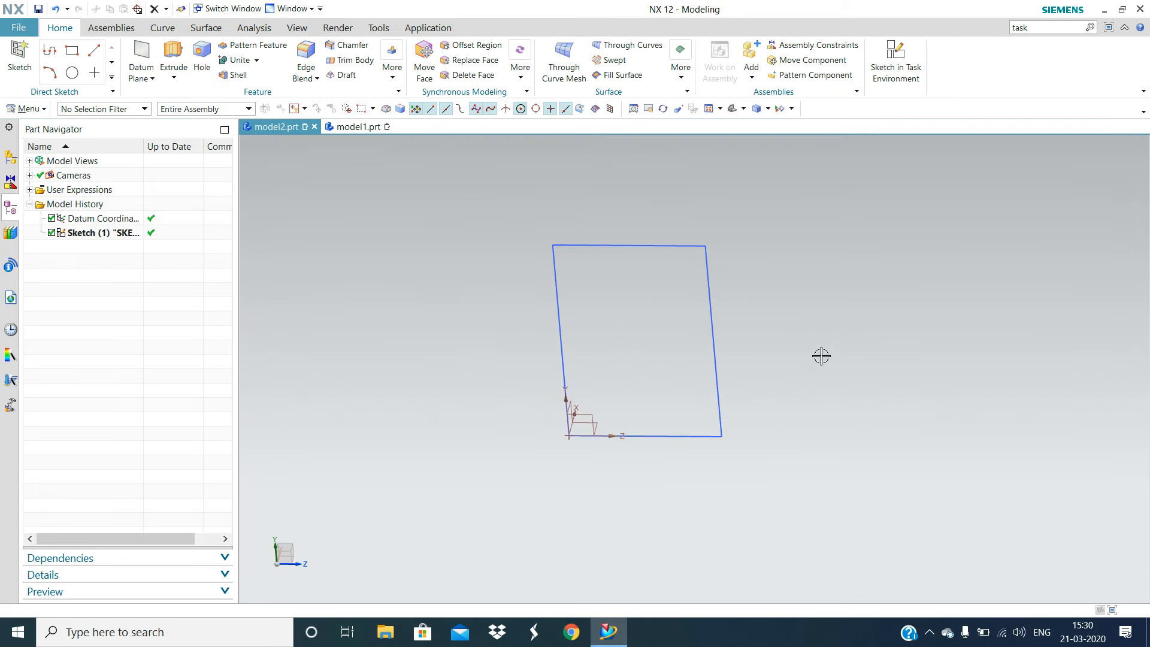
{"action": "left_click", "coordinate": [111, 233]}
{"action": "key", "text": "Delete"}
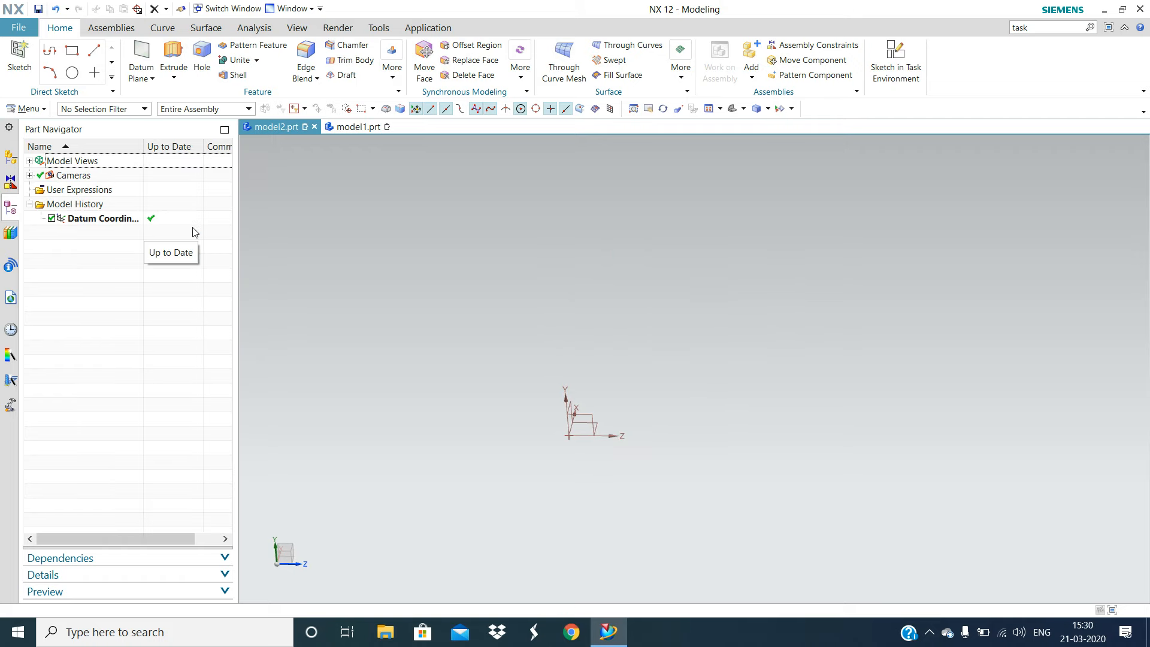
Create a direct sketch on the YZ plane and finish it without drawing any geometry
{"action": "left_click", "coordinate": [19, 54]}
{"action": "left_click", "coordinate": [593, 416]}
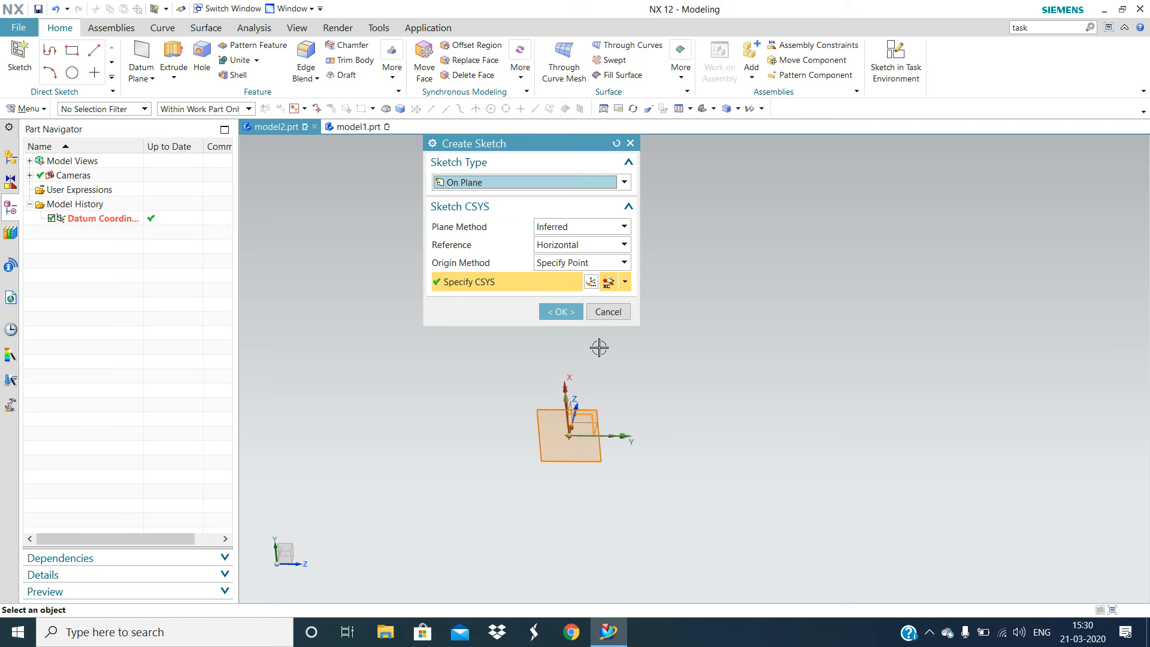
{"action": "left_click", "coordinate": [560, 311]}
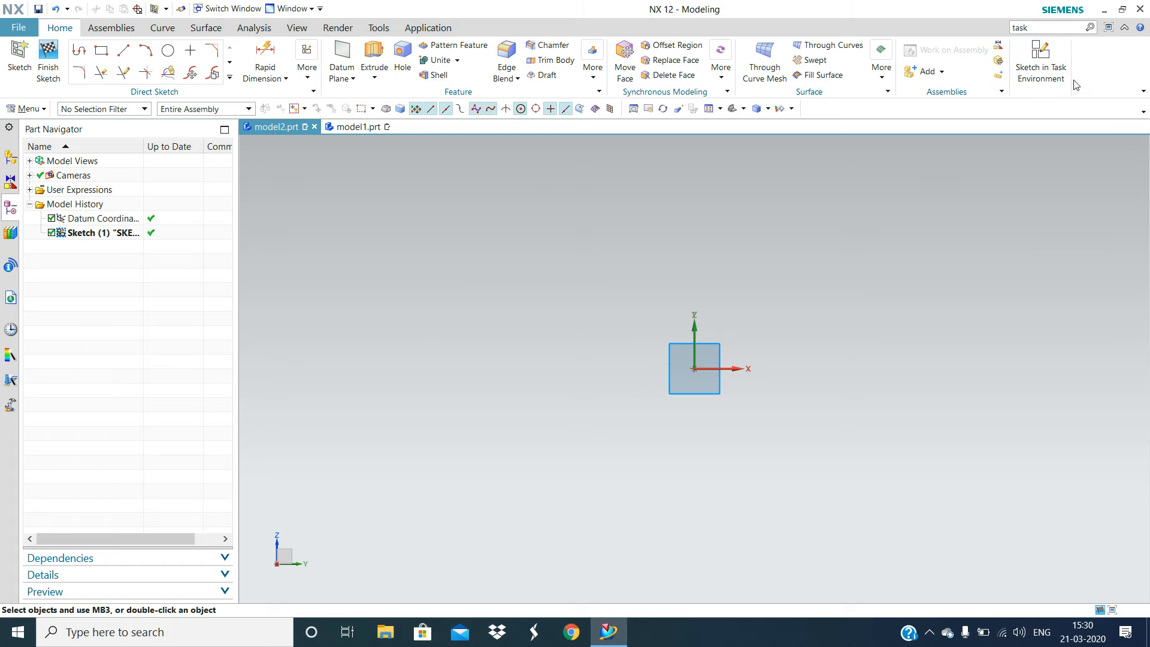
{"action": "left_click", "coordinate": [48, 58]}
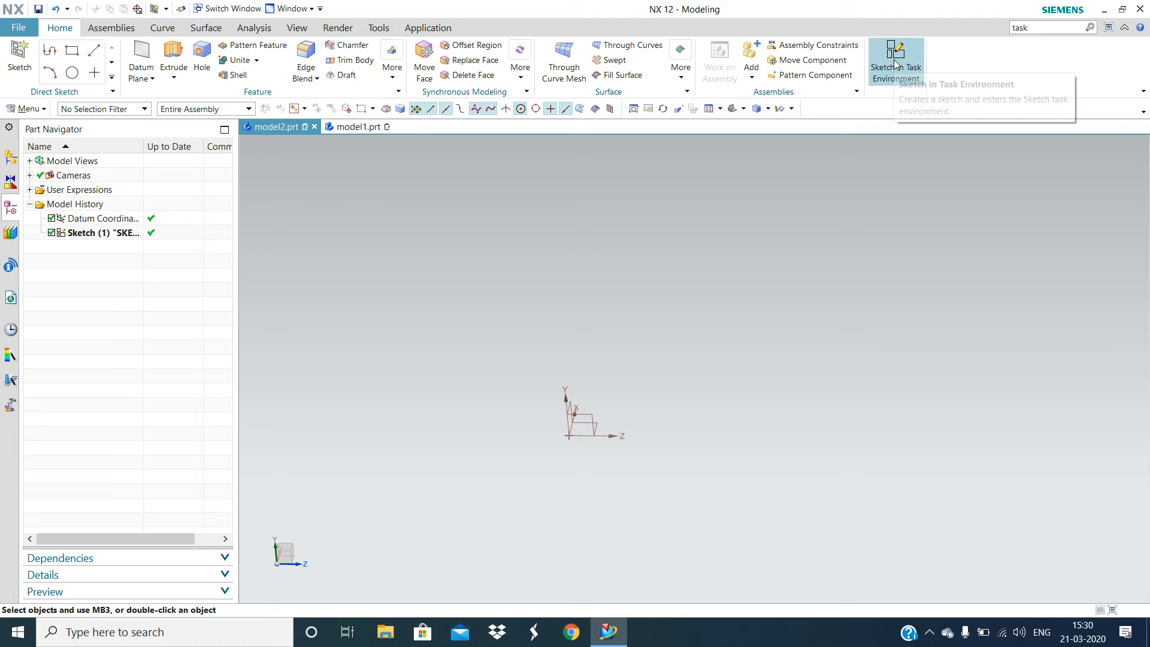
Start a task-environment sketch on the YZ plane and draw a horizontal line about 240 mm long along the X axis from the origin
{"action": "left_click", "coordinate": [910, 58]}
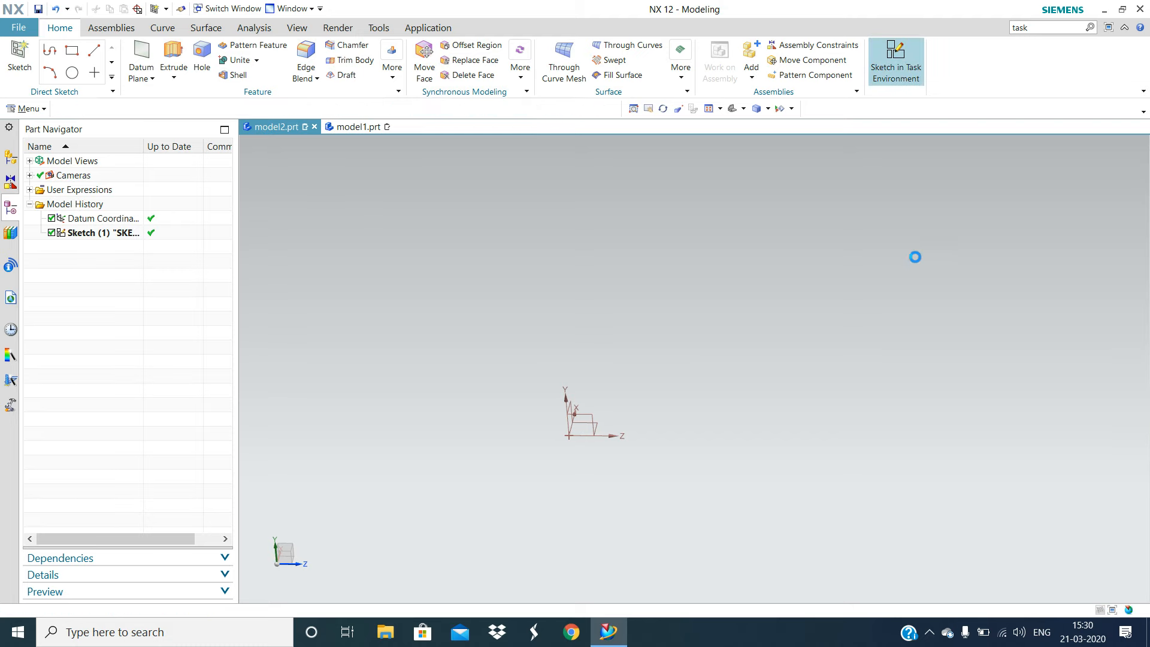
{"action": "left_click", "coordinate": [584, 410]}
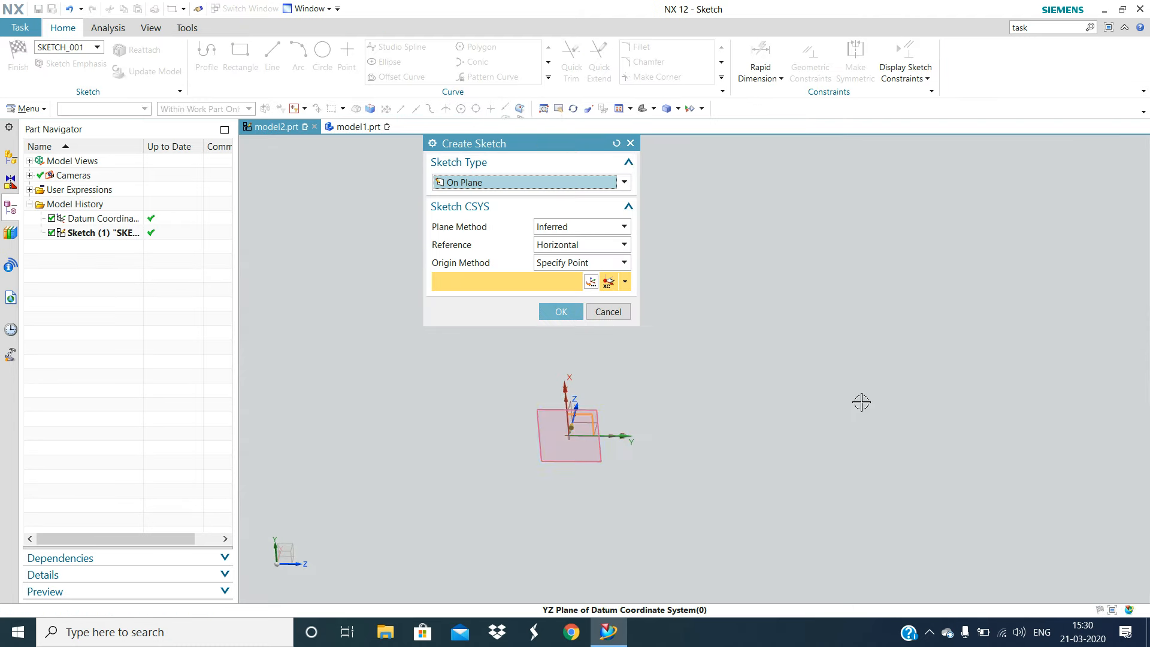
{"action": "left_click", "coordinate": [557, 310]}
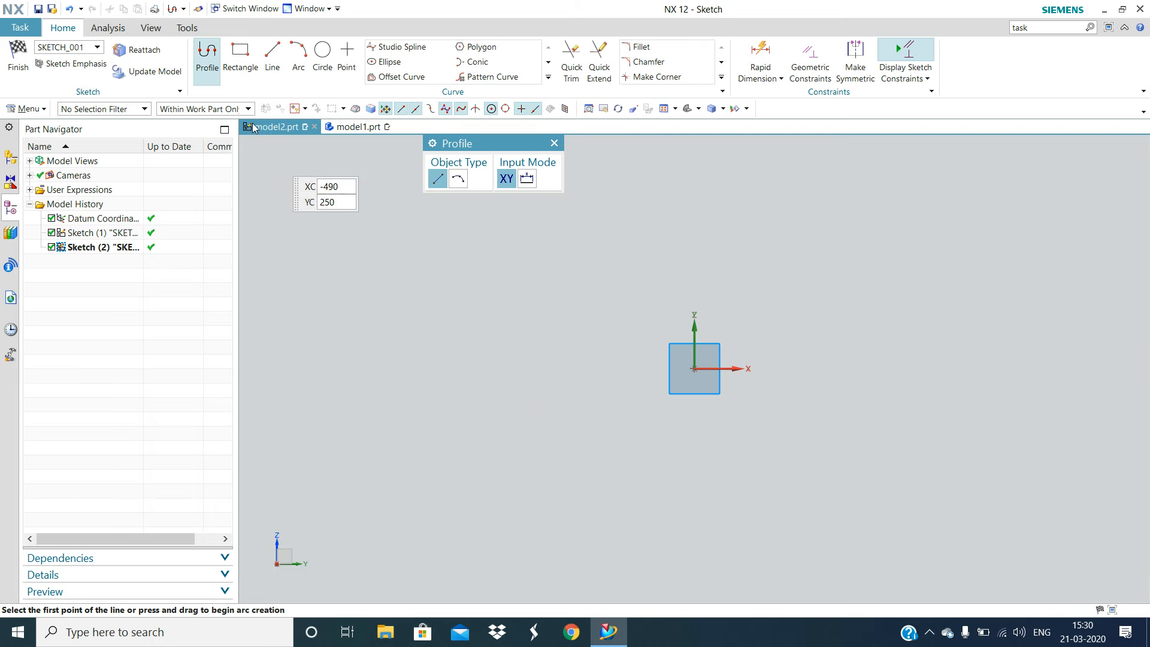
{"action": "left_click", "coordinate": [273, 61]}
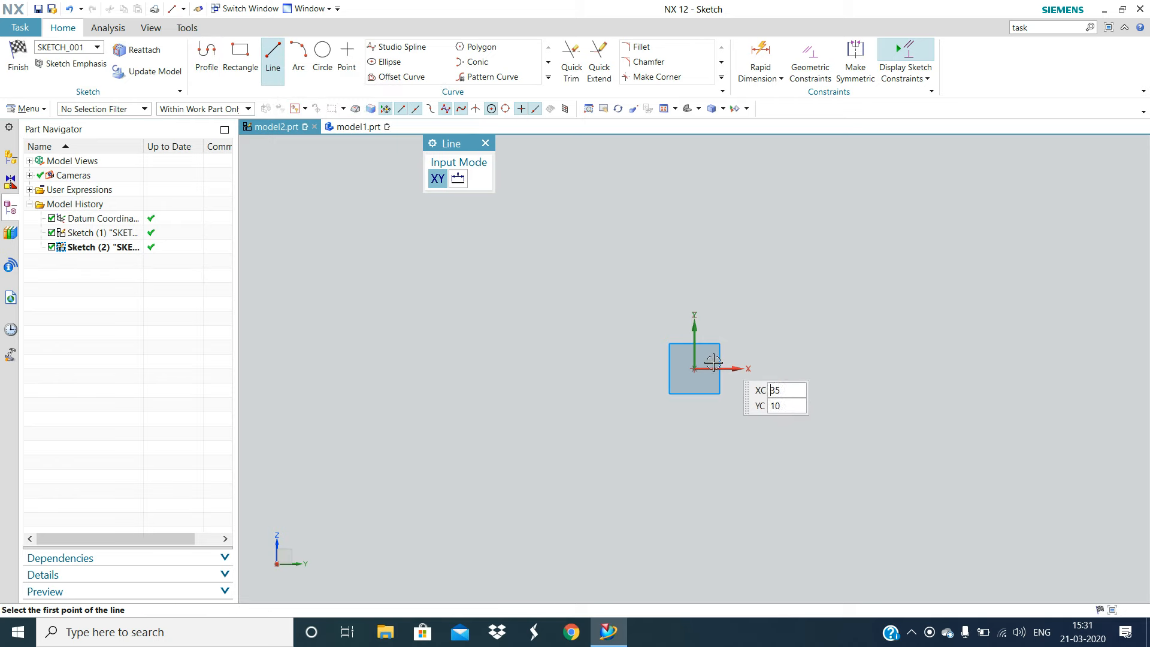
{"action": "left_click", "coordinate": [694, 368]}
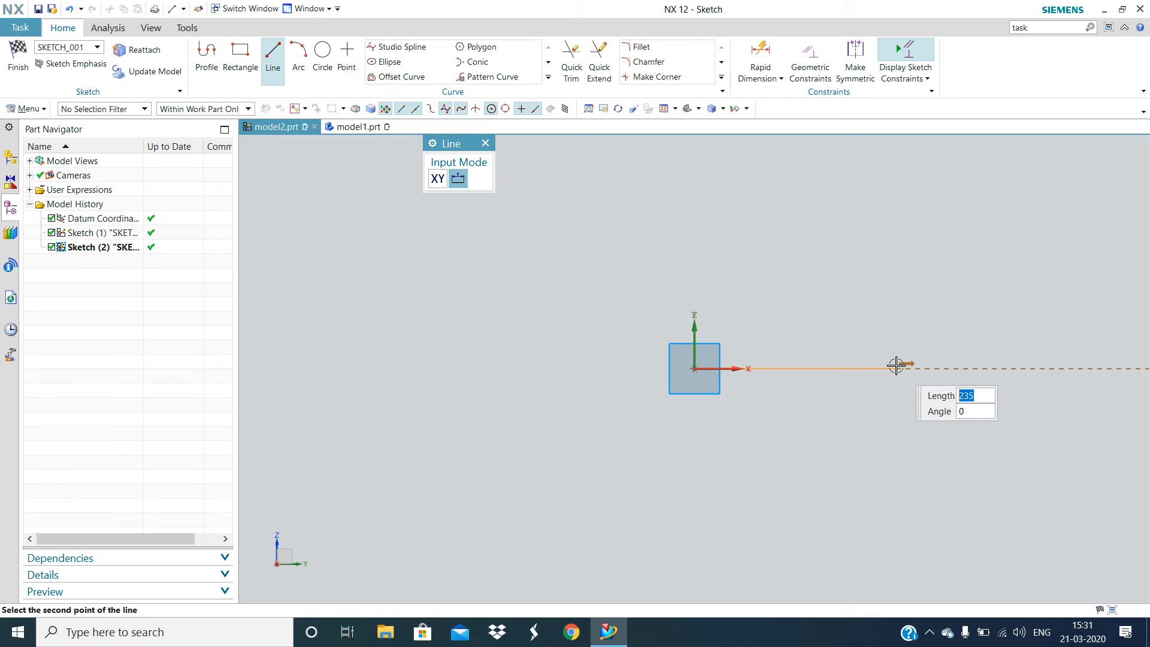
{"action": "left_click", "coordinate": [899, 367]}
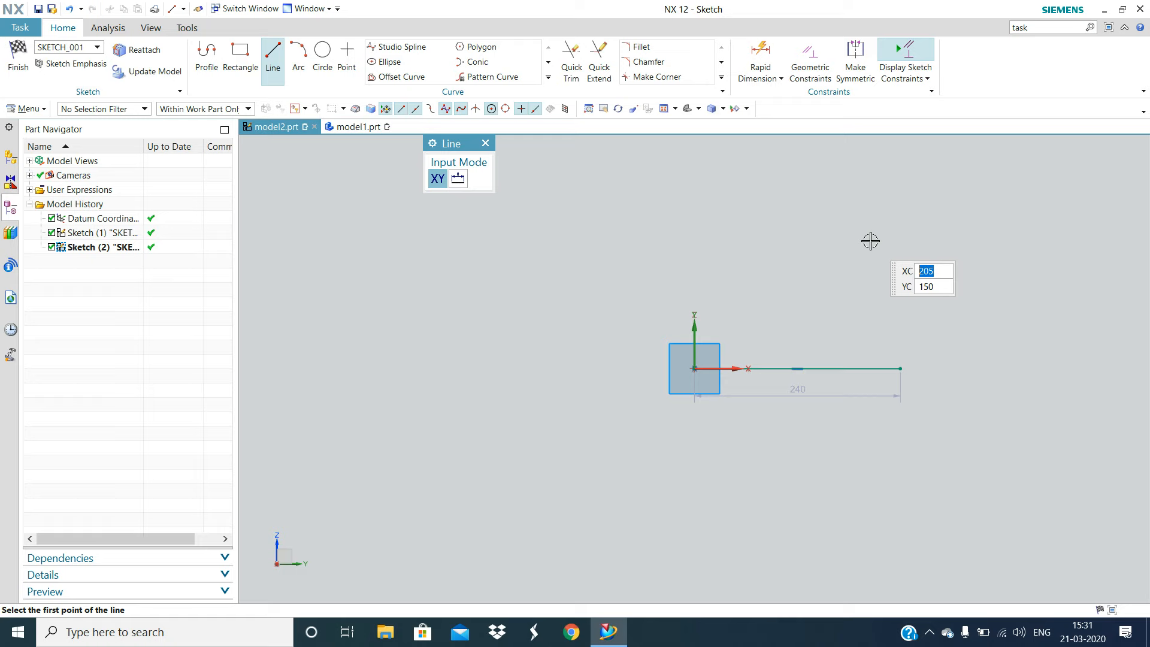
{"action": "key", "text": "Escape"}
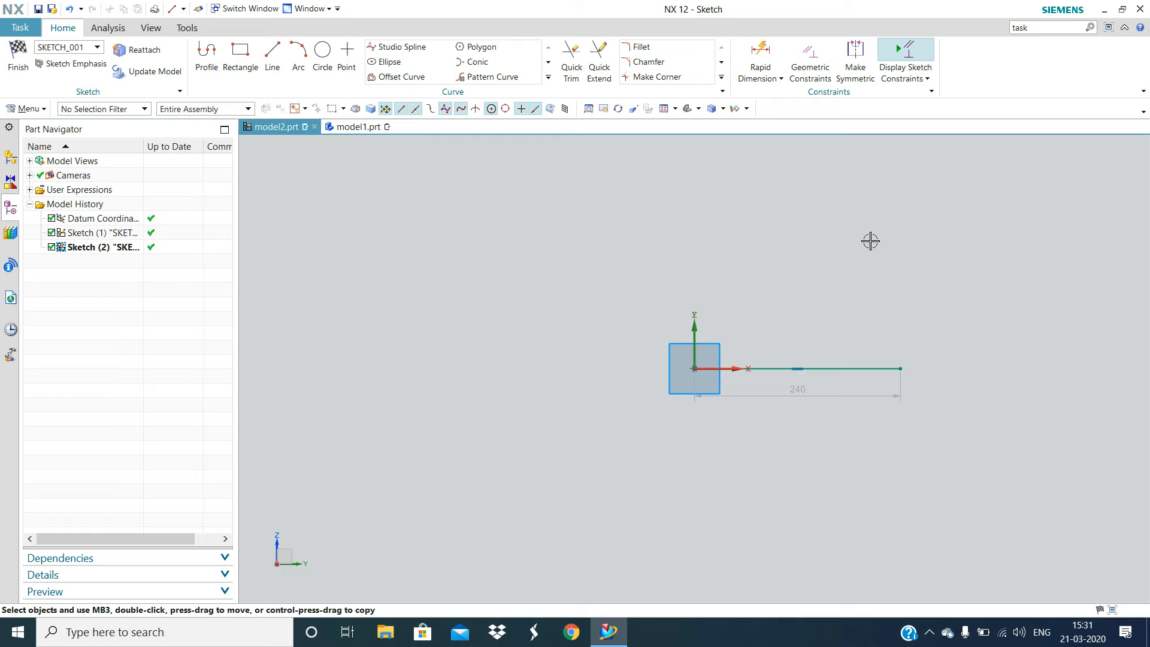
Make the line's automatic length dimension driving at 240 mm with the Keep Expression, Adjust Geometry option
{"action": "double_click", "coordinate": [809, 394]}
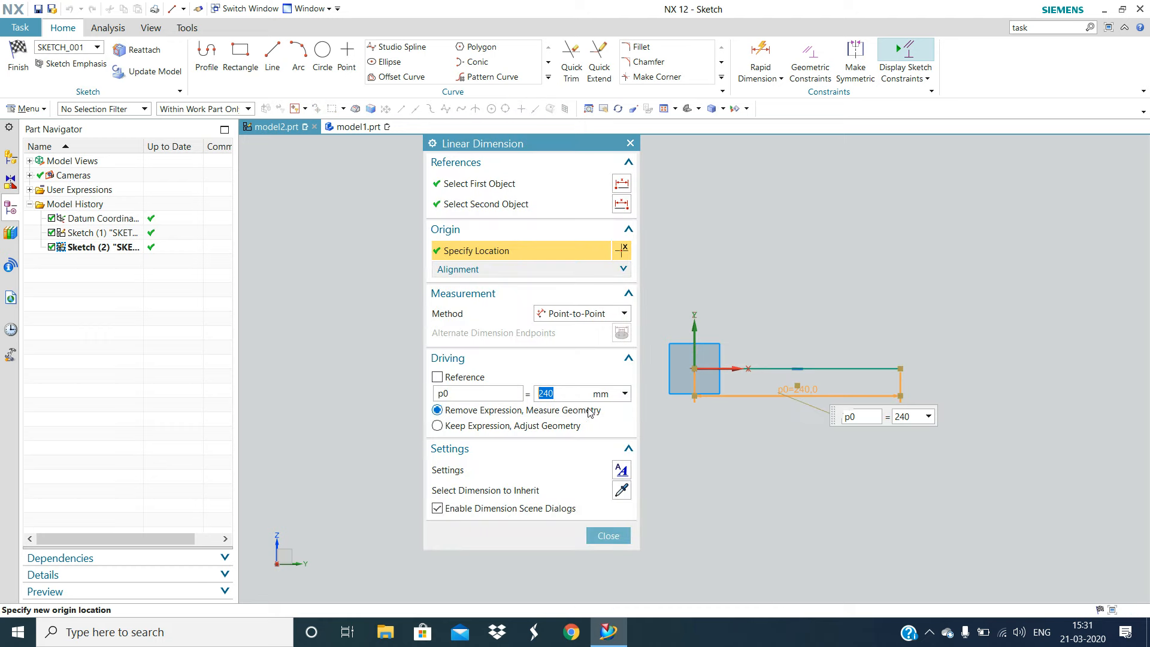
{"action": "left_click", "coordinate": [538, 424]}
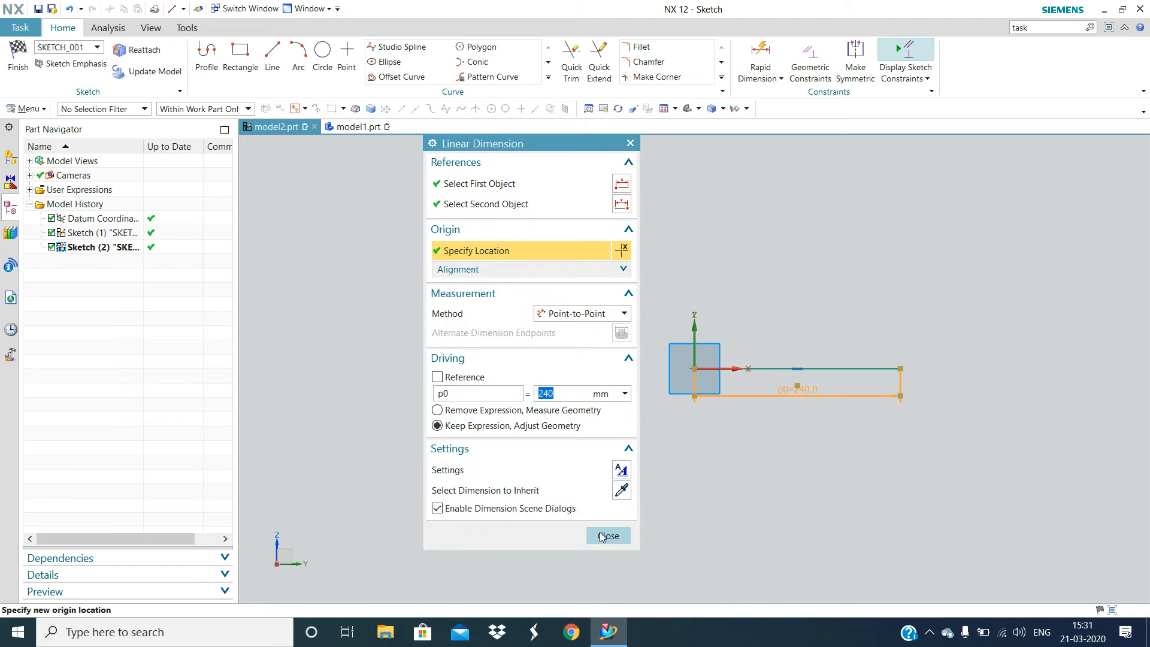
{"action": "left_click", "coordinate": [607, 535]}
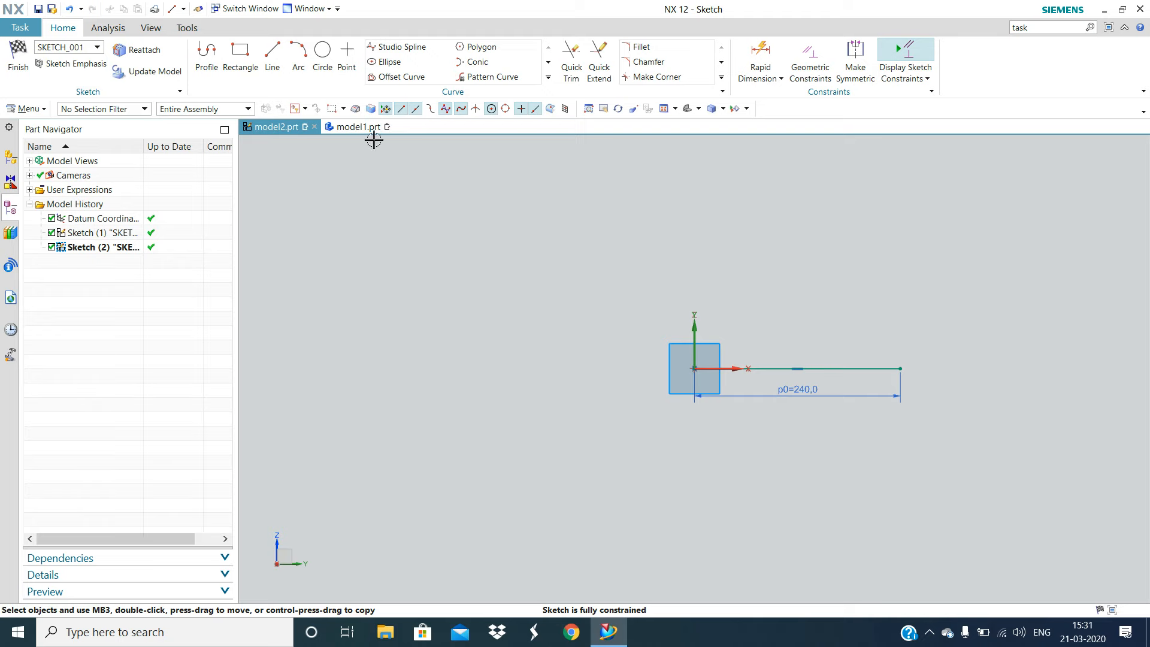
Draw a three-point arc with a radius of about 154 mm on the negative X side of the sketch origin
{"action": "left_click", "coordinate": [293, 60]}
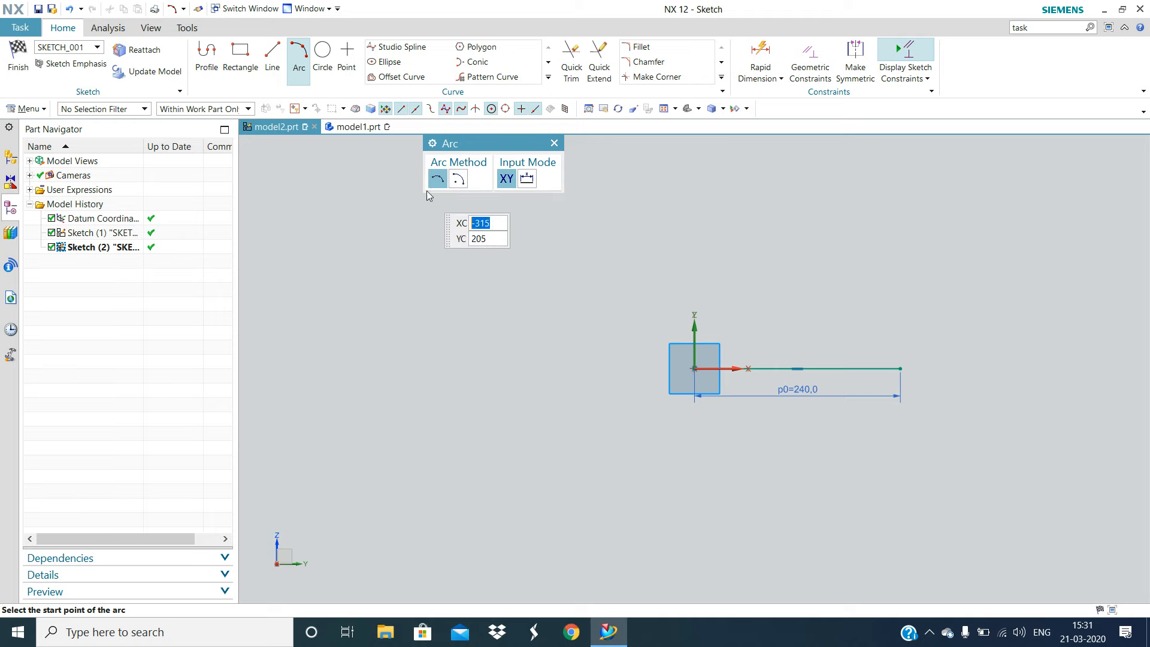
{"action": "left_click", "coordinate": [413, 364]}
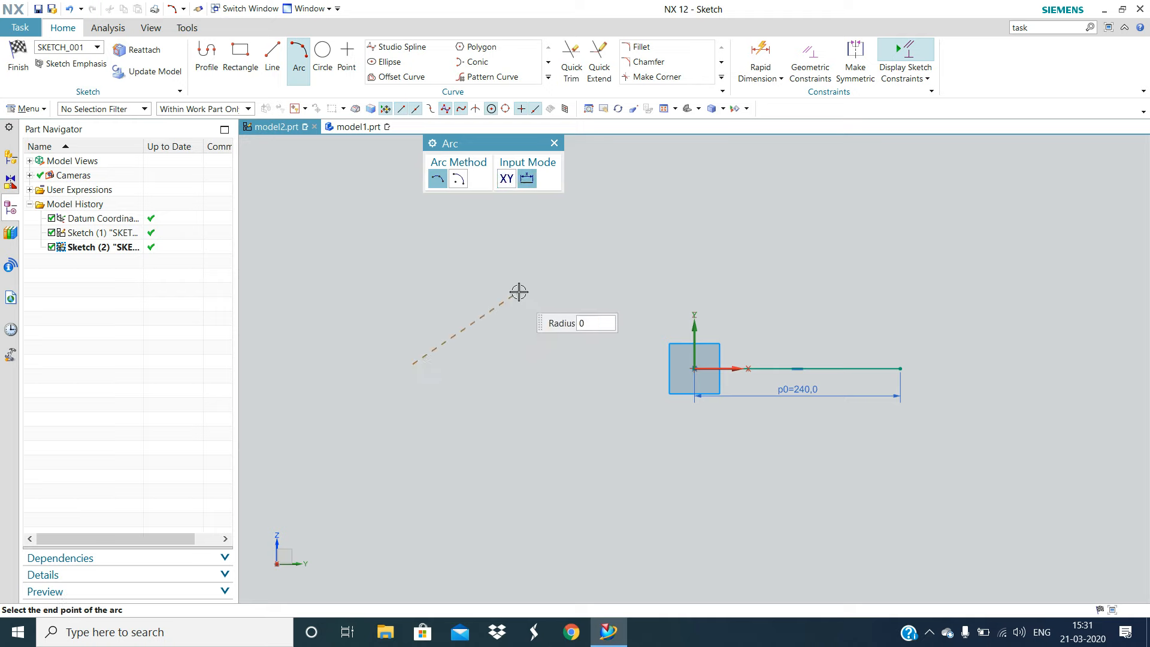
{"action": "left_click", "coordinate": [569, 252]}
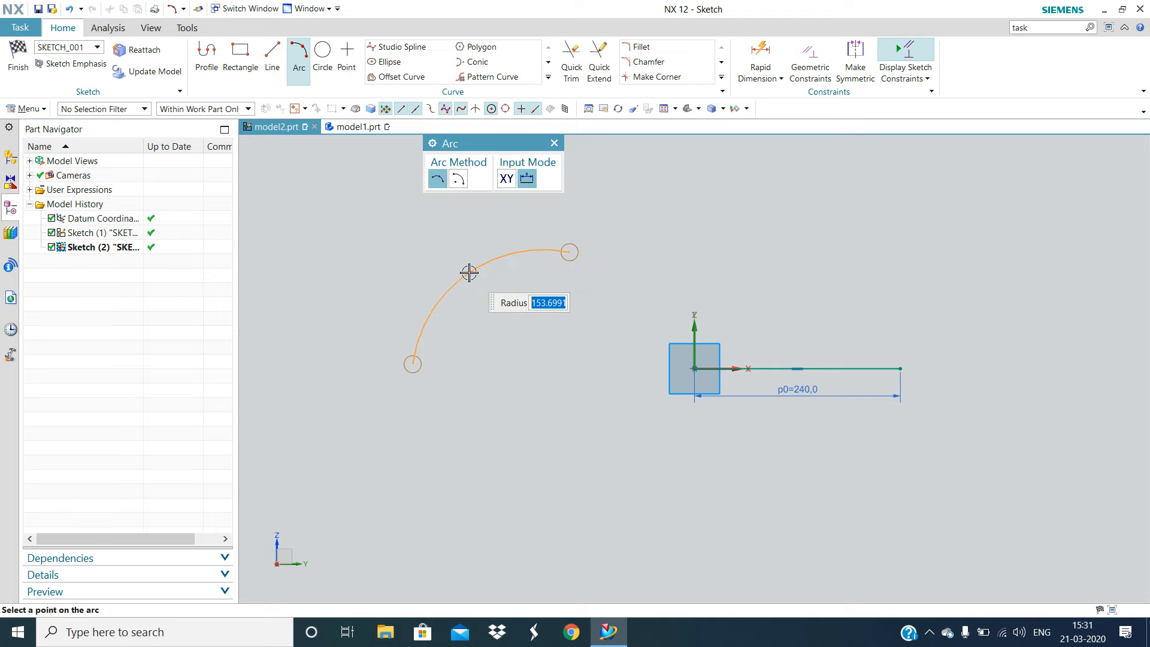
{"action": "left_click", "coordinate": [469, 271]}
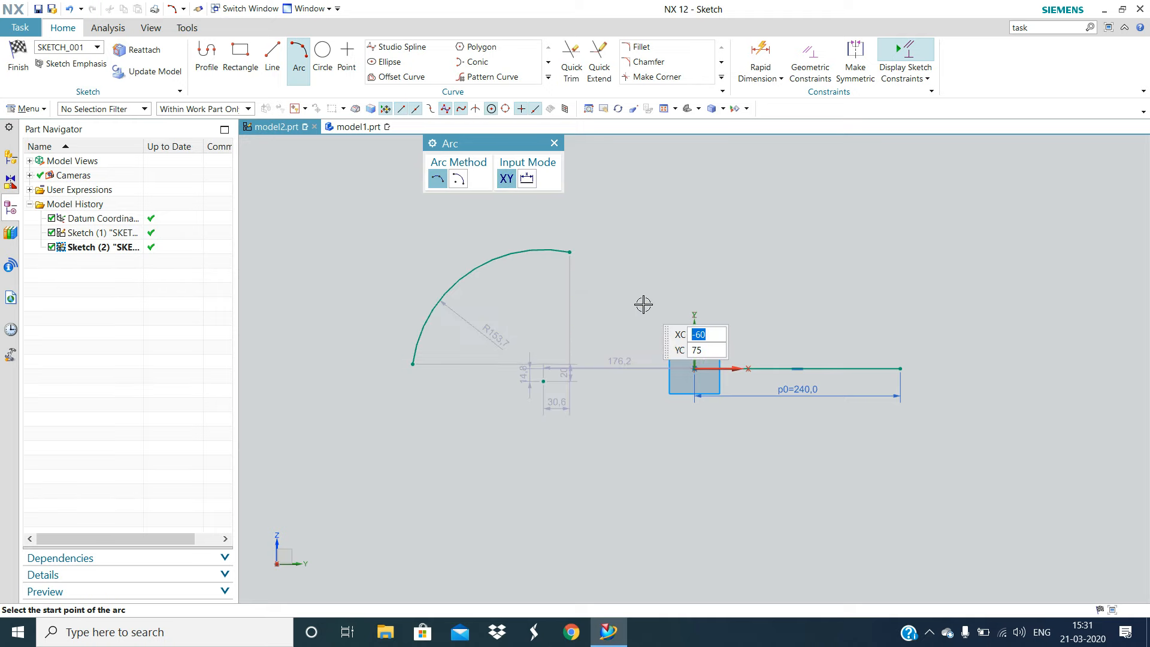
Set the three-point arc's radius dimension to 150 mm
{"action": "key", "text": "Escape"}
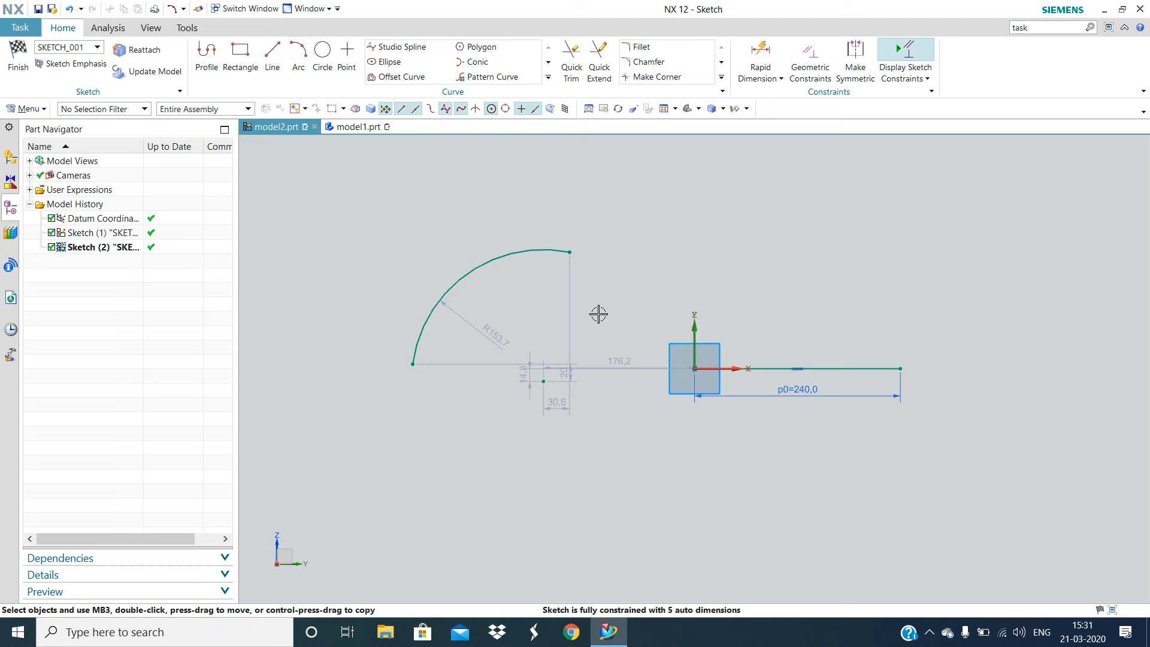
{"action": "double_click", "coordinate": [480, 323]}
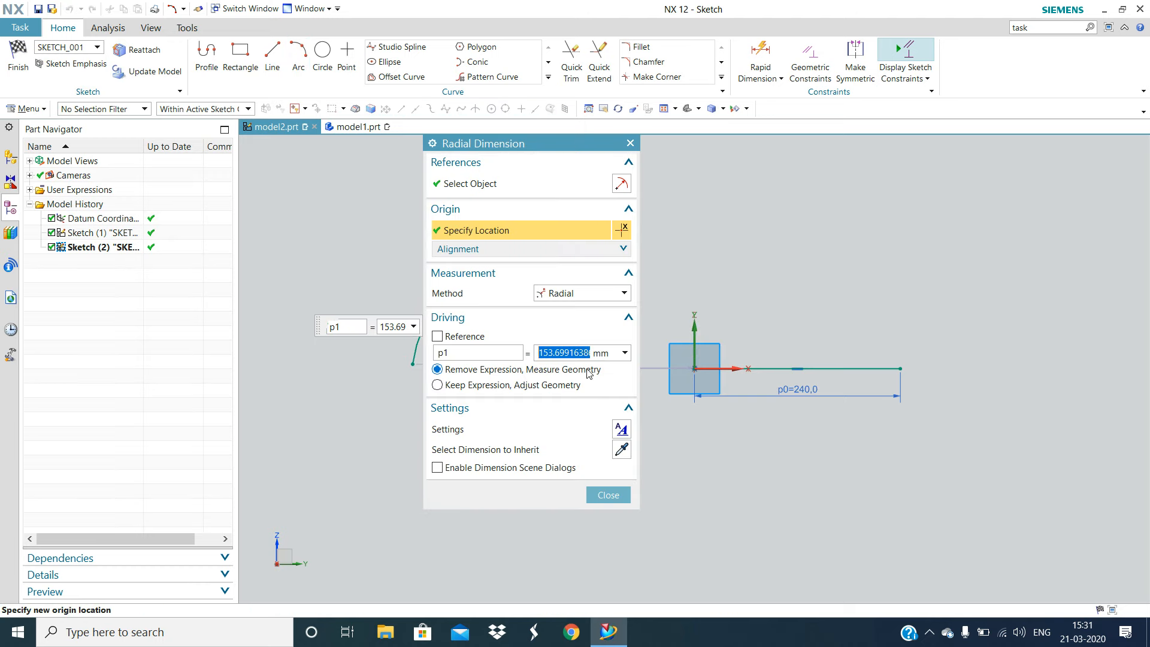
{"action": "type", "text": "150"}
{"action": "key", "text": "Return"}
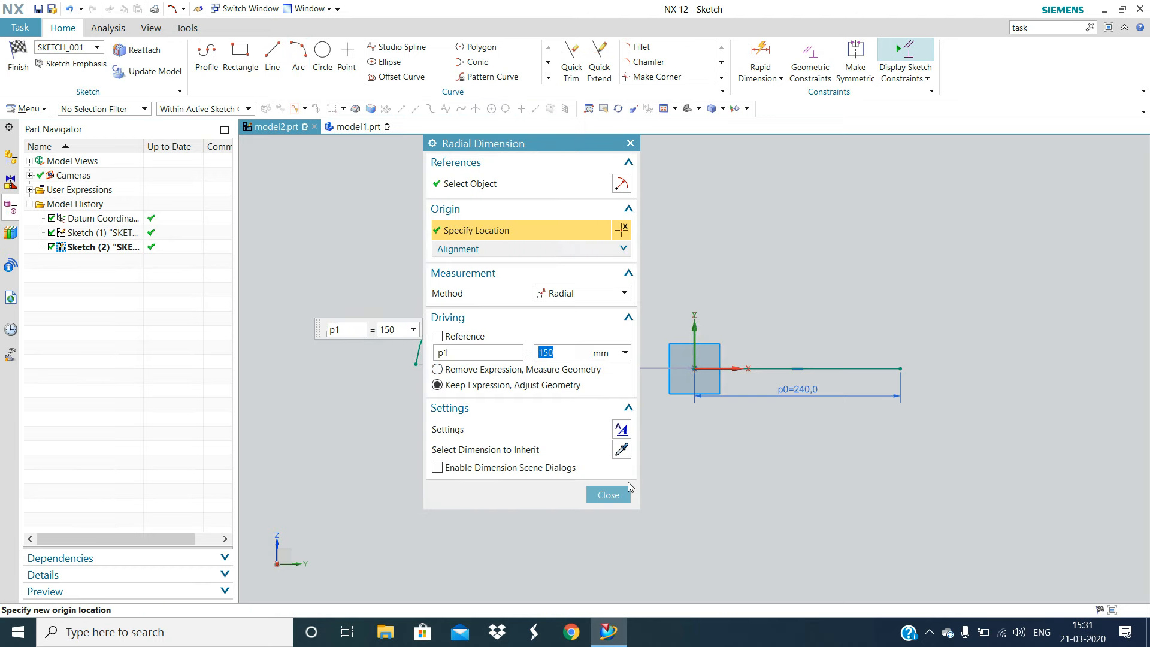
{"action": "left_click", "coordinate": [609, 494]}
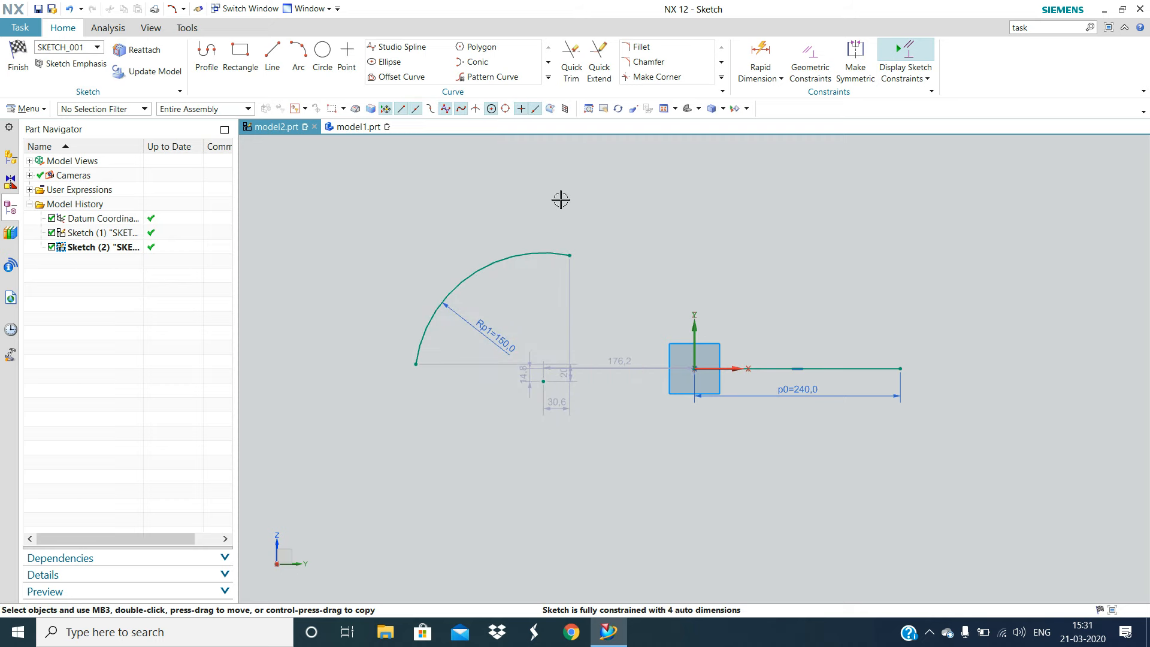
Draw an arc by center and endpoints with a radius of about 132 mm above the horizontal line
{"action": "left_click", "coordinate": [298, 55]}
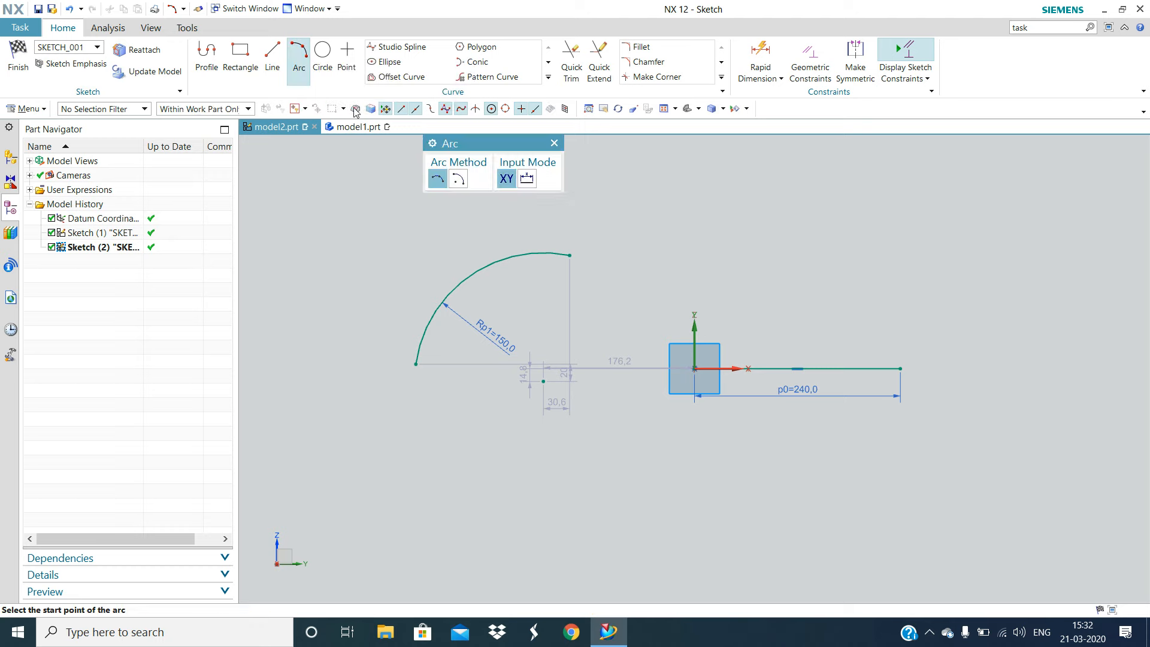
{"action": "left_click", "coordinate": [458, 179]}
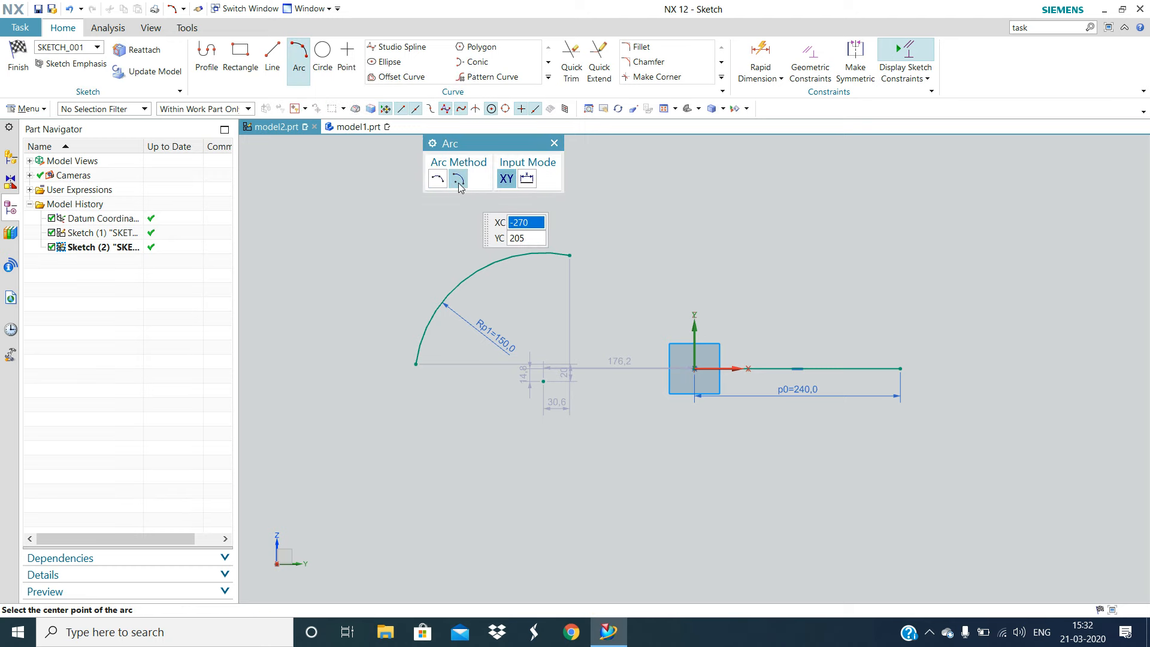
{"action": "left_click", "coordinate": [775, 259]}
{"action": "left_click", "coordinate": [842, 172]}
{"action": "left_click", "coordinate": [925, 270]}
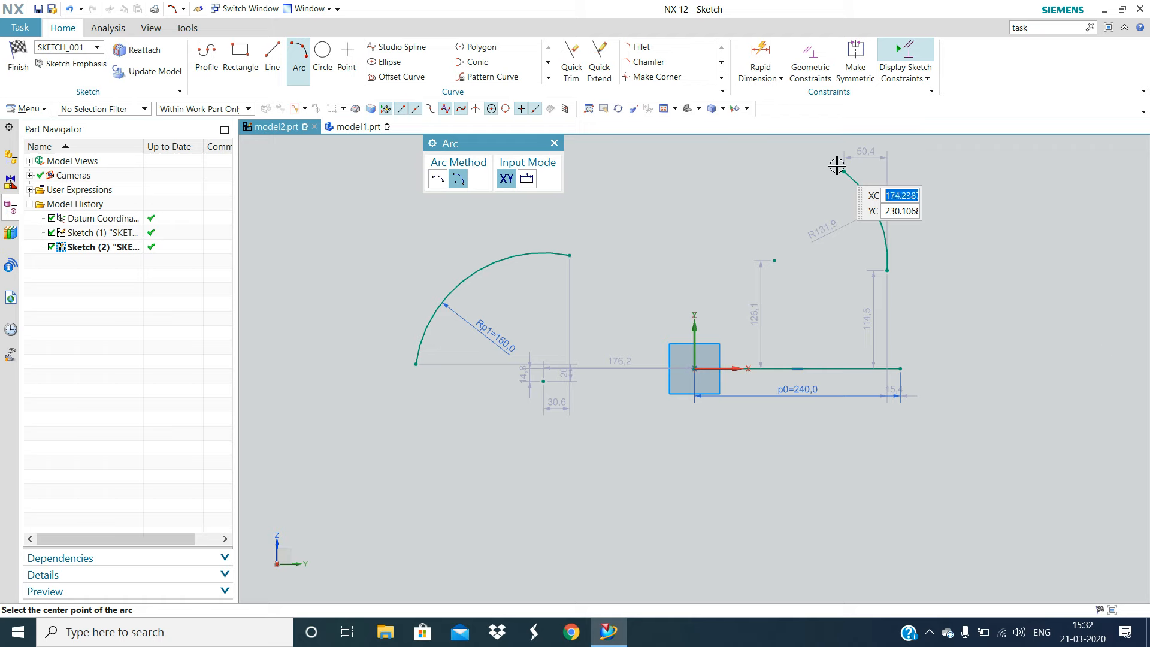
{"action": "key", "text": "Escape"}
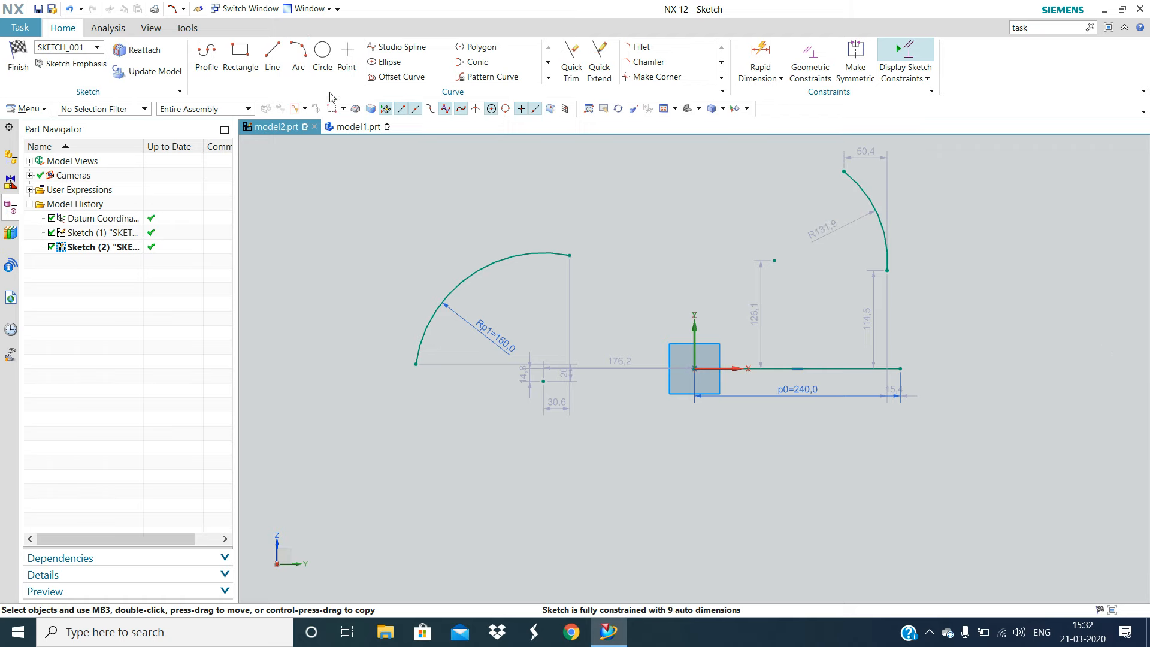
Draw a circle by center and diameter, about 141 mm in diameter, above and to the left of the 150 mm radius arc
{"action": "left_click", "coordinate": [322, 62]}
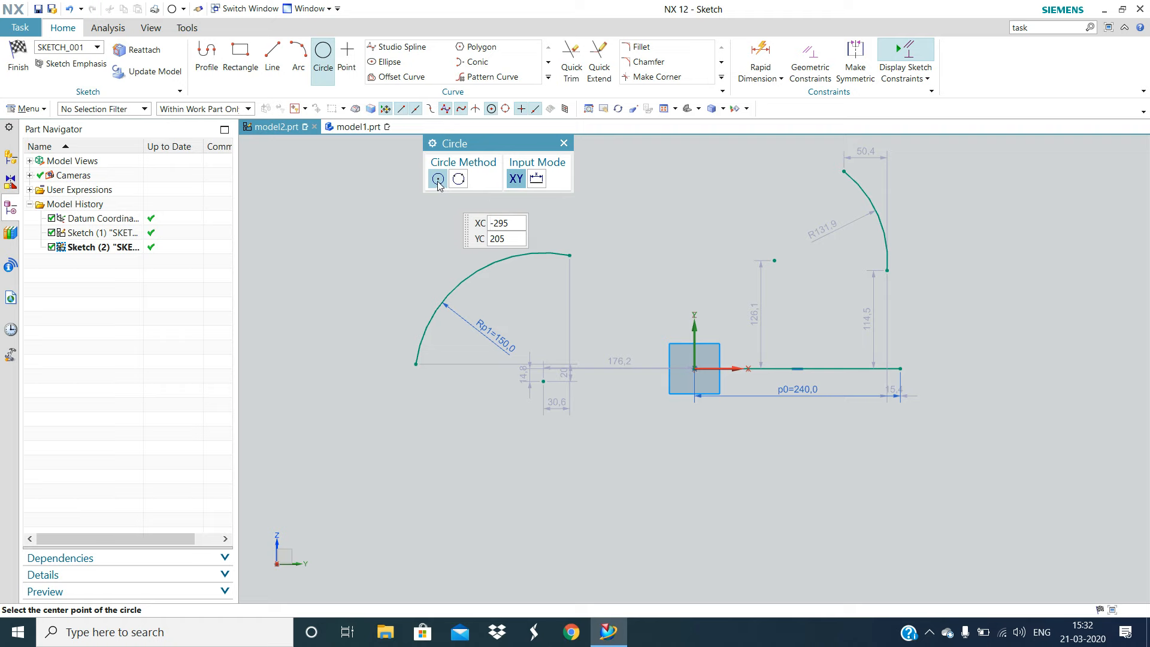
{"action": "left_click", "coordinate": [364, 218]}
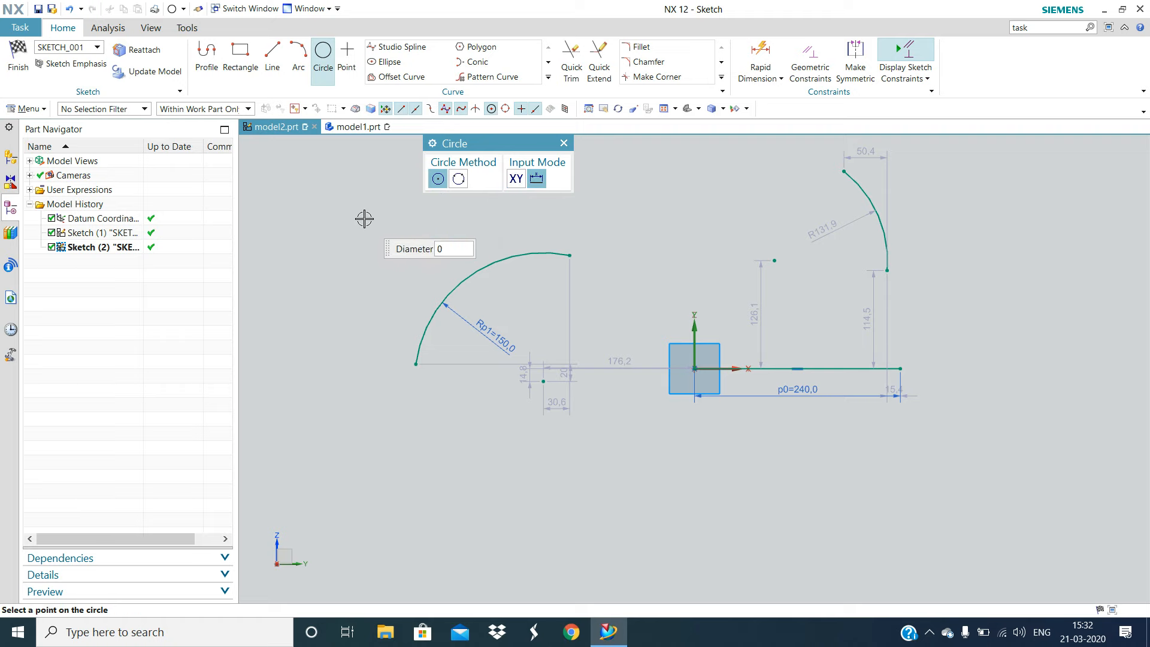
{"action": "left_click", "coordinate": [424, 211]}
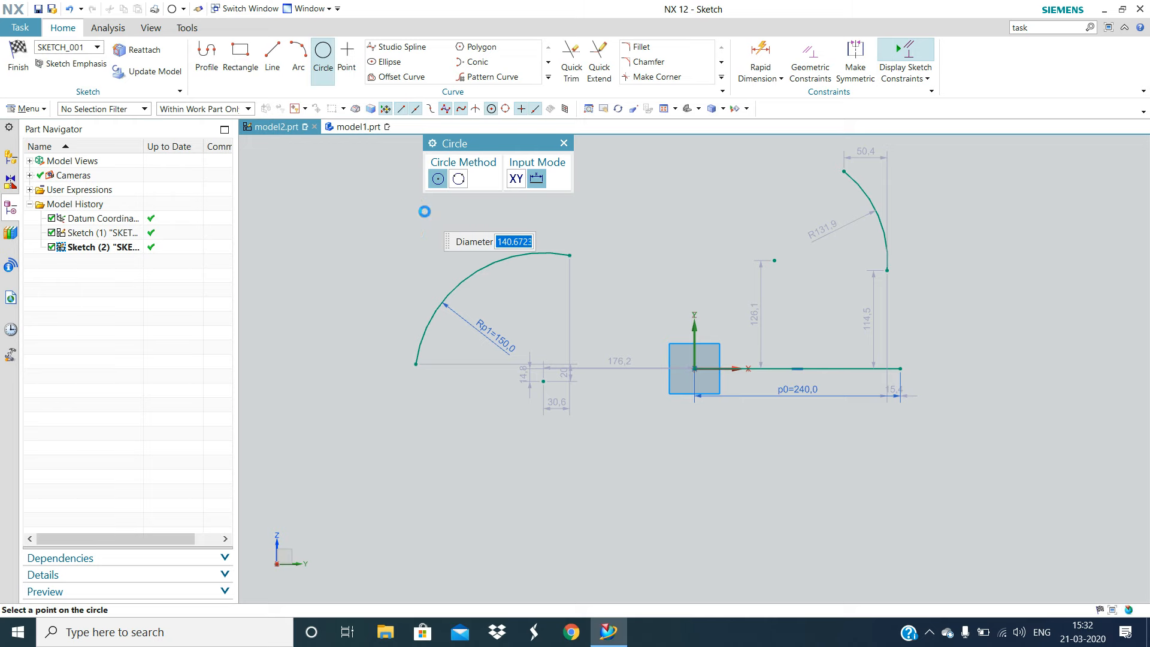
Draw a three-point circle through the 150 mm arc's center, a point on the first circle and the arc's upper endpoint
{"action": "left_click", "coordinate": [459, 179]}
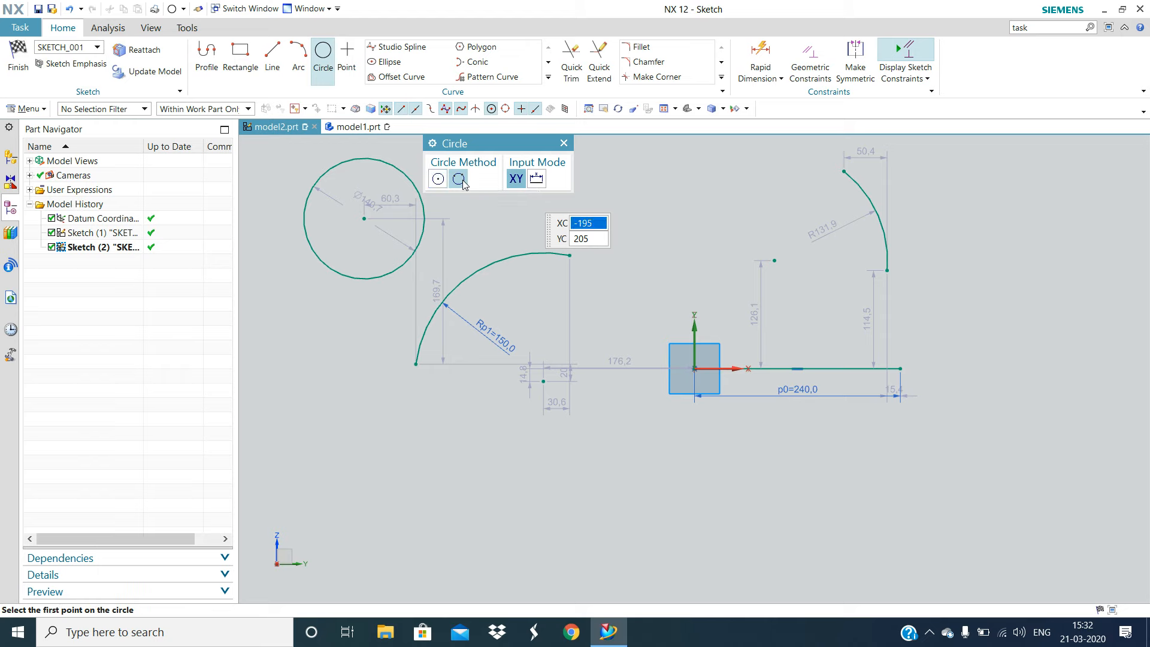
{"action": "left_click", "coordinate": [490, 265]}
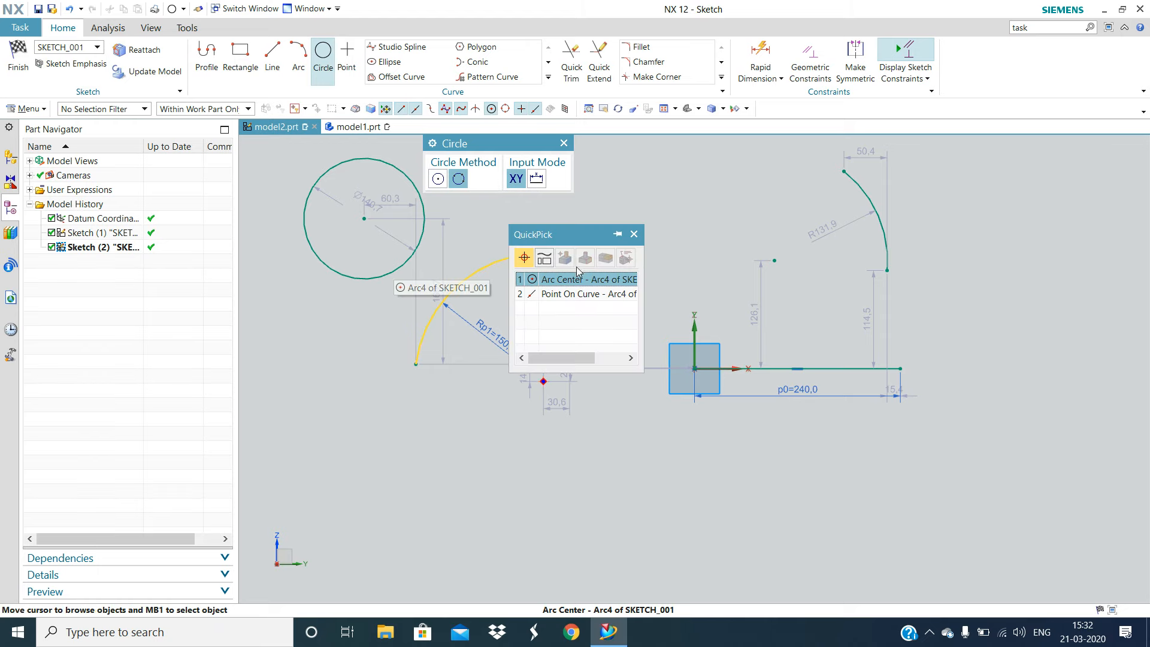
{"action": "left_click", "coordinate": [576, 277]}
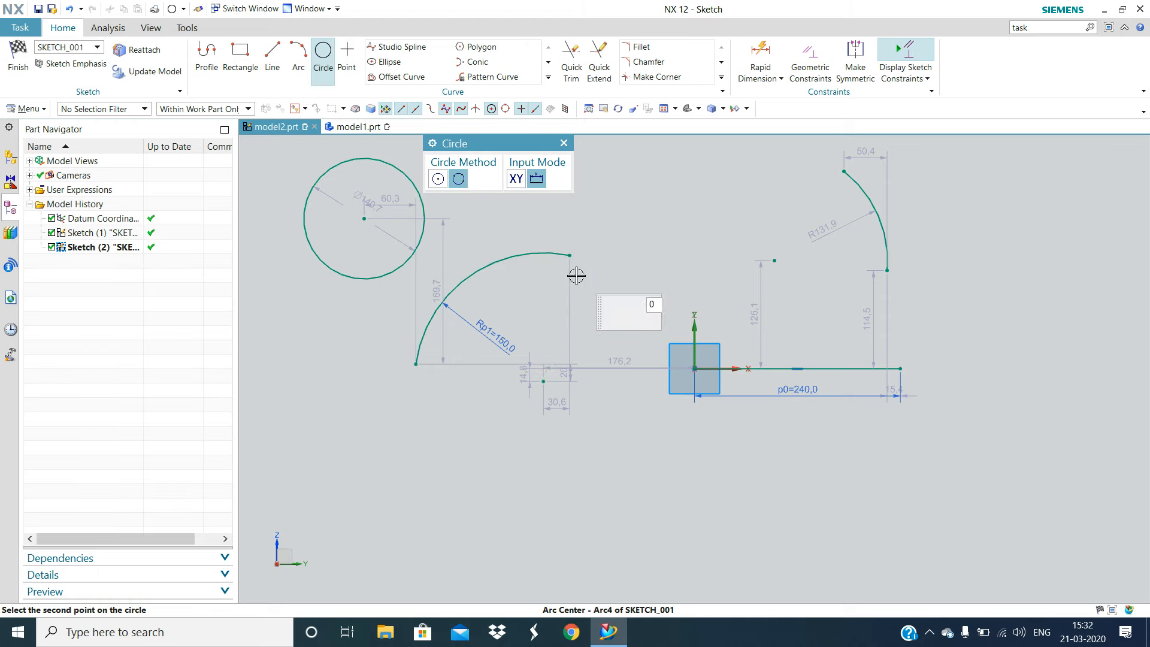
{"action": "left_click", "coordinate": [425, 222]}
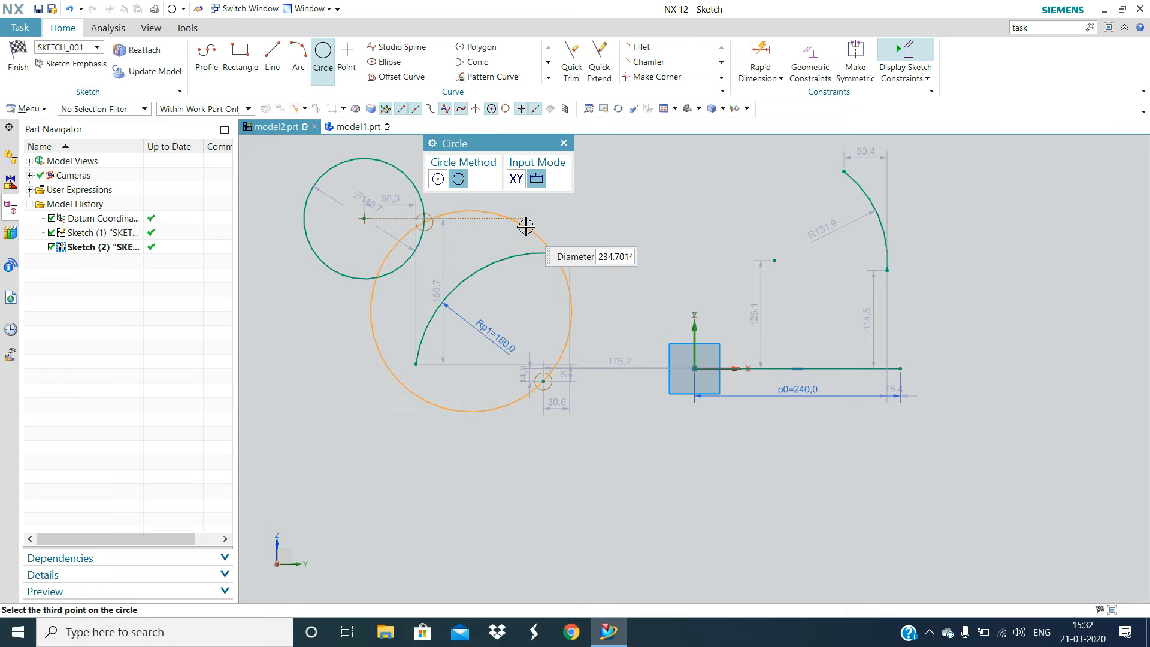
{"action": "left_click", "coordinate": [569, 256]}
Draw a three-point circle about 600 mm in diameter in the empty area on the positive X side of the existing geometry
{"action": "scroll", "coordinate": [642, 416], "scroll_direction": "down", "scroll_amount": 5}
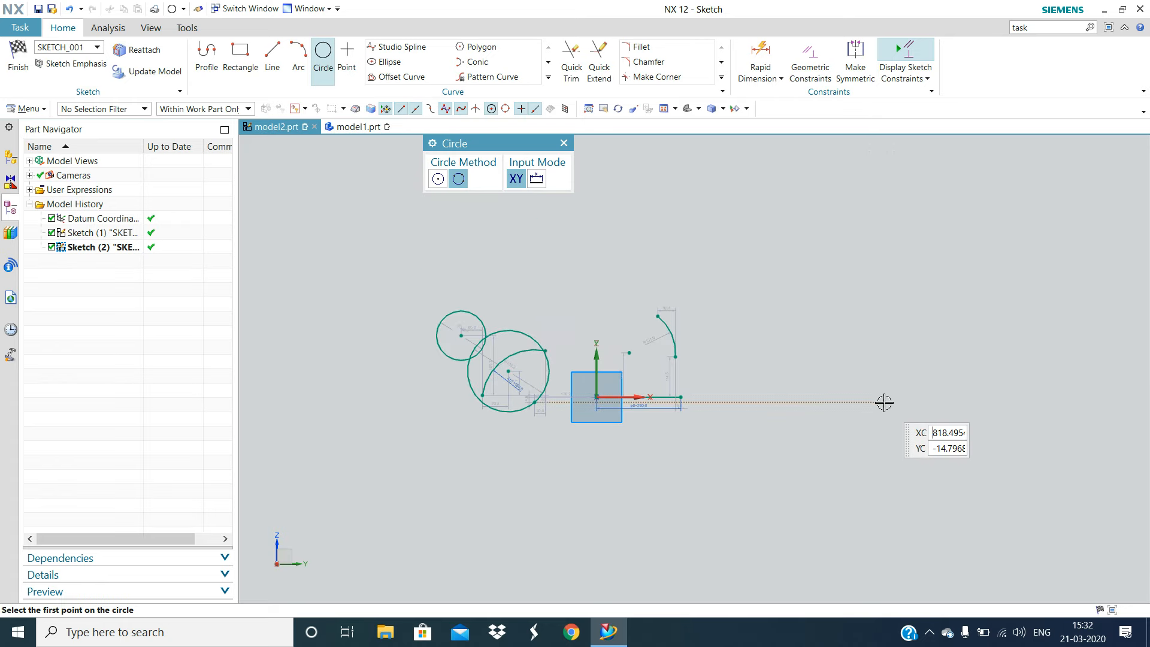
{"action": "left_click", "coordinate": [704, 236]}
{"action": "left_click", "coordinate": [913, 238]}
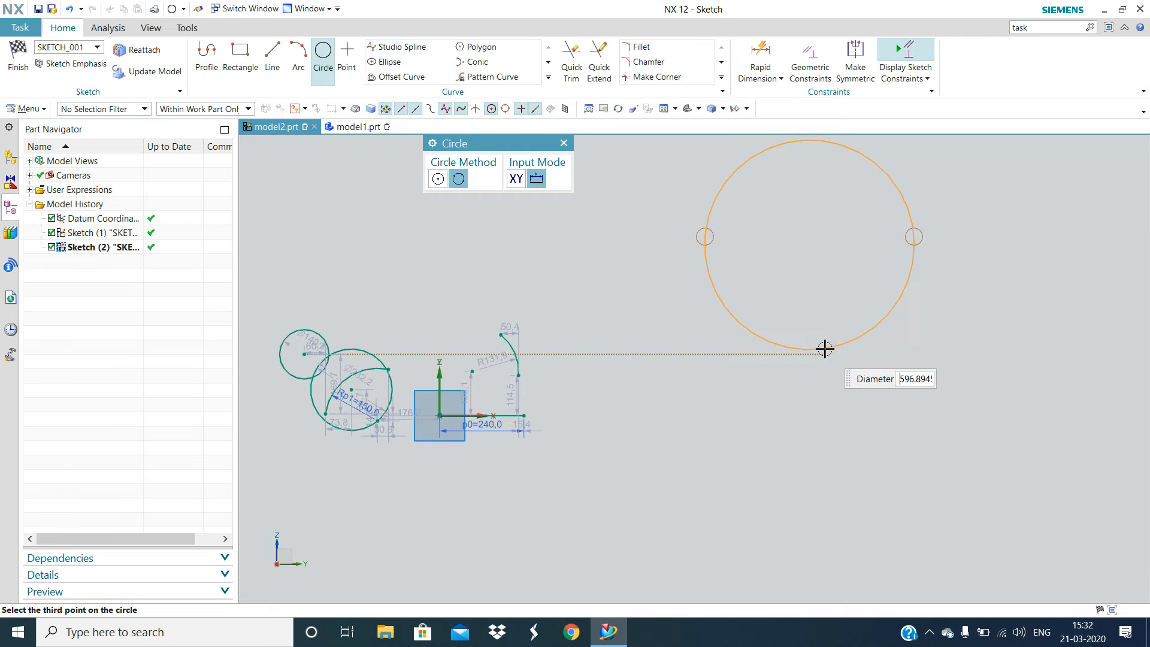
{"action": "left_click", "coordinate": [824, 351]}
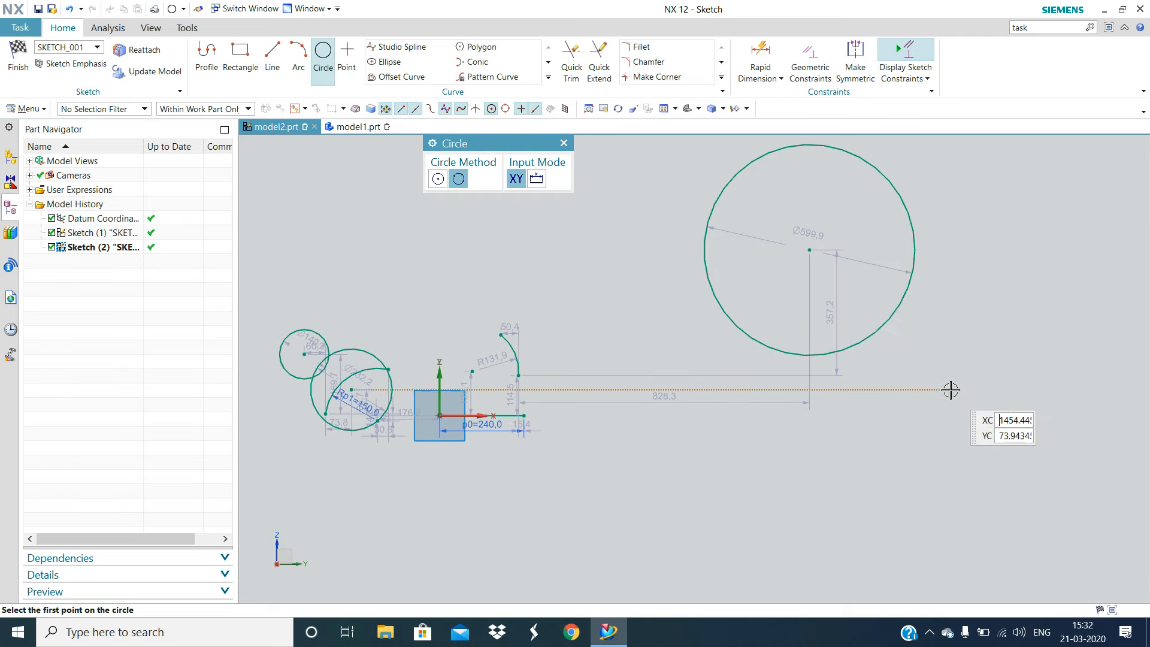
{"action": "key", "text": "Escape"}
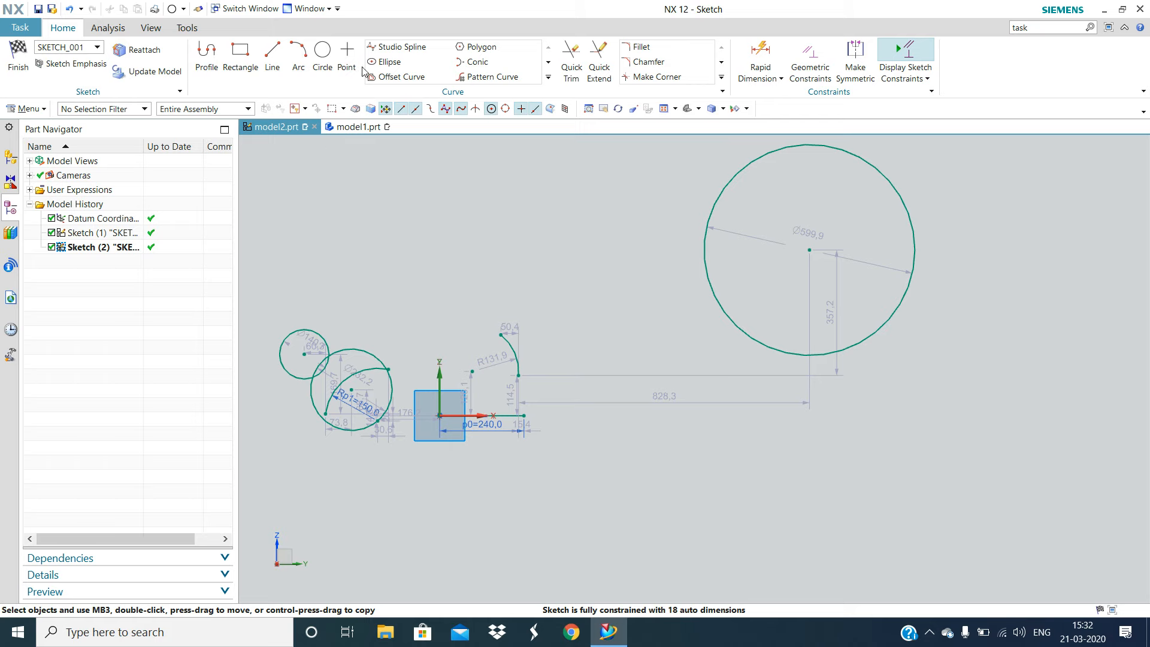
Place four sketch points in a rough quadrilateral on the positive X side of the large circle
{"action": "left_click", "coordinate": [346, 54]}
{"action": "mouse_move", "coordinate": [621, 314]}
{"action": "middle_mouse_down", "text": "shift"}
{"action": "mouse_move", "coordinate": [623, 360]}
{"action": "mouse_move", "coordinate": [610, 373]}
{"action": "middle_mouse_up", "text": "shift"}
{"action": "scroll", "coordinate": [606, 357], "scroll_direction": "down", "scroll_amount": 2}
{"action": "middle_click_drag", "start_coordinate": [916, 303], "coordinate": [662, 299], "text": "shift"}
{"action": "left_click", "coordinate": [673, 235]}
{"action": "left_click", "coordinate": [917, 251]}
{"action": "left_click", "coordinate": [909, 420]}
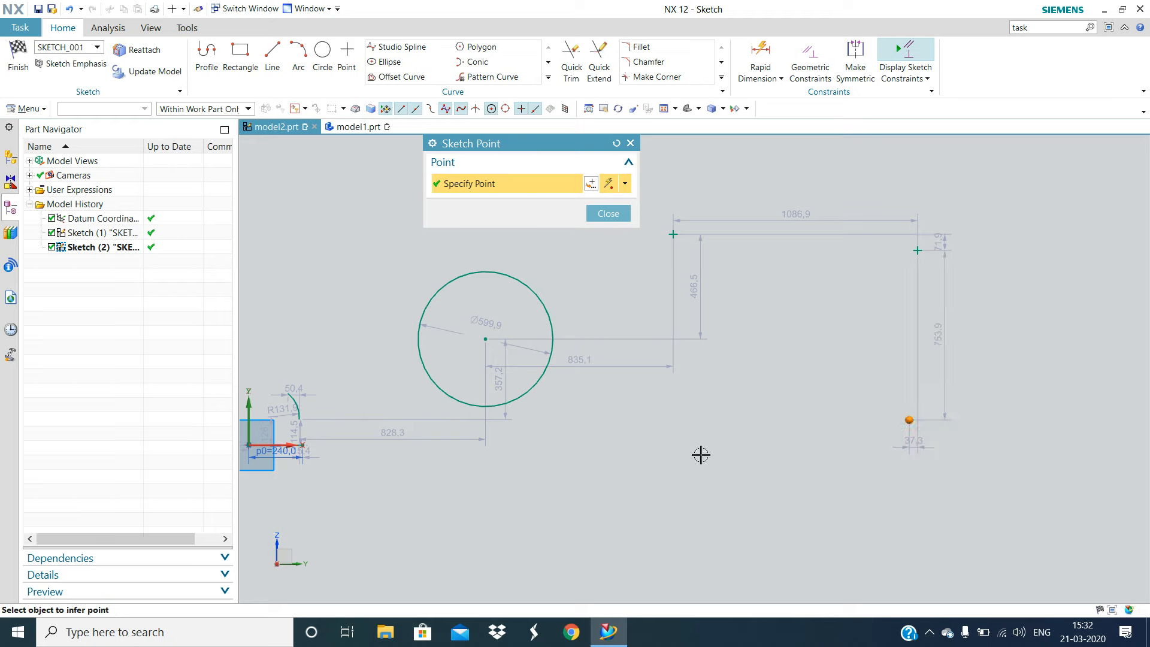
{"action": "left_click", "coordinate": [629, 454]}
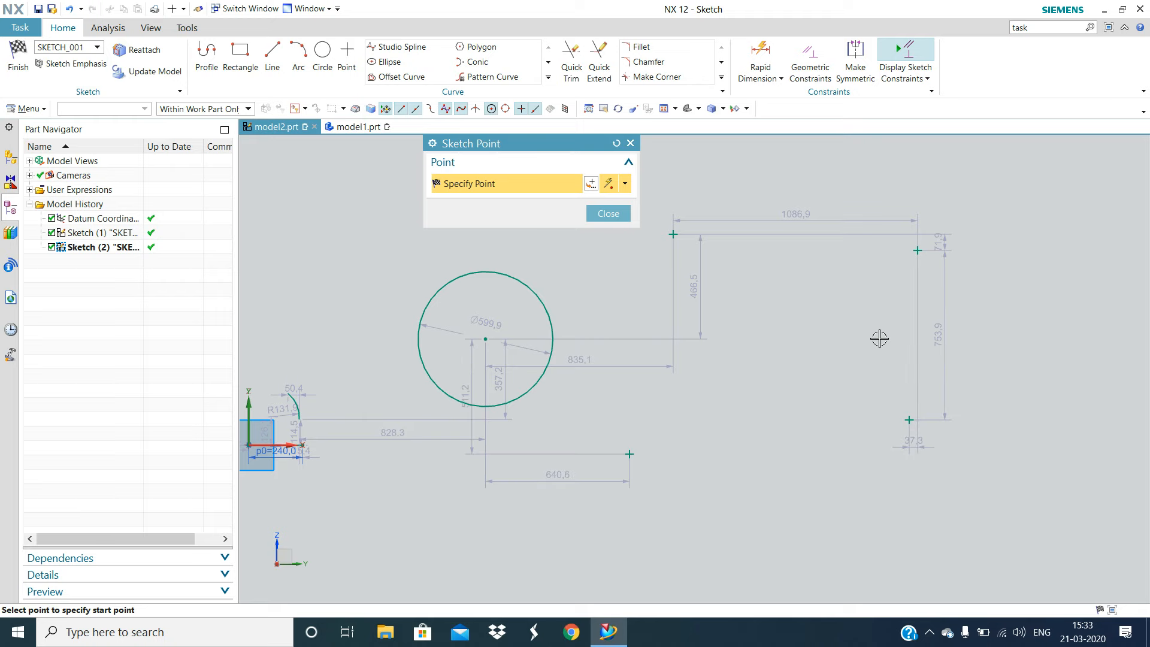
{"action": "left_click", "coordinate": [398, 47]}
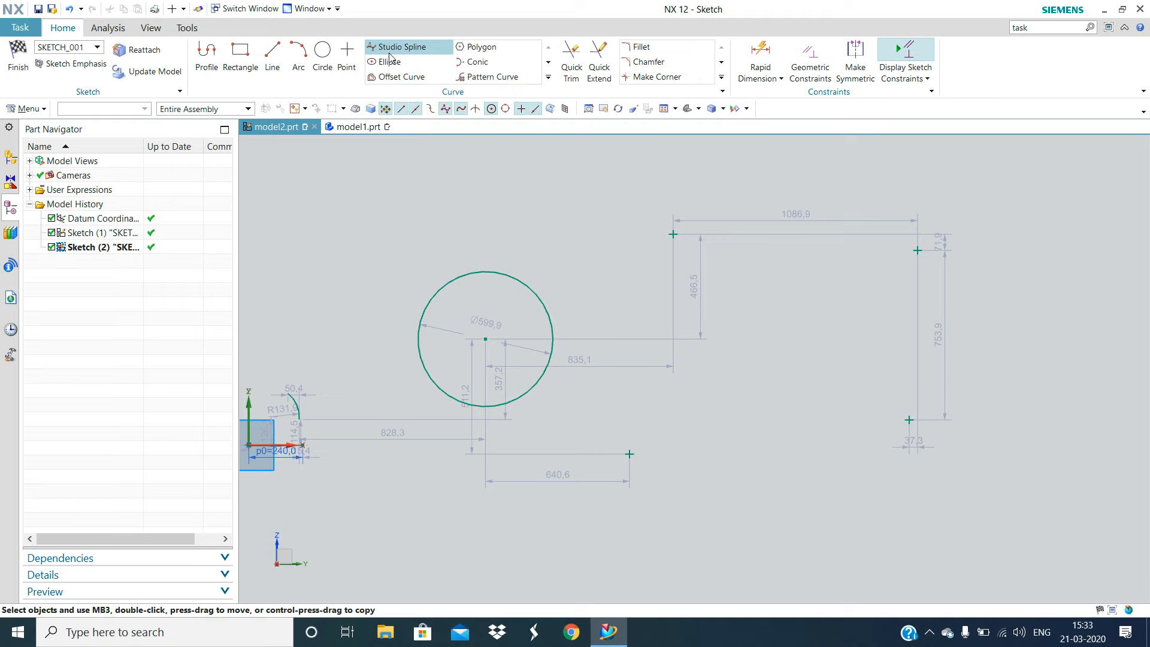
{"action": "left_click_drag", "start_coordinate": [518, 143], "coordinate": [183, 157]}
{"action": "scroll", "coordinate": [654, 359], "scroll_direction": "down", "scroll_amount": 7}
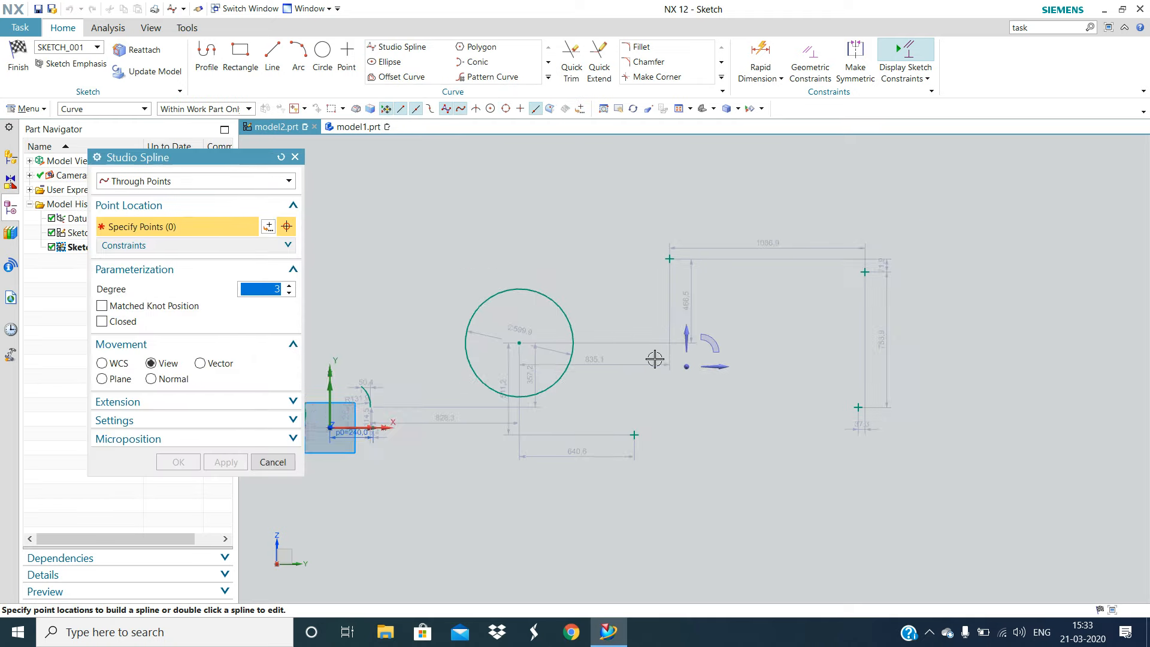
{"action": "left_click", "coordinate": [813, 278]}
{"action": "left_click", "coordinate": [911, 239]}
{"action": "left_click", "coordinate": [1003, 338]}
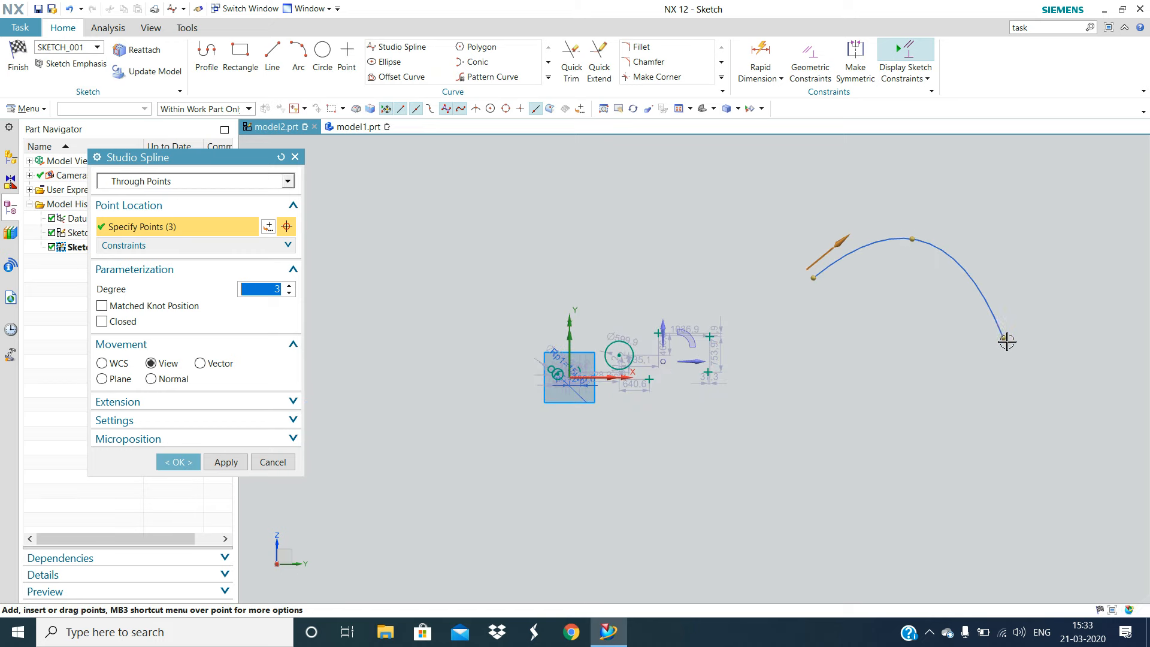
{"action": "left_click", "coordinate": [1054, 381]}
{"action": "left_click", "coordinate": [1078, 300]}
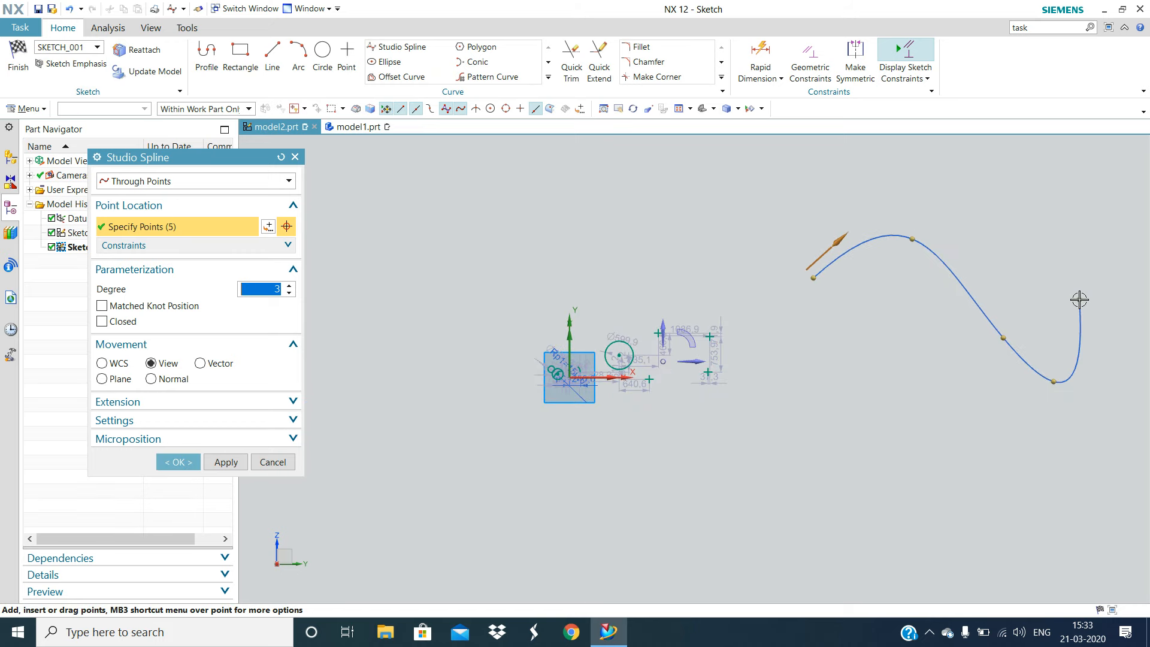
{"action": "key", "text": "Escape"}
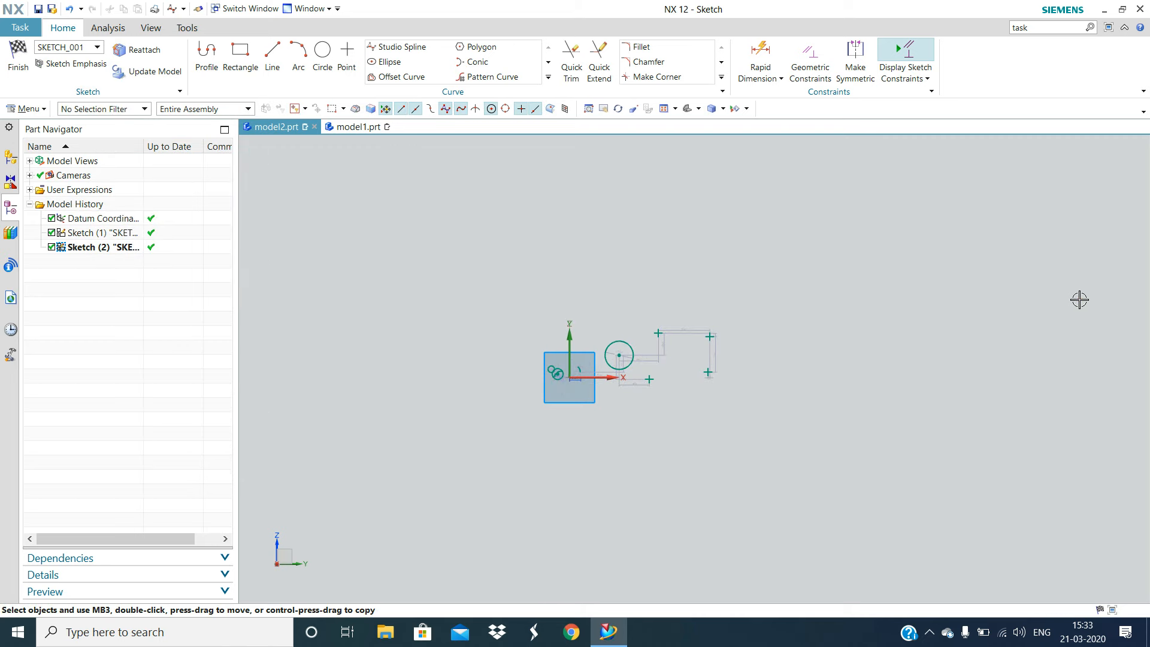
{"action": "left_click", "coordinate": [383, 47]}
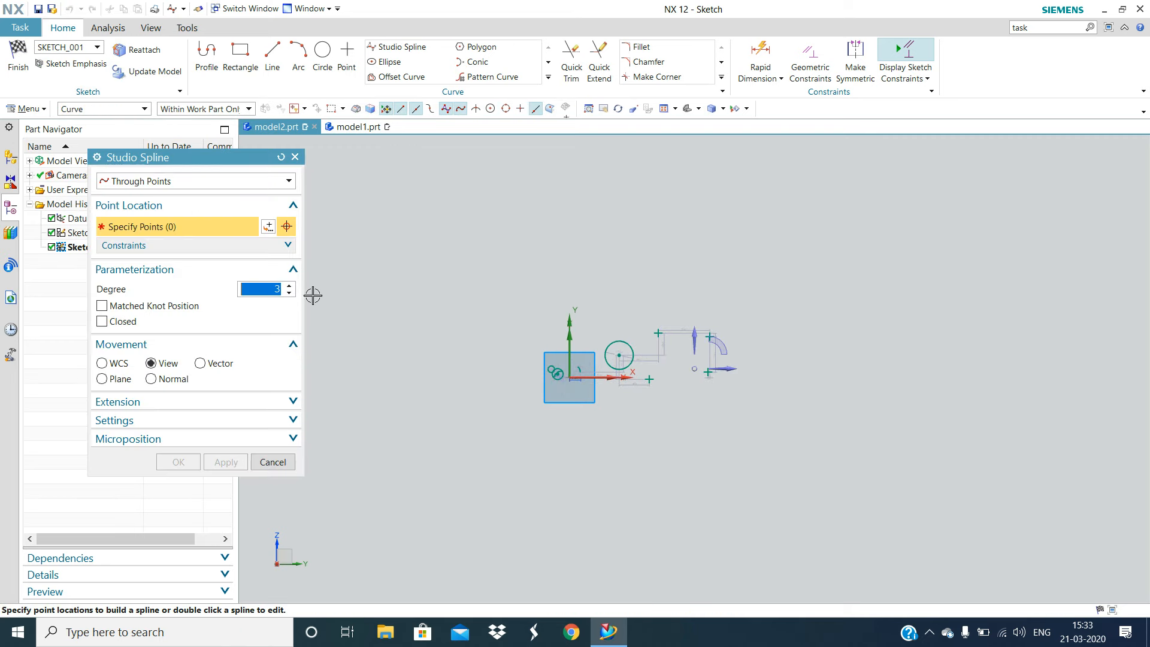
{"action": "left_click", "coordinate": [355, 306]}
{"action": "left_click", "coordinate": [471, 216]}
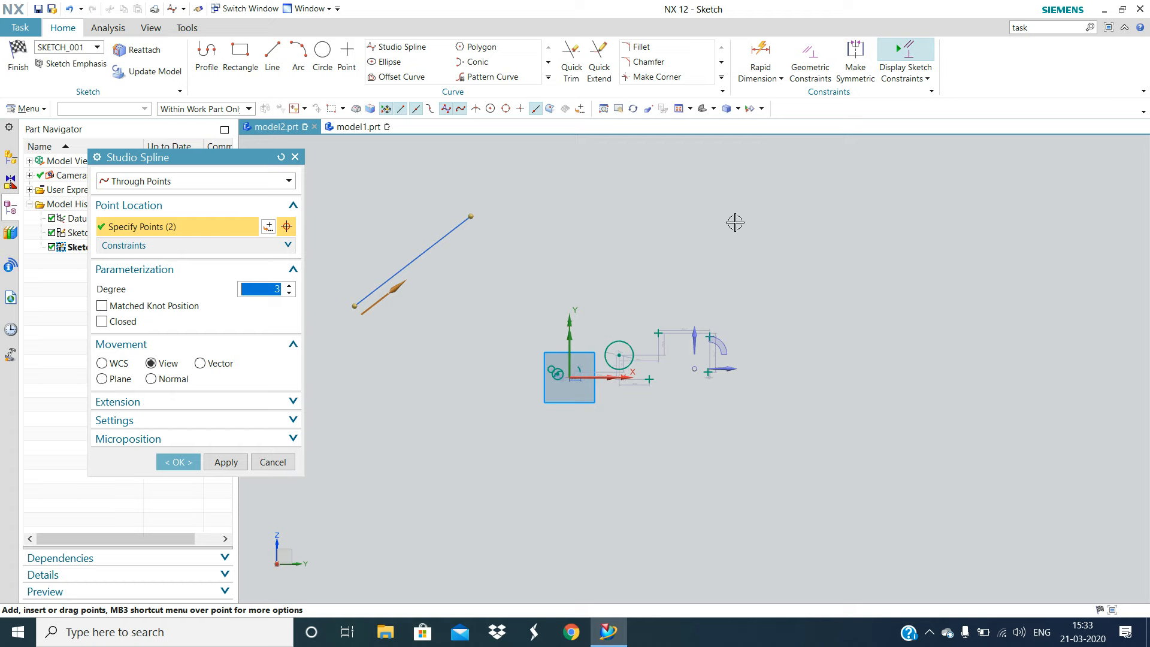
{"action": "left_click", "coordinate": [734, 222]}
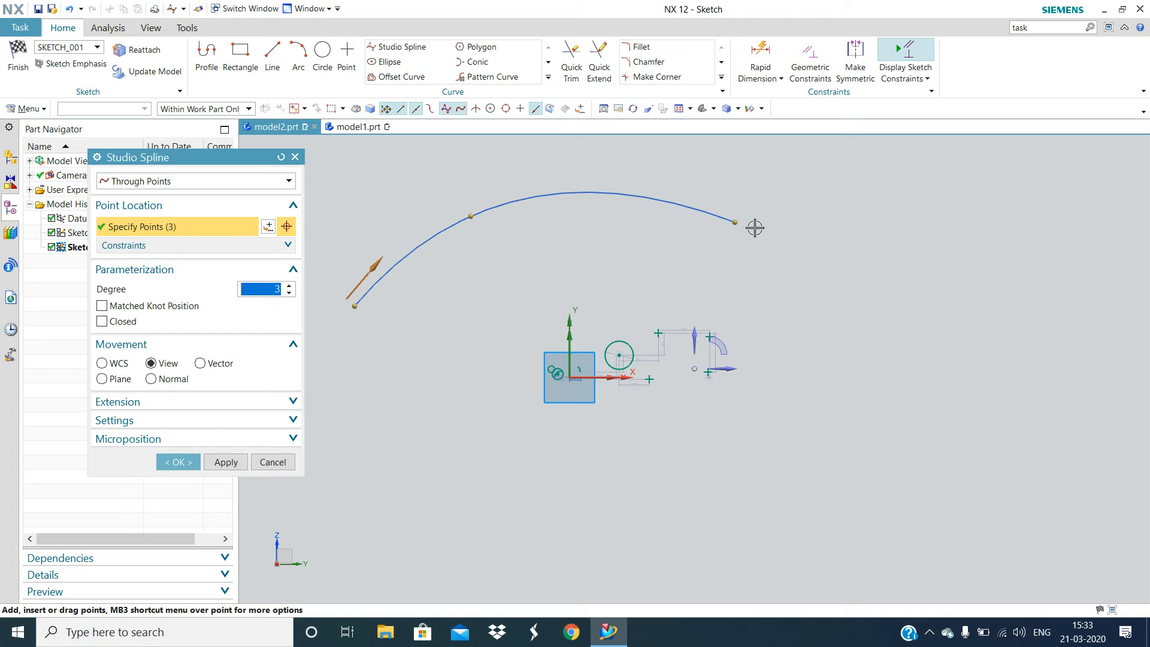
{"action": "left_click", "coordinate": [918, 206]}
{"action": "left_click", "coordinate": [918, 206]}
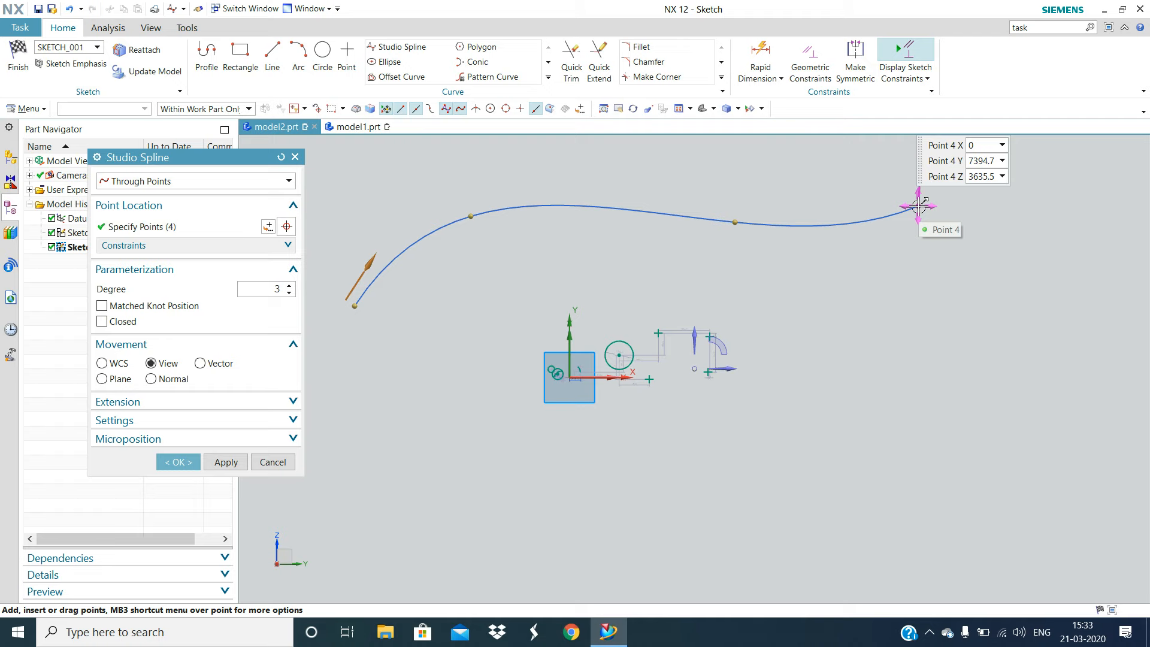
{"action": "key", "text": "Escape"}
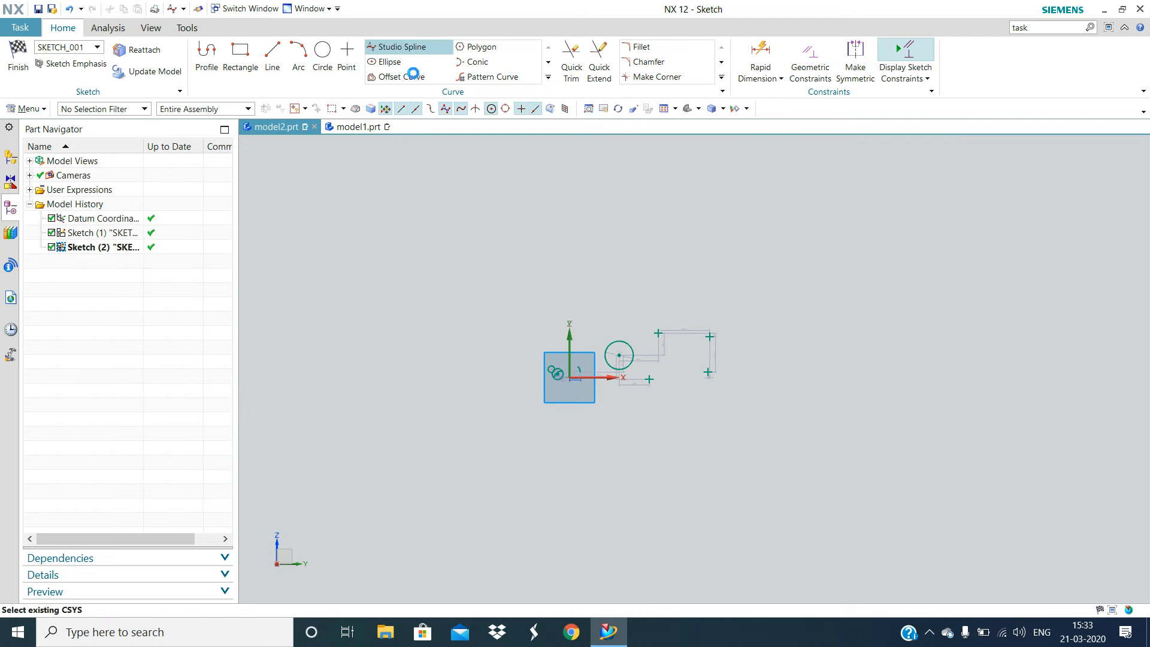
Draw a degree 3 Through Points studio spline with five points, wavy and about 11,500 mm wide, above the existing geometry
{"action": "left_click", "coordinate": [400, 47]}
{"action": "left_click", "coordinate": [433, 261]}
{"action": "left_click", "coordinate": [610, 188]}
{"action": "left_click", "coordinate": [776, 238]}
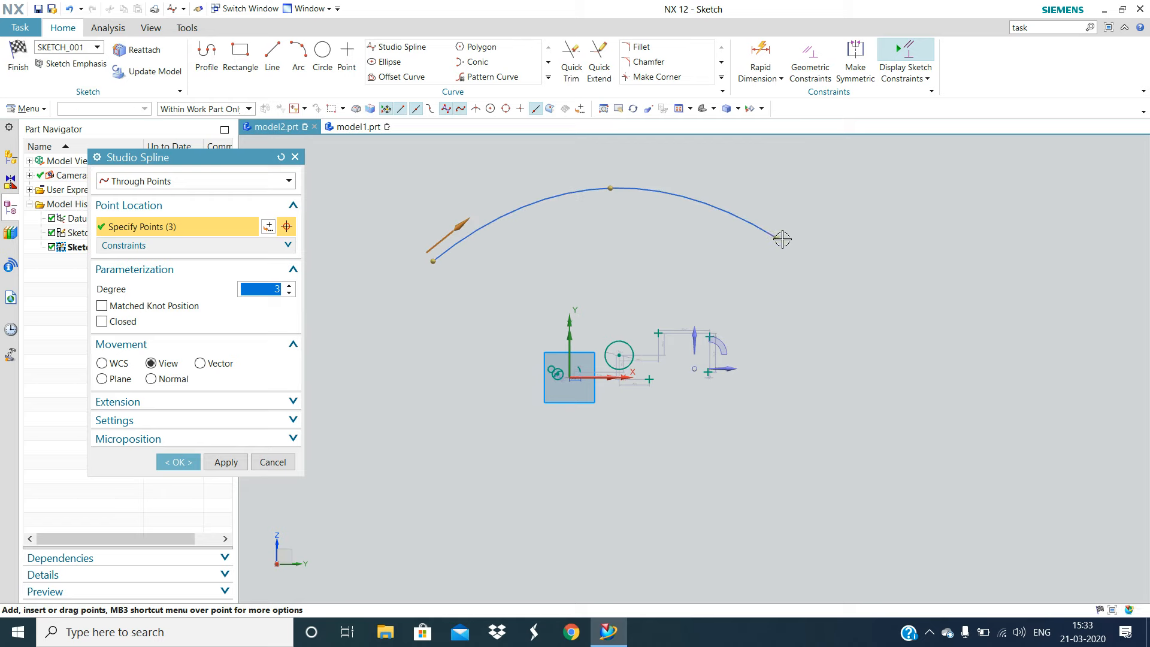
{"action": "left_click", "coordinate": [916, 217]}
{"action": "right_click", "coordinate": [916, 216]}
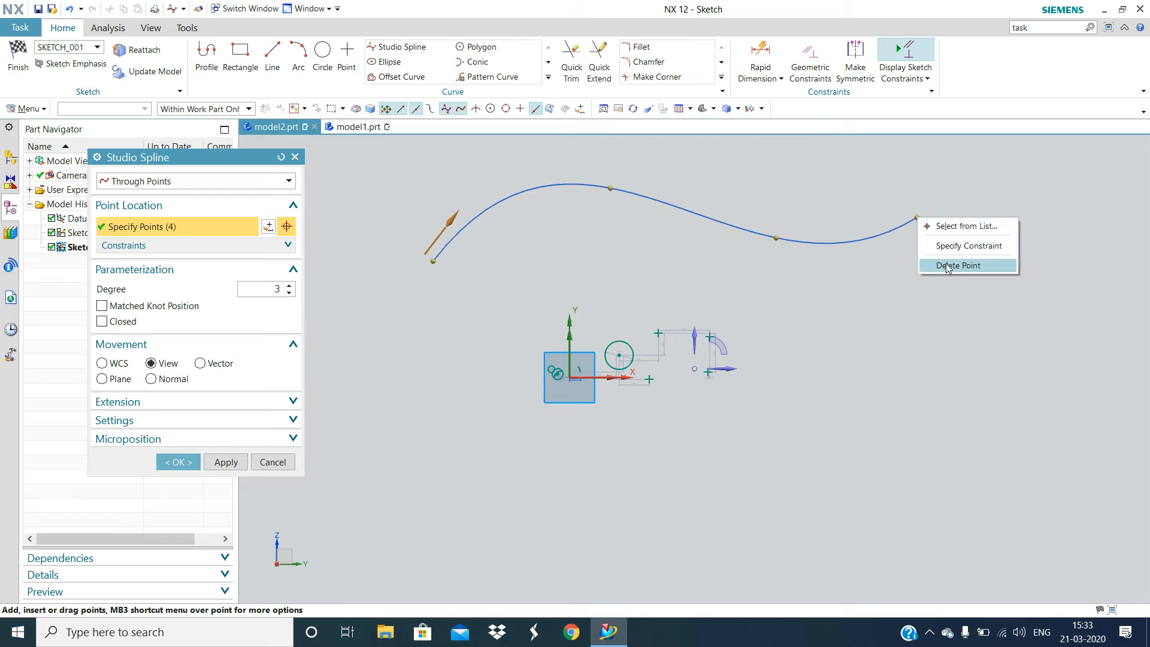
{"action": "left_click", "coordinate": [975, 181]}
{"action": "left_click", "coordinate": [976, 185]}
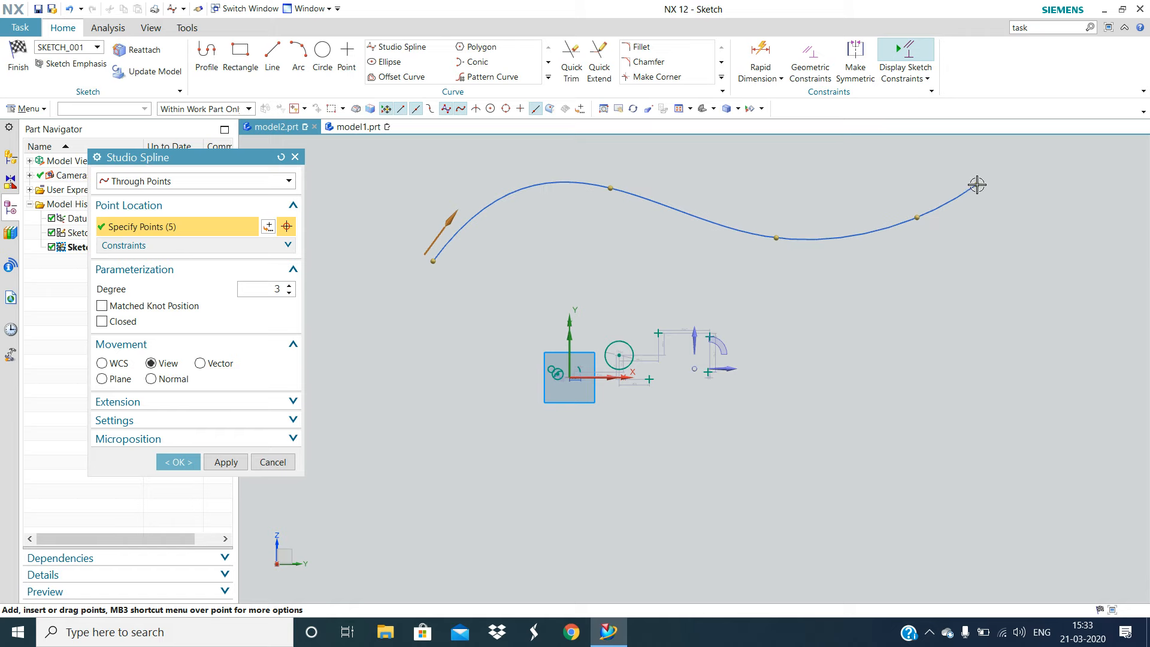
{"action": "left_click", "coordinate": [180, 462]}
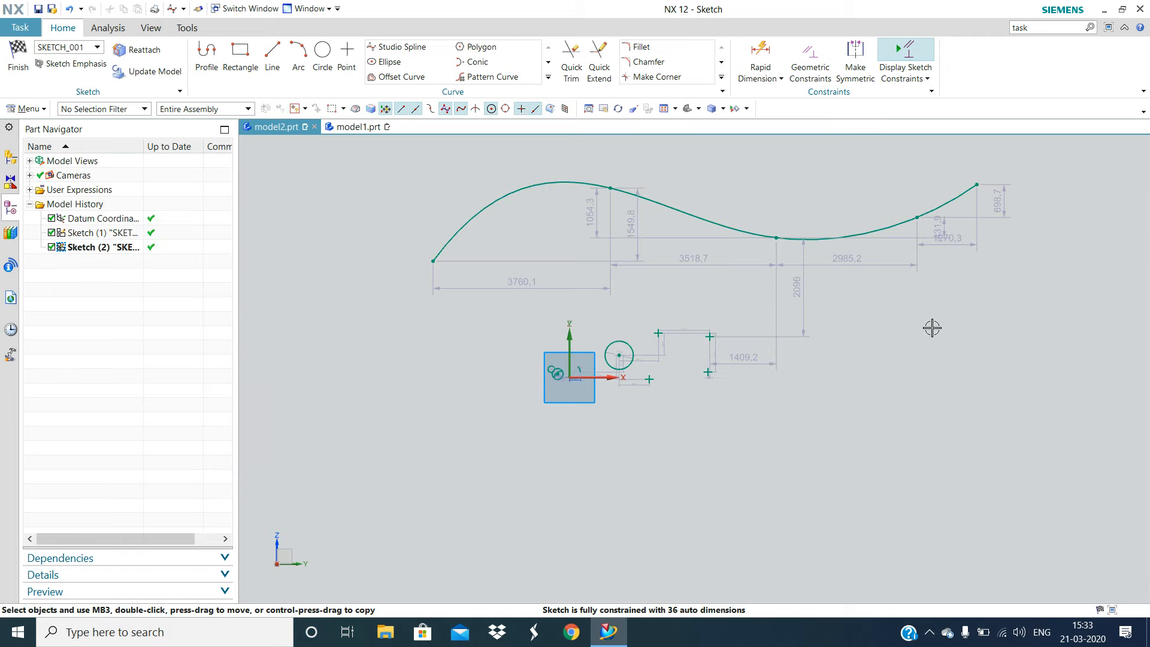
Reshape the studio spline by moving its second and fourth through points toward negative X and its third point downward
{"action": "left_click_drag", "start_coordinate": [611, 189], "coordinate": [571, 213]}
{"action": "mouse_move", "coordinate": [777, 239]}
{"action": "left_mouse_down"}
{"action": "mouse_move", "coordinate": [760, 187]}
{"action": "mouse_move", "coordinate": [774, 282]}
{"action": "left_mouse_up"}
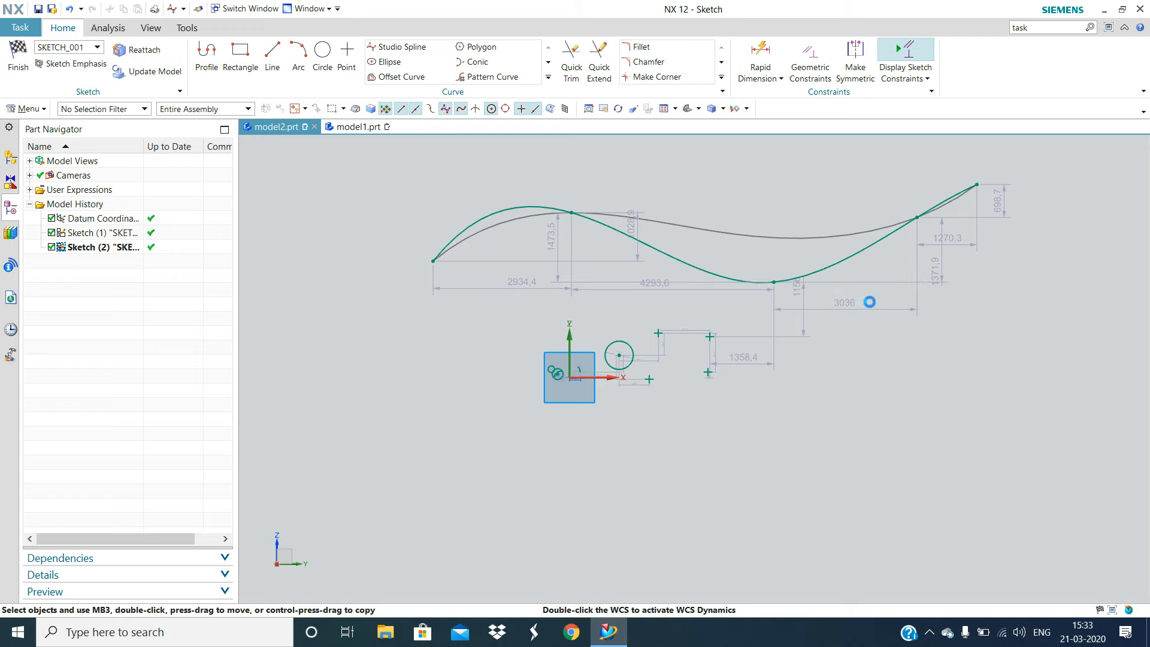
{"action": "mouse_move", "coordinate": [958, 354]}
{"action": "middle_mouse_down", "text": "shift"}
{"action": "mouse_move", "coordinate": [850, 400]}
{"action": "mouse_move", "coordinate": [776, 413]}
{"action": "middle_mouse_up", "text": "shift"}
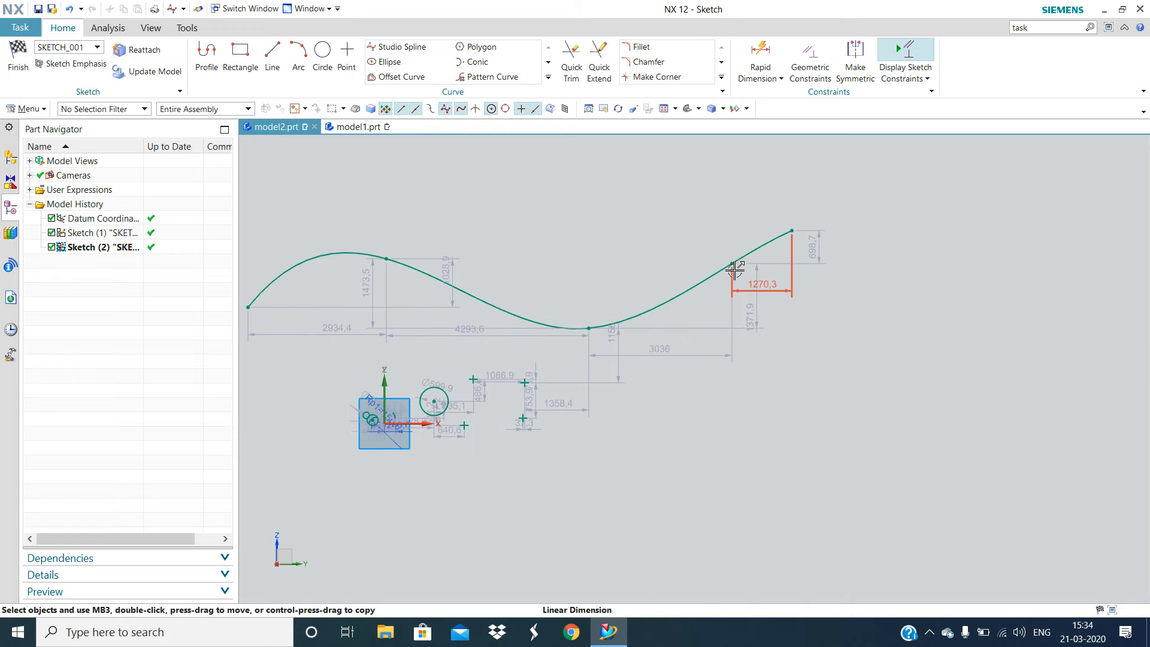
{"action": "left_click_drag", "start_coordinate": [732, 264], "coordinate": [705, 246]}
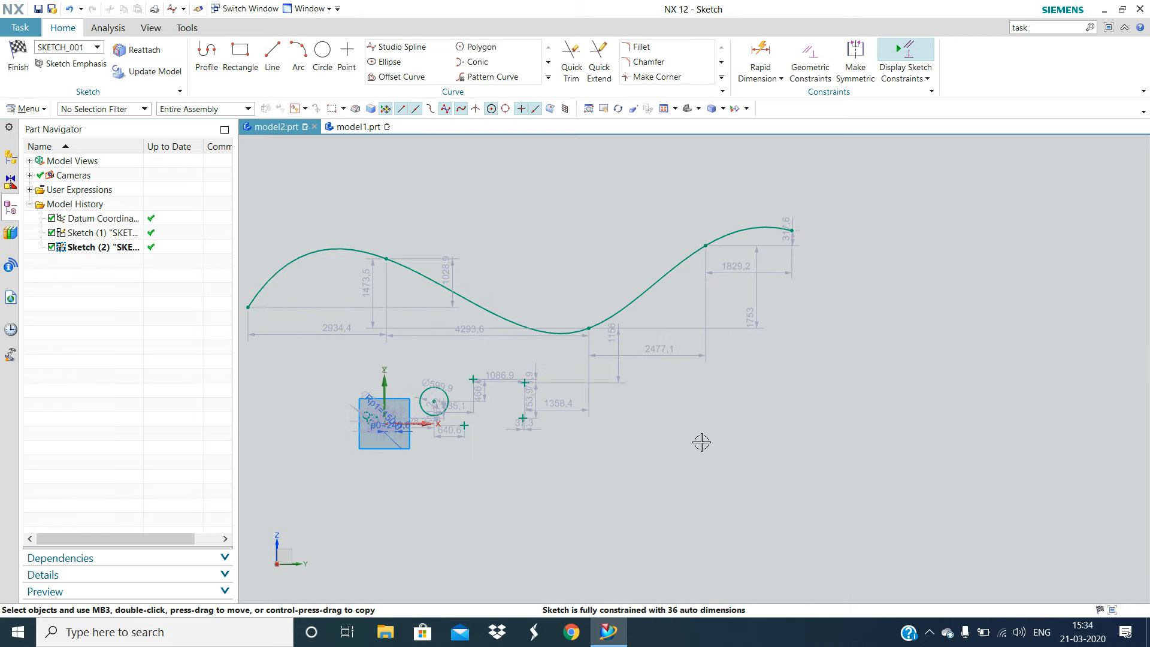
{"action": "middle_click_drag", "start_coordinate": [701, 442], "coordinate": [840, 407], "text": "shift"}
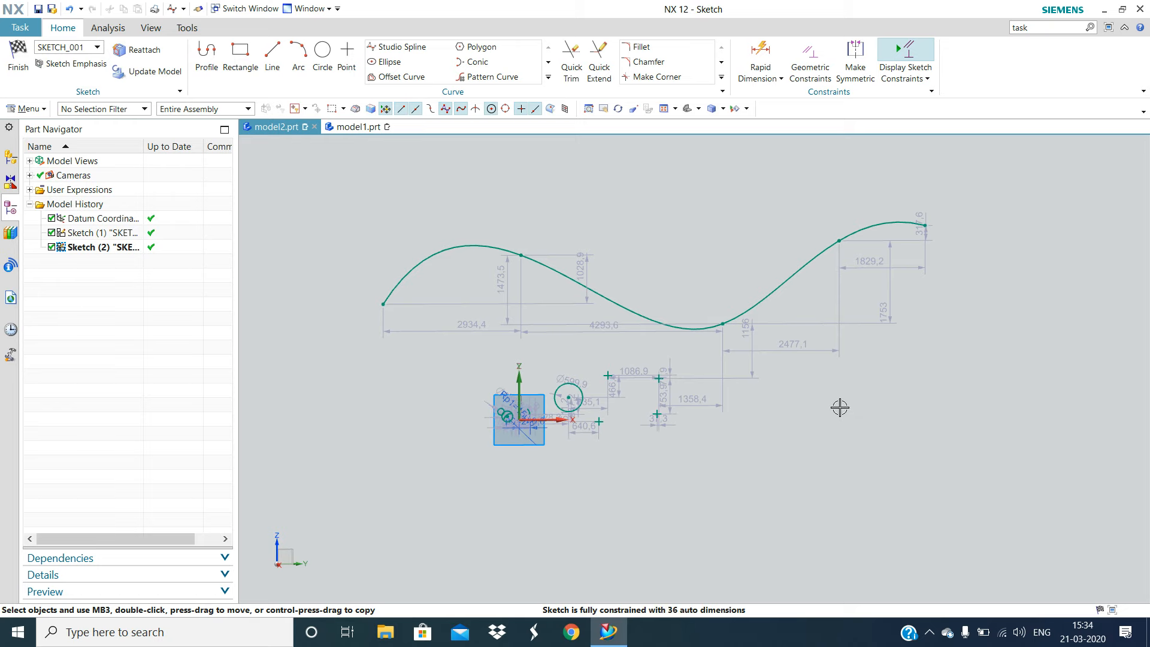
{"action": "scroll", "coordinate": [839, 407], "scroll_direction": "down", "scroll_amount": 1}
{"action": "scroll", "coordinate": [839, 407], "scroll_direction": "up", "scroll_amount": 1}
Draw a six-sided polygon with an inscribed radius of about 5600 mm in the empty area on the spline's positive X side
{"action": "left_click", "coordinate": [475, 48]}
{"action": "middle_click_drag", "start_coordinate": [670, 288], "coordinate": [501, 258], "text": "shift"}
{"action": "scroll", "coordinate": [546, 289], "scroll_direction": "down", "scroll_amount": 4}
{"action": "middle_click_drag", "start_coordinate": [883, 412], "coordinate": [692, 435], "text": "shift"}
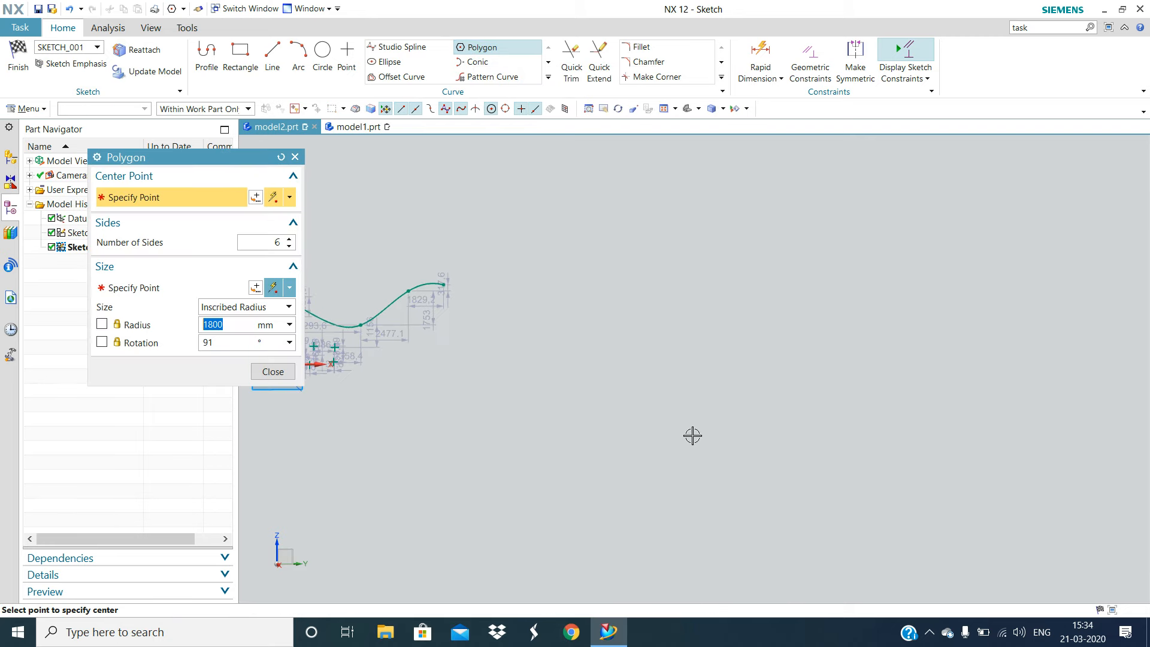
{"action": "left_click", "coordinate": [717, 285]}
{"action": "left_click", "coordinate": [710, 277]}
{"action": "left_click", "coordinate": [693, 274]}
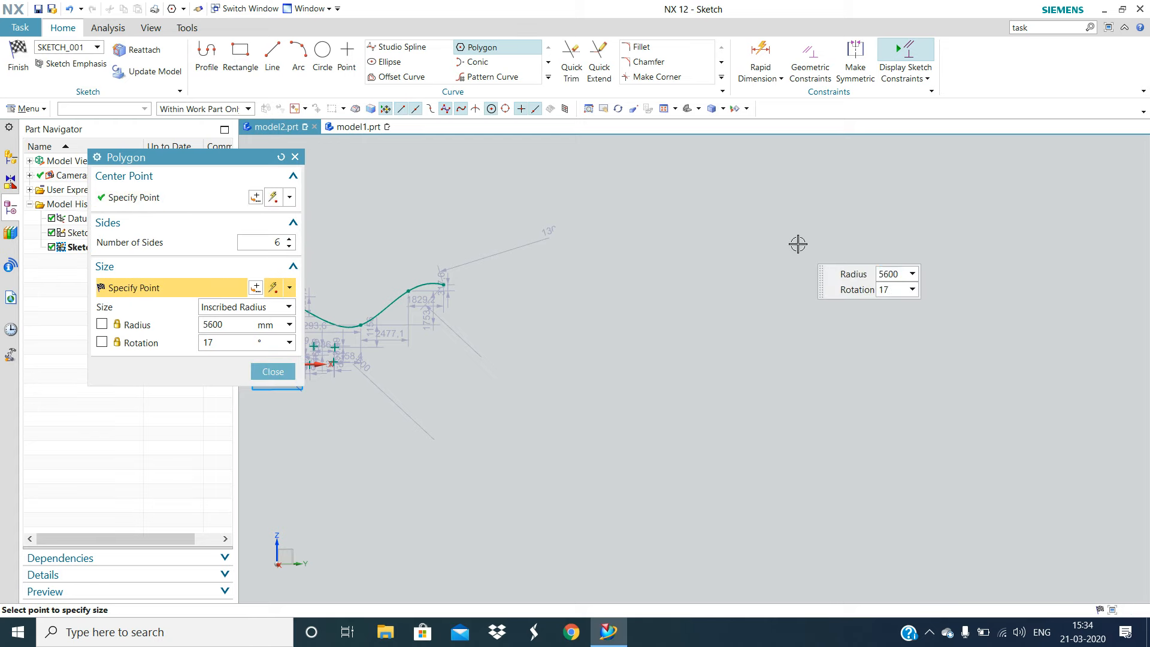
{"action": "left_click", "coordinate": [795, 244]}
Draw a second six-sided polygon overlapping the first one, with an inscribed radius of about 7000 mm and 357° rotation
{"action": "left_click", "coordinate": [682, 196]}
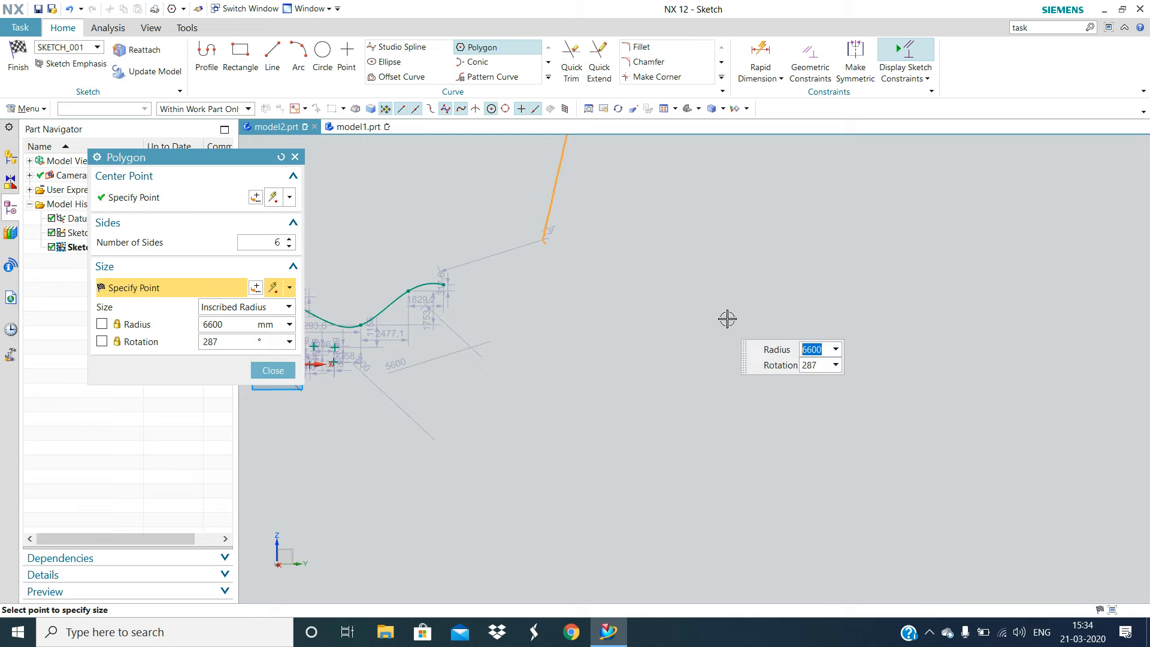
{"action": "scroll", "coordinate": [821, 323], "scroll_direction": "down", "scroll_amount": 3}
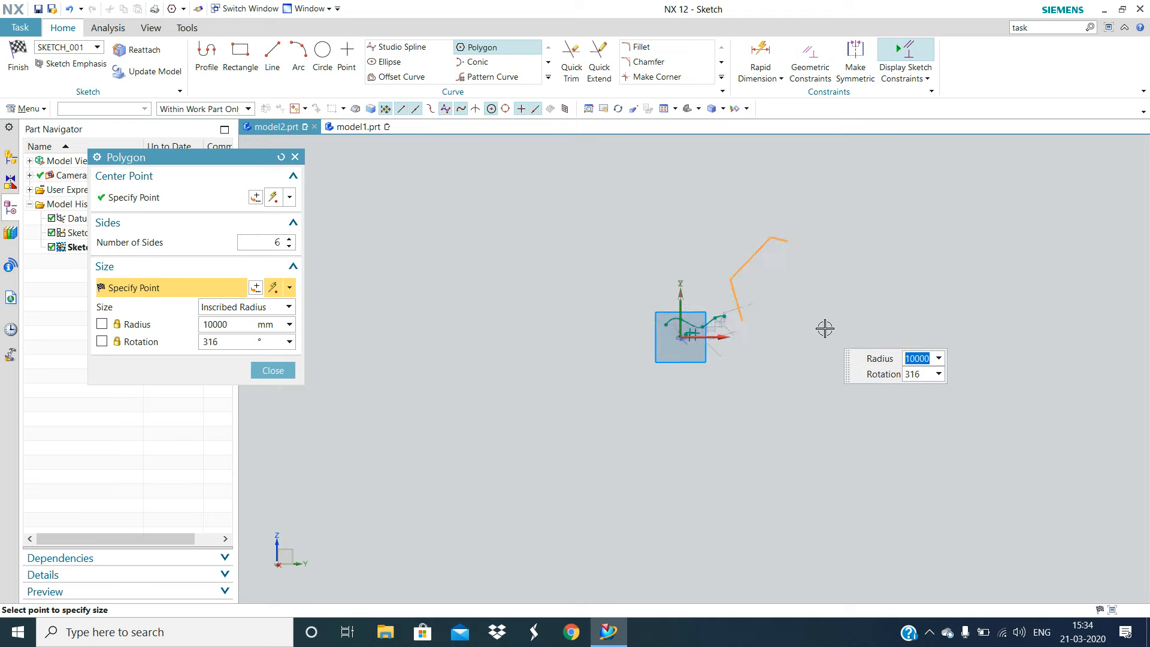
{"action": "left_click", "coordinate": [833, 294]}
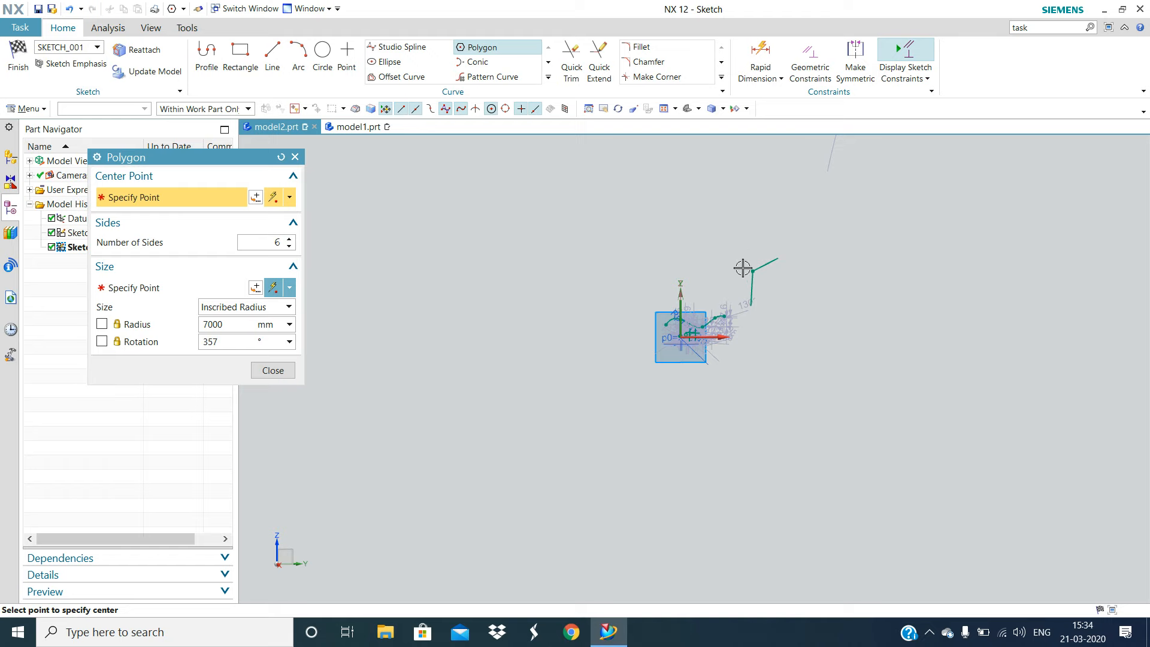
Draw a third six-sided polygon with an inscribed radius of about 6500 mm and 356° rotation, above the origin on the negative X side
{"action": "left_click", "coordinate": [664, 109]}
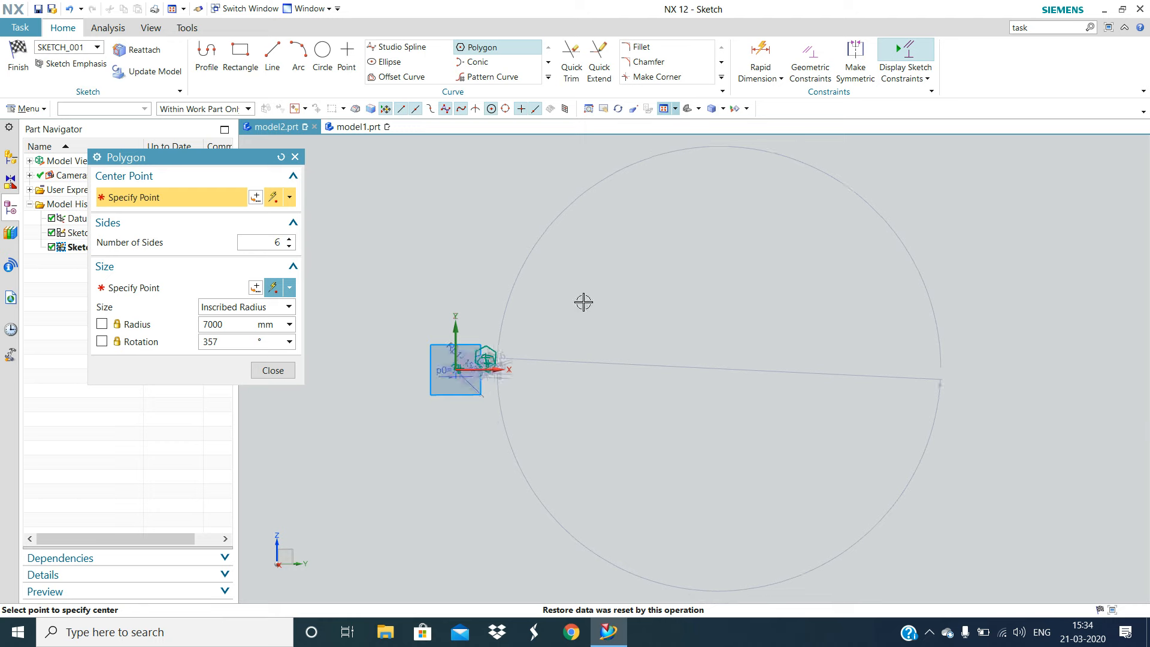
{"action": "scroll", "coordinate": [518, 341], "scroll_direction": "up", "scroll_amount": 5}
{"action": "middle_click_drag", "start_coordinate": [457, 393], "coordinate": [702, 406], "text": "shift"}
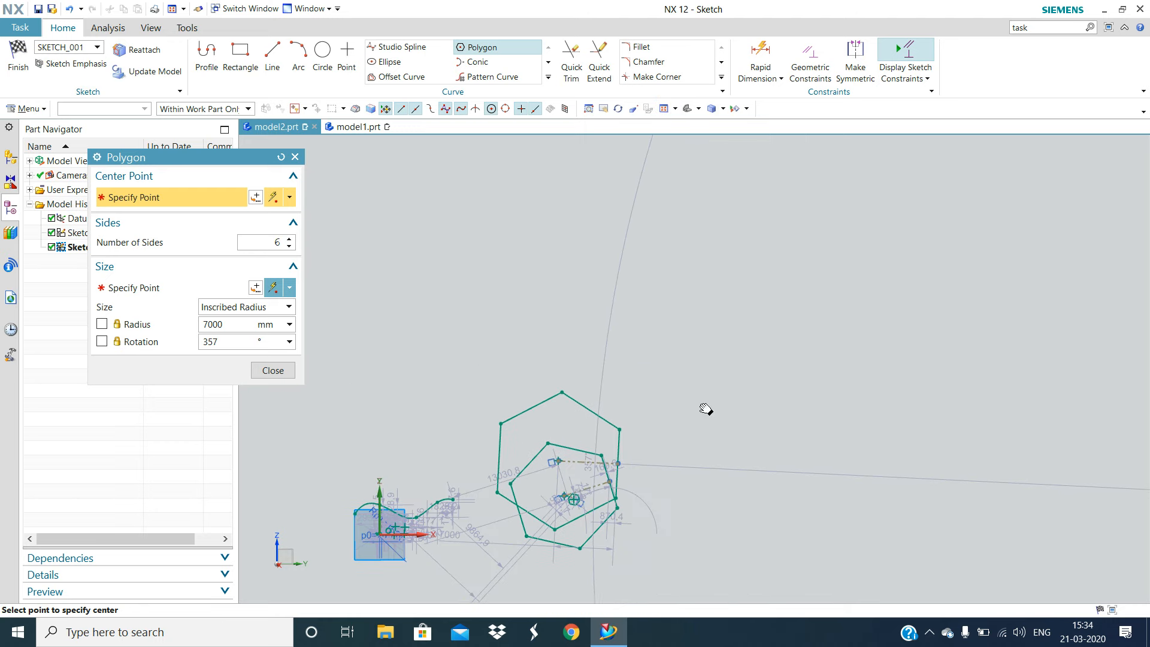
{"action": "scroll", "coordinate": [684, 396], "scroll_direction": "down", "scroll_amount": 2}
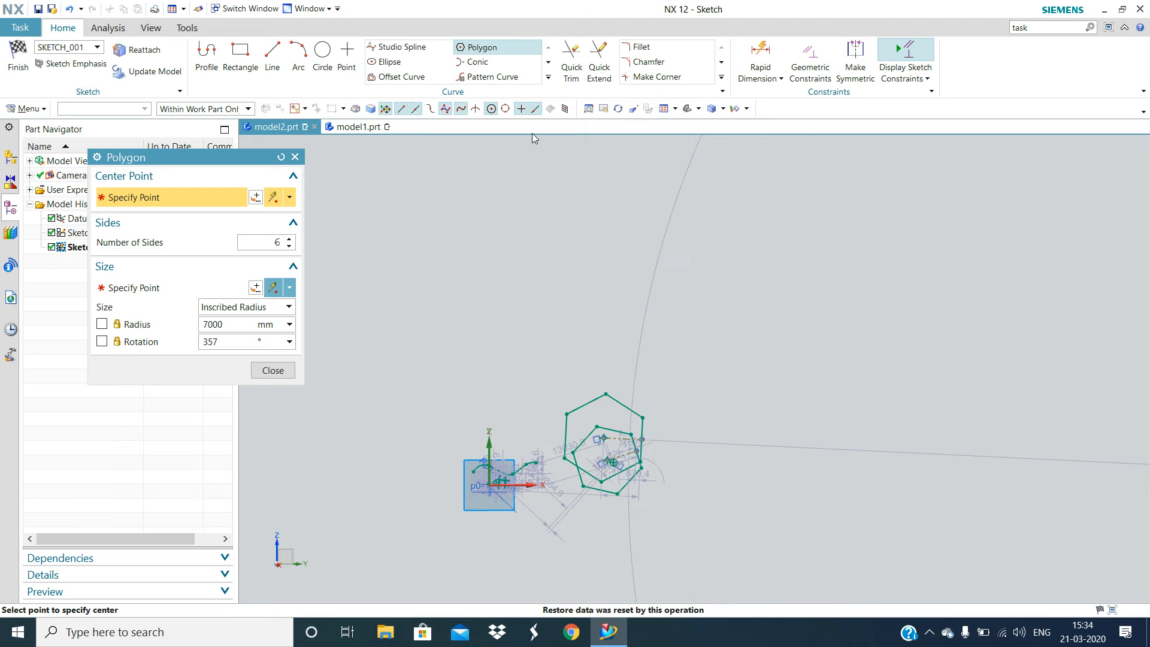
{"action": "left_click", "coordinate": [402, 268]}
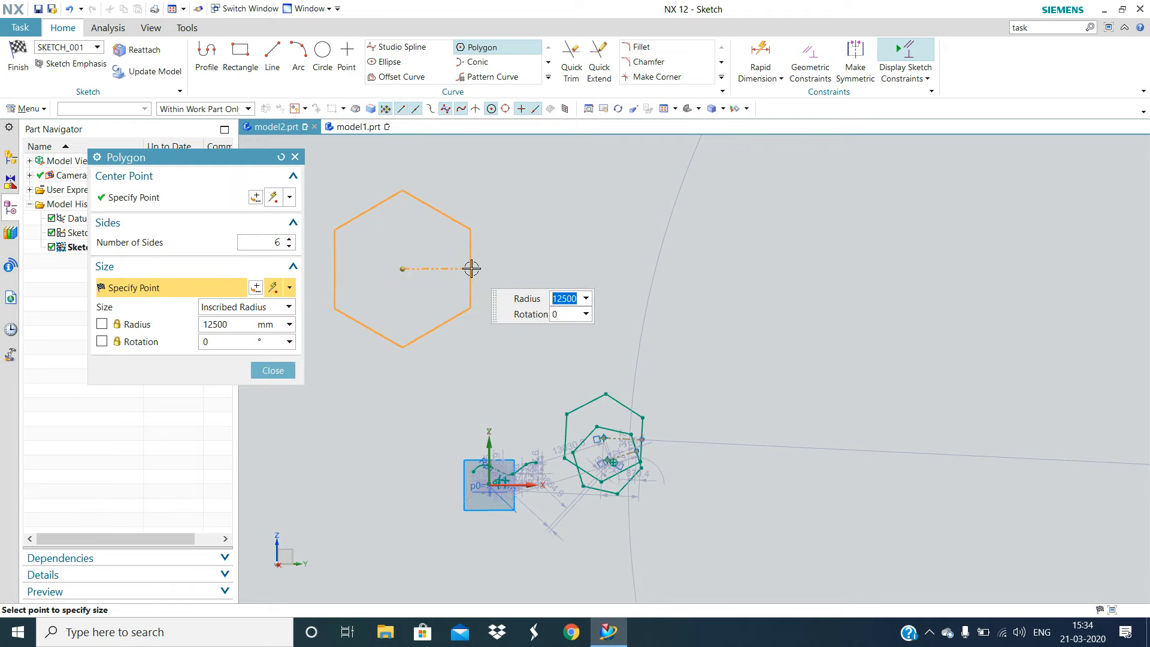
{"action": "left_click", "coordinate": [439, 271]}
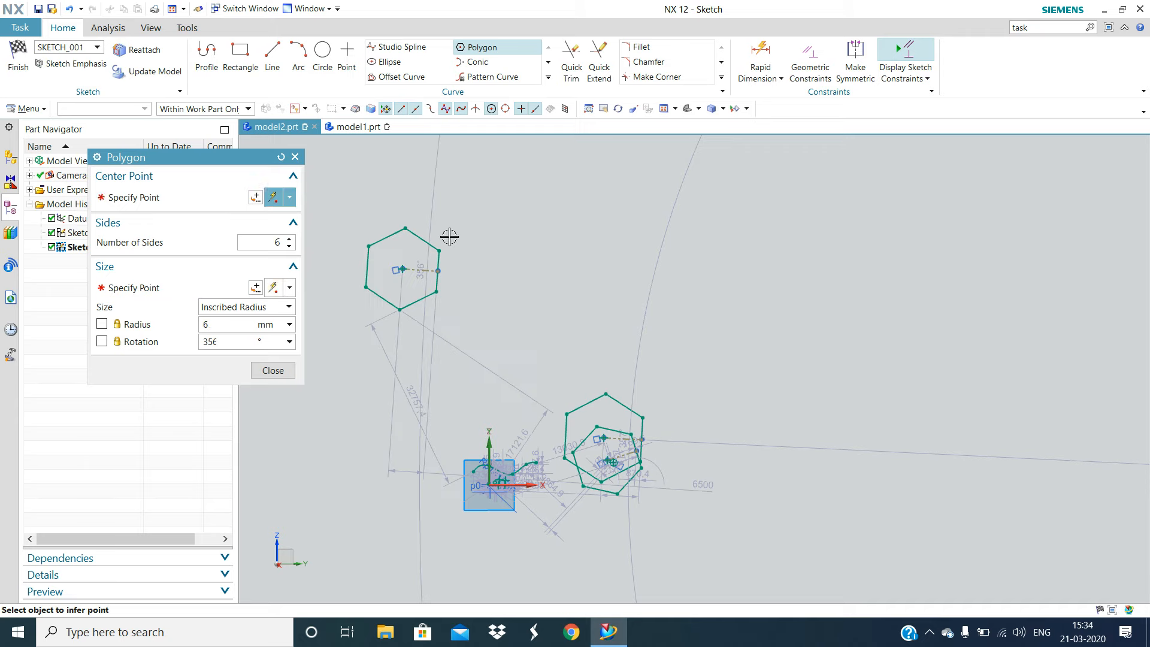
Create a closed ellipse with major radius 120.73 mm and minor radius 64.19 mm above the two overlapping hexagons, toward positive X
{"action": "left_click", "coordinate": [390, 63]}
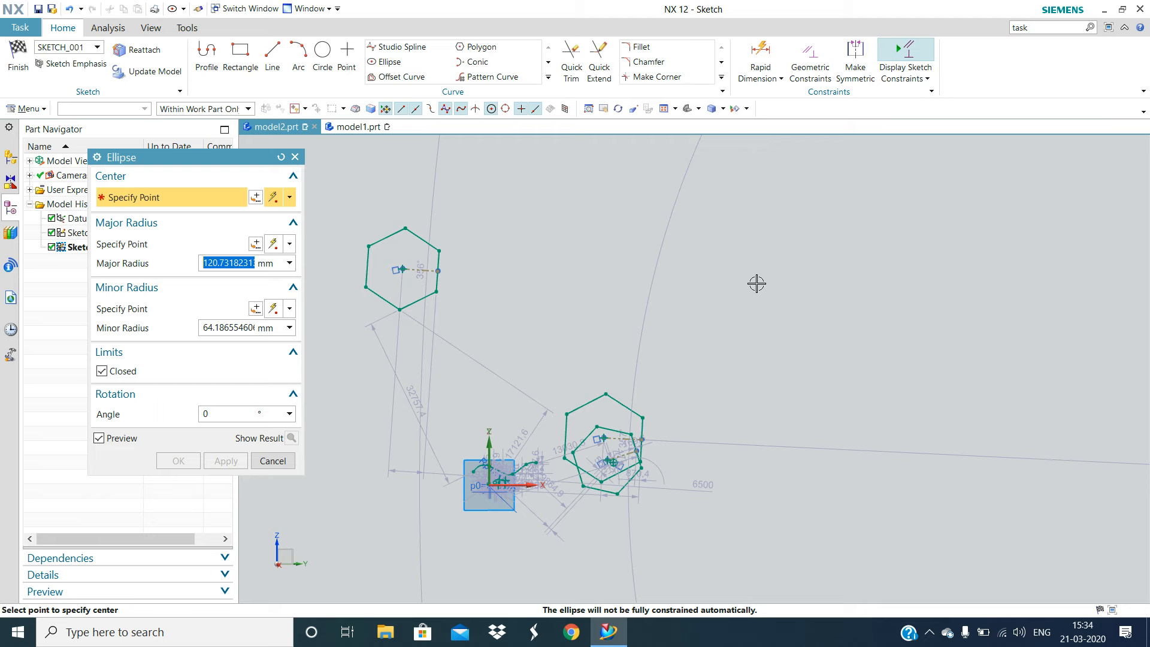
{"action": "left_click", "coordinate": [730, 330]}
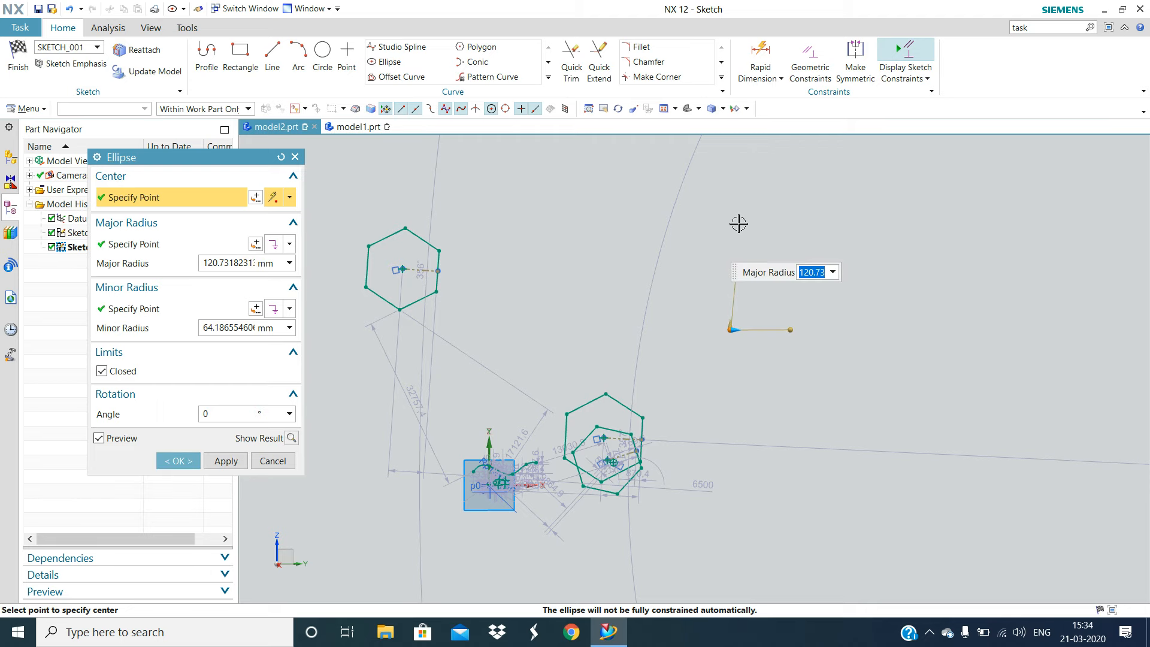
{"action": "left_click", "coordinate": [733, 198]}
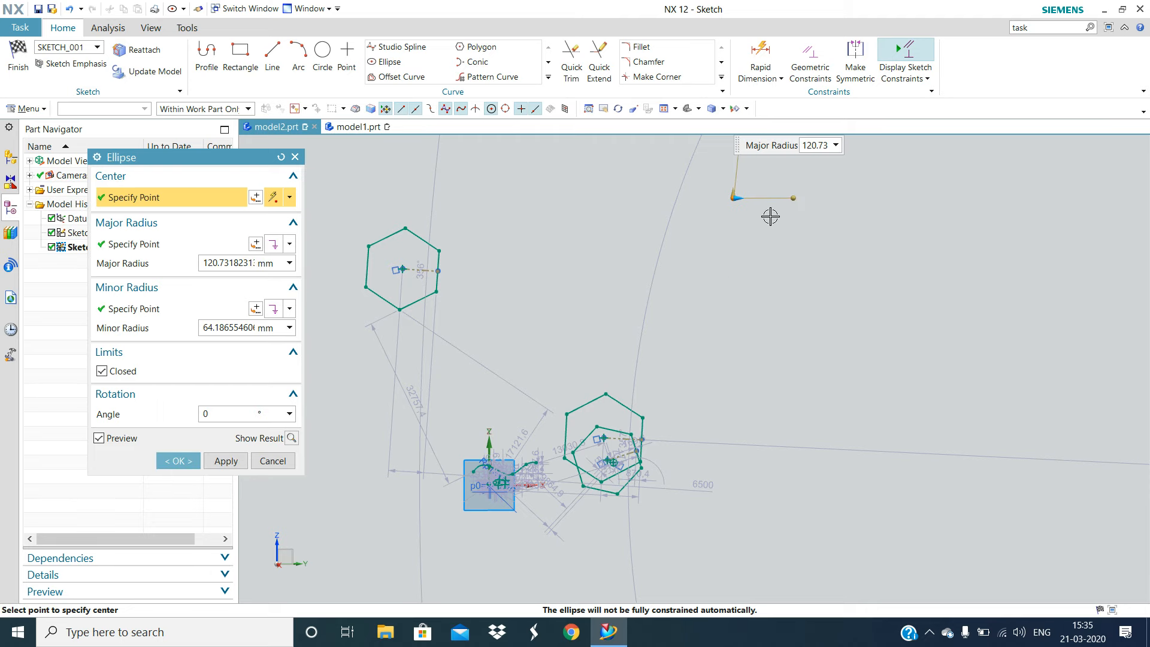
{"action": "left_click", "coordinate": [777, 307]}
{"action": "left_click", "coordinate": [859, 287]}
{"action": "left_click", "coordinate": [772, 286]}
{"action": "left_click", "coordinate": [718, 267]}
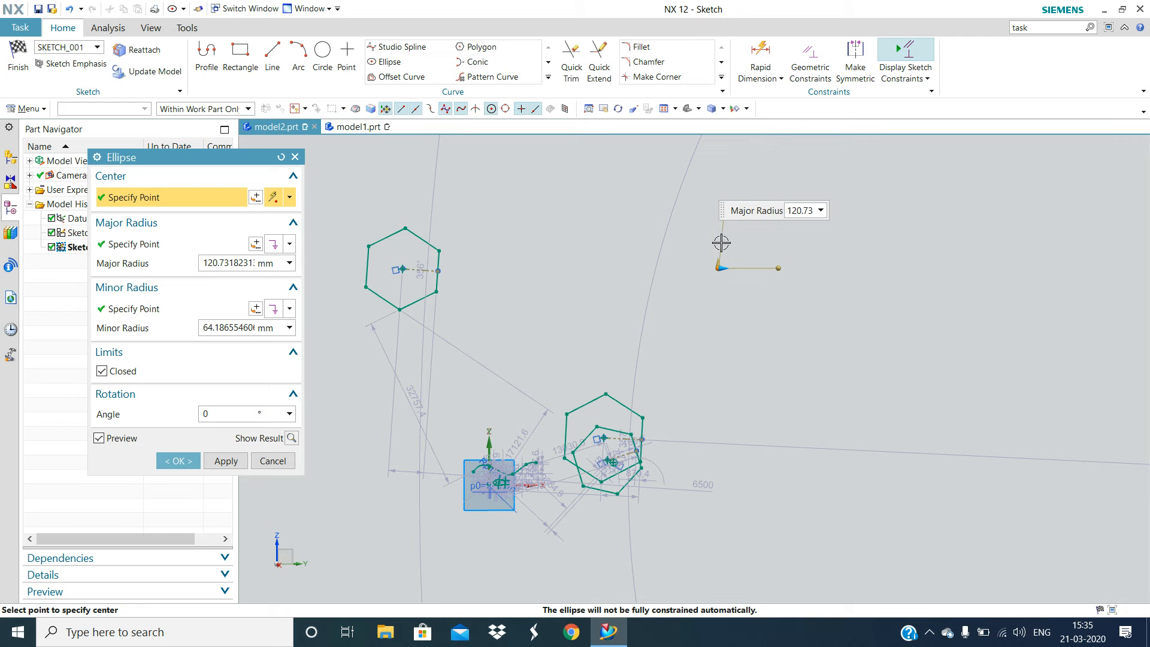
{"action": "left_click", "coordinate": [178, 462]}
{"action": "scroll", "coordinate": [855, 232], "scroll_direction": "down", "scroll_amount": 4}
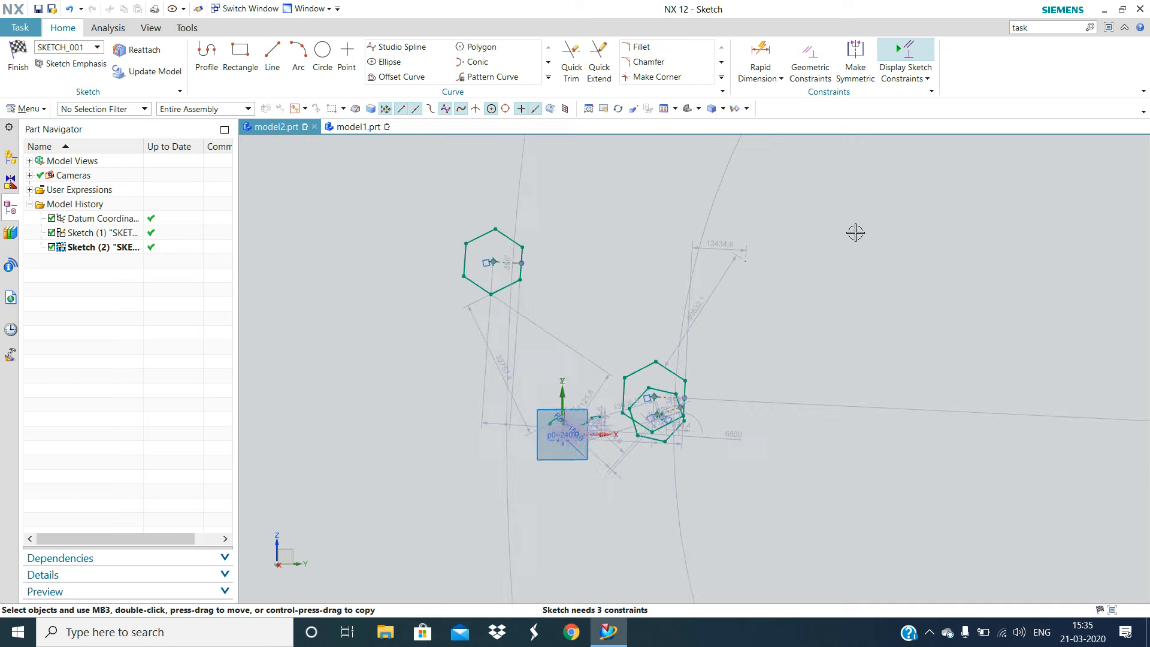
{"action": "scroll", "coordinate": [855, 233], "scroll_direction": "up", "scroll_amount": 2}
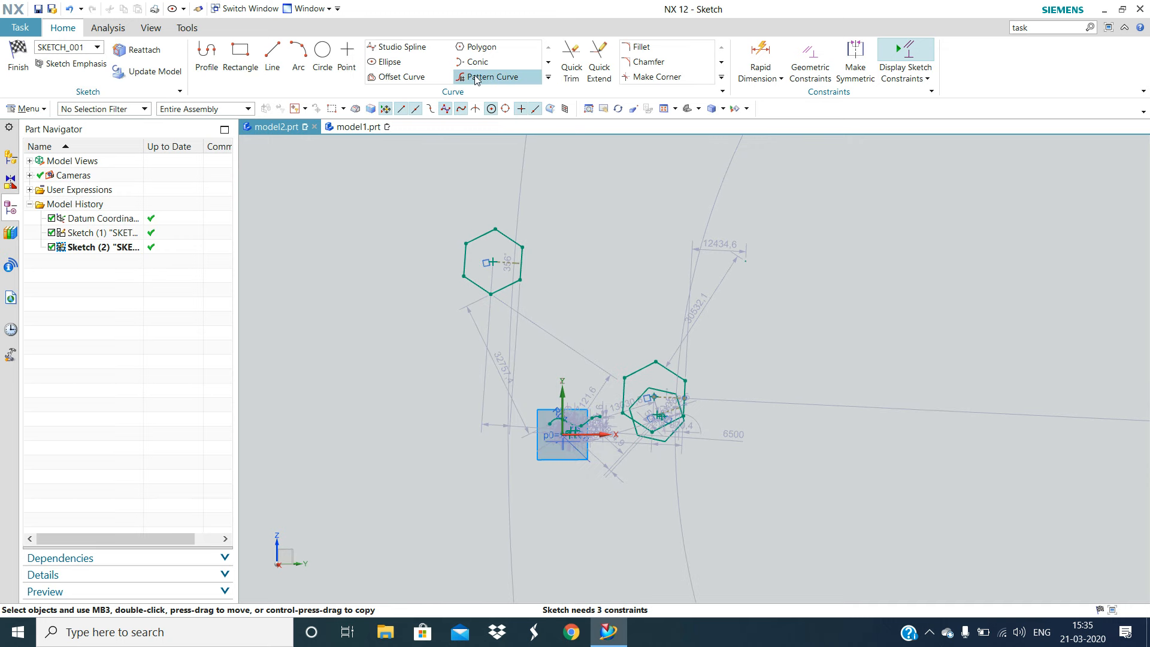
{"action": "left_click", "coordinate": [413, 62]}
{"action": "mouse_move", "coordinate": [925, 261]}
{"action": "middle_mouse_down", "text": "shift"}
{"action": "mouse_move", "coordinate": [724, 341]}
{"action": "mouse_move", "coordinate": [619, 354]}
{"action": "middle_mouse_up", "text": "shift"}
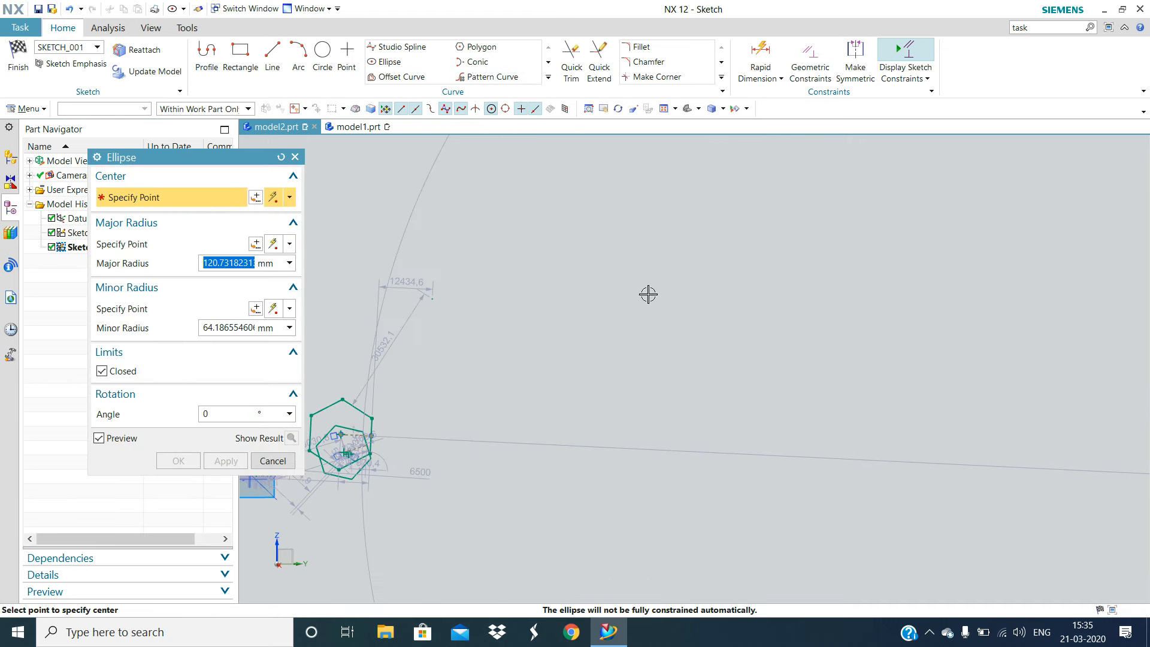
{"action": "left_click", "coordinate": [648, 293]}
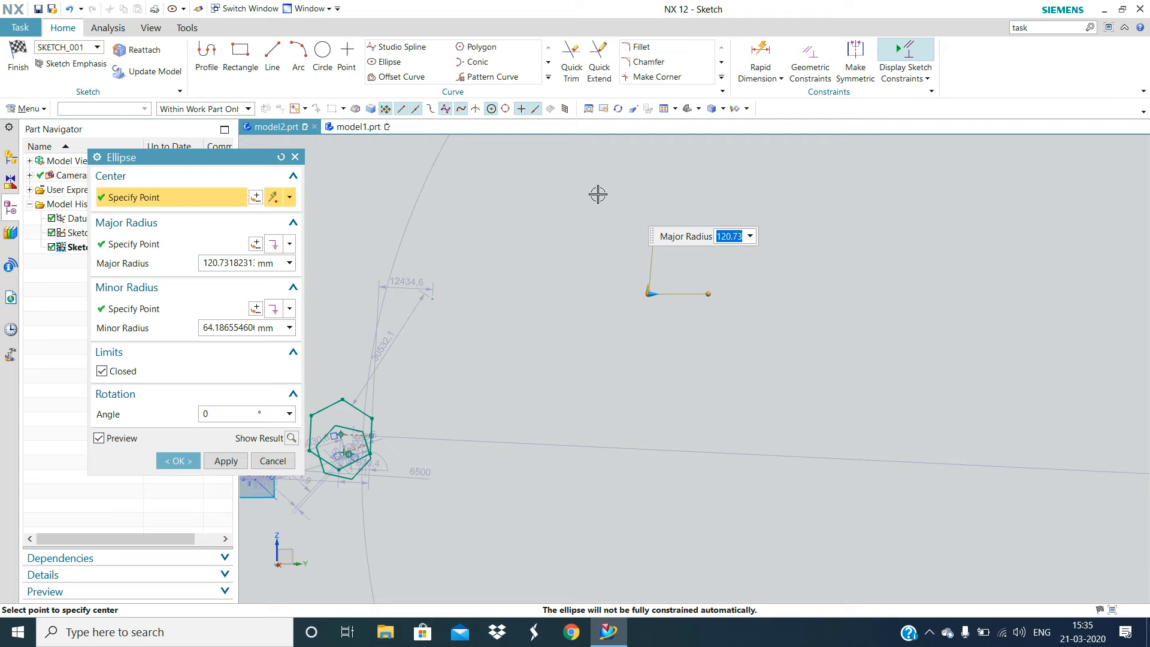
{"action": "left_click", "coordinate": [575, 337]}
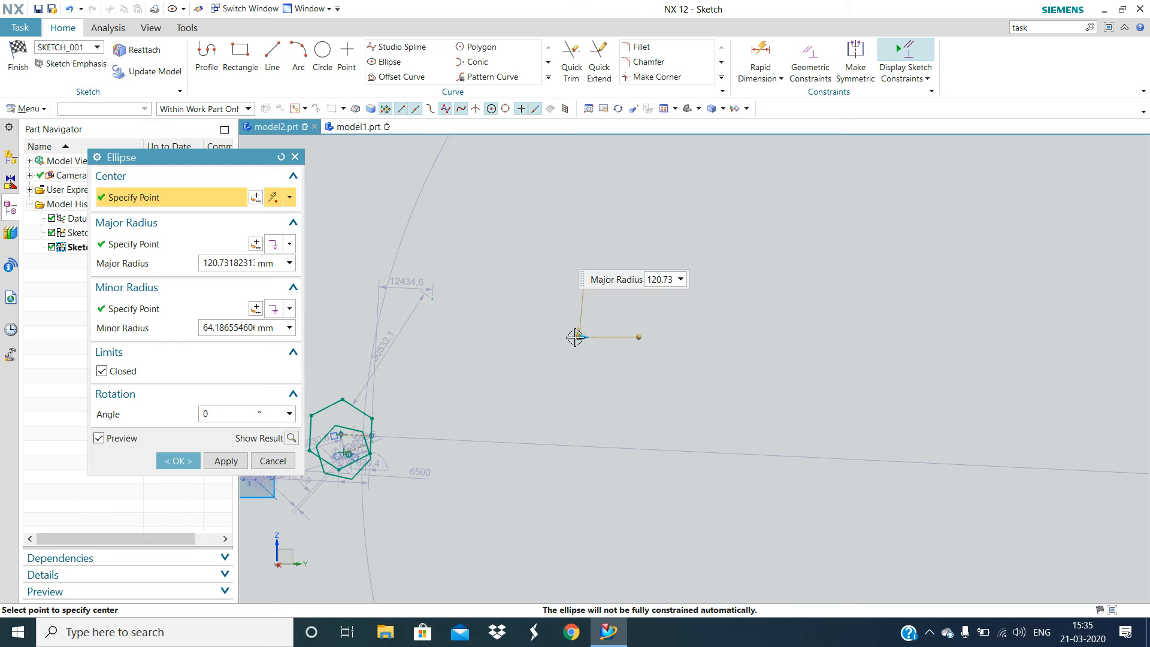
{"action": "type", "text": "-19000"}
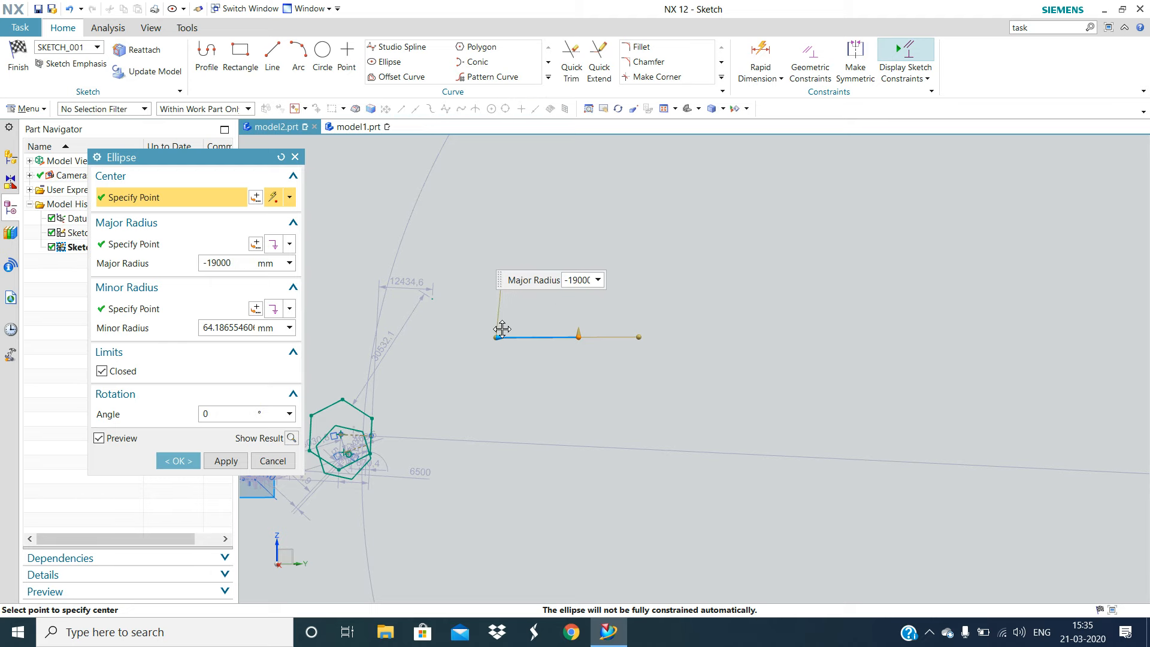
{"action": "key", "text": "Return"}
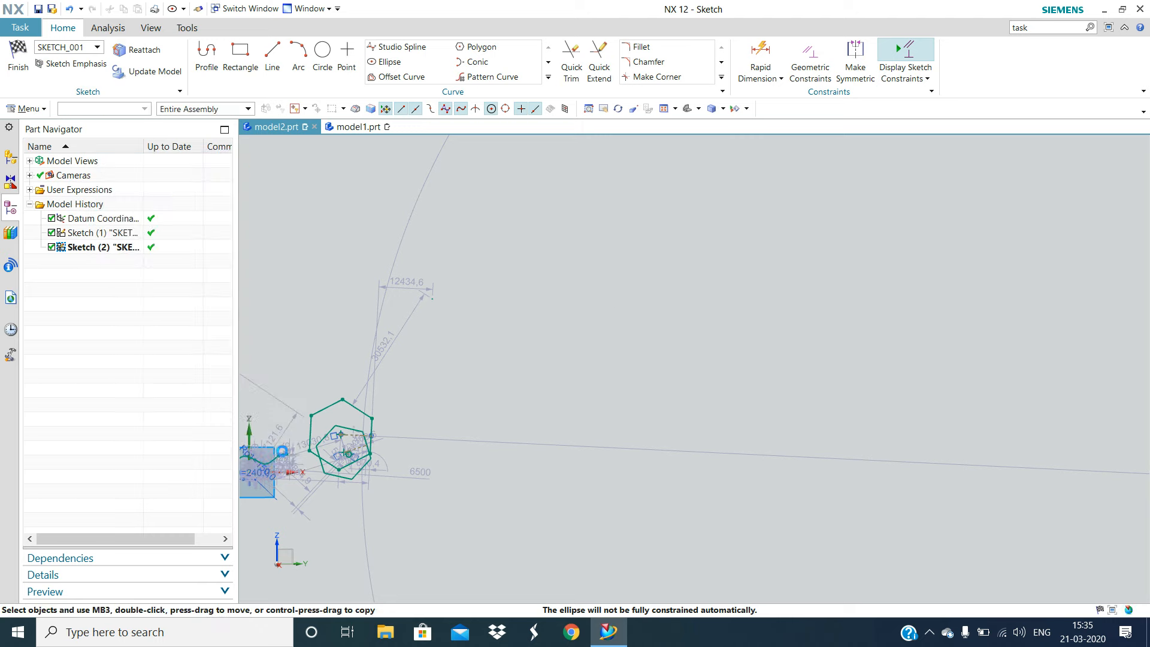
{"action": "left_click", "coordinate": [273, 461]}
Create a closed ellipse with major radius 120.73 mm and minor radius 64.19 mm in the empty area far on the negative X side
{"action": "left_click", "coordinate": [665, 108]}
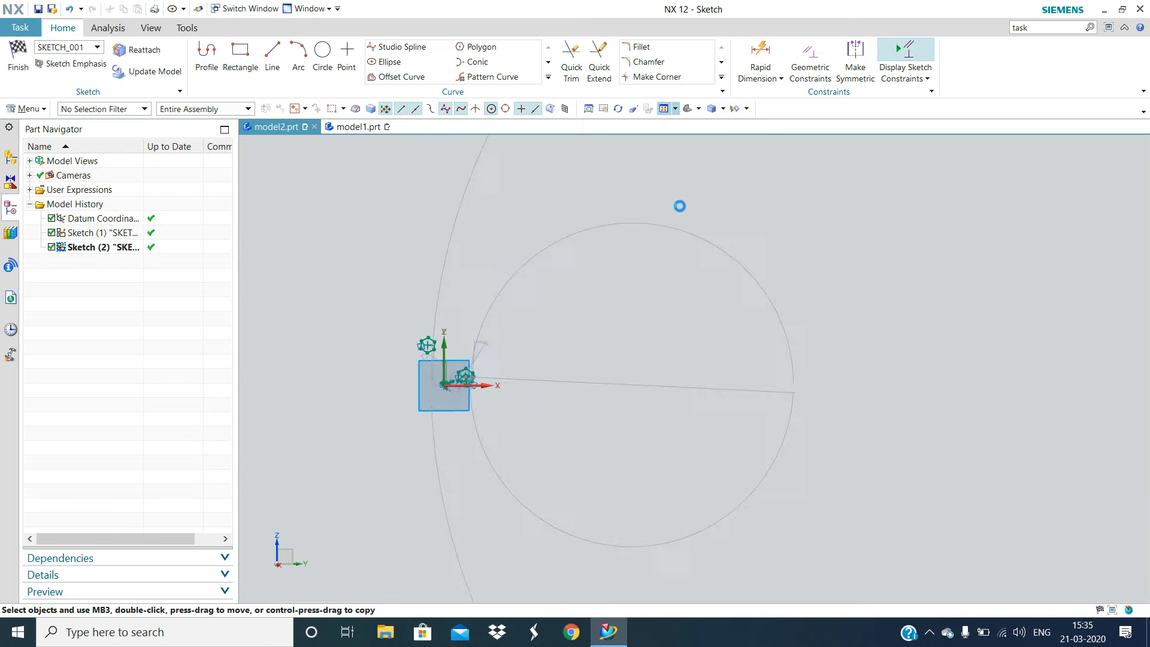
{"action": "middle_click_drag", "start_coordinate": [454, 308], "coordinate": [770, 312], "text": "shift"}
{"action": "scroll", "coordinate": [687, 292], "scroll_direction": "up", "scroll_amount": 3}
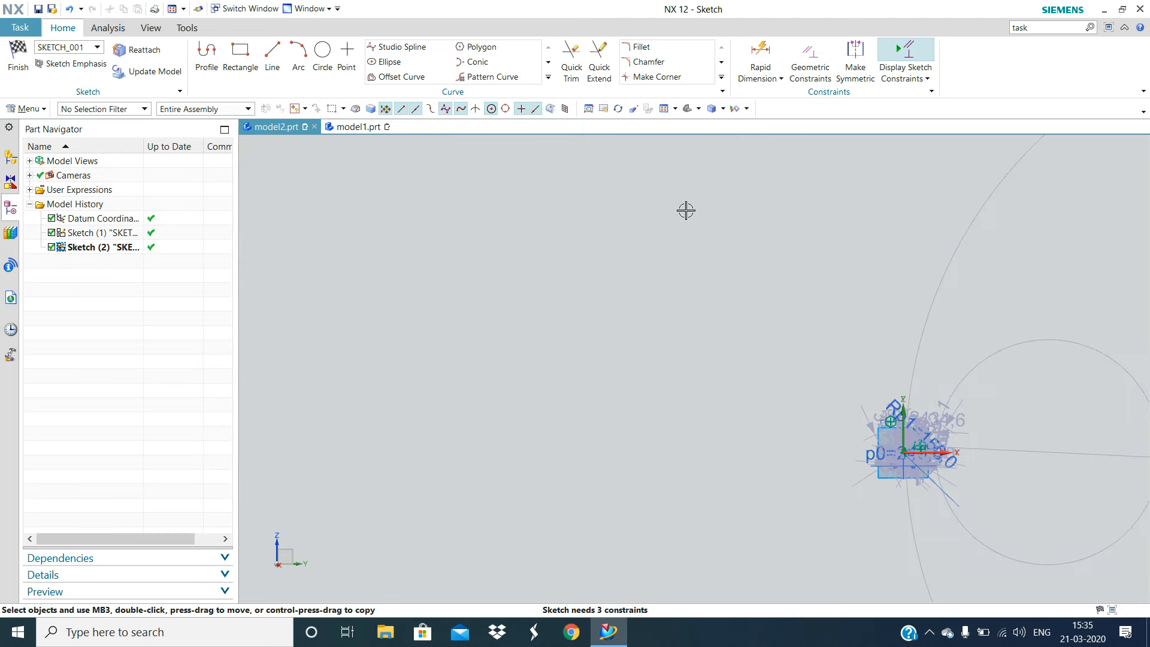
{"action": "left_click", "coordinate": [399, 67]}
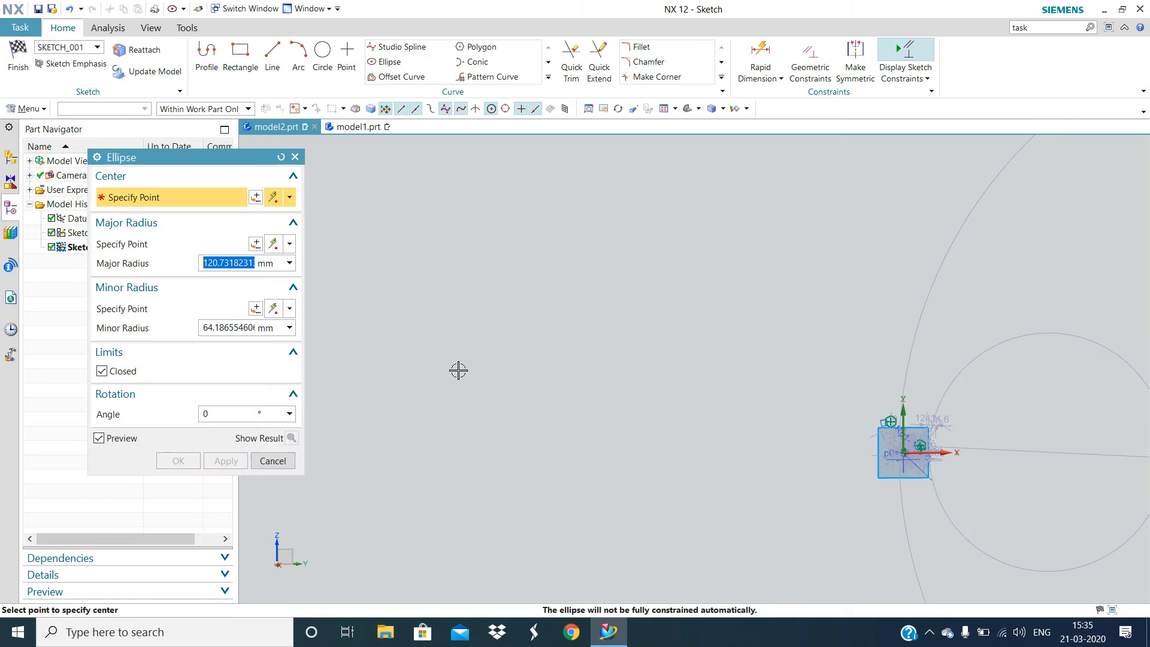
{"action": "left_click", "coordinate": [471, 320]}
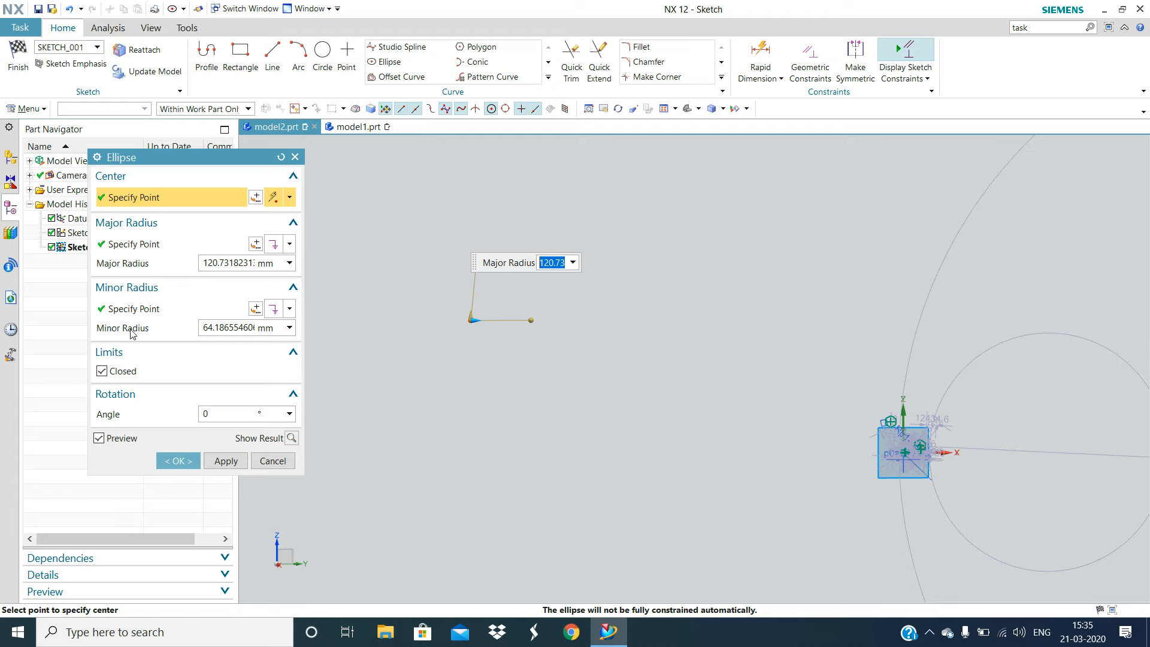
{"action": "left_click", "coordinate": [139, 309]}
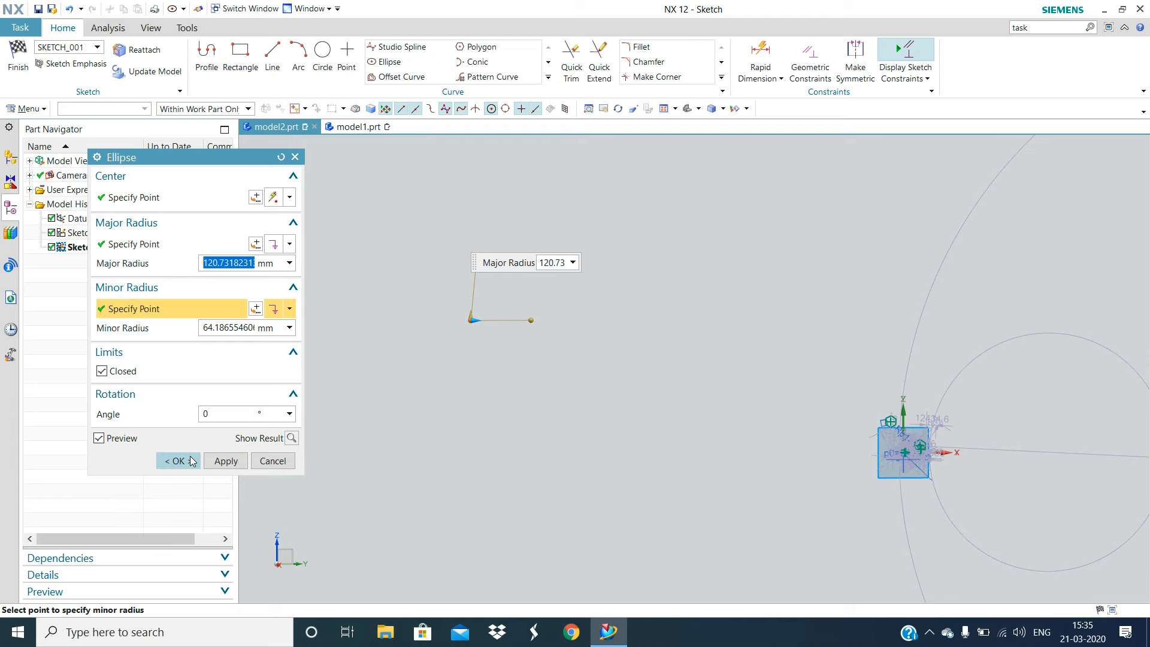
{"action": "left_click", "coordinate": [223, 462]}
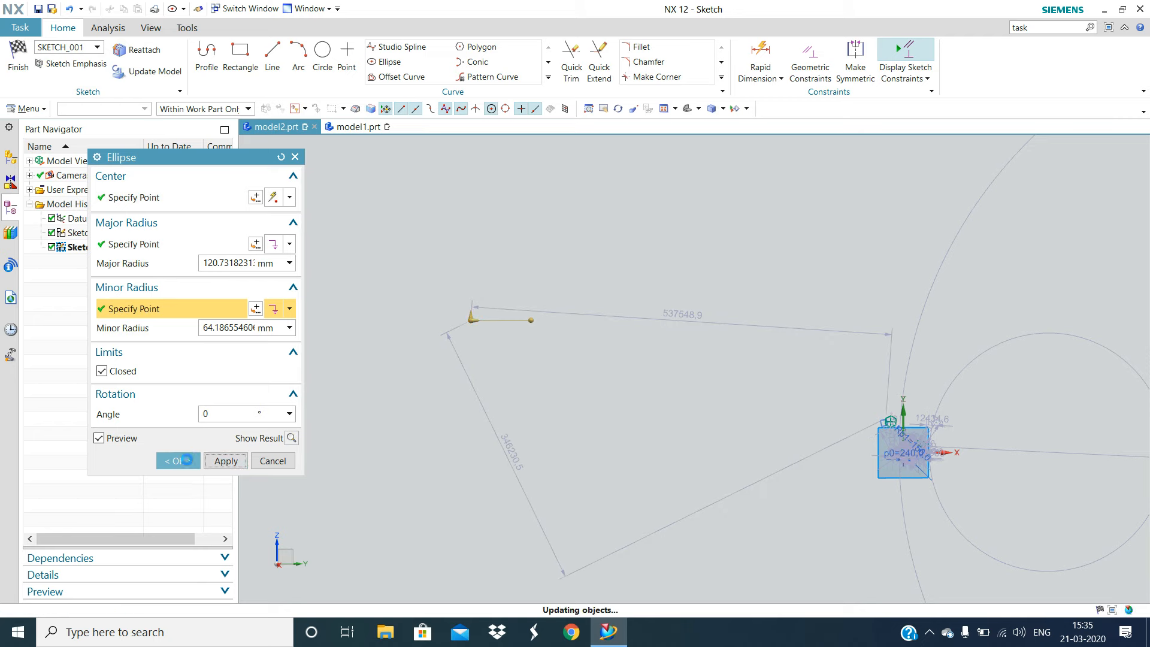
Create a closed 120.73 × 64.19 mm radius ellipse about 27,523 mm below and 4,093 mm toward negative X from the far ellipse
{"action": "scroll", "coordinate": [954, 380], "scroll_direction": "up", "scroll_amount": 5}
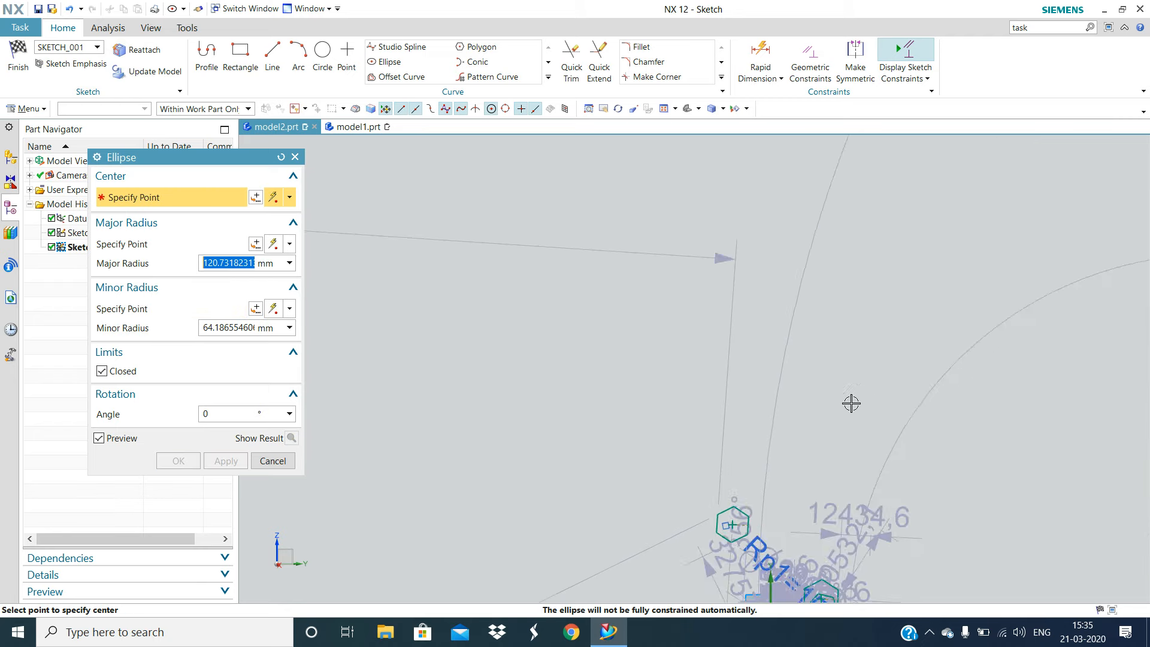
{"action": "scroll", "coordinate": [756, 448], "scroll_direction": "down", "scroll_amount": 3}
{"action": "scroll", "coordinate": [483, 428], "scroll_direction": "up", "scroll_amount": 6}
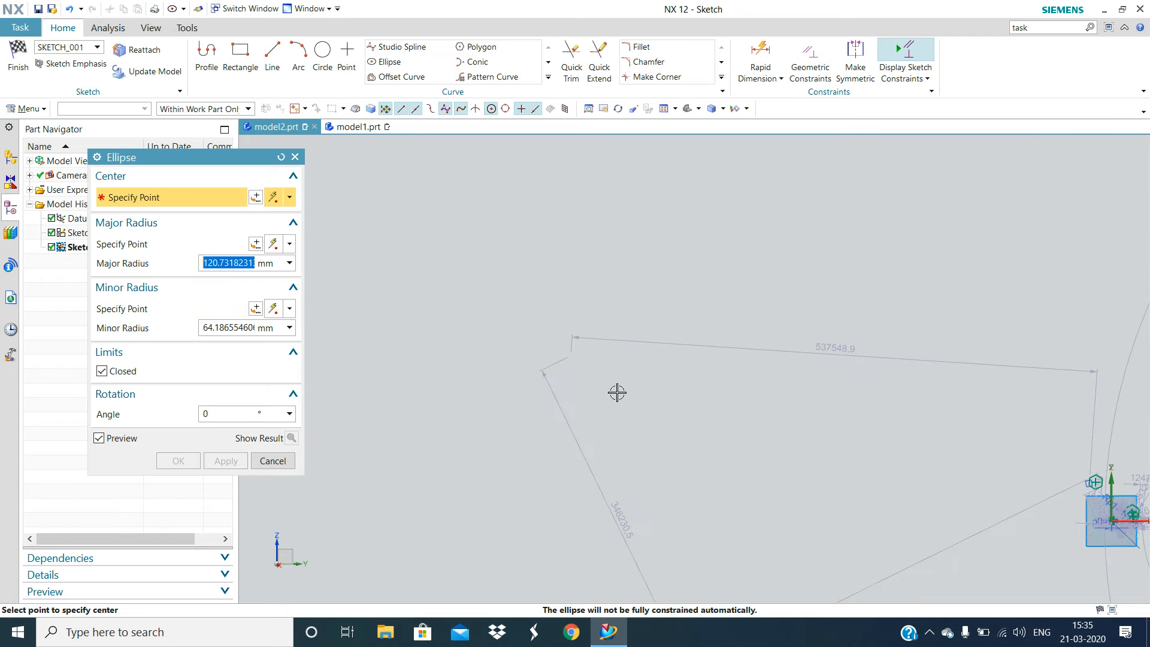
{"action": "left_click", "coordinate": [561, 360]}
{"action": "left_click", "coordinate": [512, 292]}
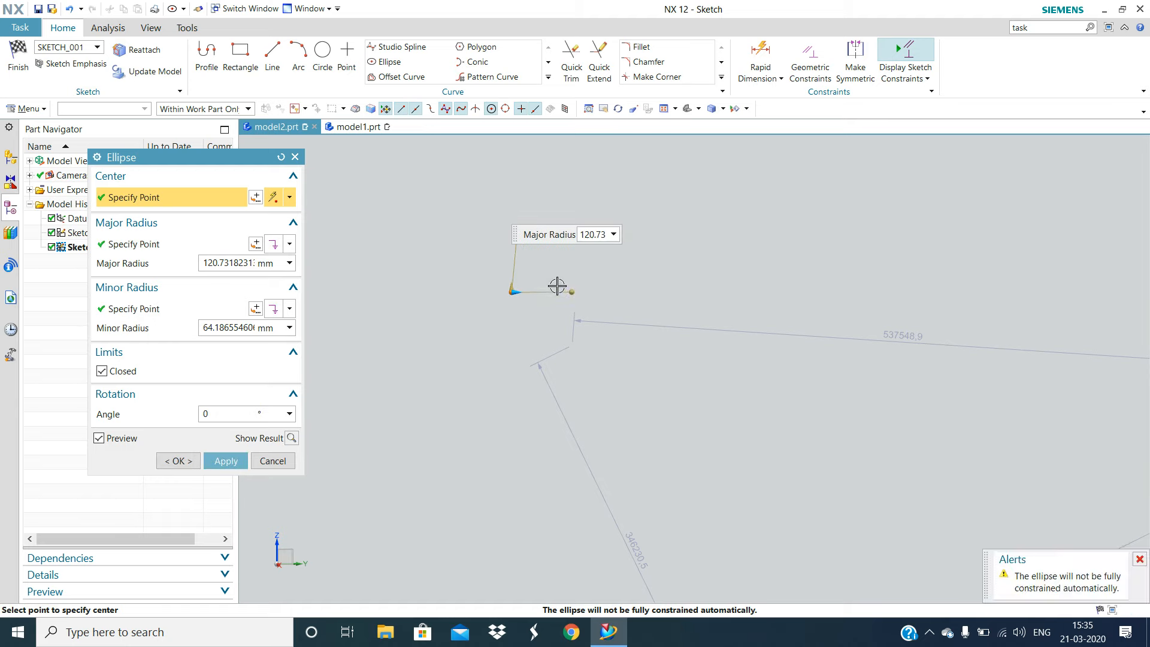
{"action": "left_click", "coordinate": [567, 379]}
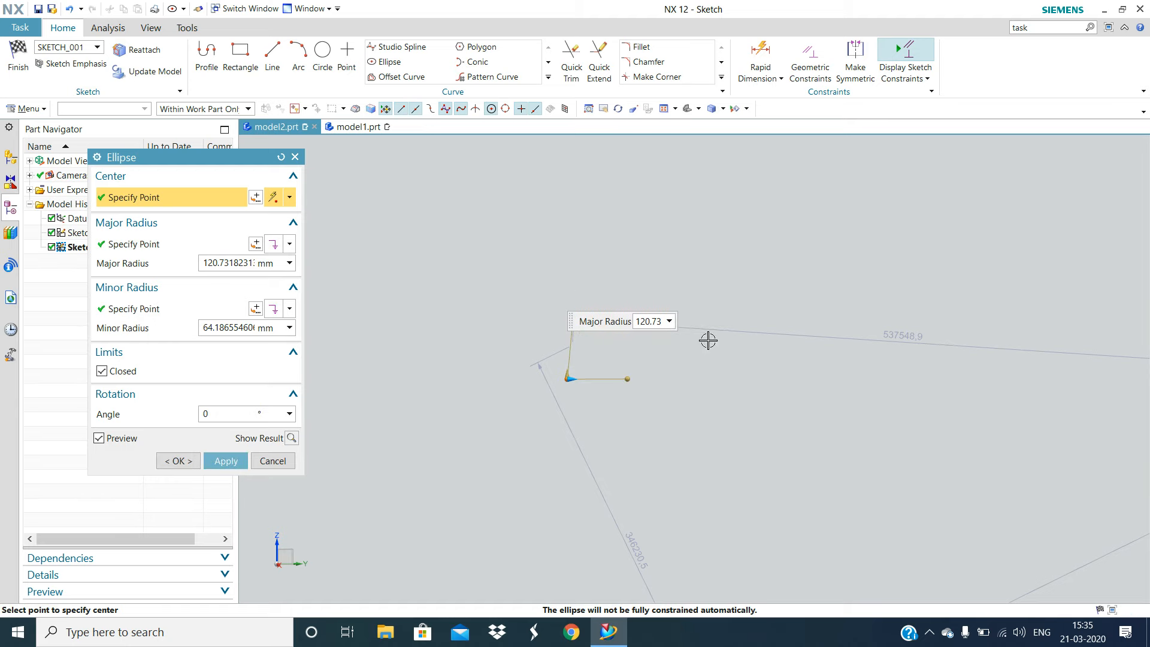
{"action": "left_click", "coordinate": [214, 459]}
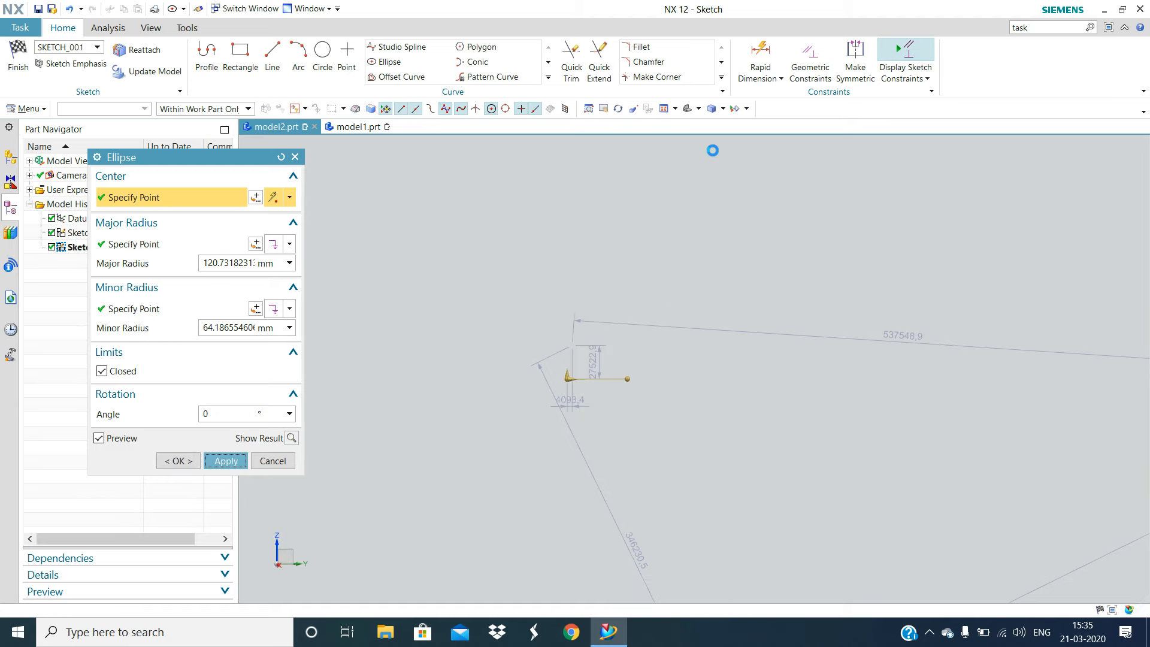
{"action": "scroll", "coordinate": [574, 448], "scroll_direction": "down", "scroll_amount": 5}
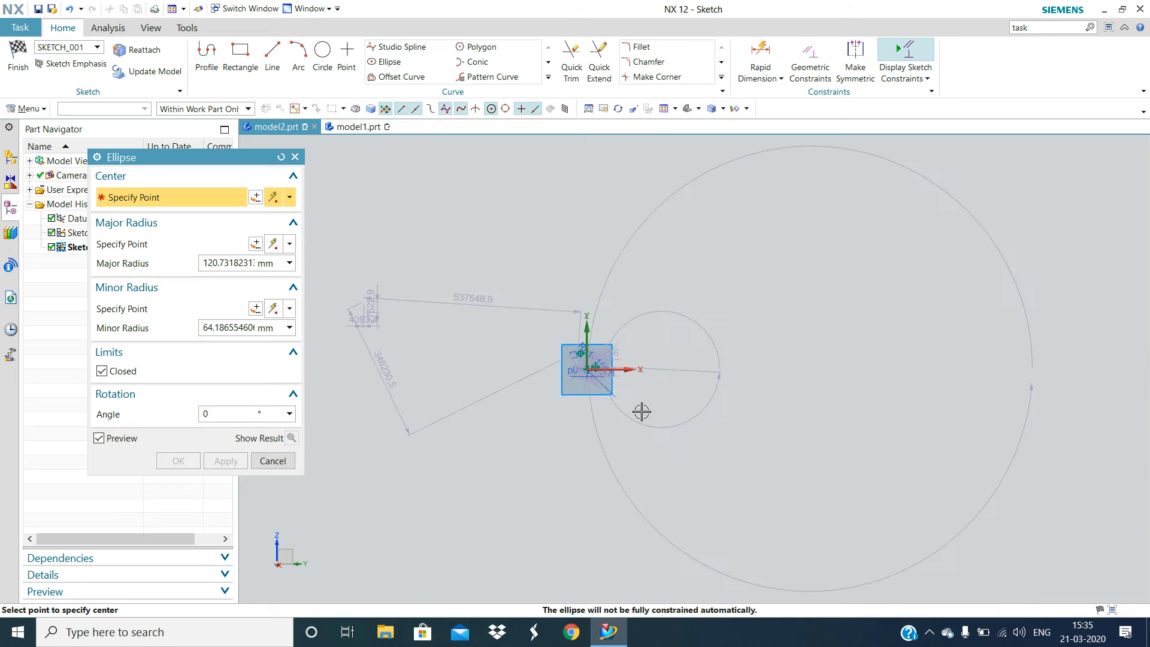
{"action": "scroll", "coordinate": [407, 372], "scroll_direction": "up", "scroll_amount": 5}
{"action": "middle_click_drag", "start_coordinate": [372, 342], "coordinate": [773, 569], "text": "shift"}
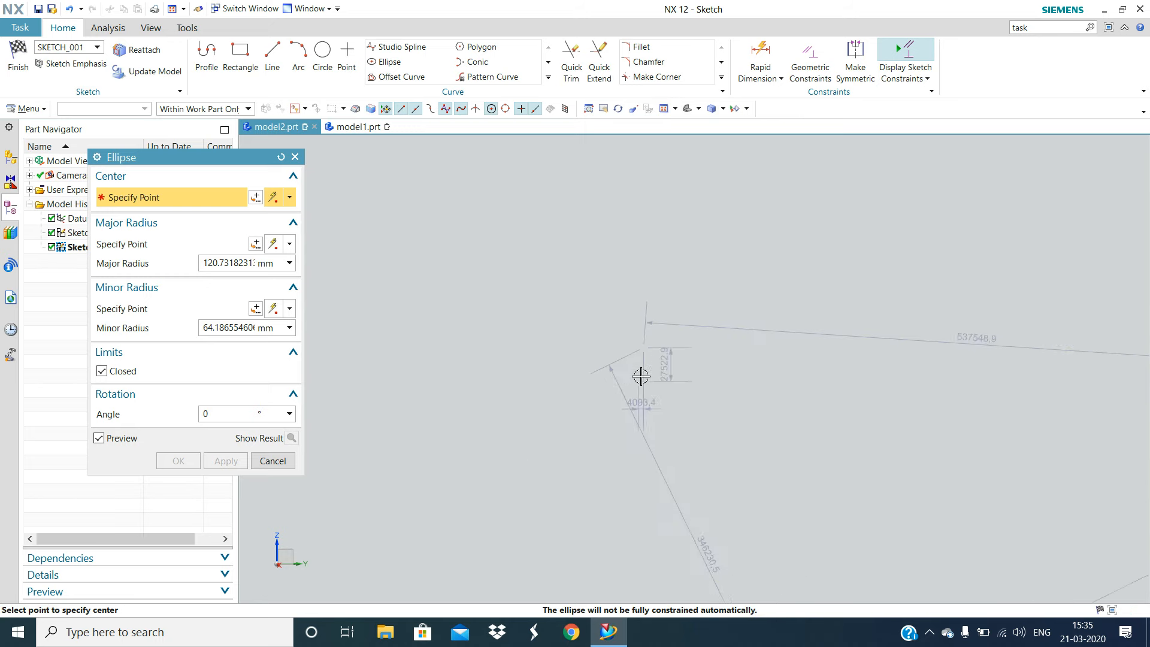
{"action": "scroll", "coordinate": [668, 391], "scroll_direction": "up", "scroll_amount": 5}
{"action": "scroll", "coordinate": [667, 391], "scroll_direction": "down", "scroll_amount": 4}
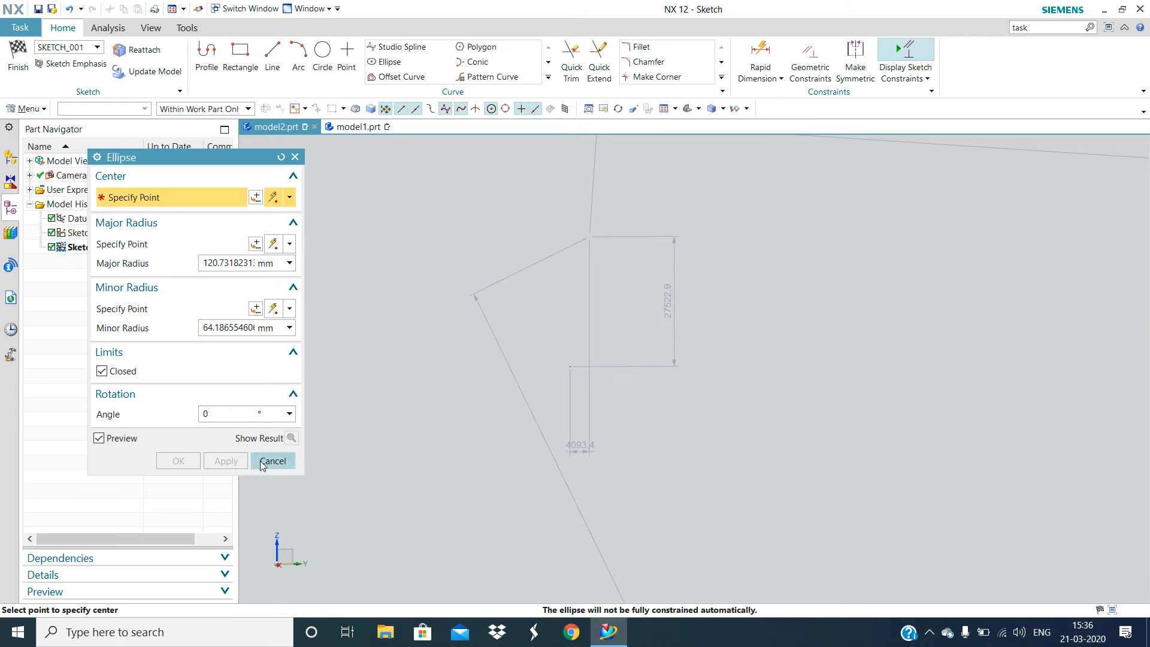
{"action": "left_click", "coordinate": [115, 437]}
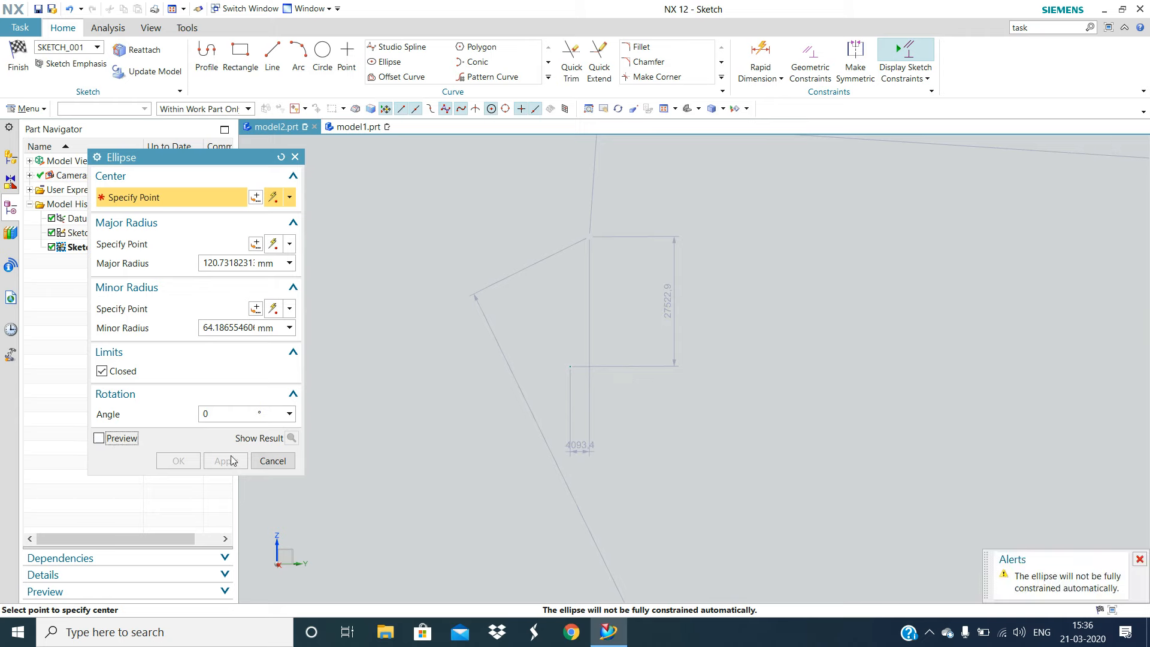
{"action": "left_click", "coordinate": [272, 461]}
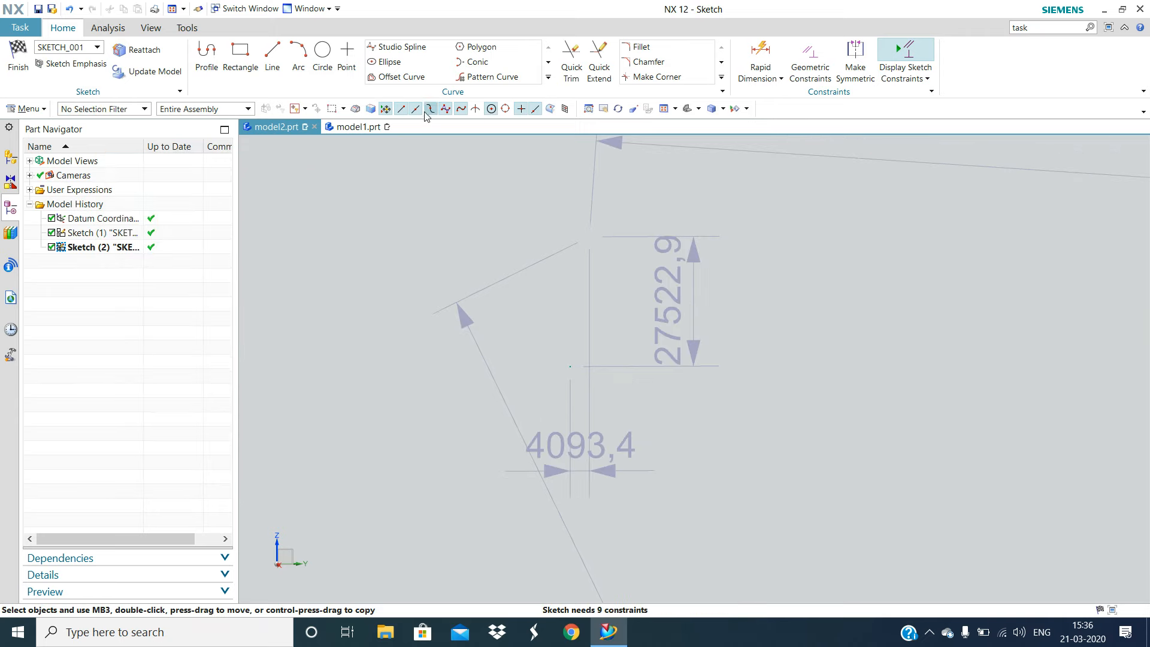
Create a closed 120.73 × 64.19 mm radius ellipse rotated 78°, about 47,007 mm farther toward negative X and 6,453 mm above the far ellipse
{"action": "left_click", "coordinate": [389, 62]}
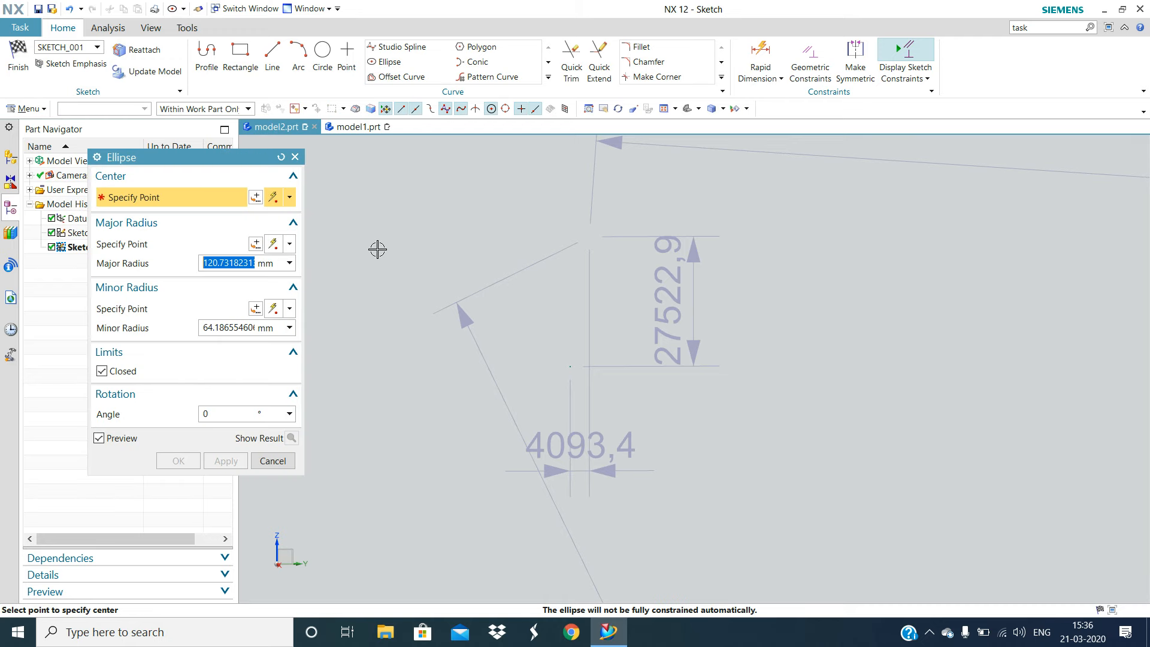
{"action": "left_click", "coordinate": [368, 207]}
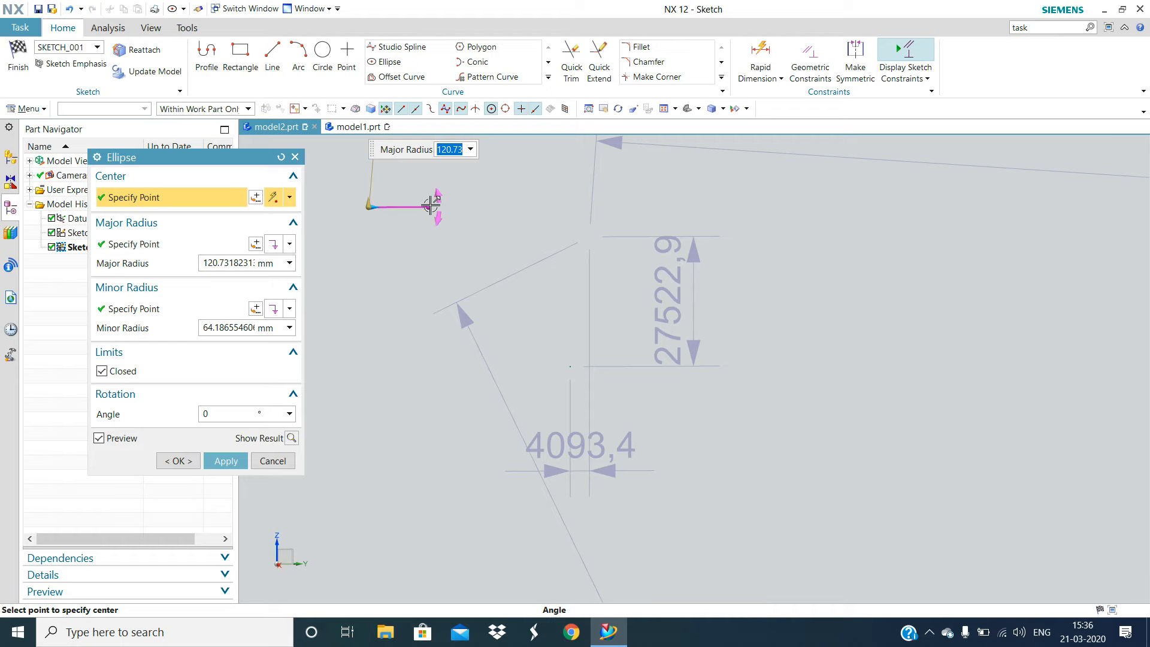
{"action": "left_click_drag", "start_coordinate": [430, 207], "coordinate": [382, 148]}
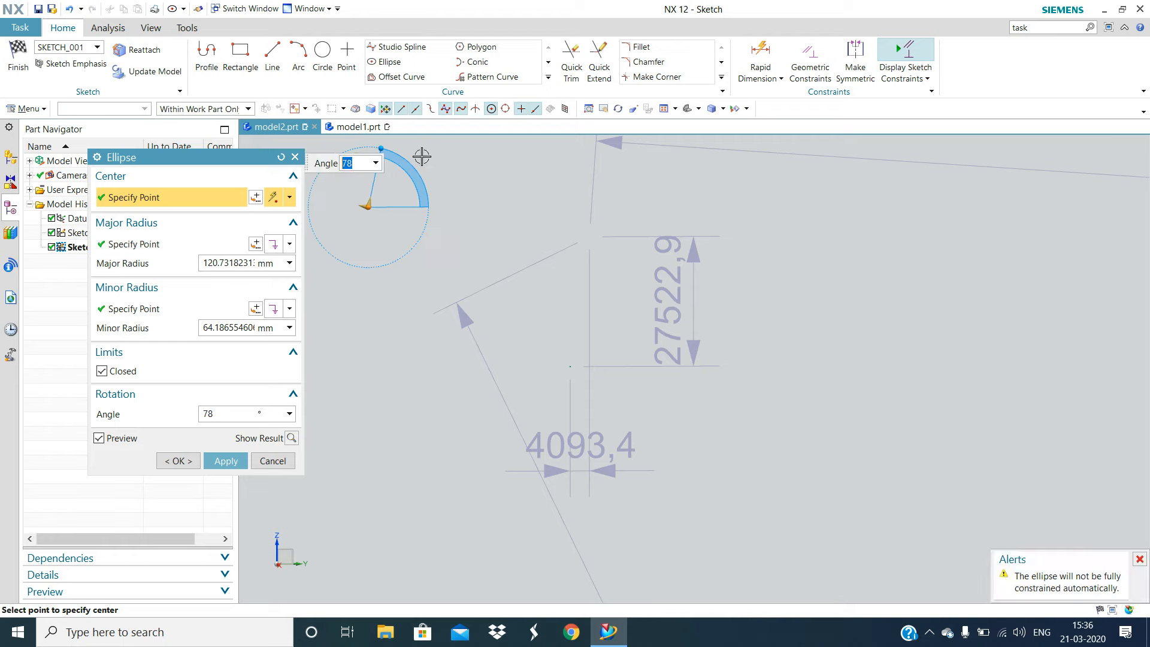
{"action": "middle_click_drag", "start_coordinate": [461, 226], "coordinate": [642, 419], "text": "shift"}
{"action": "scroll", "coordinate": [587, 361], "scroll_direction": "down", "scroll_amount": 5}
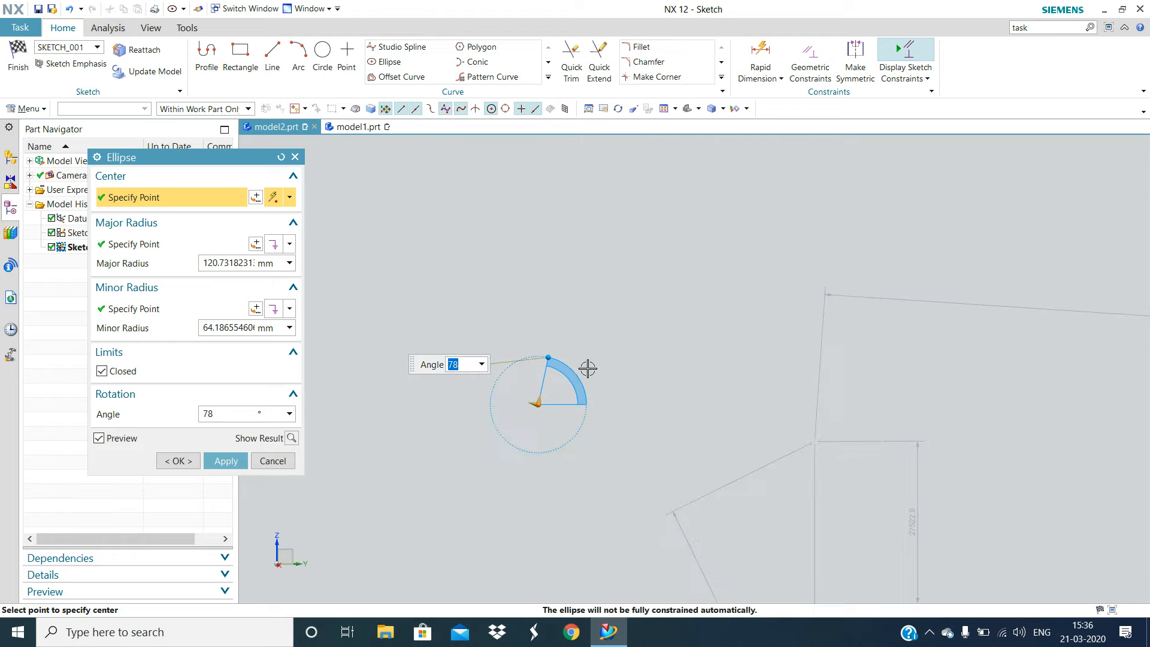
{"action": "scroll", "coordinate": [582, 376], "scroll_direction": "up", "scroll_amount": 4}
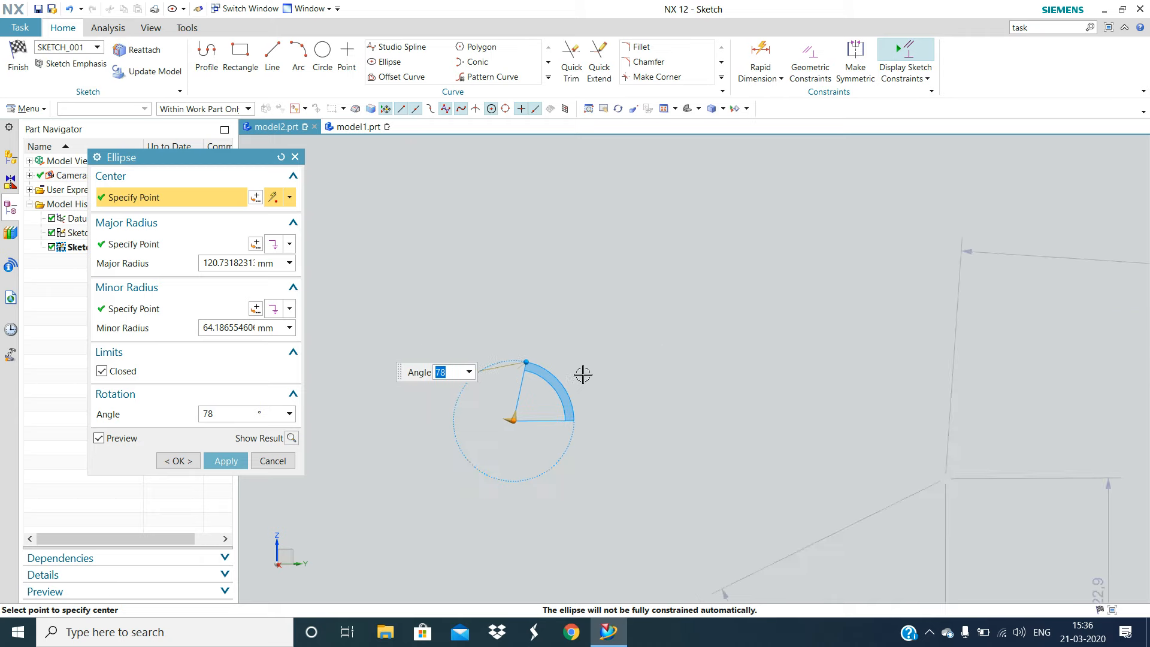
{"action": "left_click", "coordinate": [222, 460]}
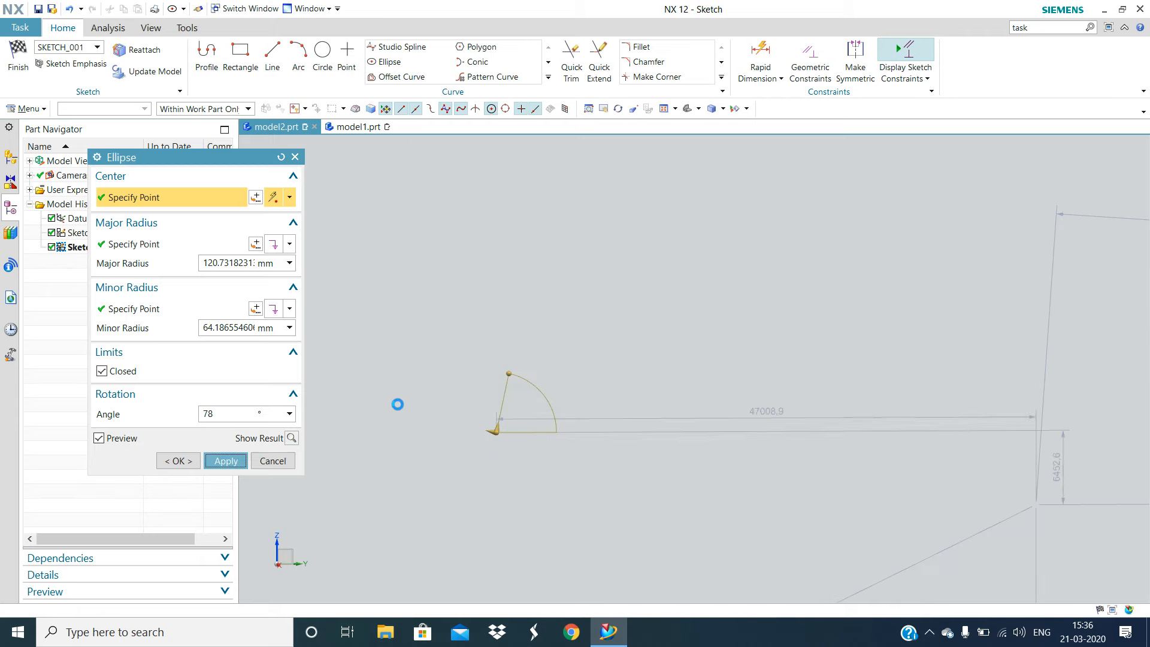
Create a closed ellipse concentric with the last one, with major radius 110 mm, minor radius 64.19 mm and 78° rotation
{"action": "scroll", "coordinate": [520, 380], "scroll_direction": "up", "scroll_amount": 3}
{"action": "middle_click_drag", "start_coordinate": [507, 493], "coordinate": [616, 351], "text": "shift"}
{"action": "scroll", "coordinate": [527, 398], "scroll_direction": "up", "scroll_amount": 10}
{"action": "scroll", "coordinate": [565, 371], "scroll_direction": "up", "scroll_amount": 3}
{"action": "middle_click_drag", "start_coordinate": [777, 326], "coordinate": [541, 465], "text": "shift"}
{"action": "scroll", "coordinate": [588, 421], "scroll_direction": "up", "scroll_amount": 4}
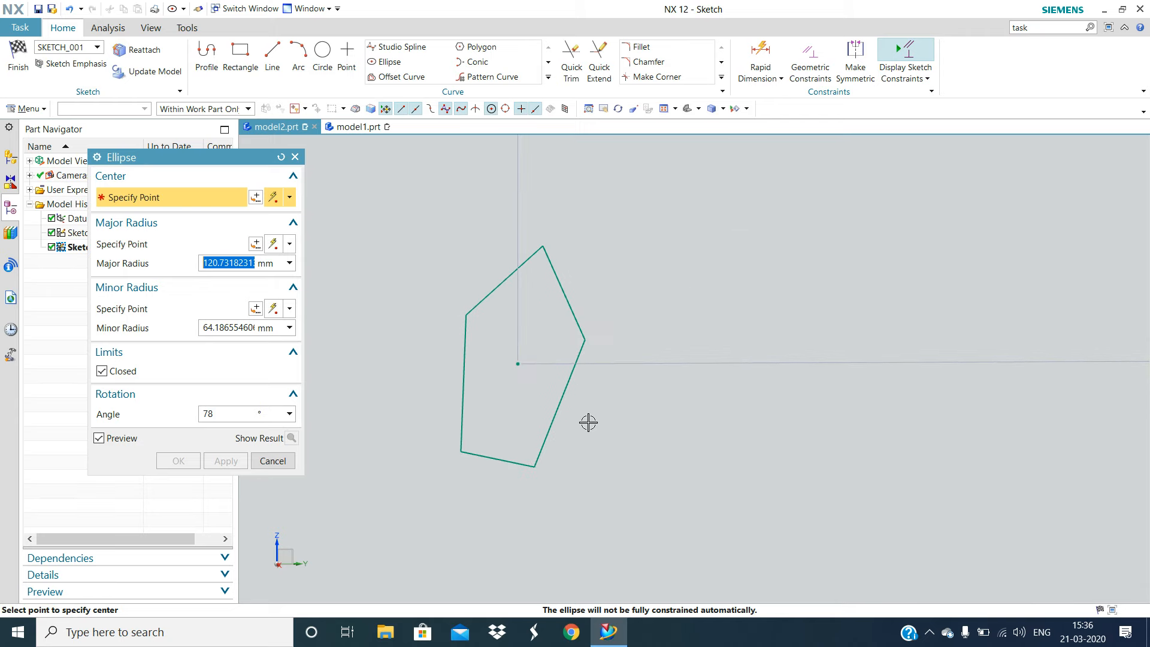
{"action": "left_click", "coordinate": [556, 281]}
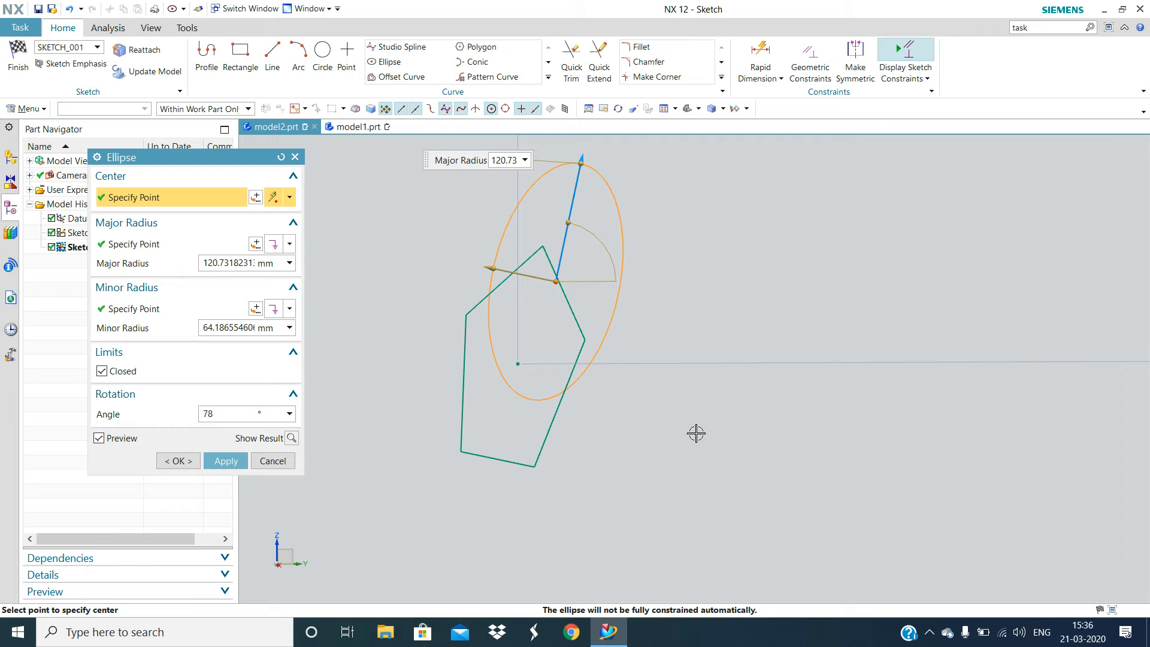
{"action": "scroll", "coordinate": [537, 289], "scroll_direction": "down", "scroll_amount": 7}
{"action": "scroll", "coordinate": [561, 289], "scroll_direction": "up", "scroll_amount": 6}
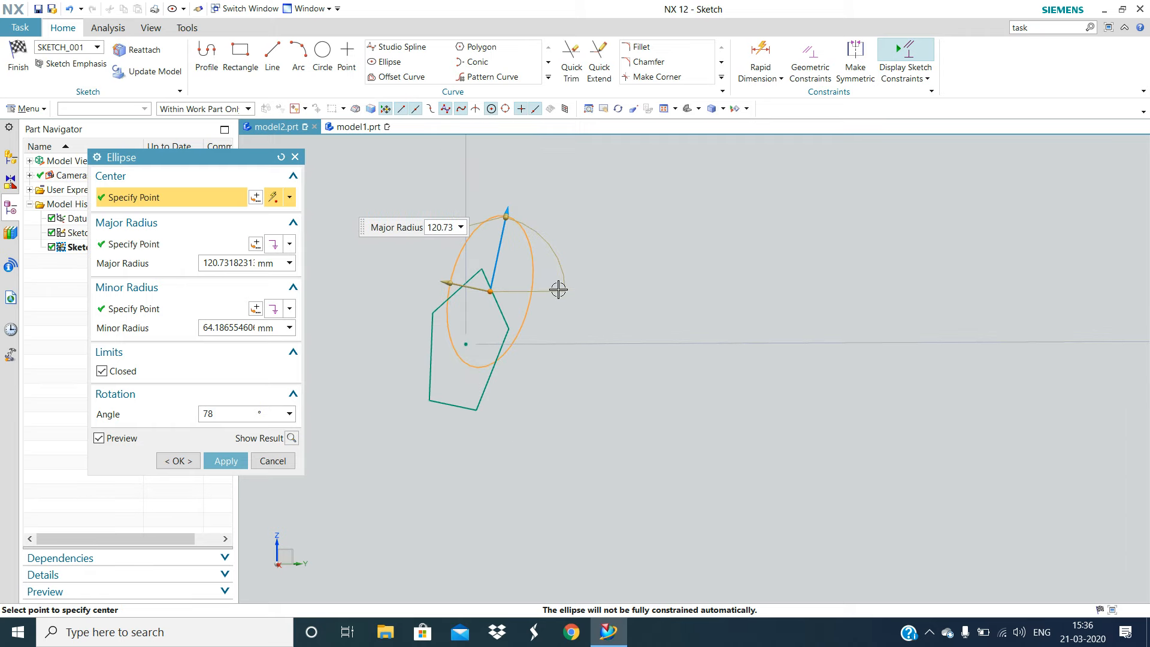
{"action": "left_click_drag", "start_coordinate": [481, 287], "coordinate": [444, 357]}
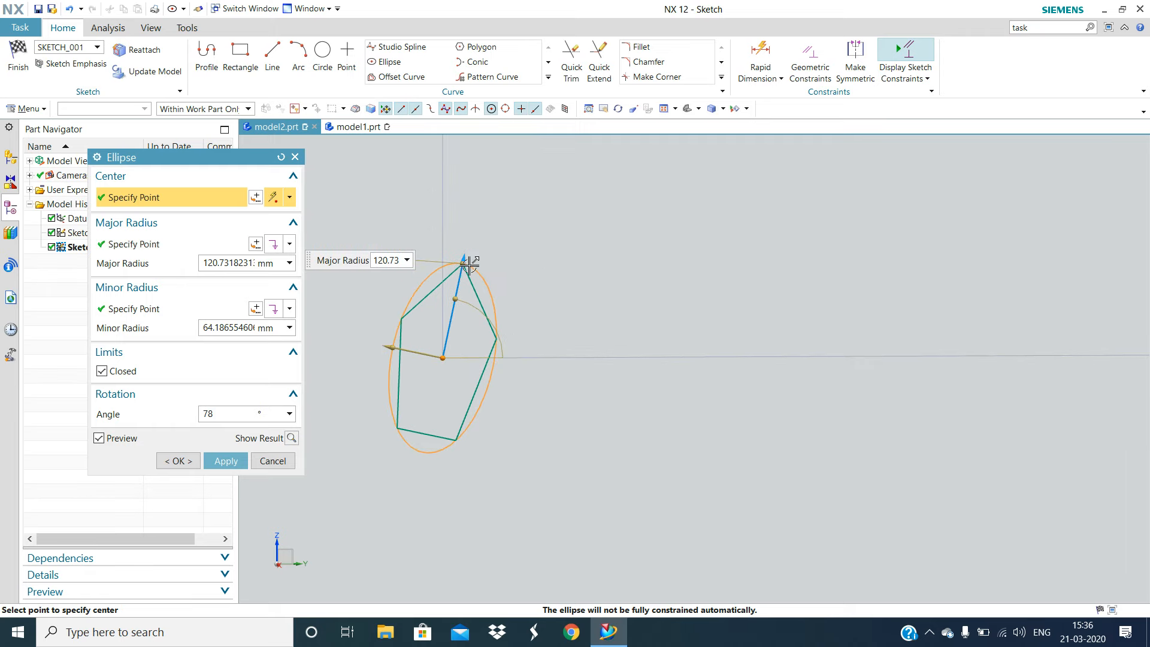
{"action": "mouse_move", "coordinate": [468, 259]}
{"action": "left_mouse_down"}
{"action": "mouse_move", "coordinate": [493, 193]}
{"action": "mouse_move", "coordinate": [463, 265]}
{"action": "left_mouse_up"}
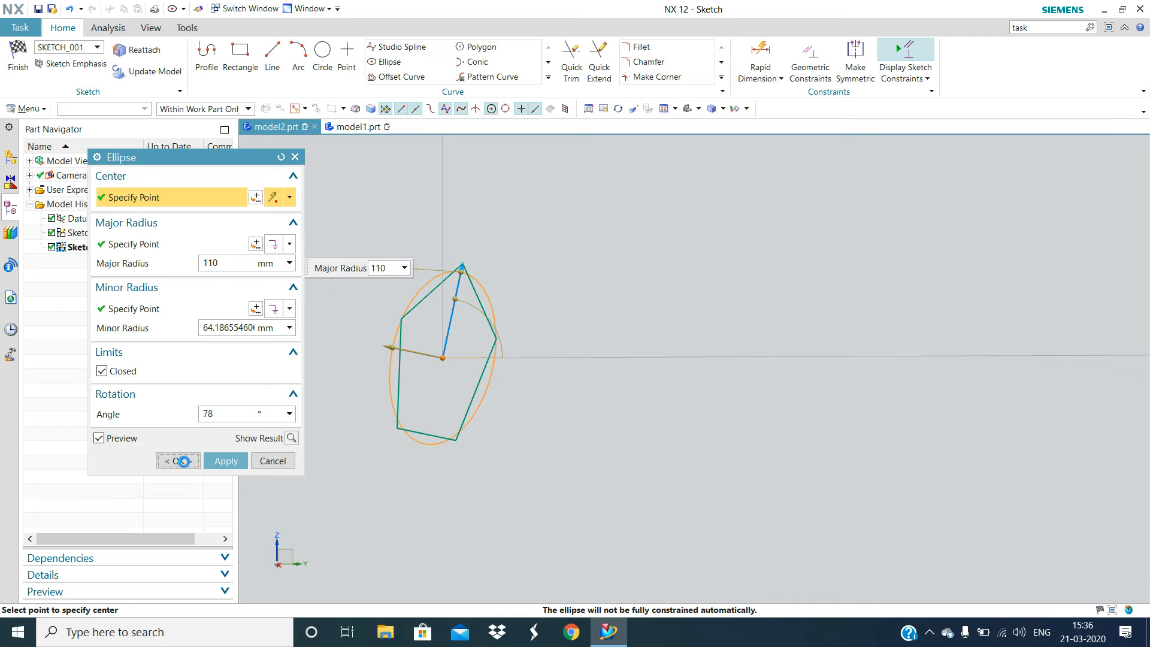
{"action": "left_click", "coordinate": [179, 461]}
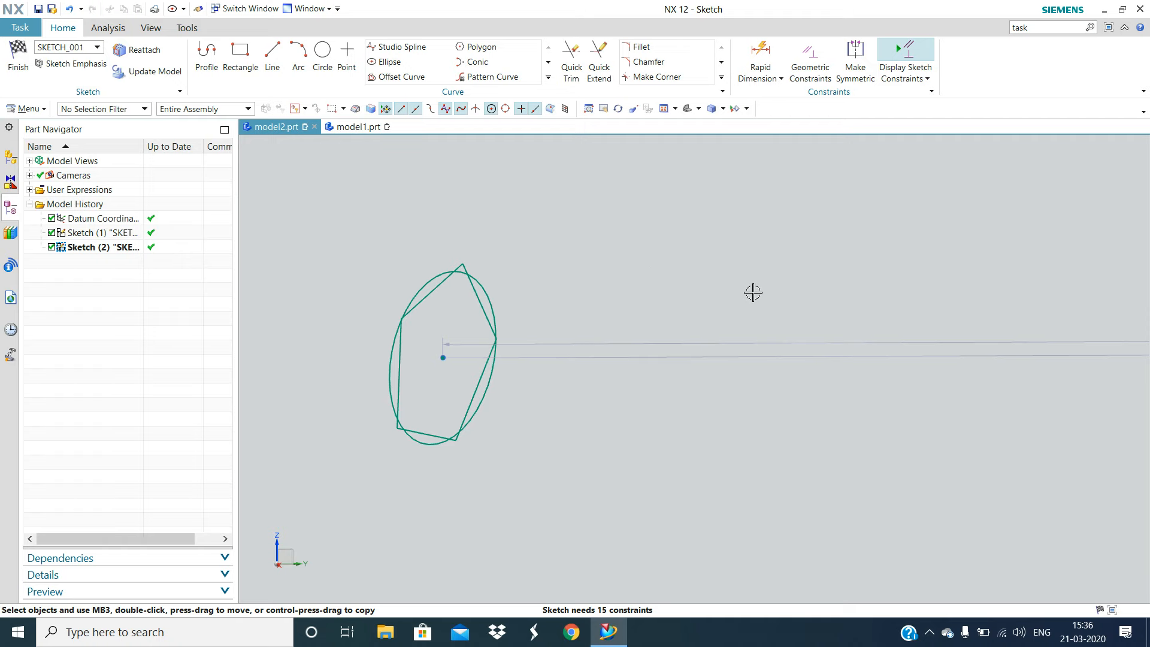
Create a closed ellipse with radii 105 mm and 209.34 mm, rotated 78°, about 385.6 mm across and 127.2 mm above the concentric ellipses' centre
{"action": "left_click", "coordinate": [388, 62]}
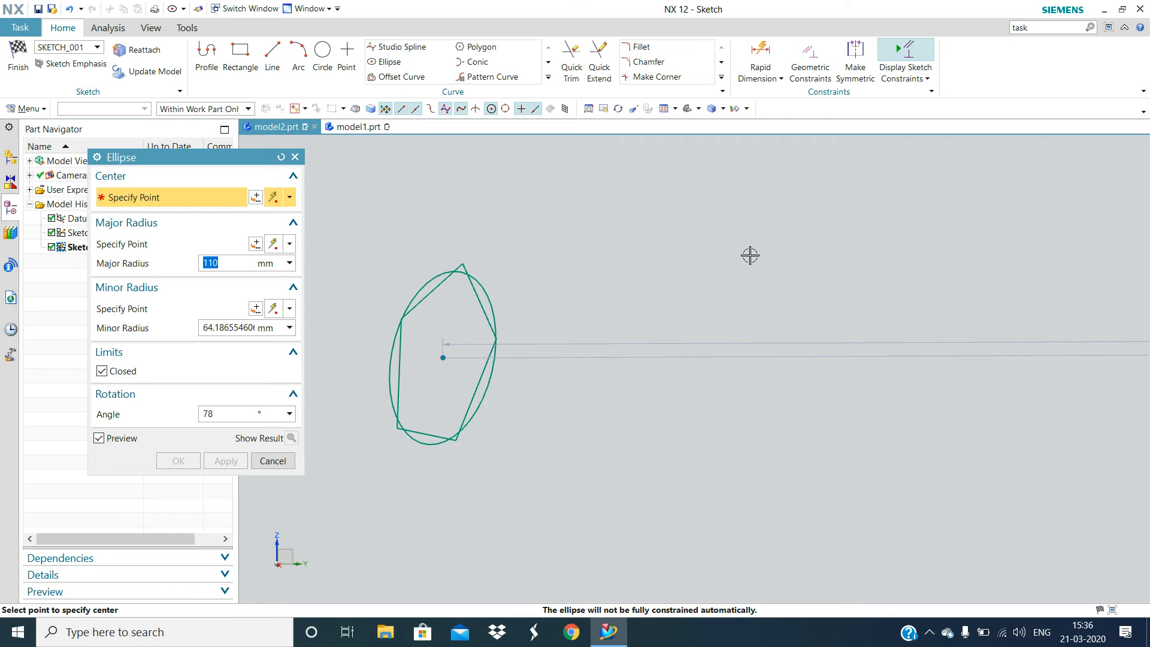
{"action": "left_click", "coordinate": [749, 255]}
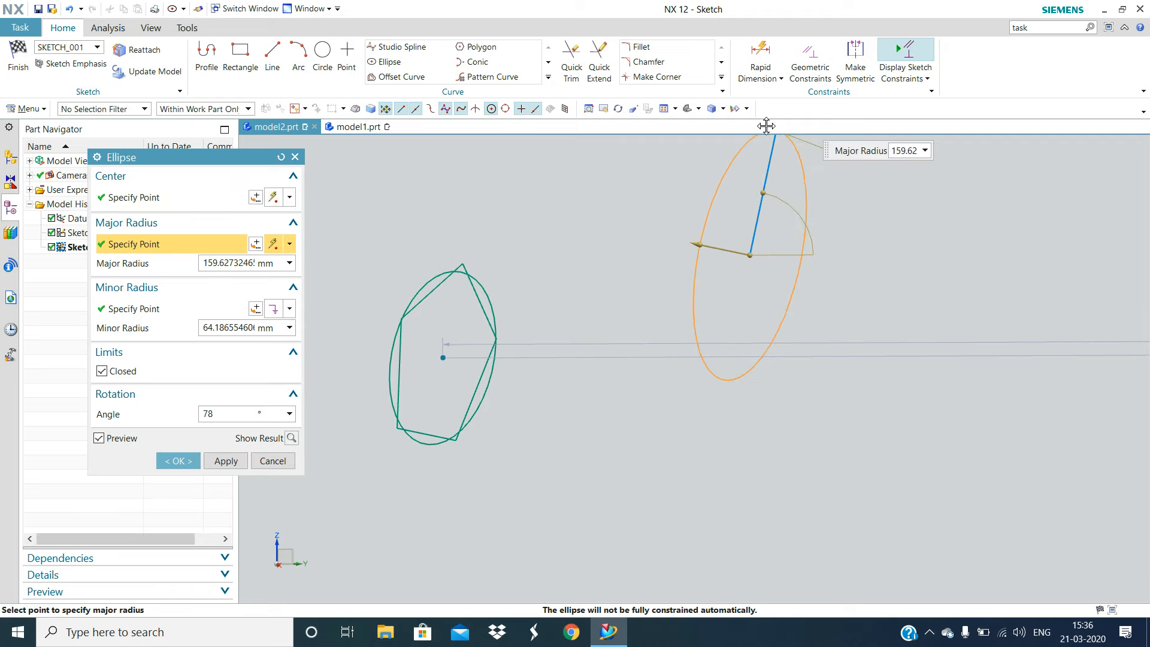
{"action": "left_click", "coordinate": [773, 149]}
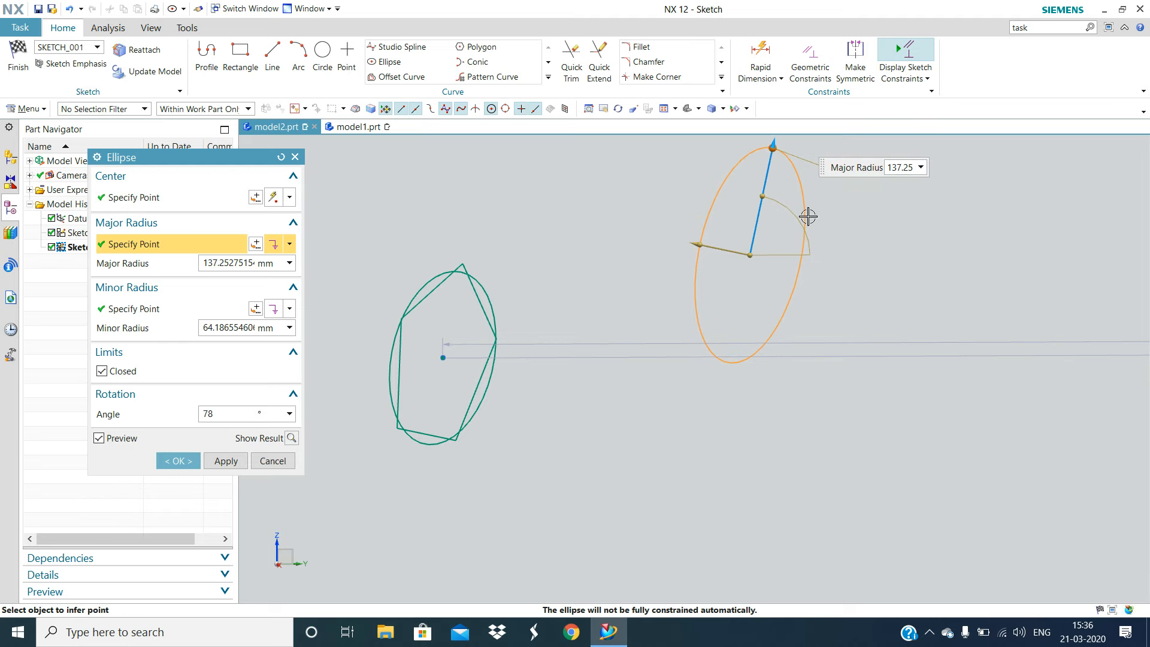
{"action": "left_click", "coordinate": [700, 245]}
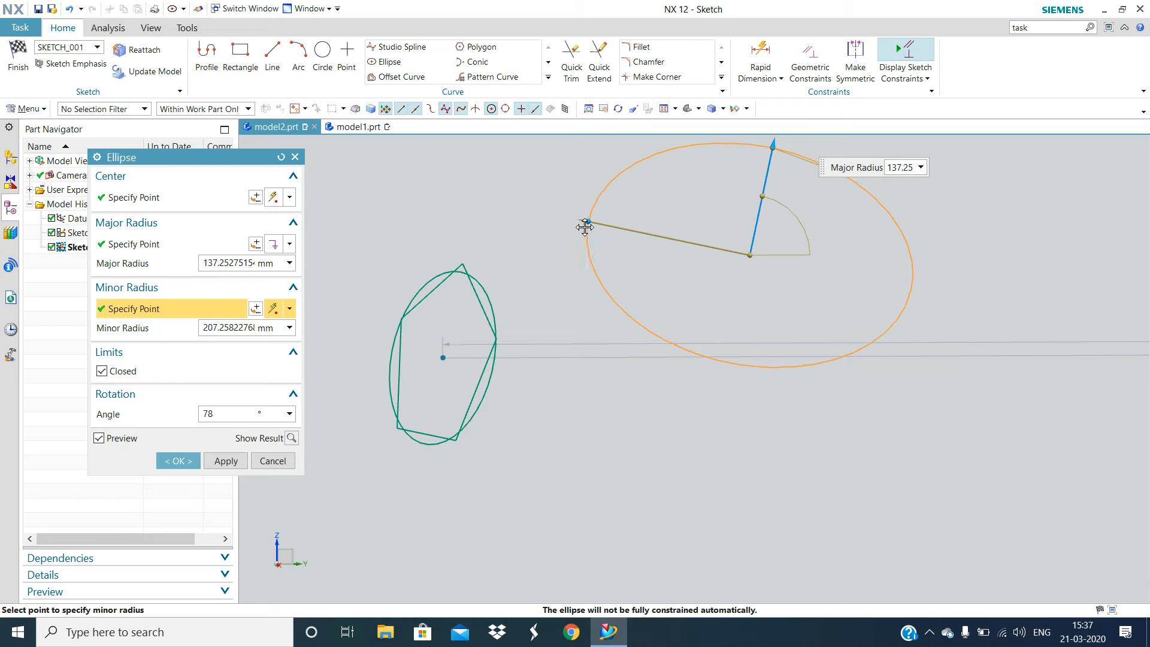
{"action": "left_click_drag", "start_coordinate": [778, 146], "coordinate": [768, 168]}
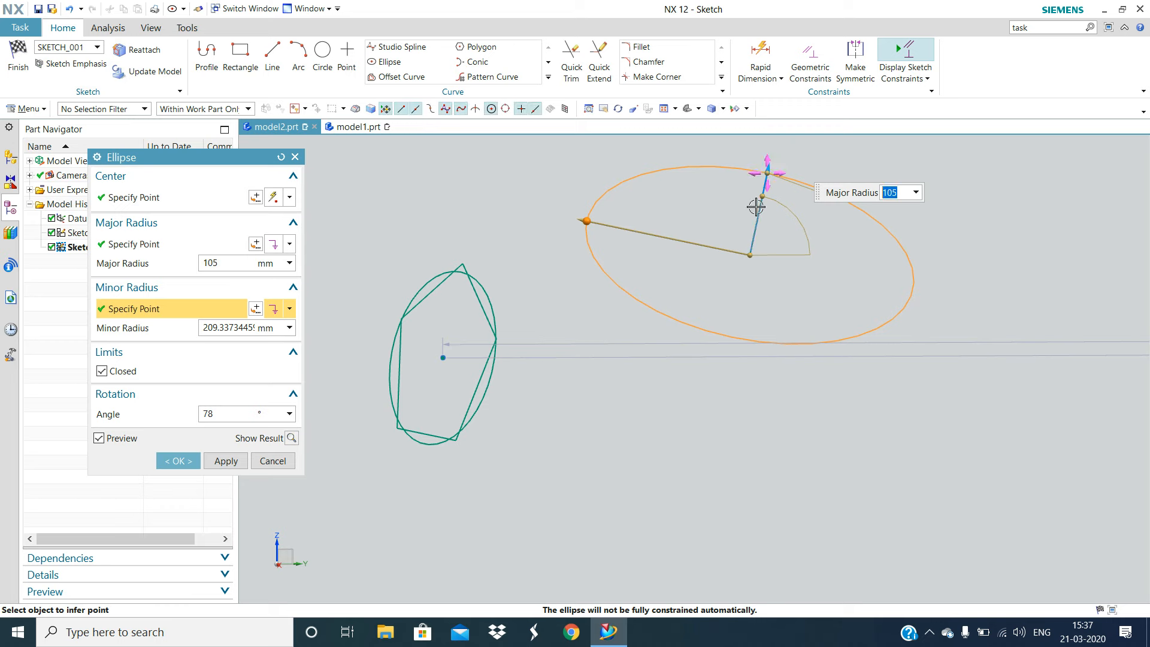
{"action": "left_click", "coordinate": [177, 461]}
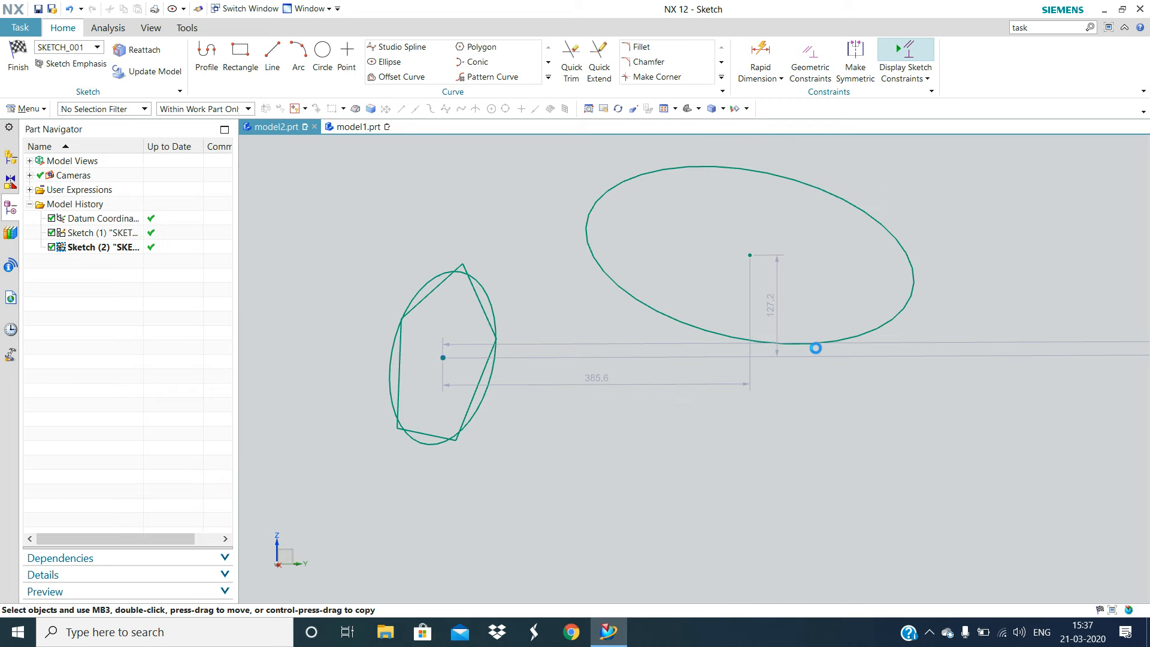
Draw a conic with rho 0.5, about 346.8 mm wide and 72.7 mm high between endpoints, beyond the large ellipse toward positive X
{"action": "scroll", "coordinate": [664, 392], "scroll_direction": "down", "scroll_amount": 2}
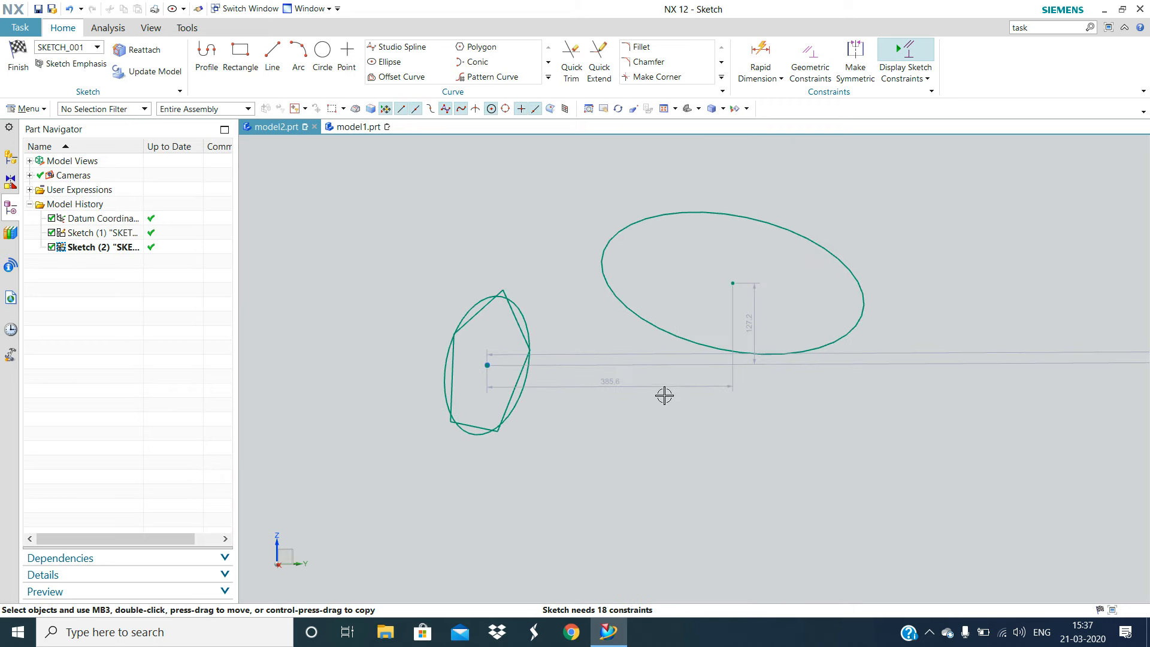
{"action": "left_click", "coordinate": [478, 62]}
{"action": "mouse_move", "coordinate": [930, 254]}
{"action": "middle_mouse_down", "text": "shift"}
{"action": "mouse_move", "coordinate": [762, 341]}
{"action": "mouse_move", "coordinate": [458, 462]}
{"action": "middle_mouse_up", "text": "shift"}
{"action": "left_click", "coordinate": [611, 284]}
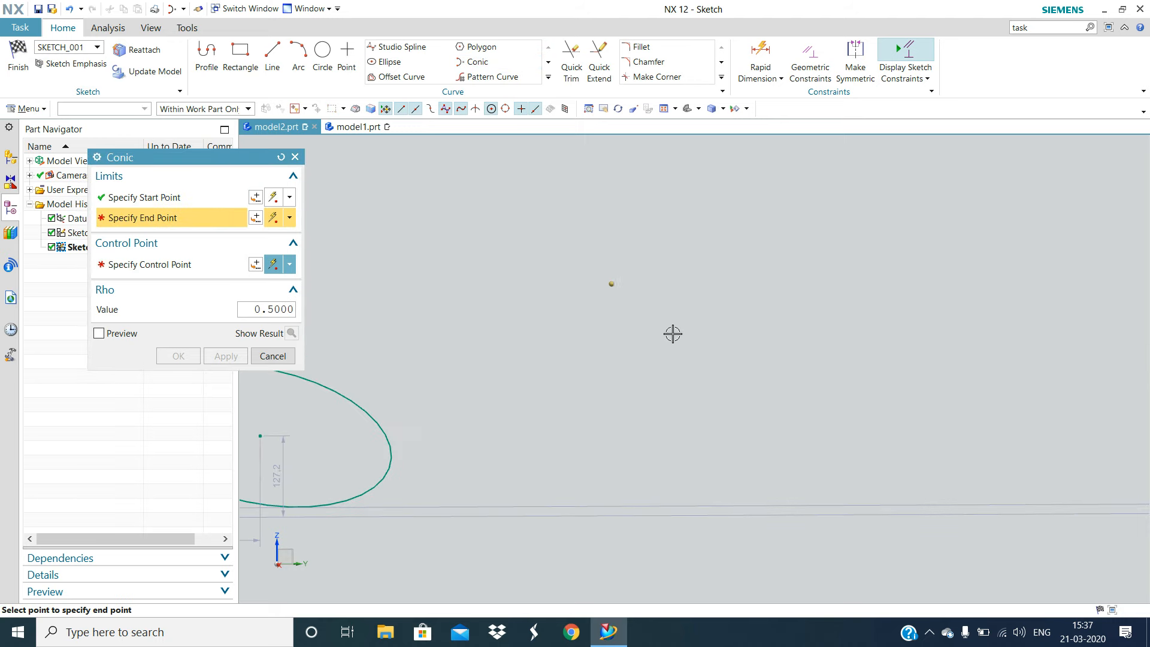
{"action": "left_click", "coordinate": [833, 330]}
{"action": "left_click", "coordinate": [679, 373]}
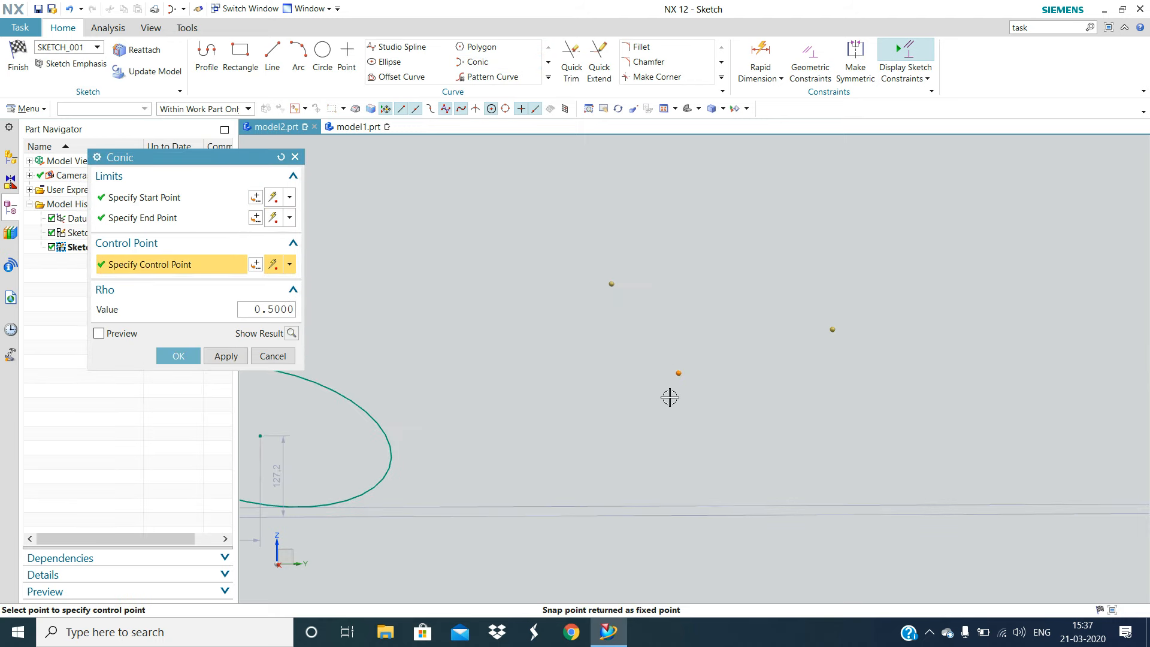
{"action": "left_click", "coordinate": [570, 364]}
{"action": "left_click_drag", "start_coordinate": [570, 364], "coordinate": [608, 315]}
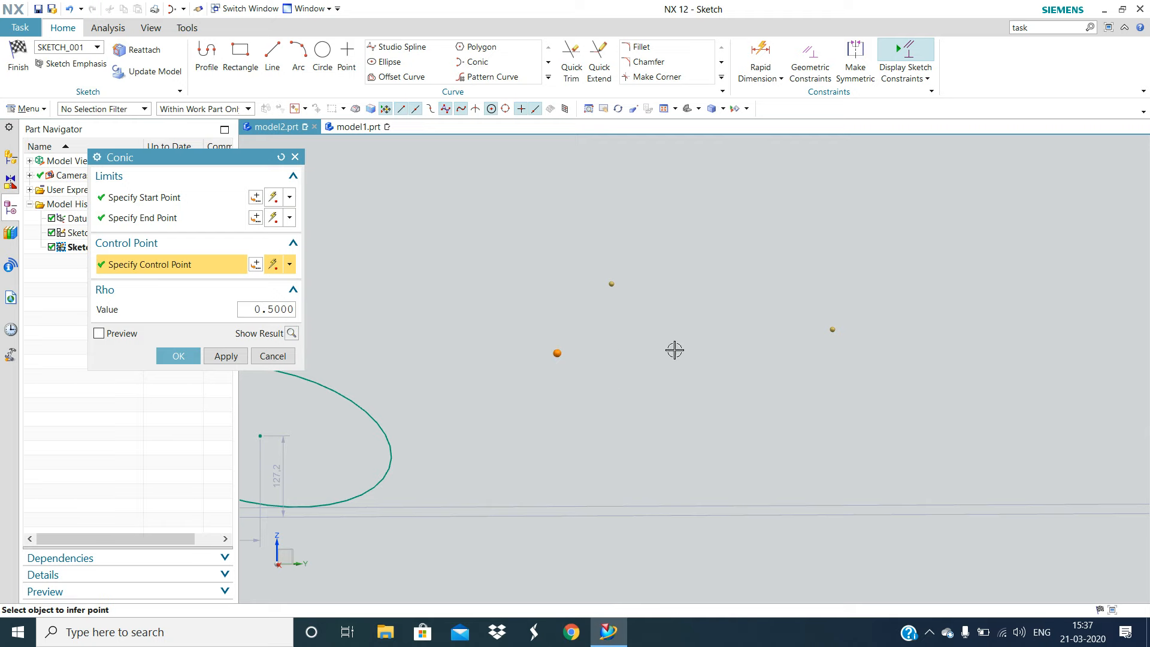
{"action": "left_click", "coordinate": [174, 356]}
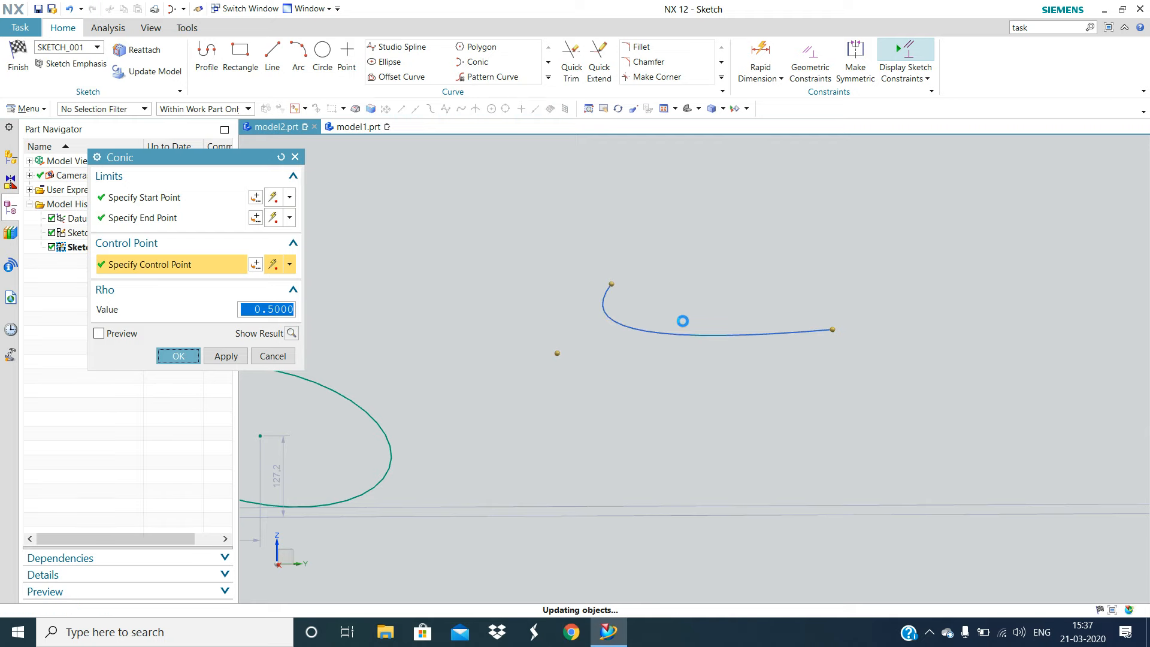
Move the conic closer to the large ellipse, placing its control point about 420 mm horizontally from the ellipse's centre
{"action": "mouse_move", "coordinate": [559, 352]}
{"action": "left_mouse_down"}
{"action": "mouse_move", "coordinate": [634, 361]}
{"action": "mouse_move", "coordinate": [608, 342]}
{"action": "mouse_move", "coordinate": [560, 355]}
{"action": "left_mouse_up"}
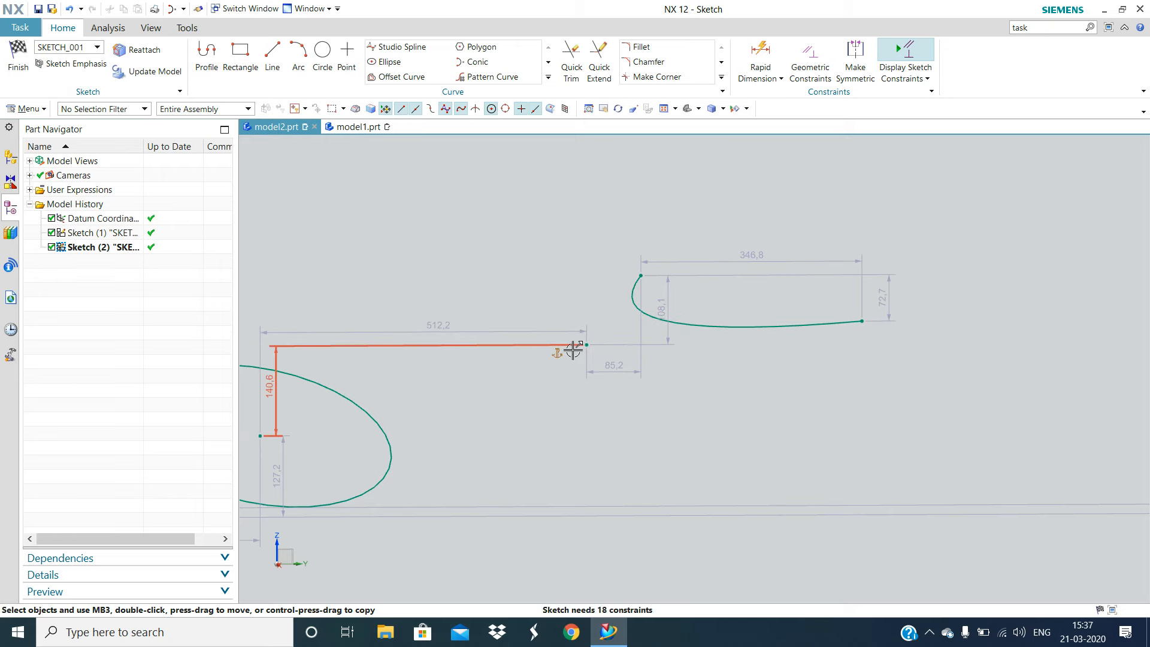
{"action": "left_click_drag", "start_coordinate": [636, 273], "coordinate": [534, 244]}
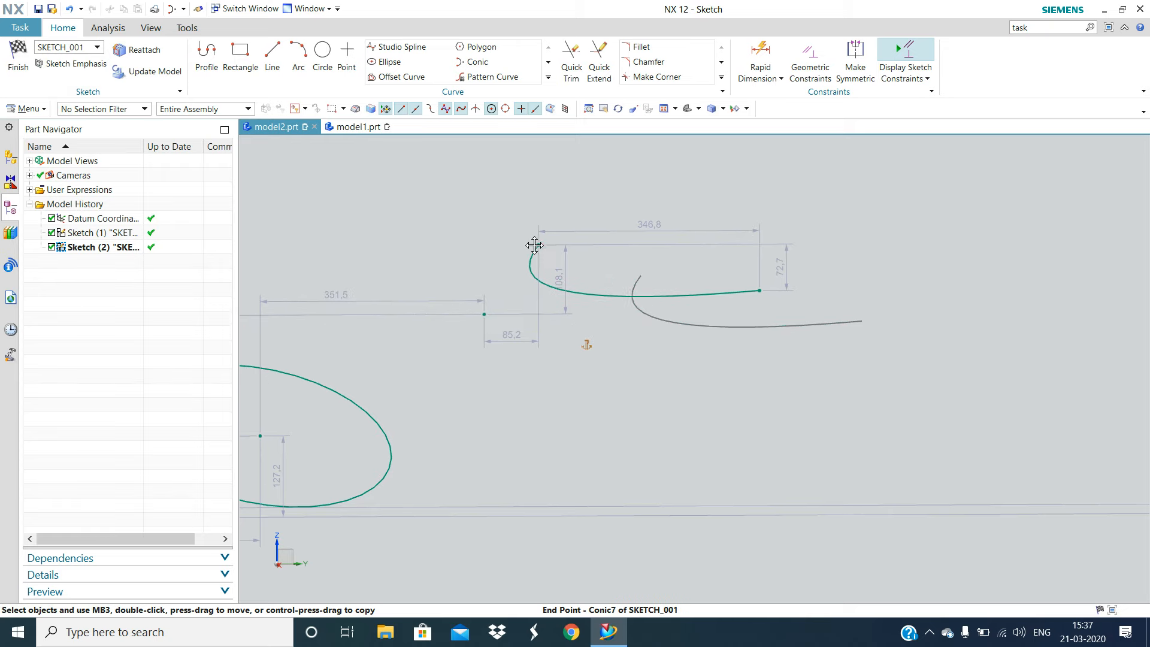
{"action": "left_click_drag", "start_coordinate": [757, 289], "coordinate": [802, 282]}
Draw a second conic with rho 0.5, starting about 345 mm past the first, with its control point about 205 mm across and 179 mm above the start
{"action": "left_click", "coordinate": [473, 62]}
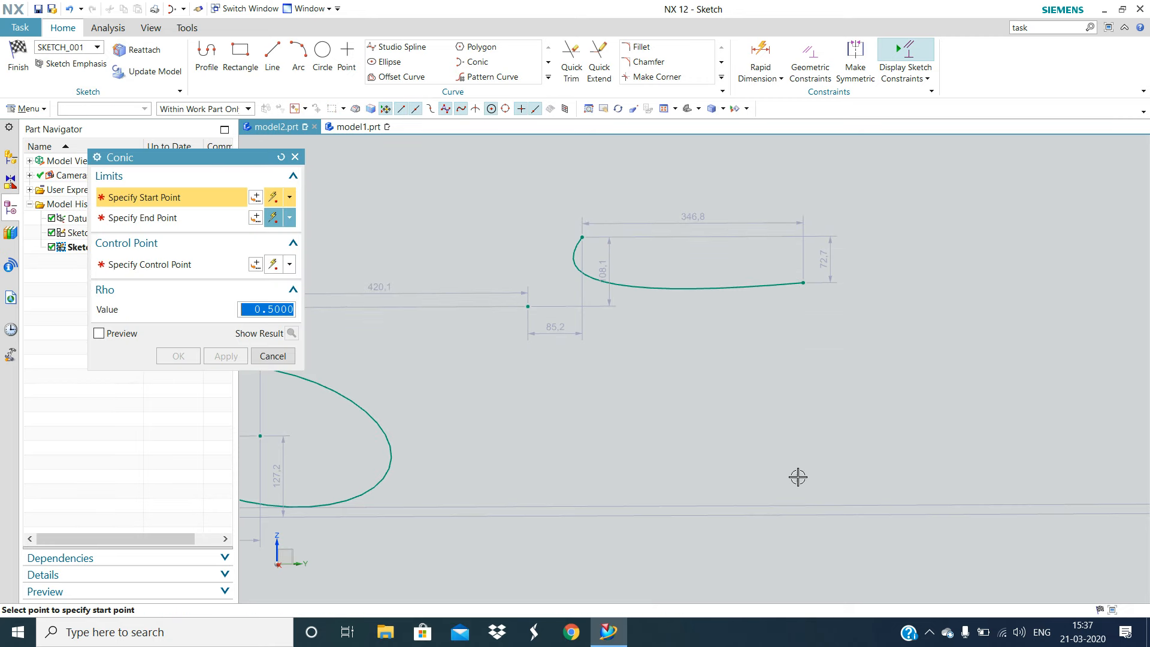
{"action": "middle_click_drag", "start_coordinate": [824, 475], "coordinate": [413, 573], "text": "shift"}
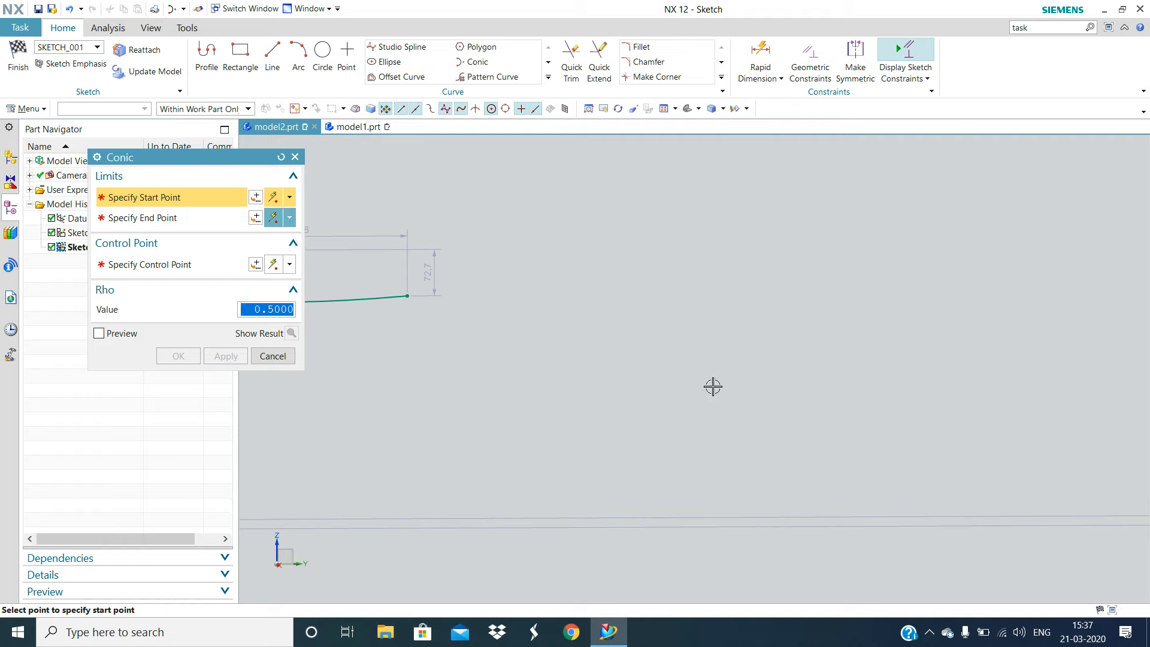
{"action": "left_click", "coordinate": [626, 354]}
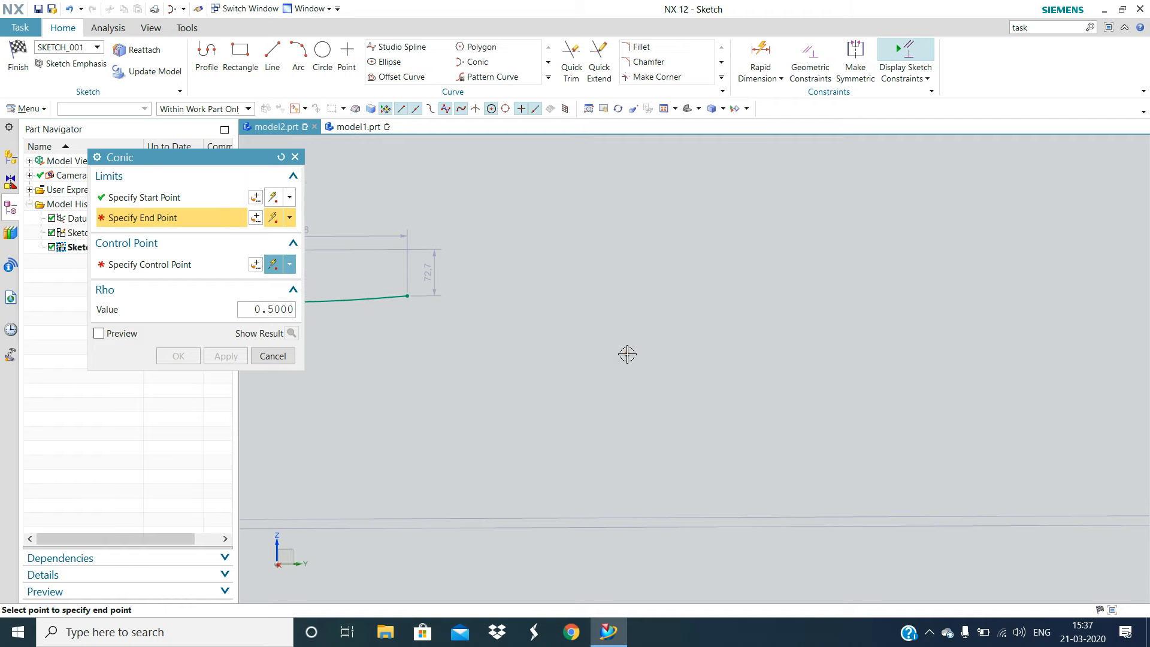
{"action": "left_click", "coordinate": [939, 302]}
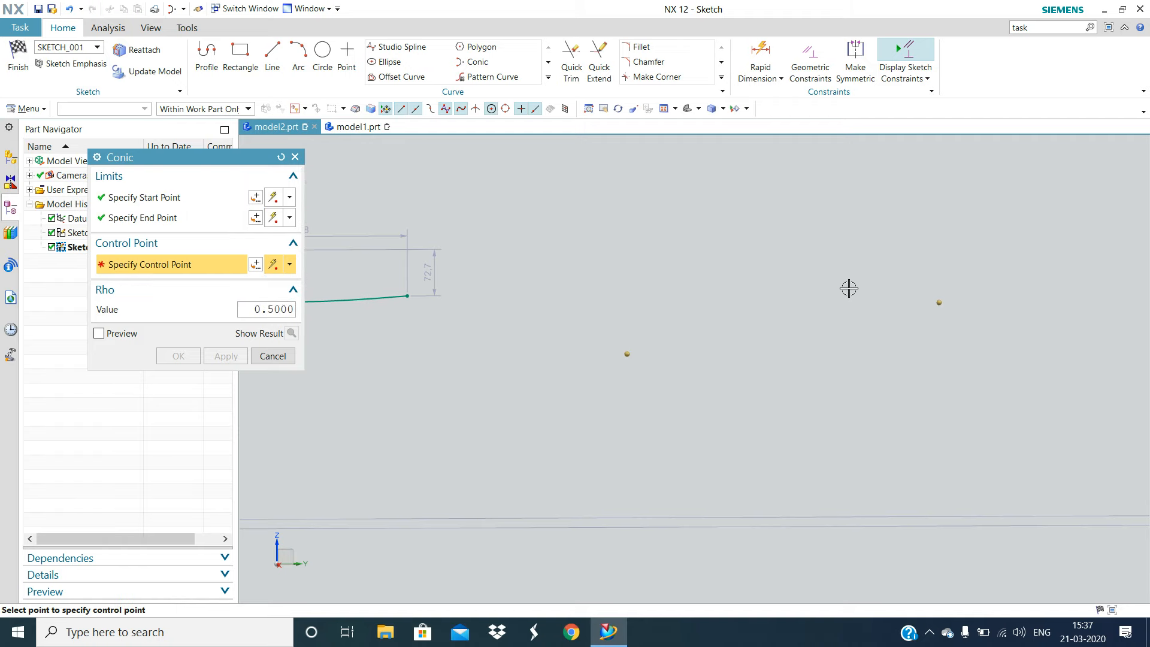
{"action": "left_click", "coordinate": [757, 239]}
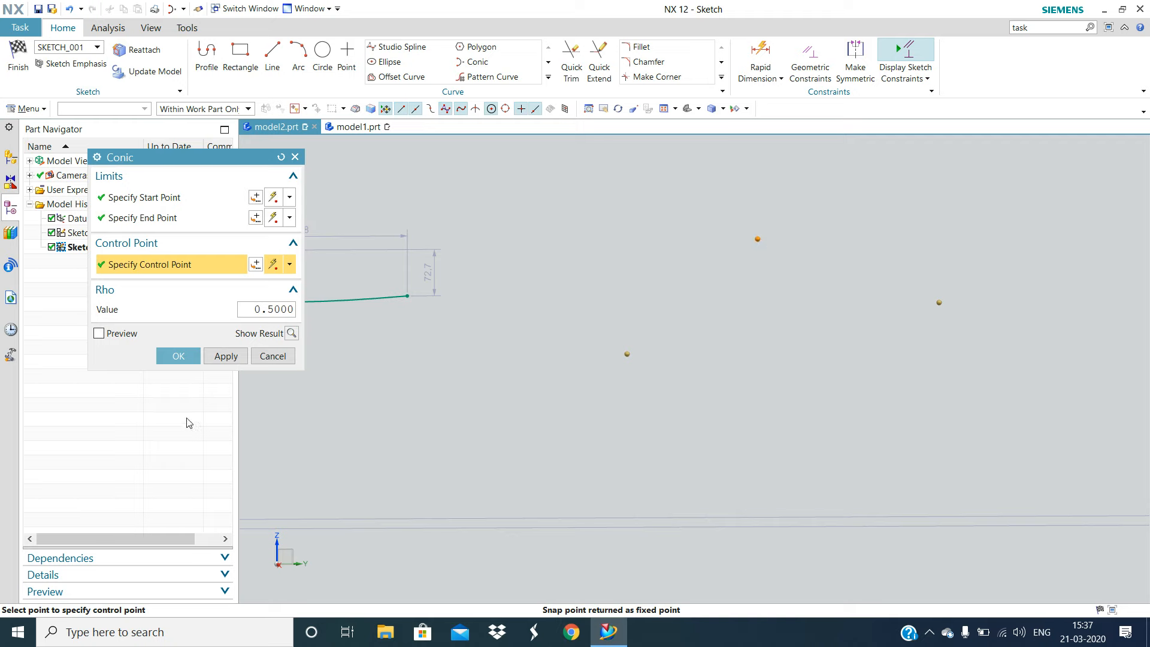
{"action": "left_click", "coordinate": [223, 356]}
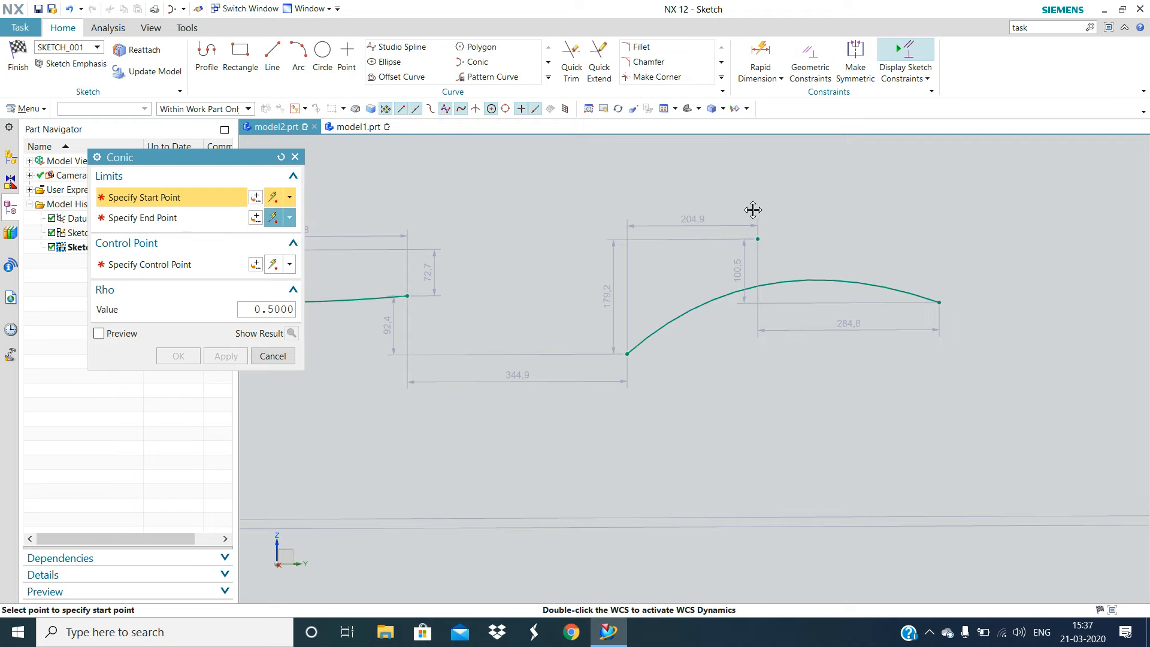
{"action": "left_click", "coordinate": [273, 355]}
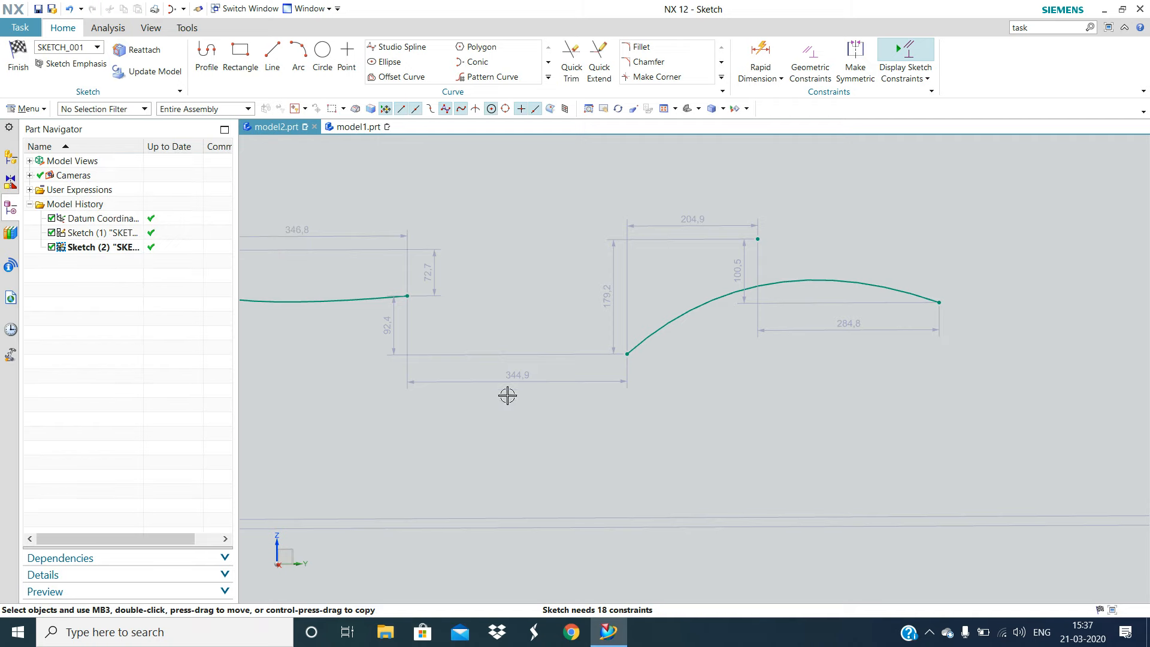
Draw a third conic with rho 0.5, about 411 mm beyond the second, its control point about 196 mm across and 174 mm above the start
{"action": "left_click", "coordinate": [477, 61]}
{"action": "middle_click_drag", "start_coordinate": [868, 384], "coordinate": [258, 493], "text": "shift"}
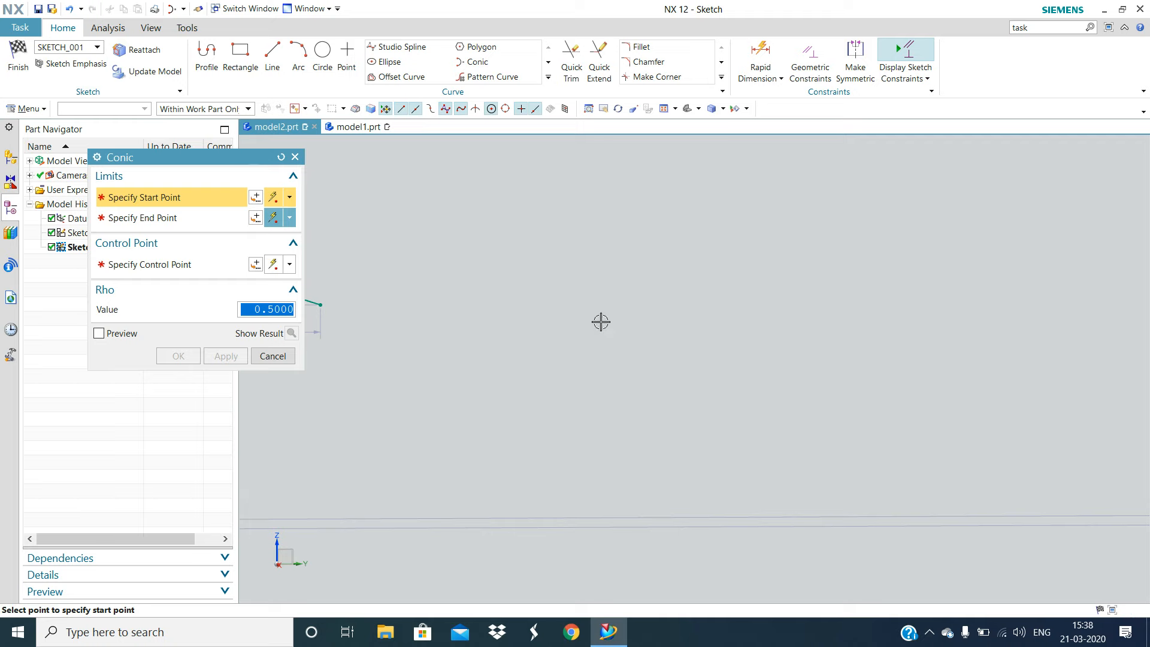
{"action": "left_click", "coordinate": [582, 326]}
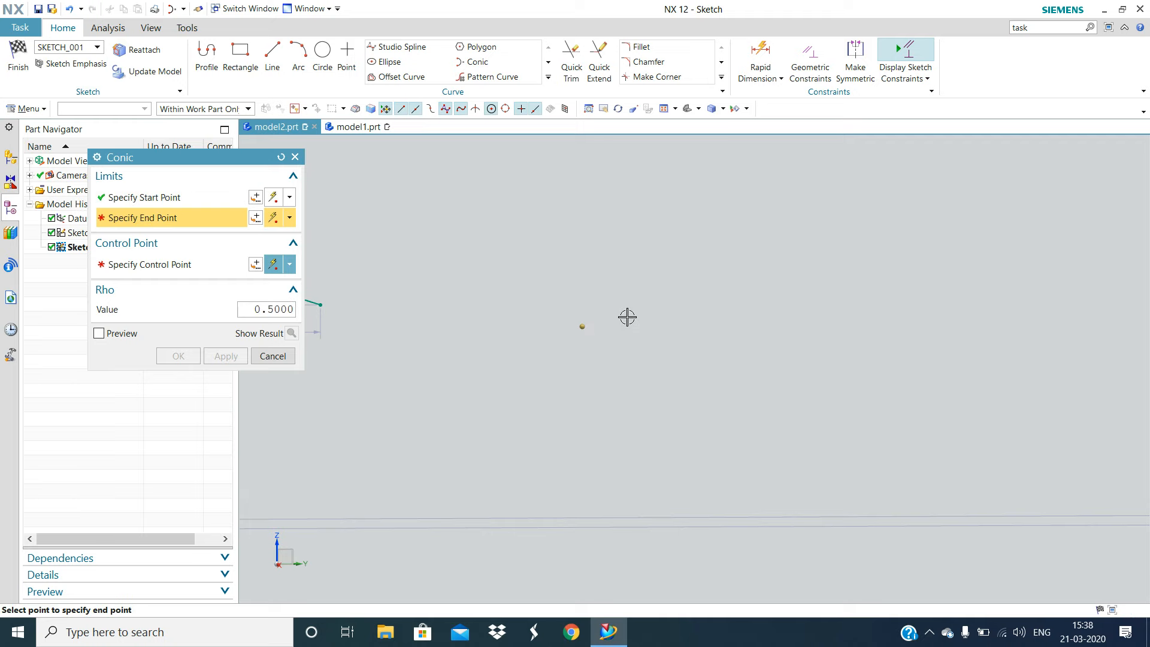
{"action": "left_click", "coordinate": [911, 269]}
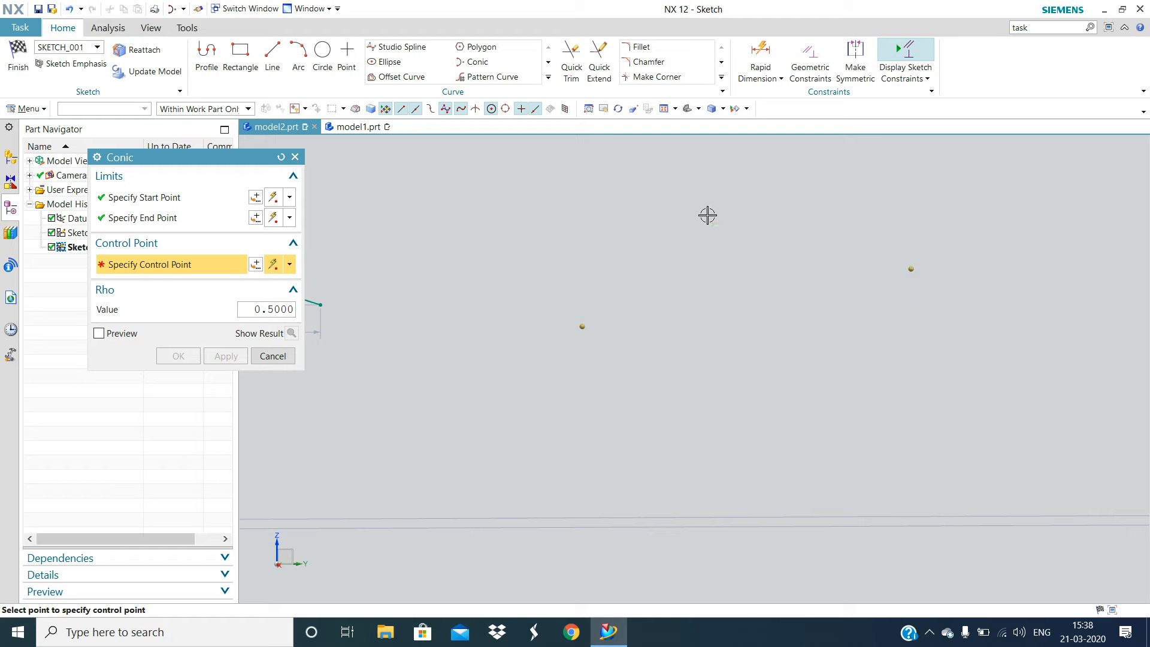
{"action": "left_click", "coordinate": [707, 215]}
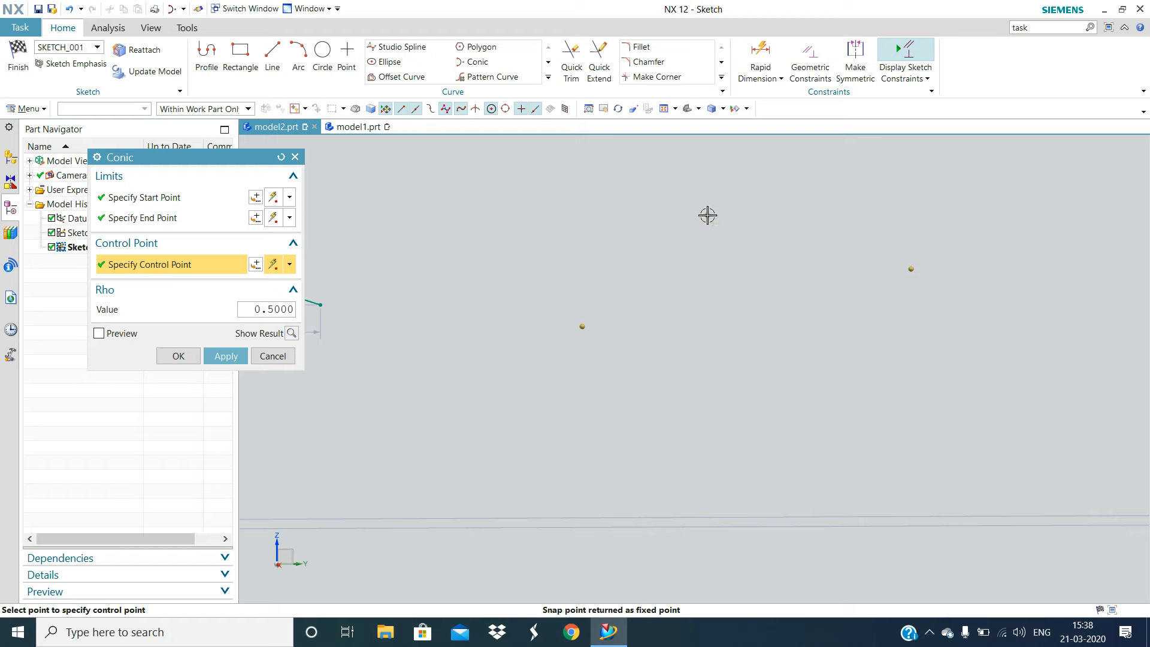
{"action": "left_click", "coordinate": [225, 356]}
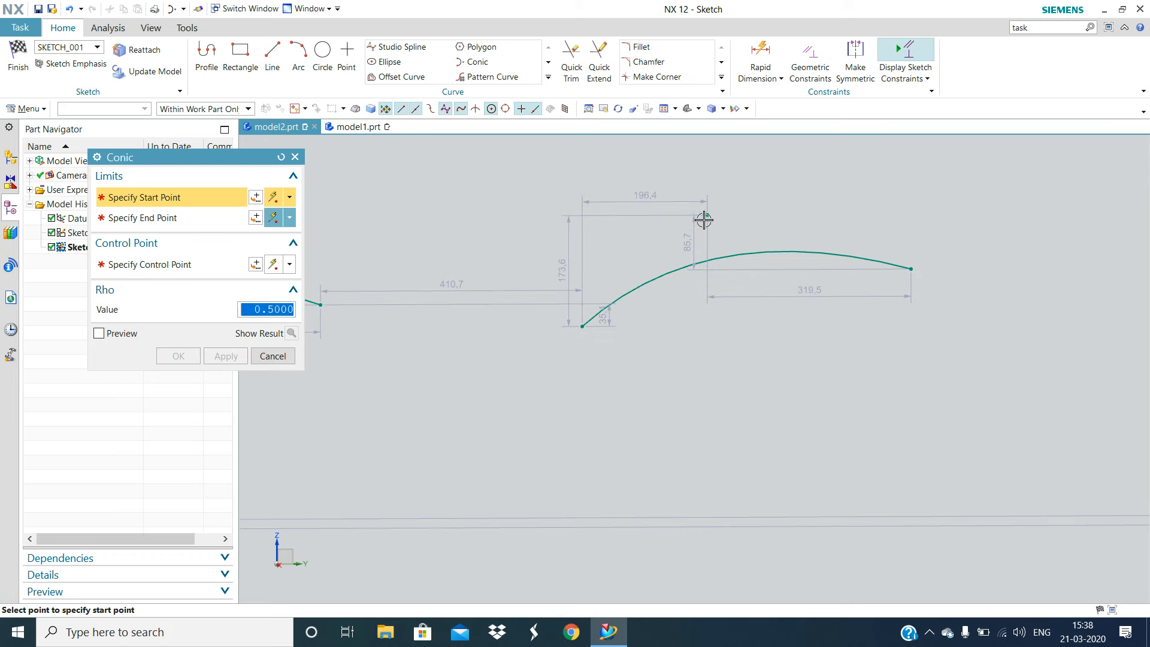
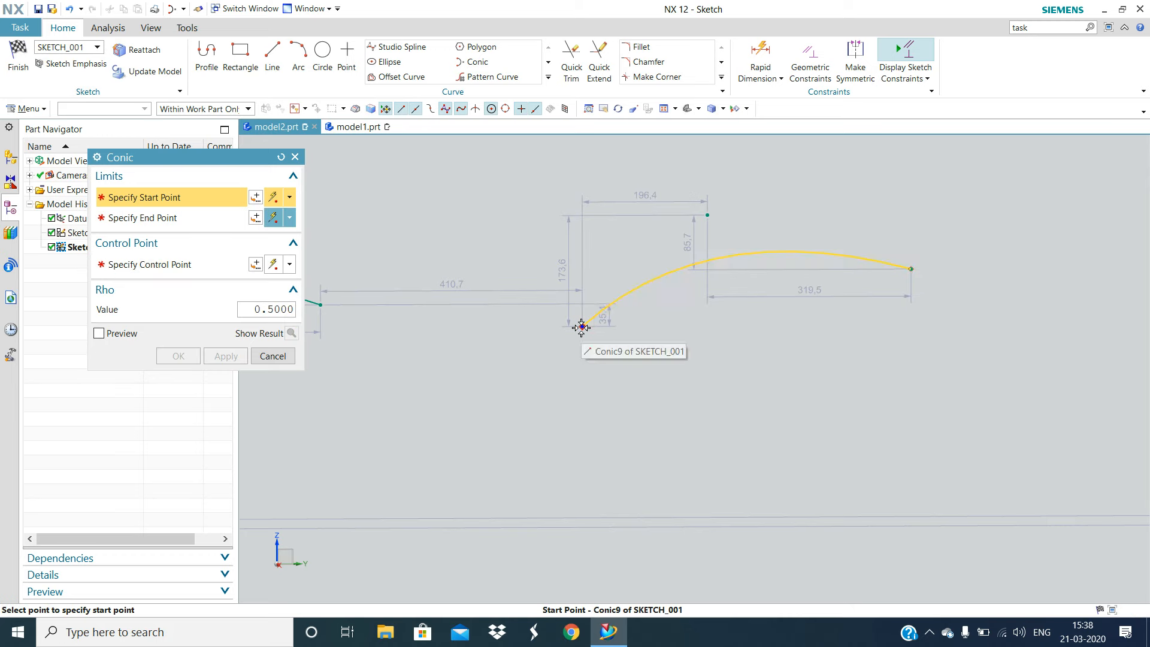
{"action": "left_click", "coordinate": [273, 356]}
Offset the third conic 20 mm toward its concave side as one copy, with Create Dimension on and Extension Cap
{"action": "mouse_move", "coordinate": [916, 343]}
{"action": "middle_mouse_down"}
{"action": "mouse_move", "coordinate": [600, 451]}
{"action": "mouse_move", "coordinate": [703, 403]}
{"action": "mouse_move", "coordinate": [549, 423]}
{"action": "mouse_move", "coordinate": [665, 357]}
{"action": "middle_mouse_up"}
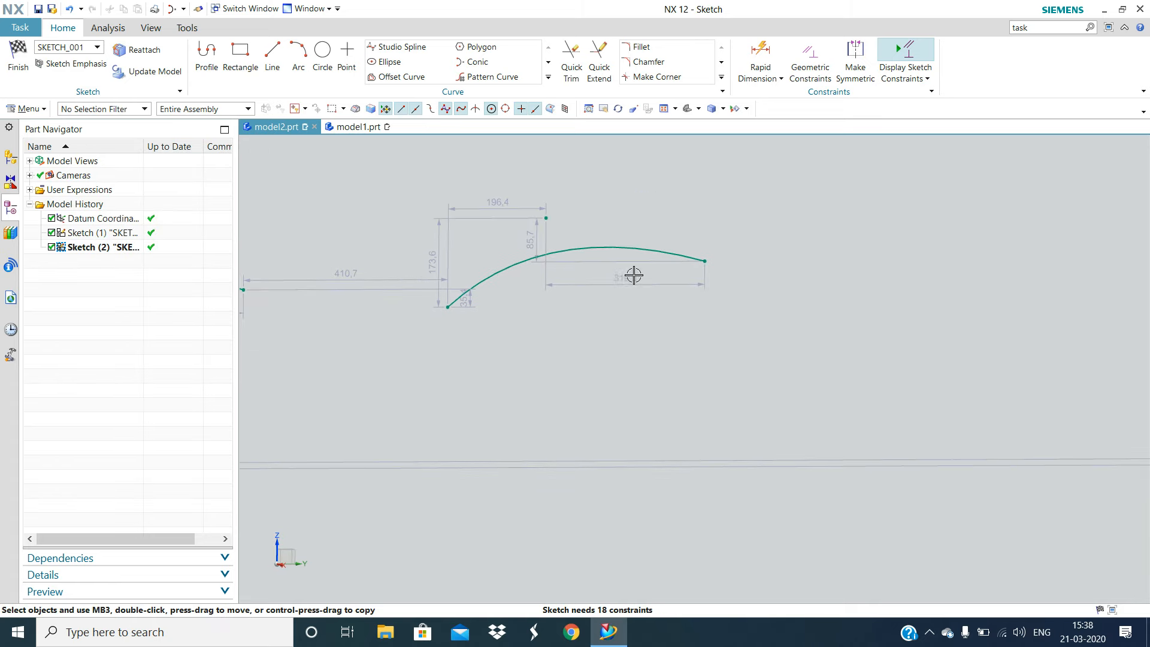
{"action": "left_click", "coordinate": [390, 77]}
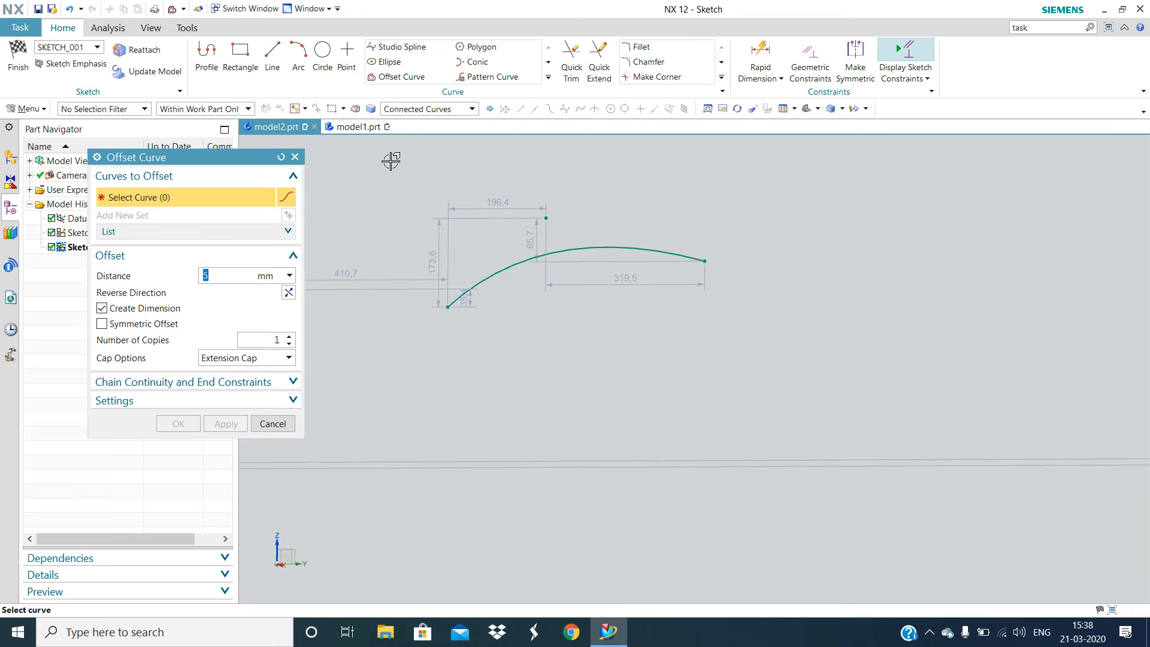
{"action": "left_click", "coordinate": [576, 250]}
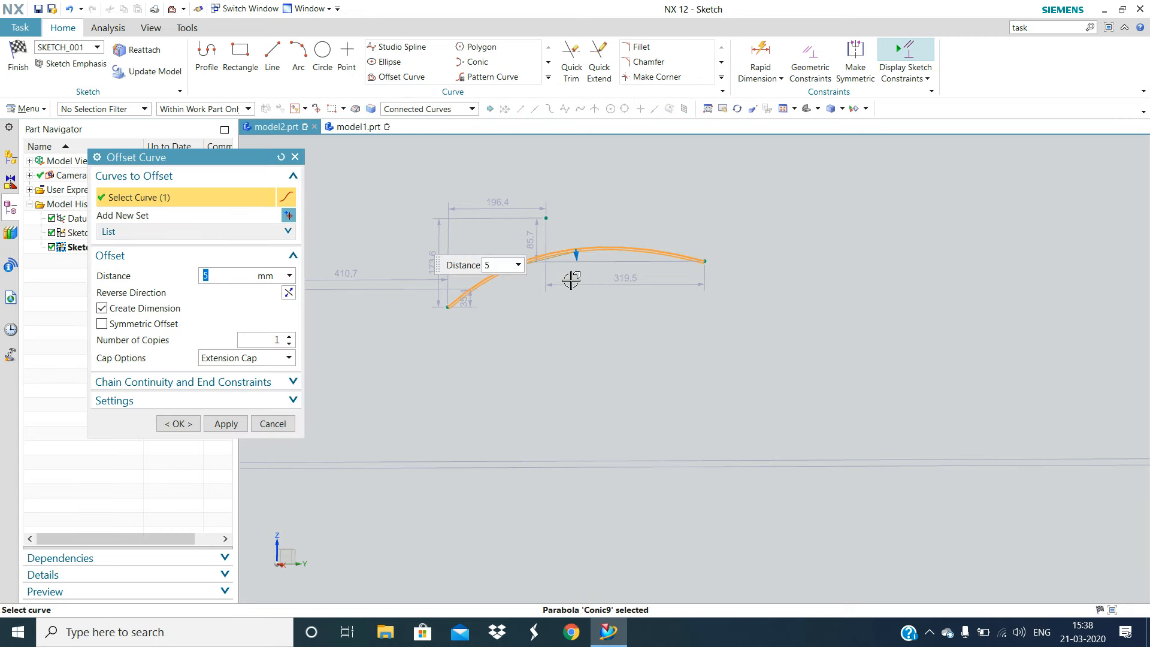
{"action": "scroll", "coordinate": [591, 297], "scroll_direction": "up", "scroll_amount": 4}
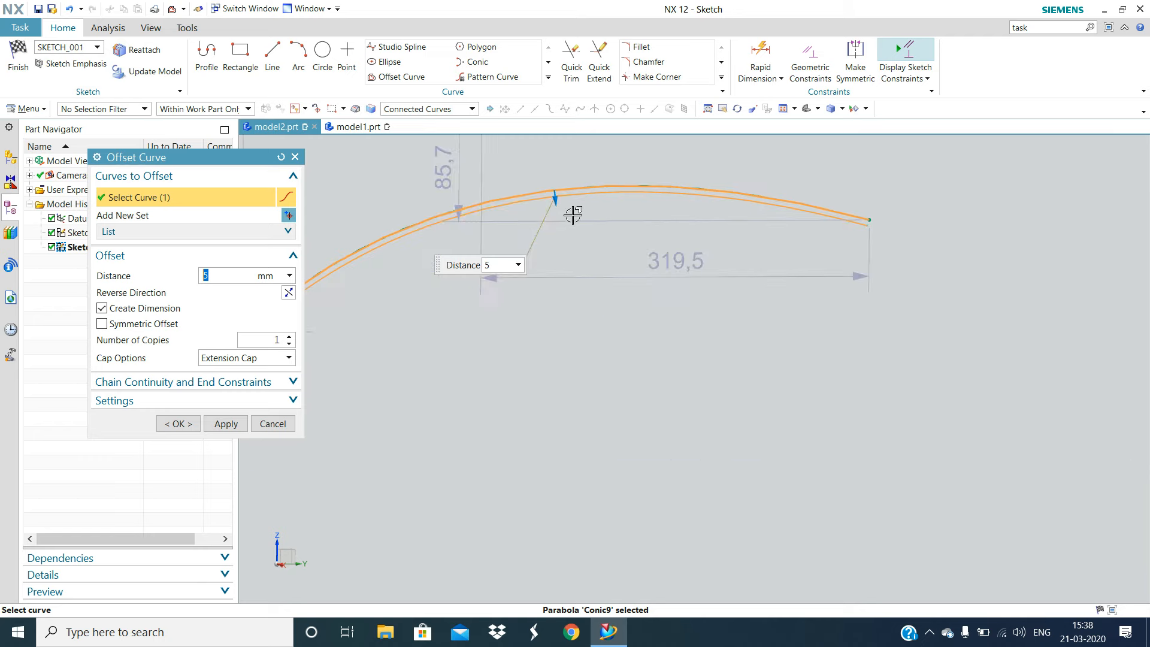
{"action": "mouse_move", "coordinate": [553, 203]}
{"action": "left_mouse_down"}
{"action": "mouse_move", "coordinate": [559, 232]}
{"action": "mouse_move", "coordinate": [558, 215]}
{"action": "left_mouse_up"}
{"action": "double_click", "coordinate": [242, 281]}
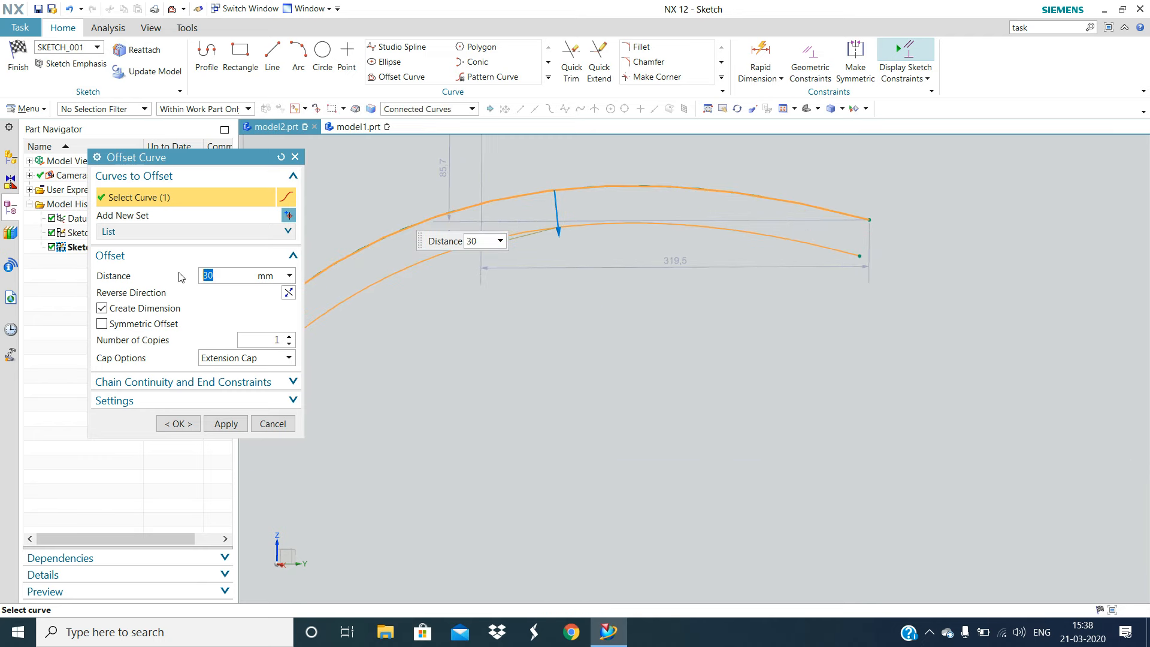
{"action": "key", "text": "Return"}
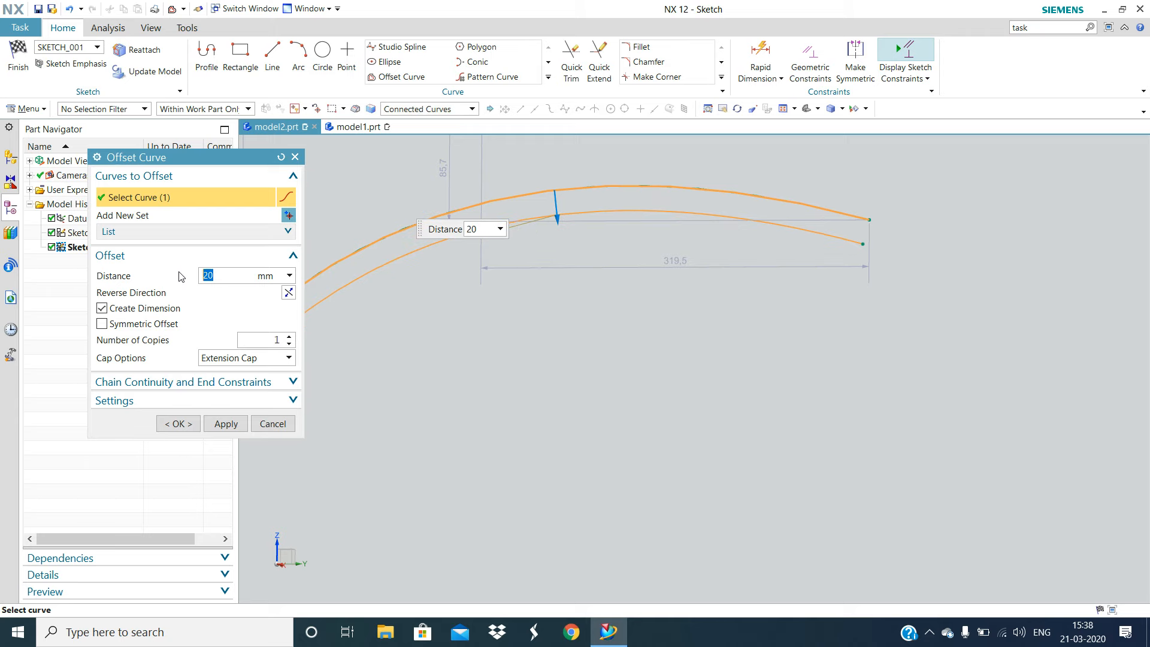
{"action": "left_click", "coordinate": [178, 423]}
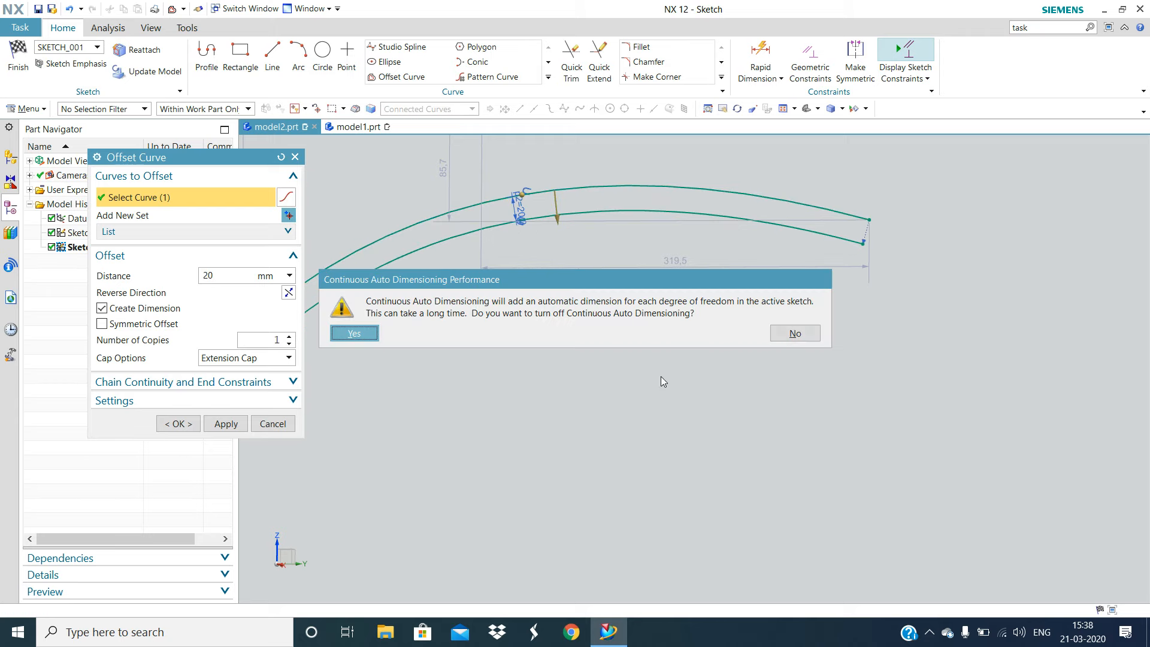
Turn off Continuous Auto Dimensioning and move the conic's 20 mm offset dimension clear above the two curves
{"action": "left_click", "coordinate": [354, 333]}
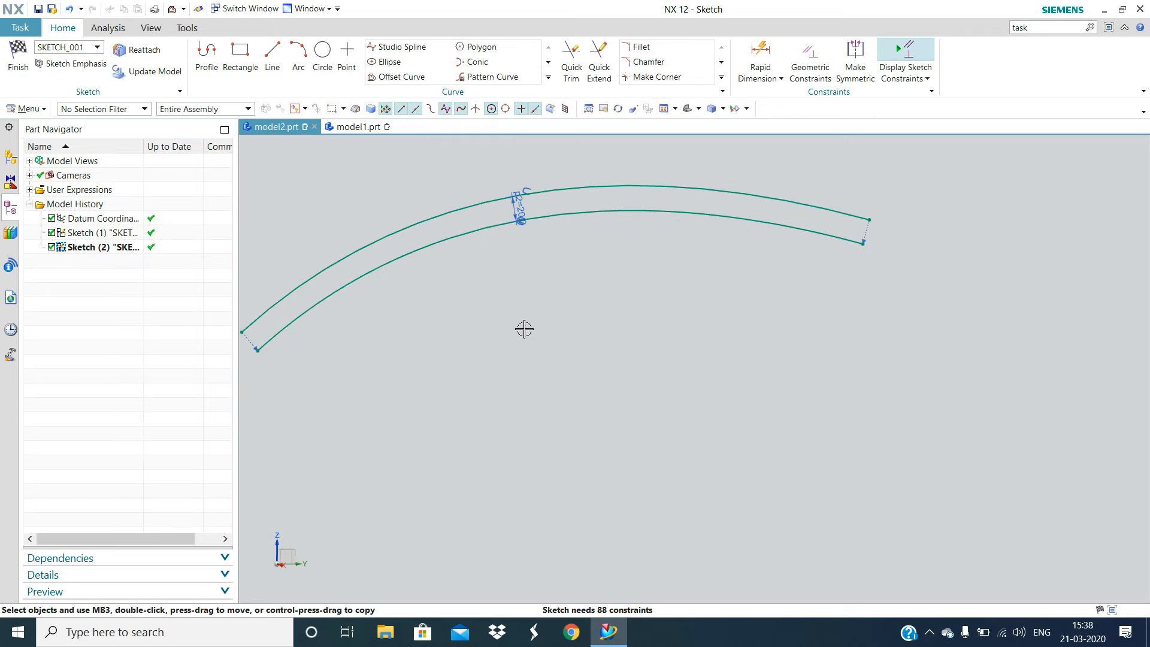
{"action": "middle_click_drag", "start_coordinate": [522, 333], "coordinate": [653, 371], "text": "shift"}
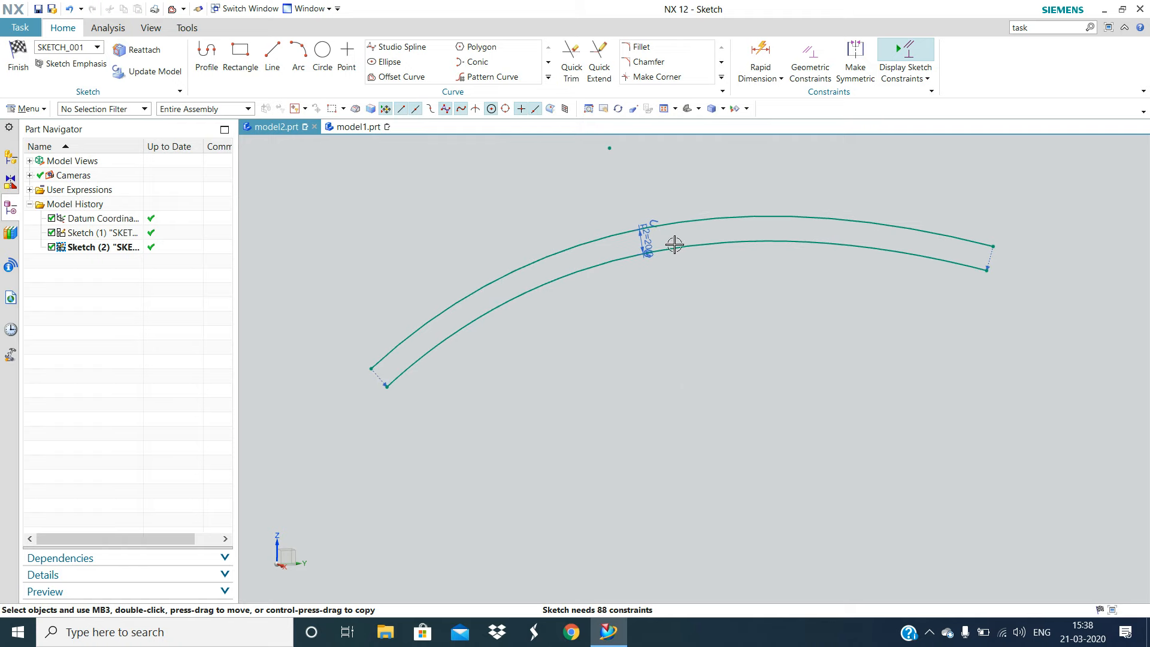
{"action": "left_click_drag", "start_coordinate": [643, 243], "coordinate": [620, 167]}
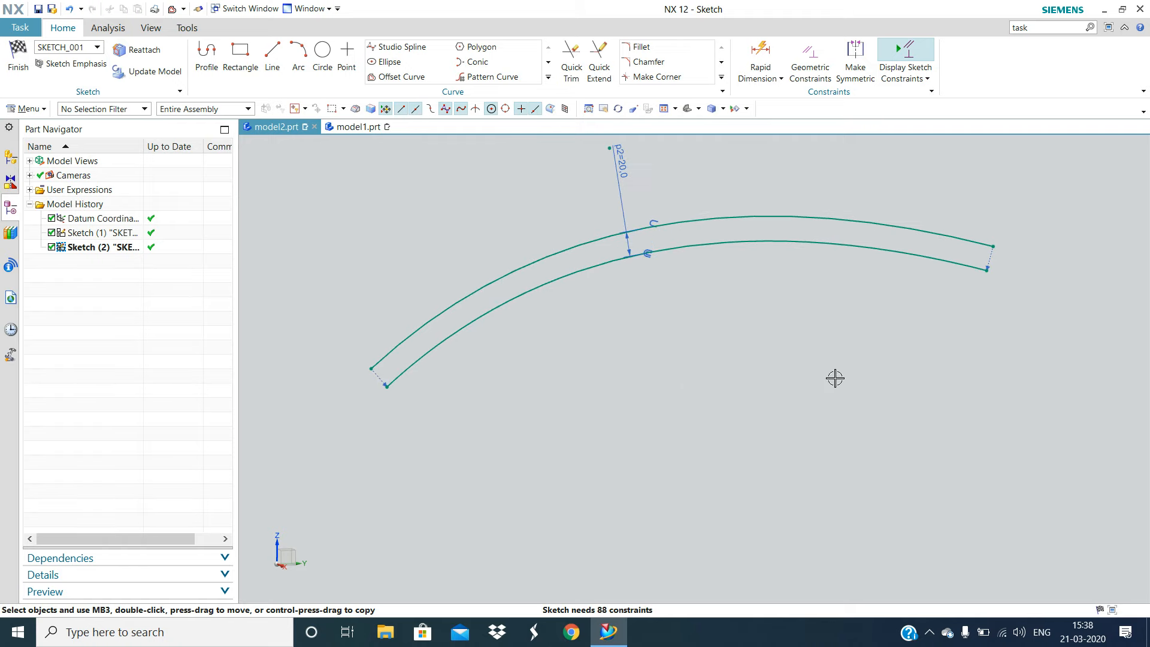
Offset the large ellipse 10 mm outward as one copy, with Create Dimension on
{"action": "scroll", "coordinate": [533, 440], "scroll_direction": "down", "scroll_amount": 6}
{"action": "scroll", "coordinate": [764, 444], "scroll_direction": "down", "scroll_amount": 4}
{"action": "scroll", "coordinate": [598, 477], "scroll_direction": "up", "scroll_amount": 3}
{"action": "scroll", "coordinate": [474, 488], "scroll_direction": "up", "scroll_amount": 5}
{"action": "scroll", "coordinate": [526, 424], "scroll_direction": "up", "scroll_amount": 3}
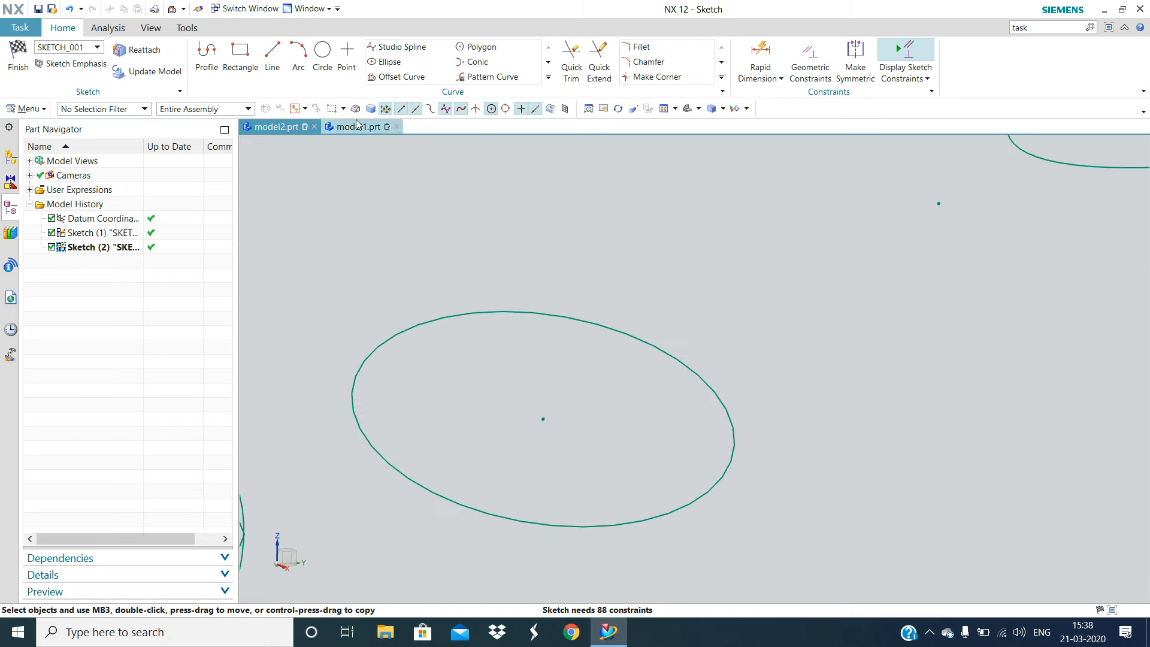
{"action": "left_click", "coordinate": [400, 77]}
{"action": "left_click", "coordinate": [541, 312]}
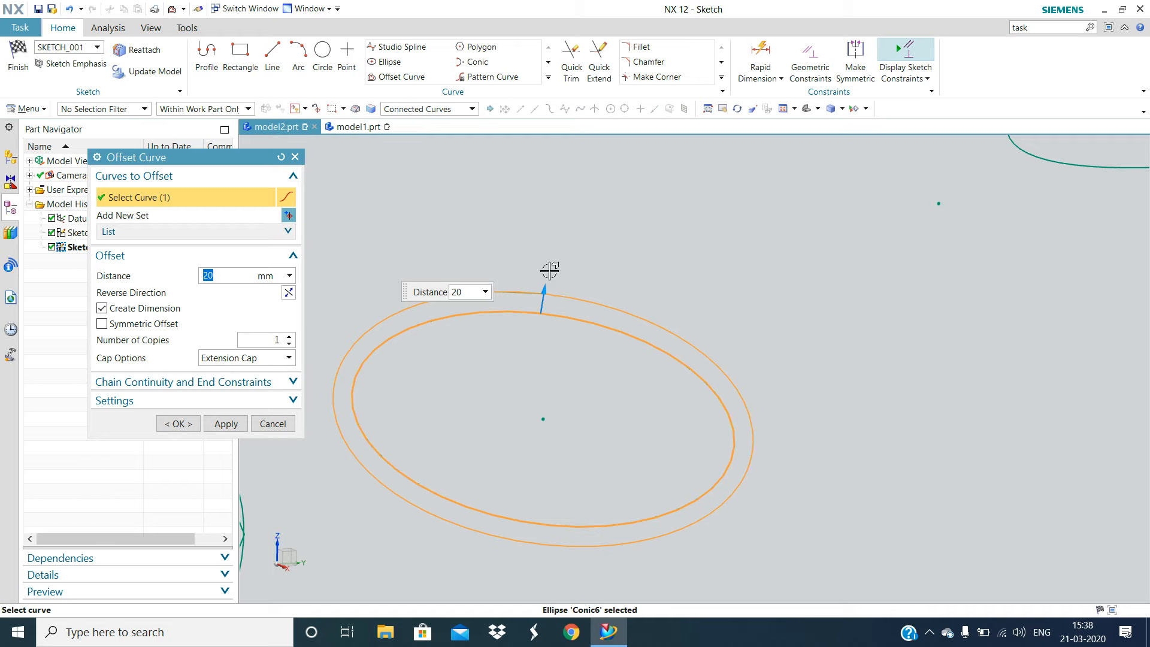
{"action": "left_click_drag", "start_coordinate": [546, 286], "coordinate": [556, 254]}
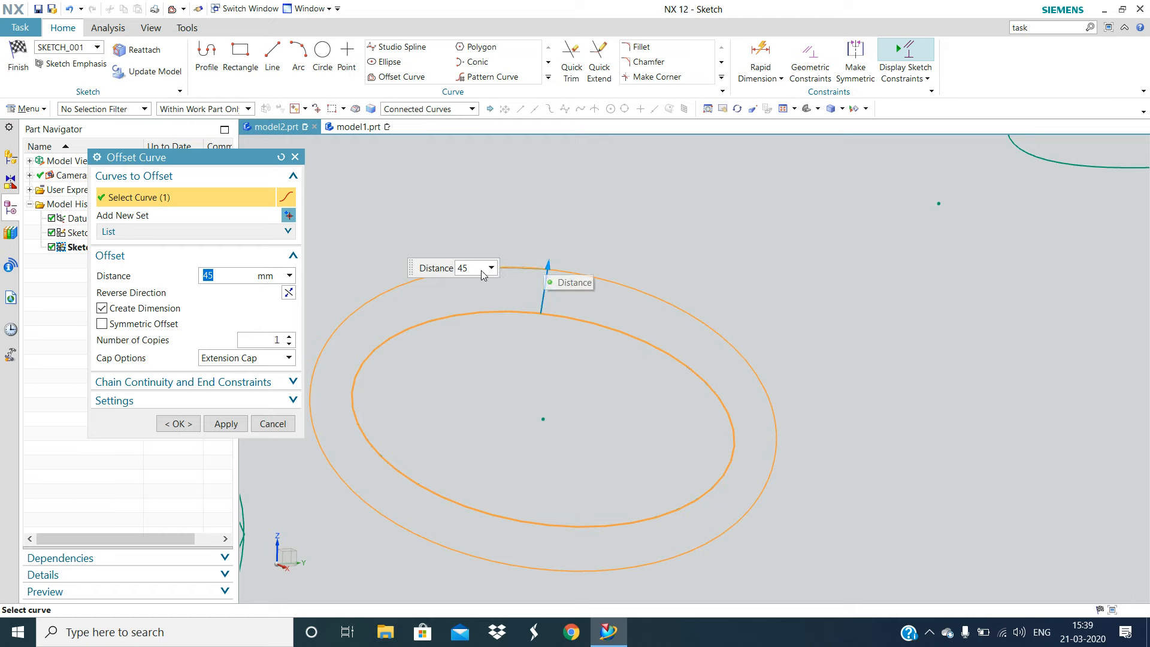
{"action": "type", "text": "10"}
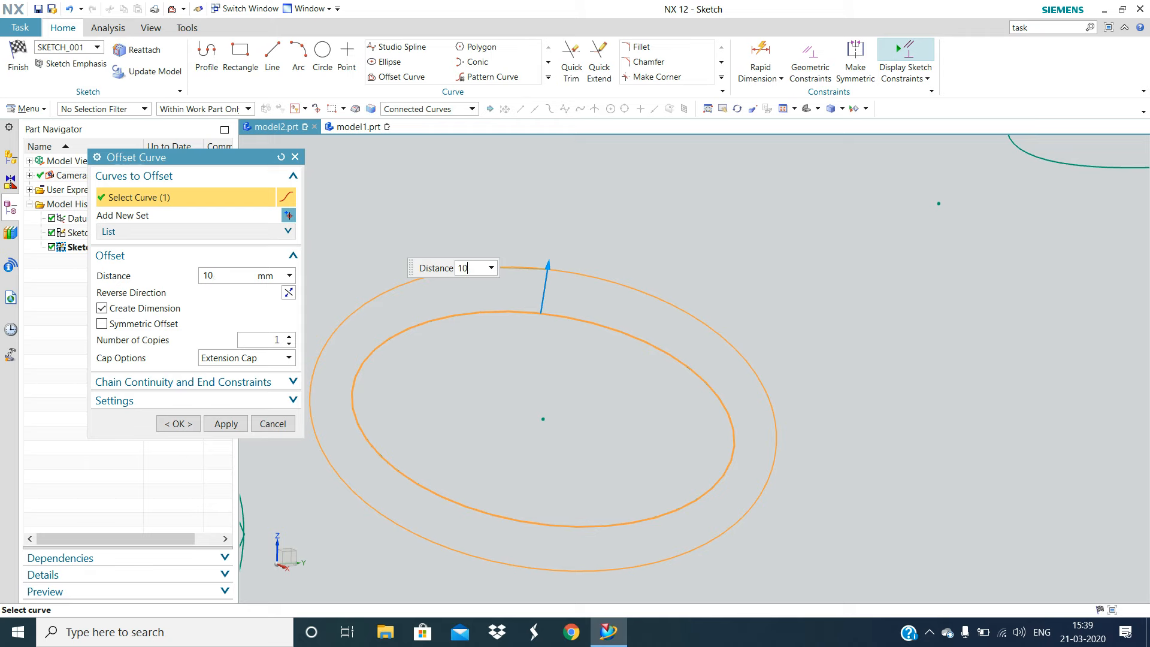
{"action": "key", "text": "Return"}
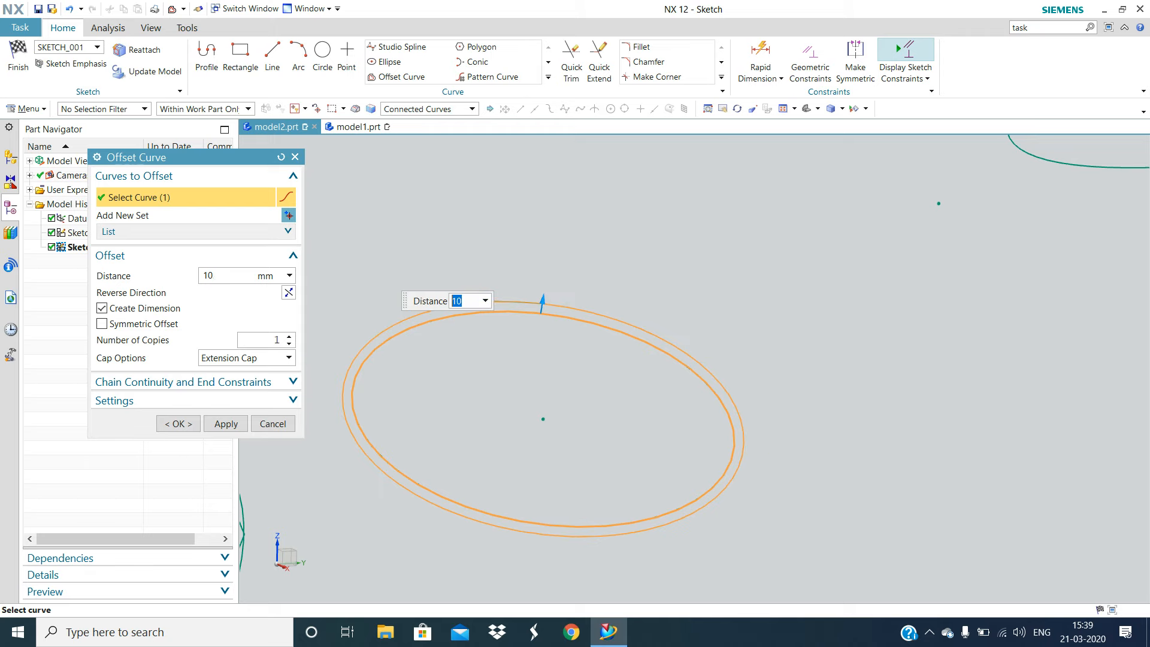
{"action": "left_click", "coordinate": [179, 422]}
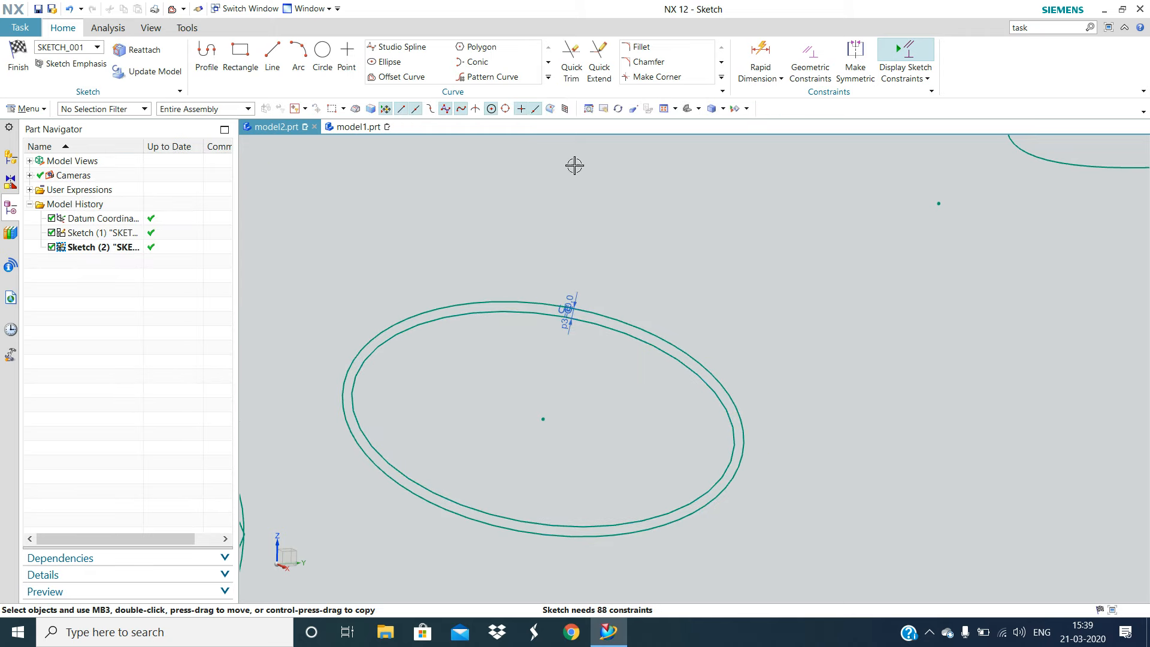
{"action": "left_click", "coordinate": [547, 77]}
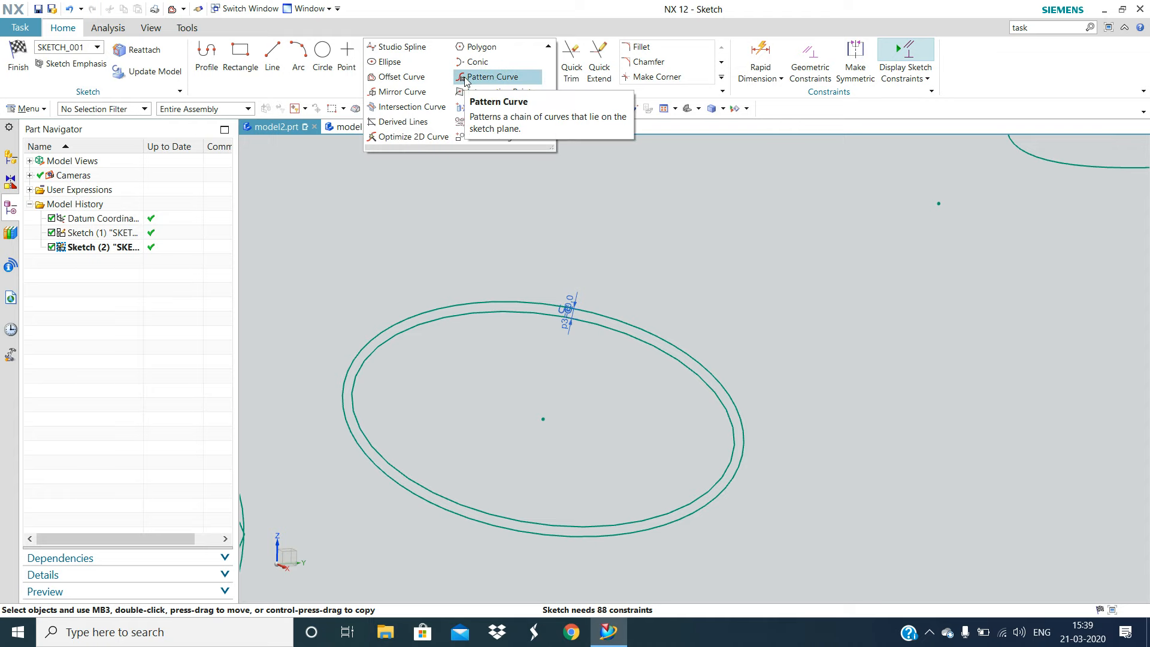
{"action": "left_click", "coordinate": [422, 99]}
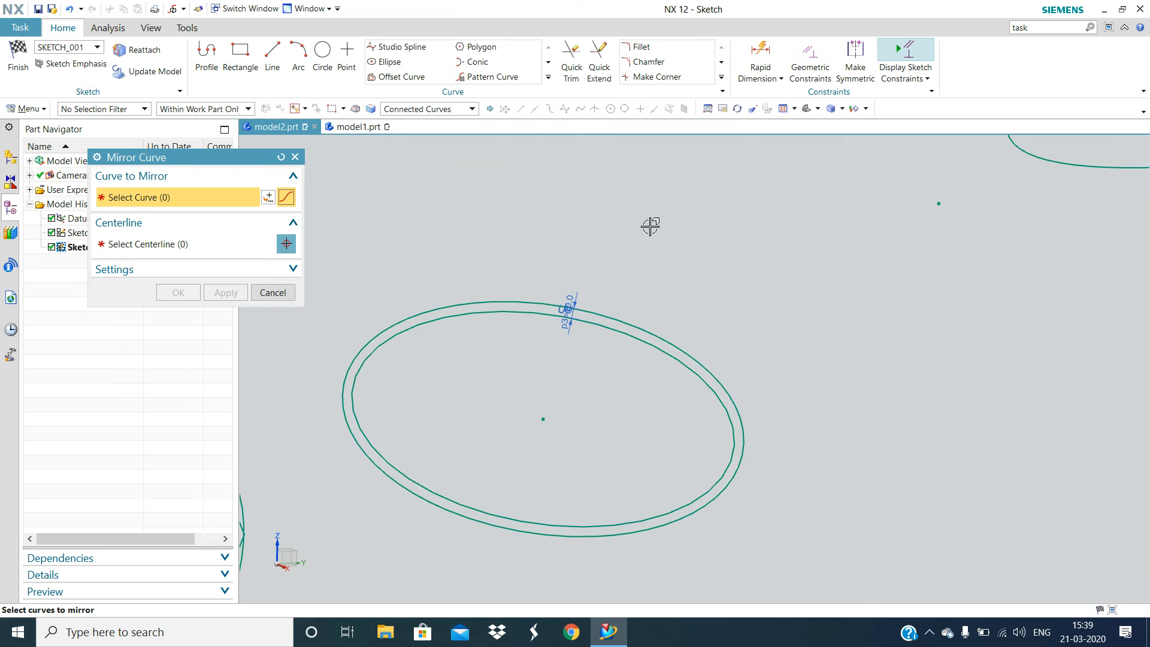
{"action": "scroll", "coordinate": [770, 277], "scroll_direction": "down", "scroll_amount": 3}
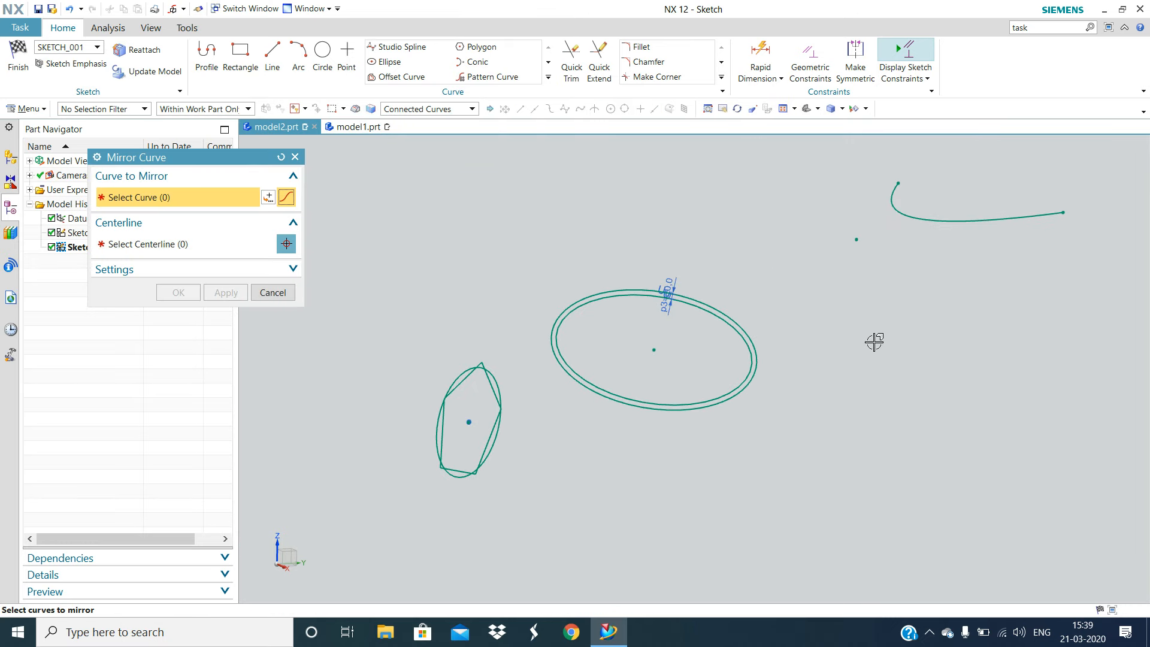
{"action": "middle_click_drag", "start_coordinate": [870, 334], "coordinate": [710, 335], "text": "shift"}
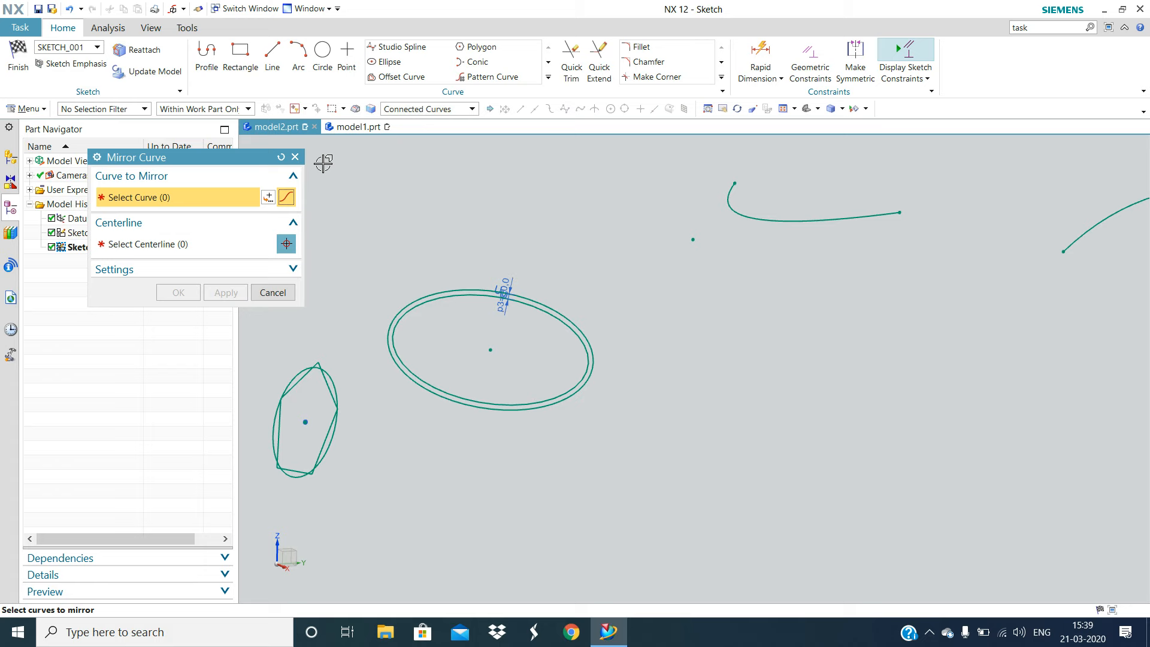
{"action": "left_click", "coordinate": [295, 157]}
Draw a nearly vertical line about 370 mm long in the free space between the large ellipse and the conics
{"action": "left_click", "coordinate": [272, 56]}
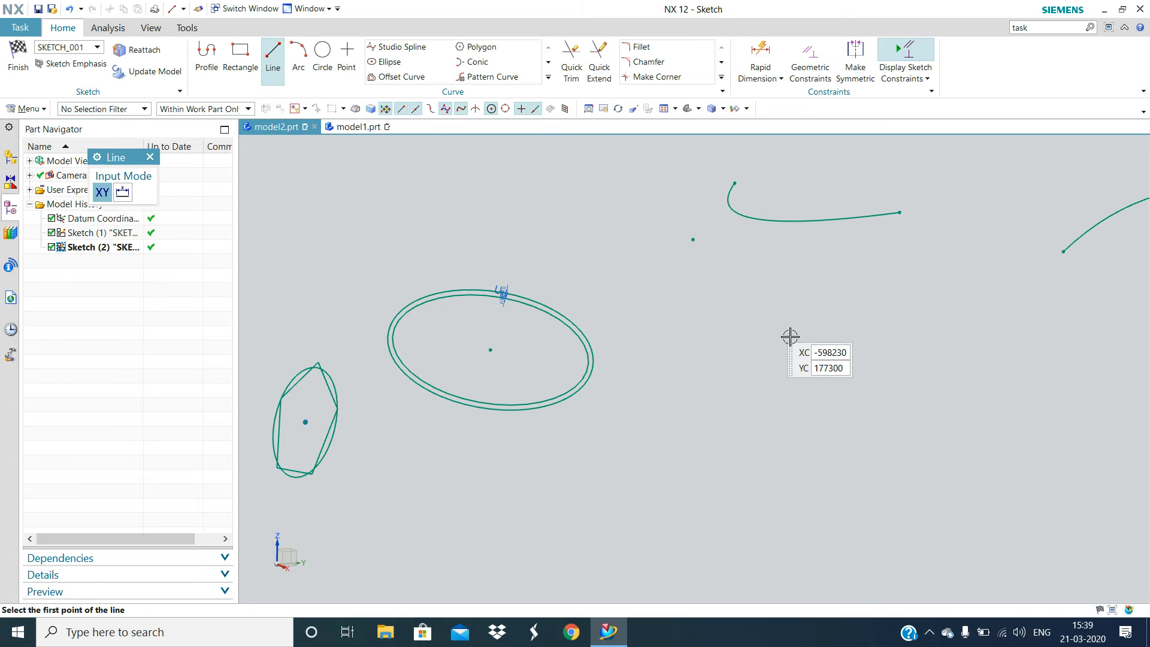
{"action": "left_click", "coordinate": [694, 268]}
{"action": "left_click", "coordinate": [691, 455]}
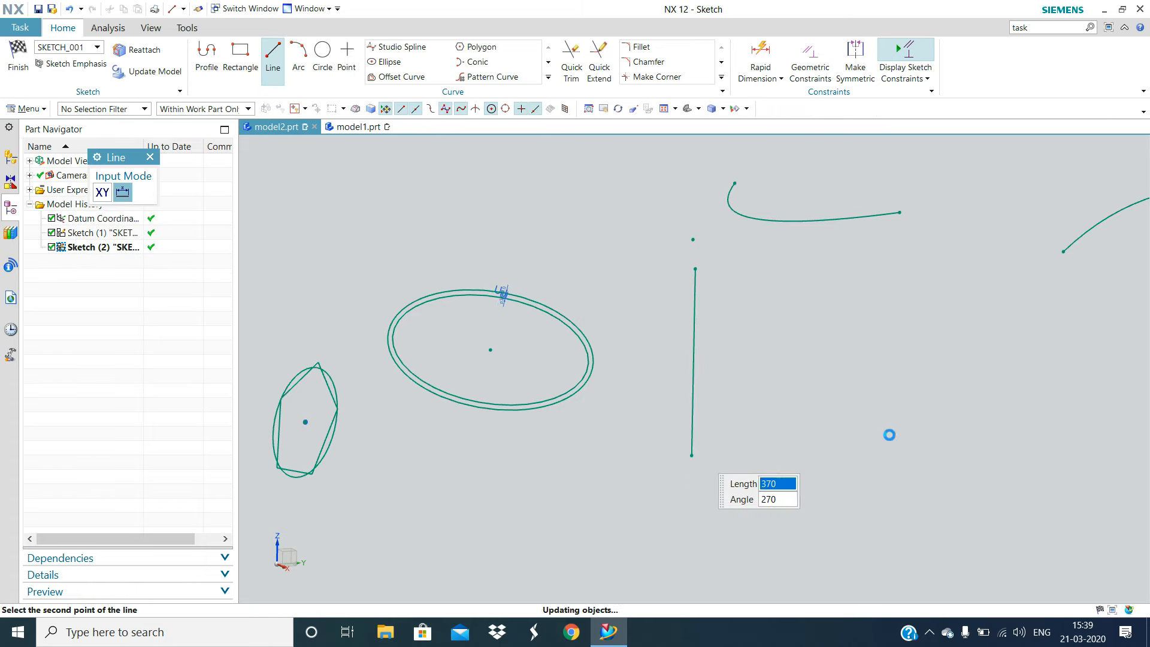
{"action": "left_click", "coordinate": [548, 78]}
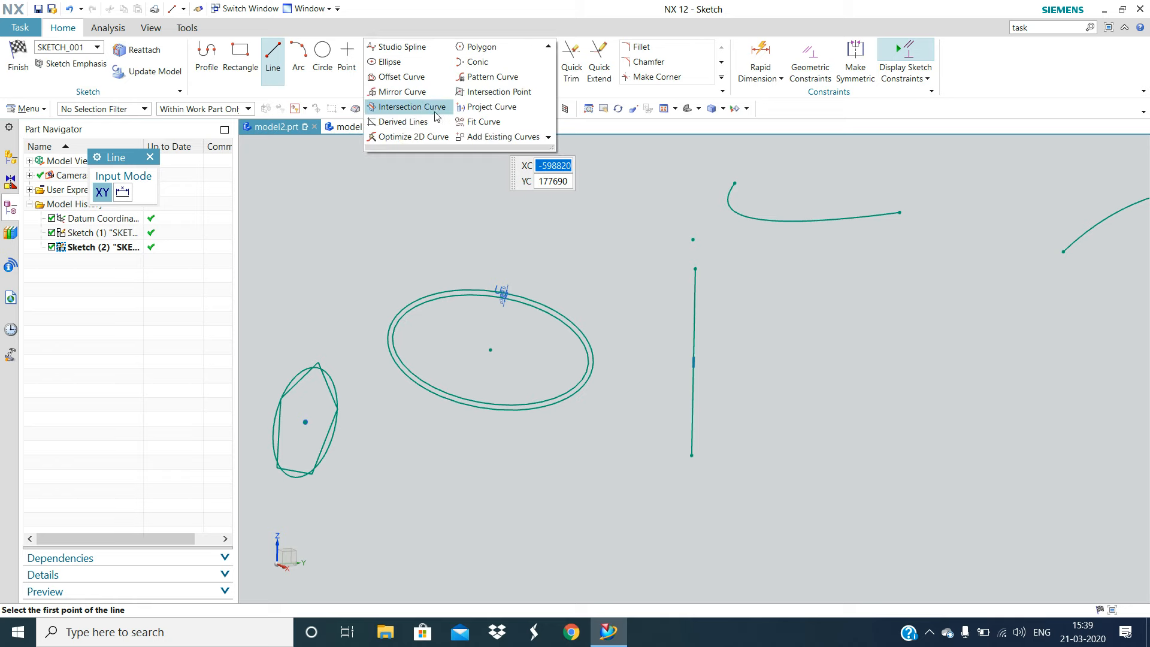
{"action": "left_click", "coordinate": [402, 93]}
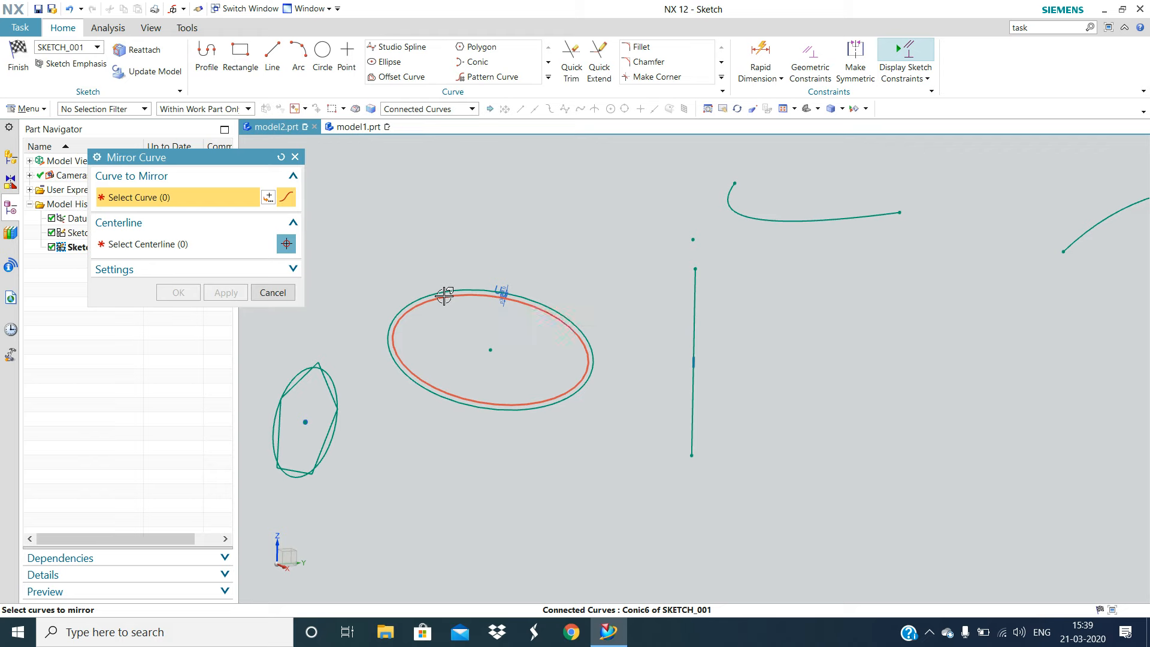
{"action": "middle_click", "coordinate": [570, 210]}
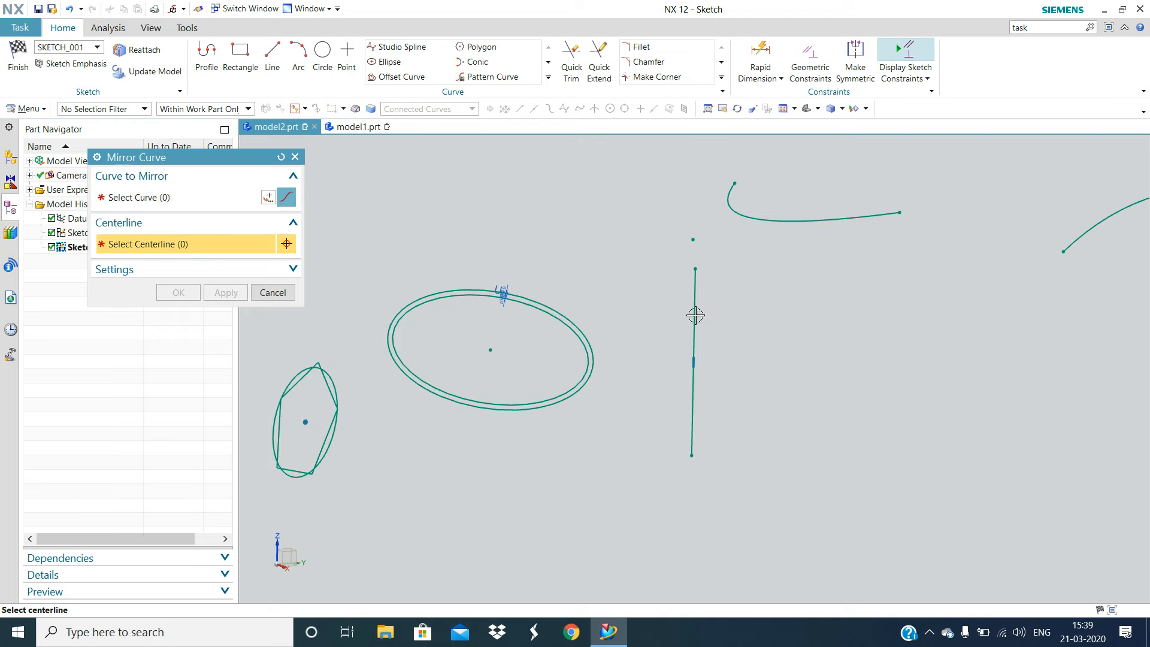
{"action": "scroll", "coordinate": [695, 315], "scroll_direction": "down", "scroll_amount": 10}
{"action": "scroll", "coordinate": [703, 326], "scroll_direction": "down", "scroll_amount": 4}
{"action": "scroll", "coordinate": [821, 390], "scroll_direction": "up", "scroll_amount": 10}
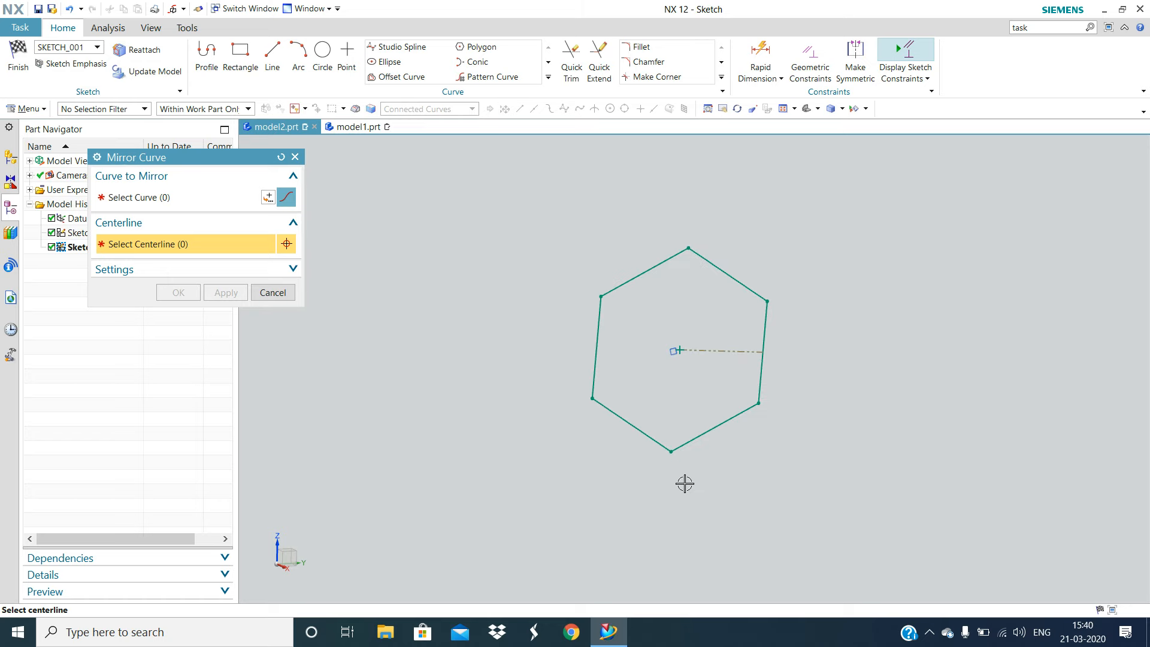
{"action": "mouse_move", "coordinate": [699, 451]}
{"action": "middle_mouse_down", "text": "shift"}
{"action": "mouse_move", "coordinate": [562, 533]}
{"action": "mouse_move", "coordinate": [531, 537]}
{"action": "middle_mouse_up", "text": "shift"}
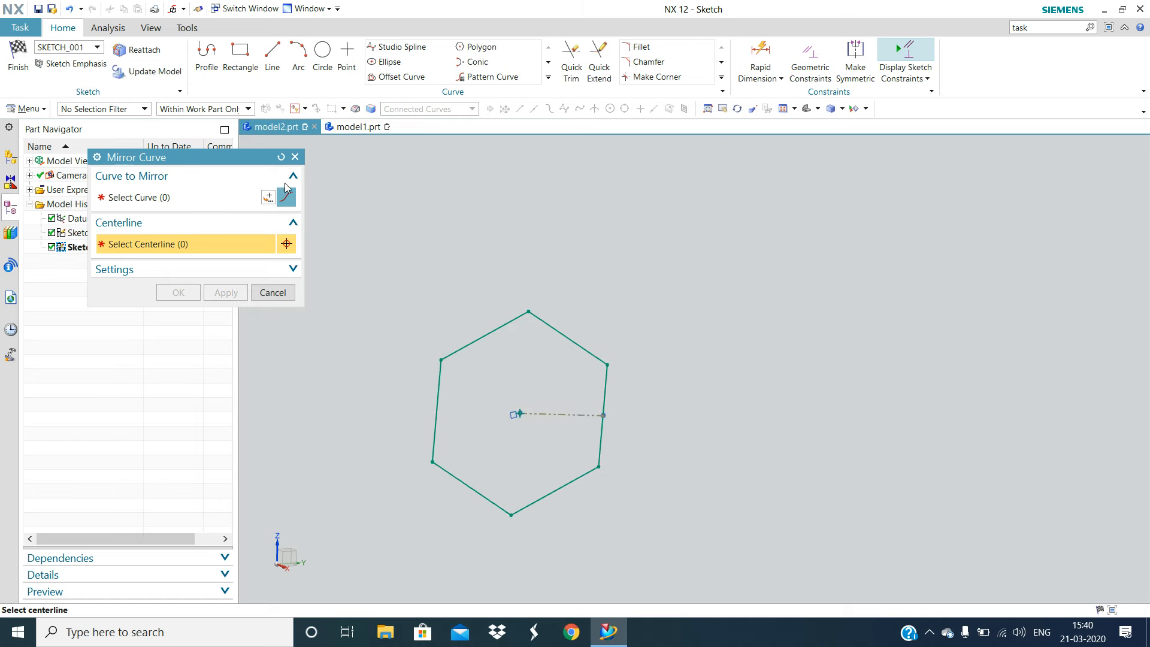
{"action": "left_click", "coordinate": [294, 157]}
Draw a nearly vertical line beside the uppermost hexagon, longer than the hexagon is high, as a mirror axis
{"action": "left_click", "coordinate": [273, 57]}
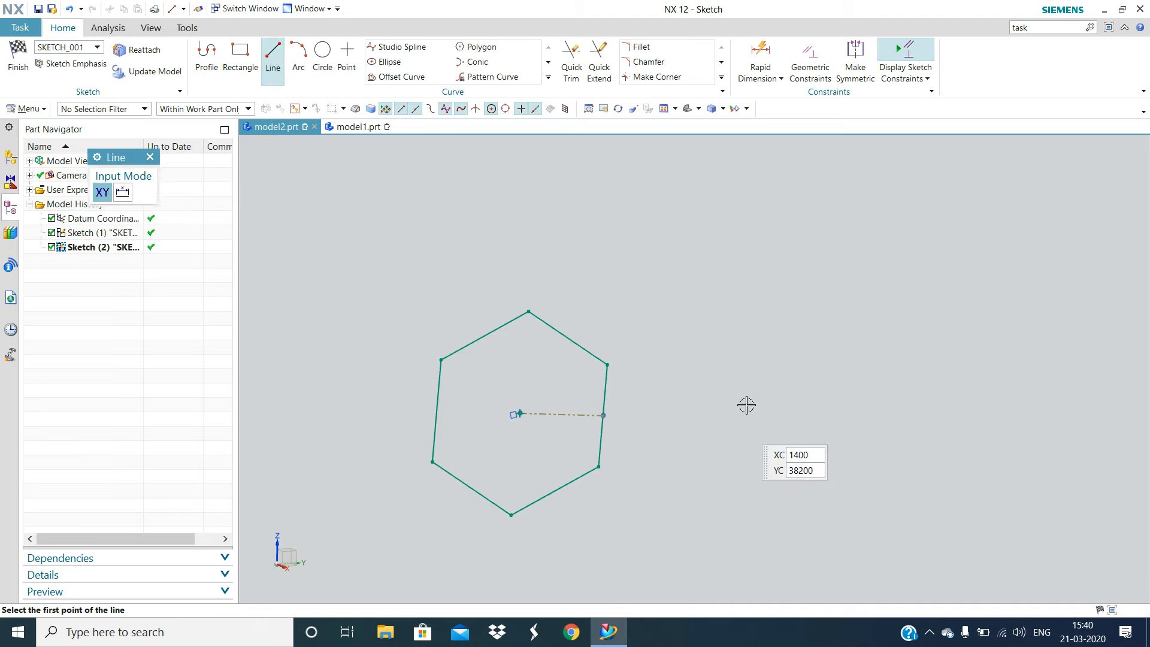
{"action": "left_click", "coordinate": [727, 240]}
{"action": "left_click", "coordinate": [720, 562]}
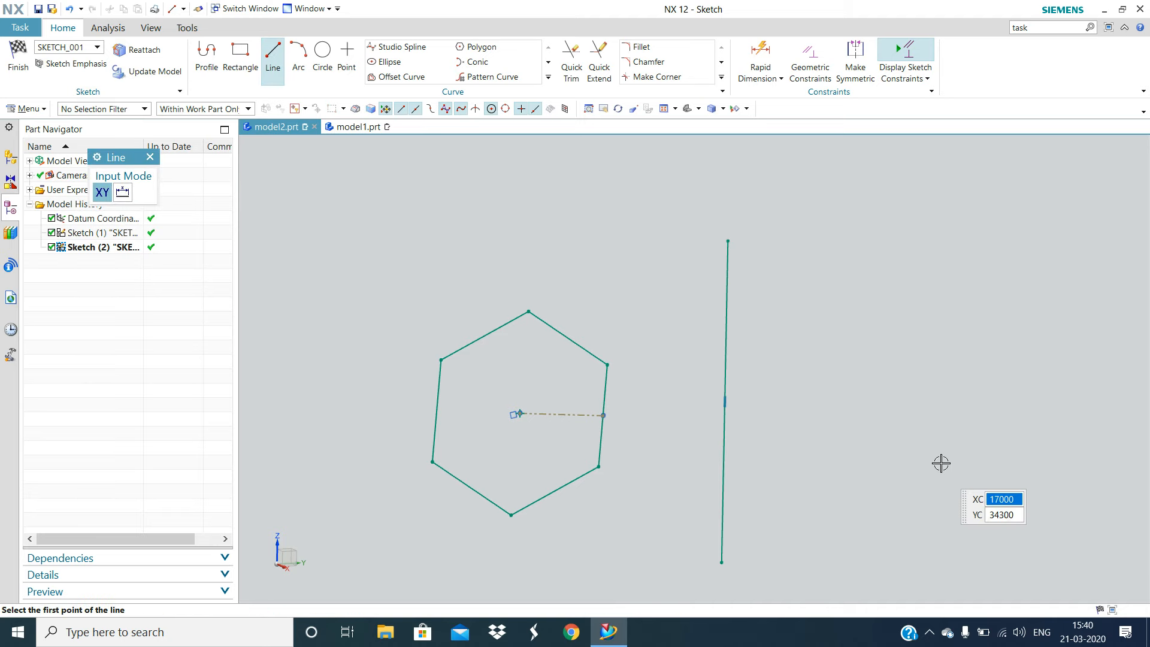
Mirror the whole hexagon and its construction line about the nearly vertical line beside it with Mirror Curve
{"action": "scroll", "coordinate": [916, 436], "scroll_direction": "down", "scroll_amount": 1}
{"action": "scroll", "coordinate": [826, 407], "scroll_direction": "down", "scroll_amount": 1}
{"action": "middle_click_drag", "start_coordinate": [826, 407], "coordinate": [770, 353], "text": "shift"}
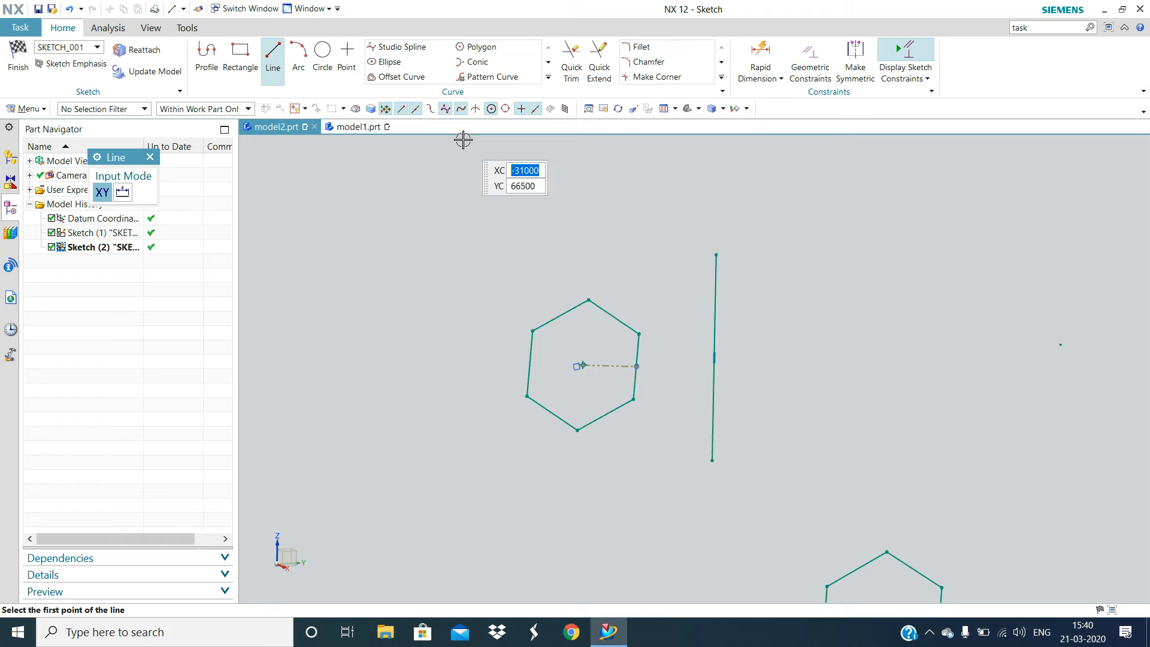
{"action": "left_click", "coordinate": [548, 77]}
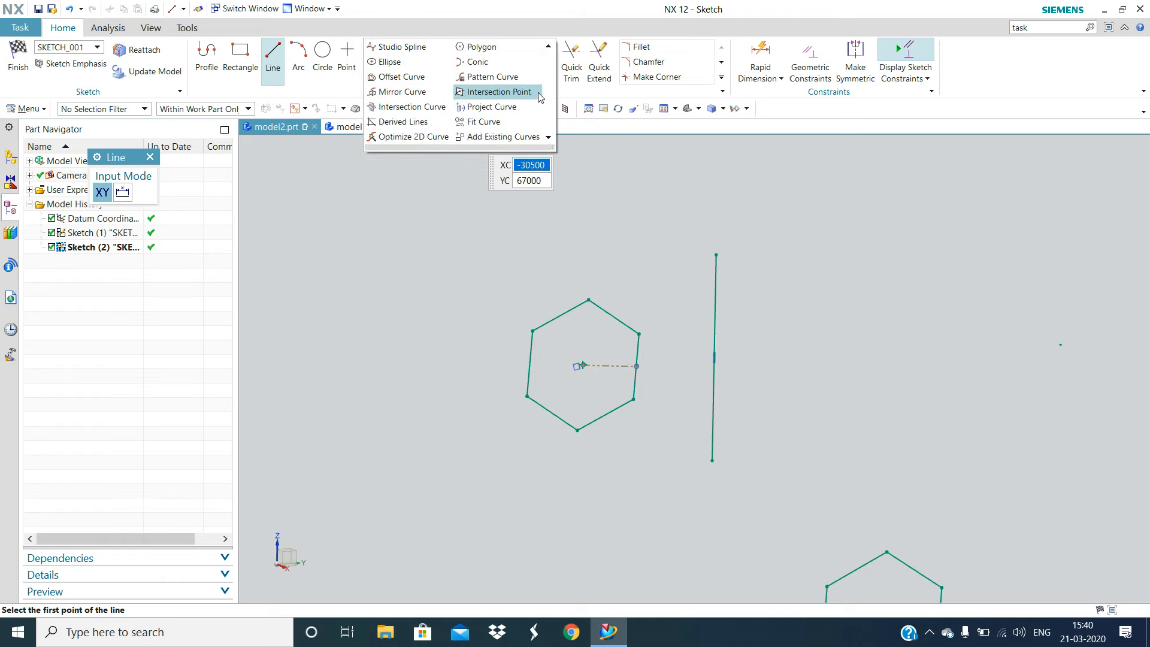
{"action": "left_click", "coordinate": [401, 92]}
{"action": "left_click_drag", "start_coordinate": [447, 253], "coordinate": [627, 488]}
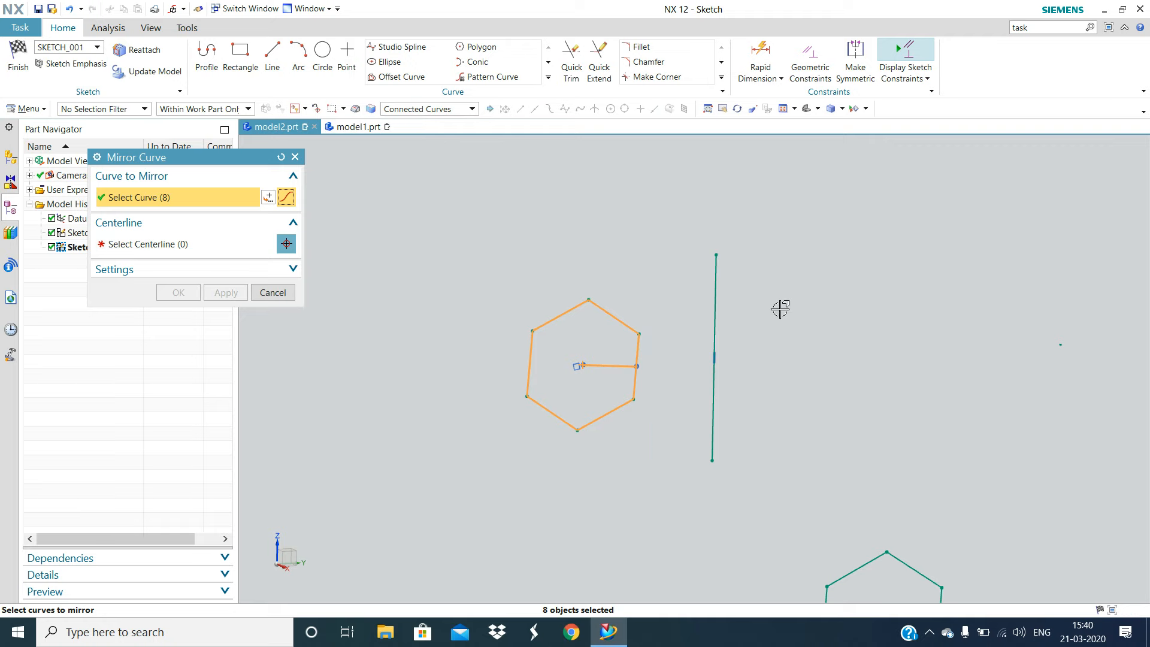
{"action": "left_click", "coordinate": [145, 248]}
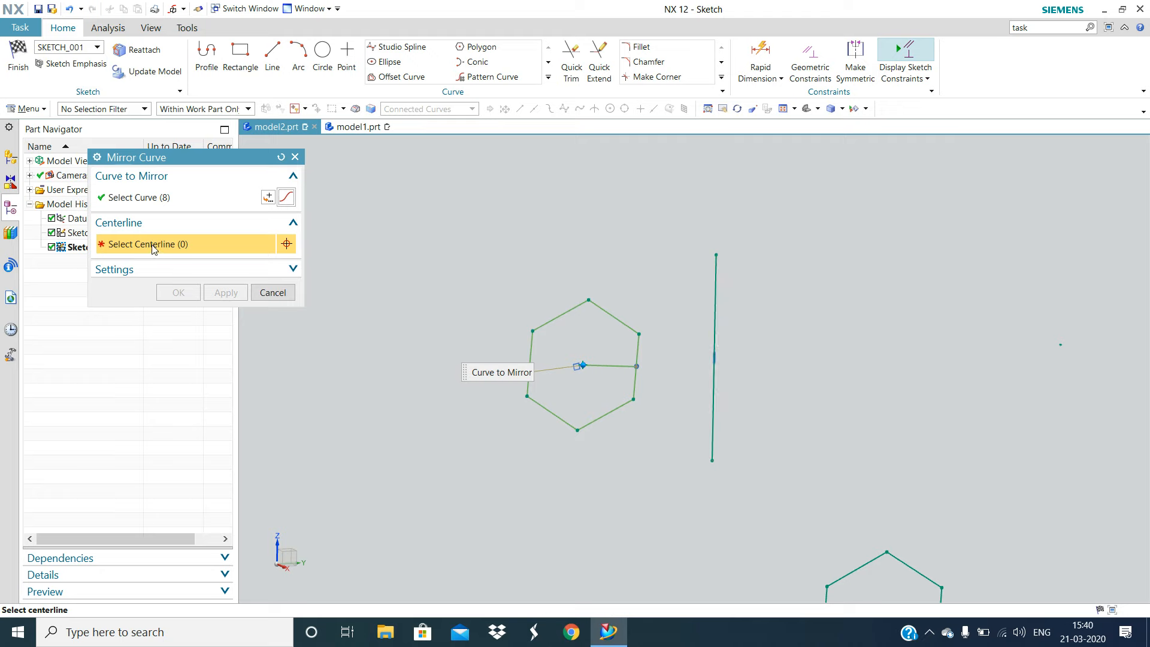
{"action": "left_click", "coordinate": [715, 308]}
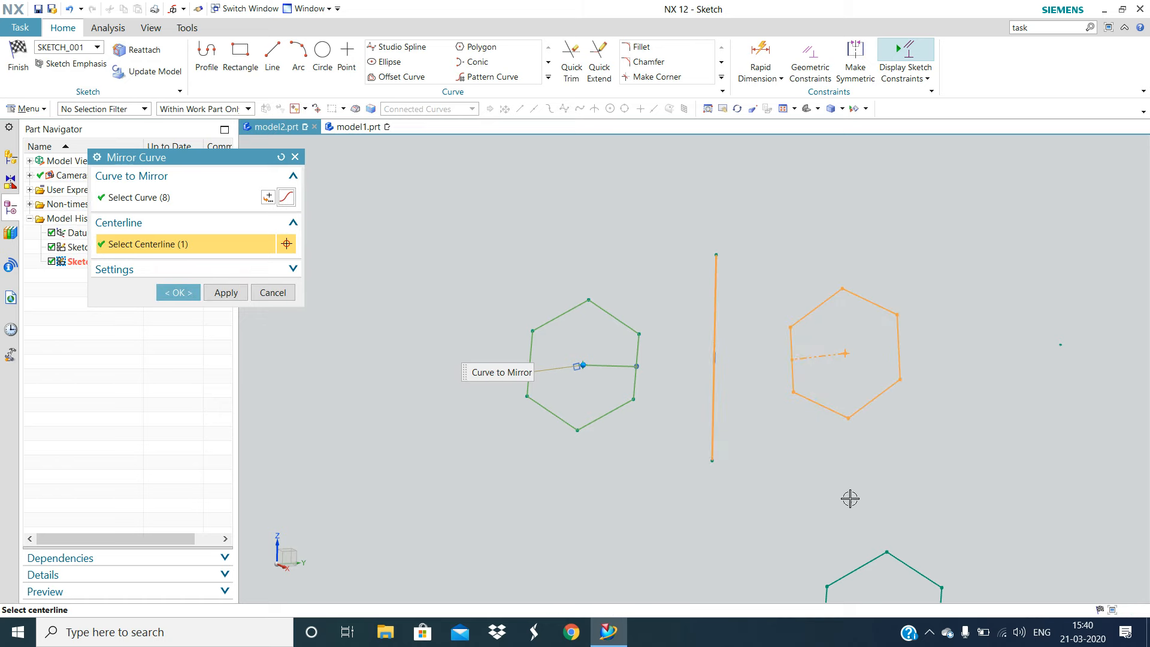
{"action": "left_click", "coordinate": [176, 293]}
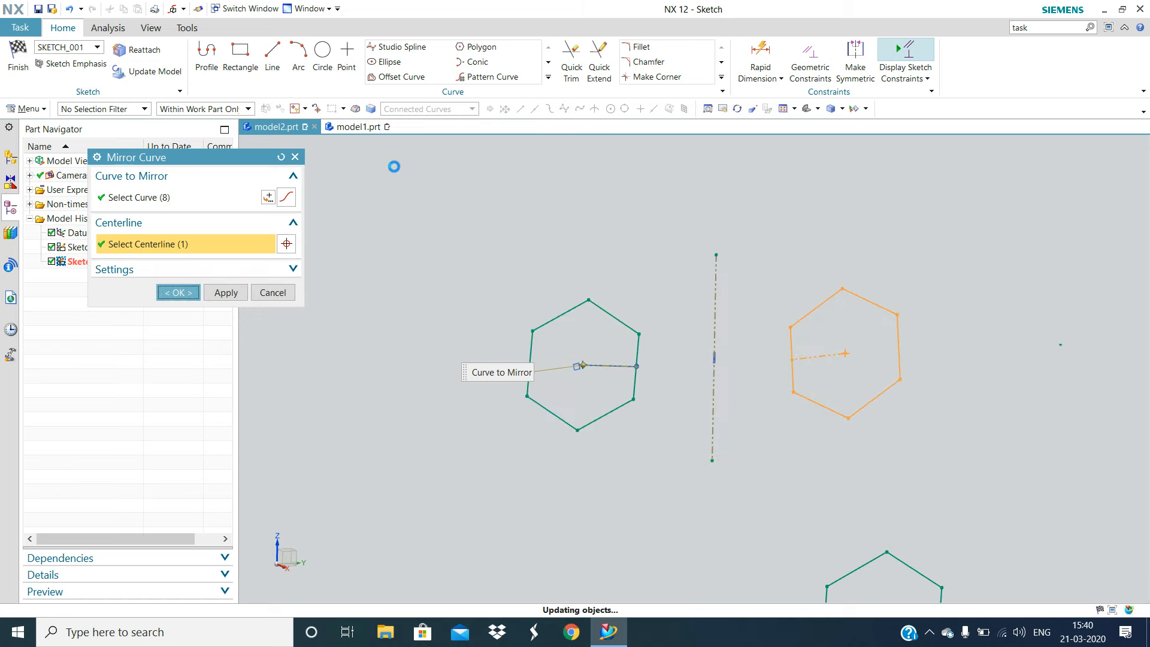
{"action": "left_click", "coordinate": [550, 79]}
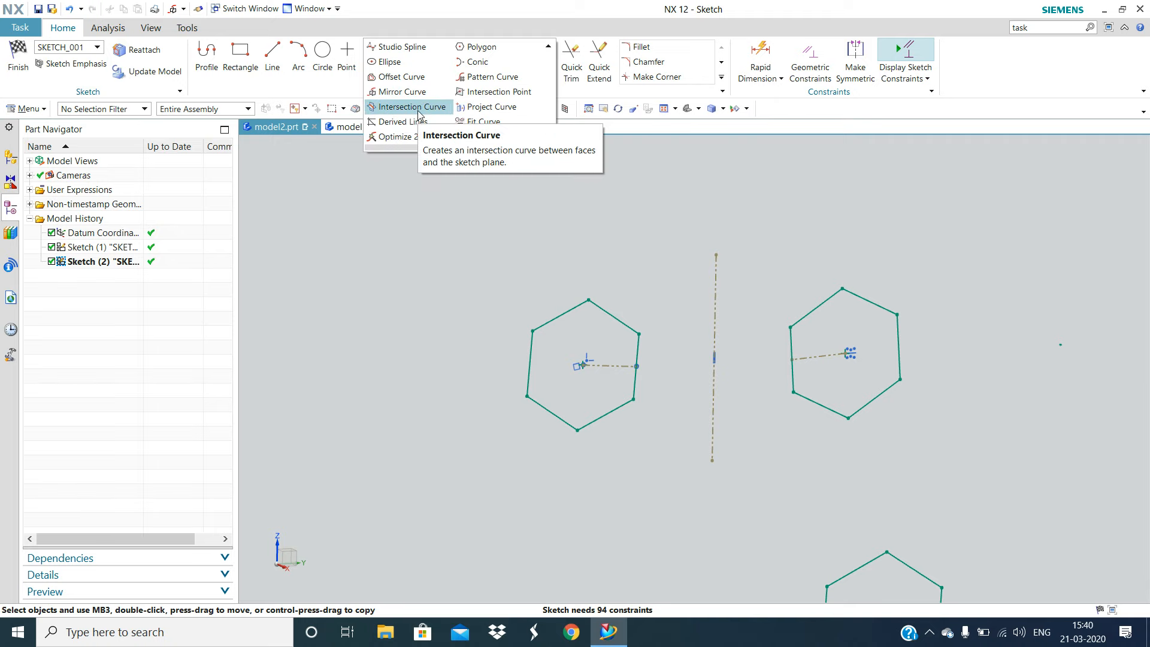
{"action": "left_click", "coordinate": [505, 107]}
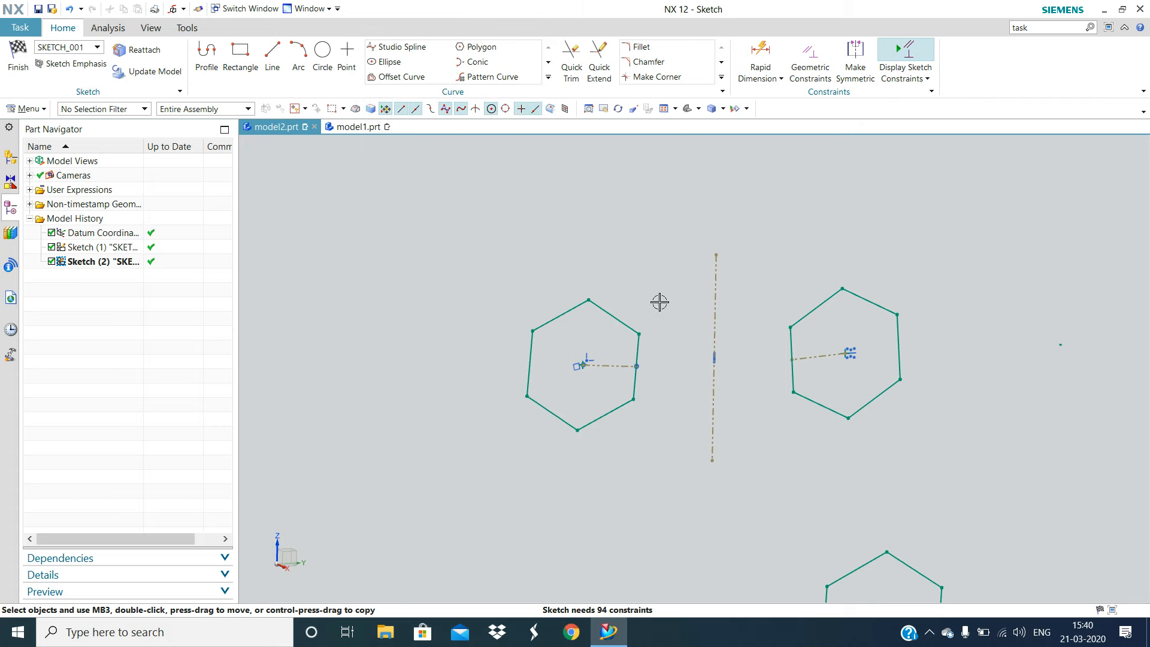
{"action": "scroll", "coordinate": [766, 407], "scroll_direction": "down", "scroll_amount": 6}
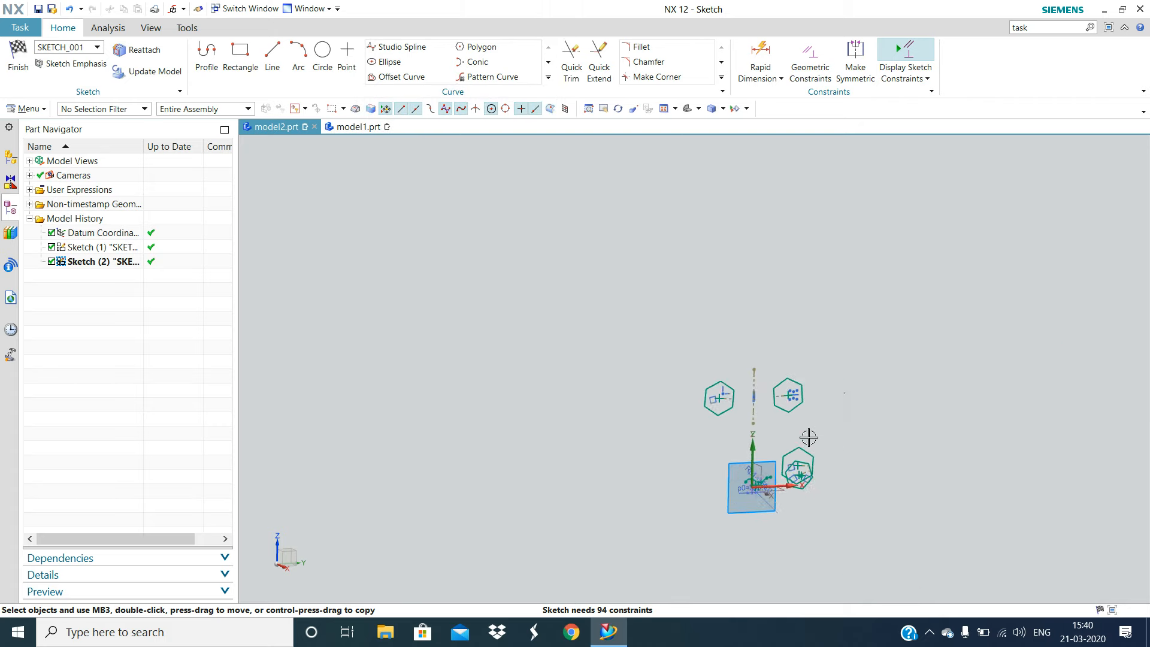
{"action": "scroll", "coordinate": [836, 443], "scroll_direction": "up", "scroll_amount": 5}
{"action": "middle_click_drag", "start_coordinate": [723, 431], "coordinate": [735, 397]}
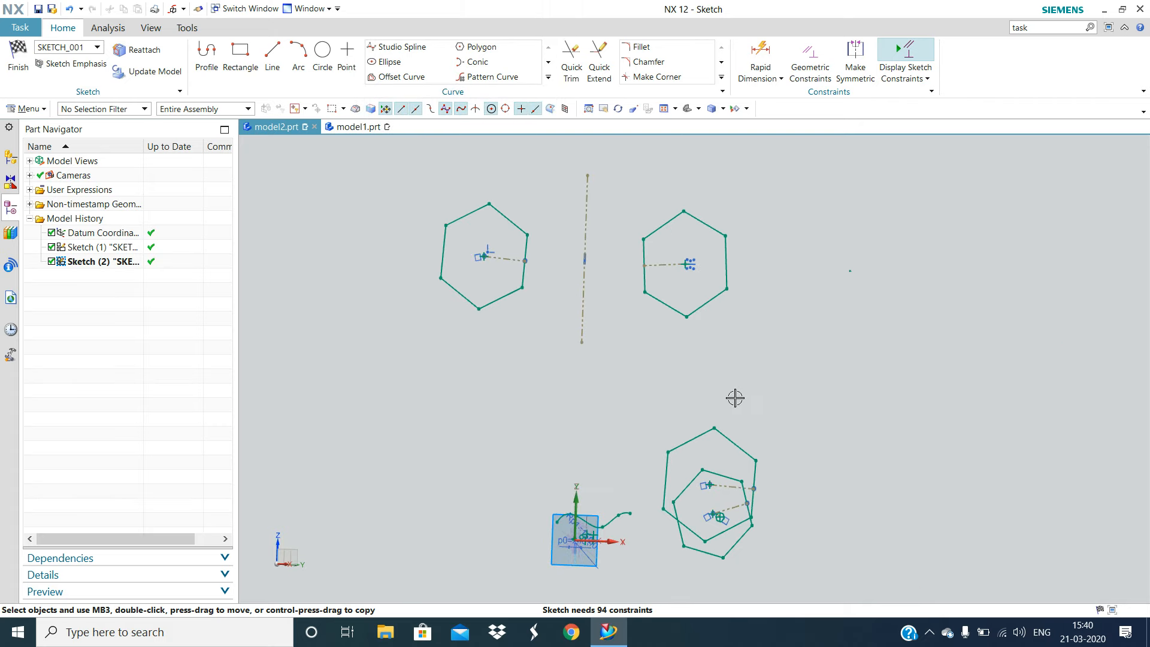
{"action": "mouse_move", "coordinate": [719, 450]}
{"action": "middle_mouse_down"}
{"action": "mouse_move", "coordinate": [655, 442]}
{"action": "mouse_move", "coordinate": [727, 397]}
{"action": "mouse_move", "coordinate": [709, 444]}
{"action": "mouse_move", "coordinate": [782, 420]}
{"action": "middle_mouse_up"}
{"action": "mouse_move", "coordinate": [460, 509]}
{"action": "middle_mouse_down"}
{"action": "mouse_move", "coordinate": [495, 513]}
{"action": "mouse_move", "coordinate": [464, 508]}
{"action": "mouse_move", "coordinate": [590, 461]}
{"action": "mouse_move", "coordinate": [580, 452]}
{"action": "middle_mouse_up"}
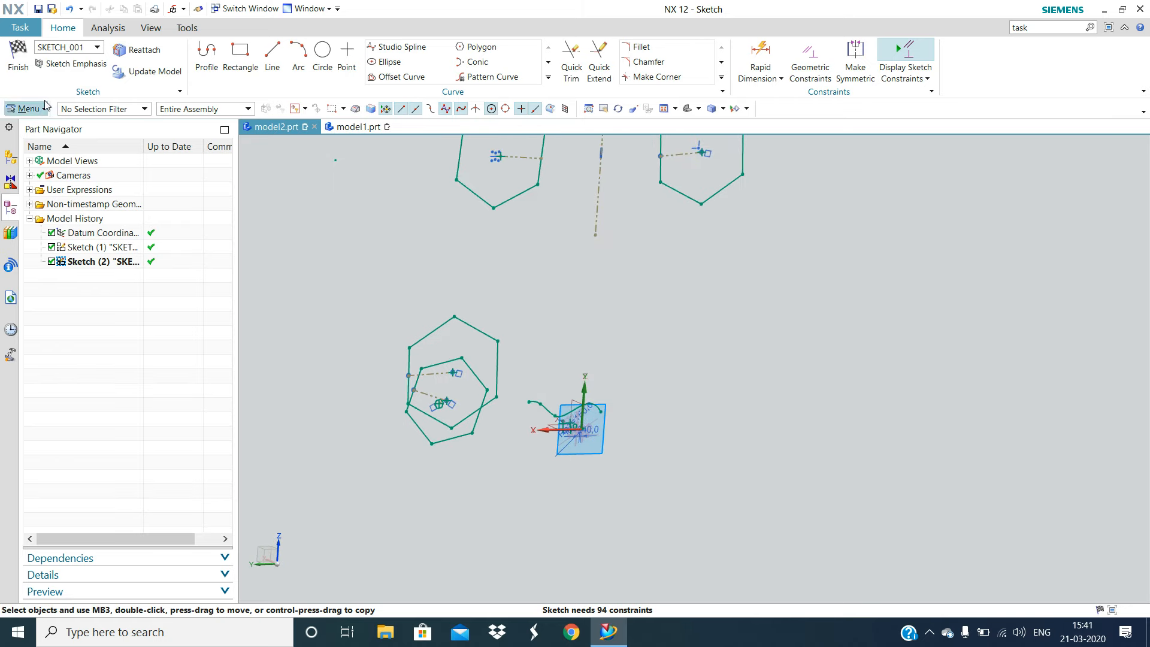
Finish the sketch and return to the modeling environment
{"action": "left_click", "coordinate": [18, 57]}
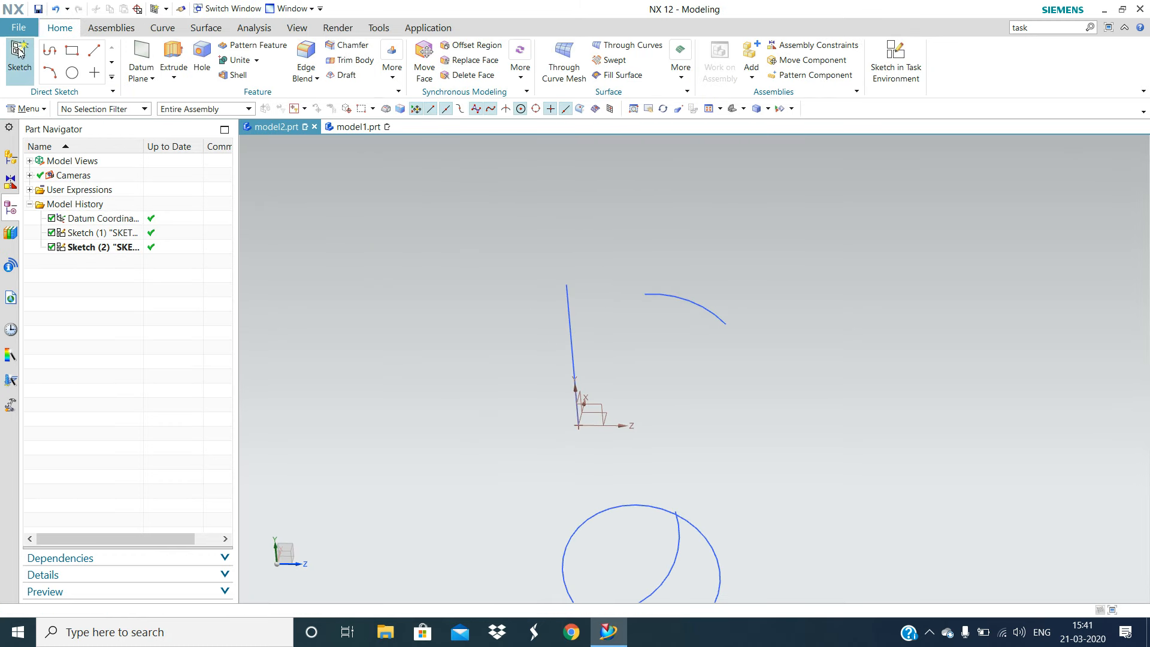
{"action": "left_click", "coordinate": [16, 32]}
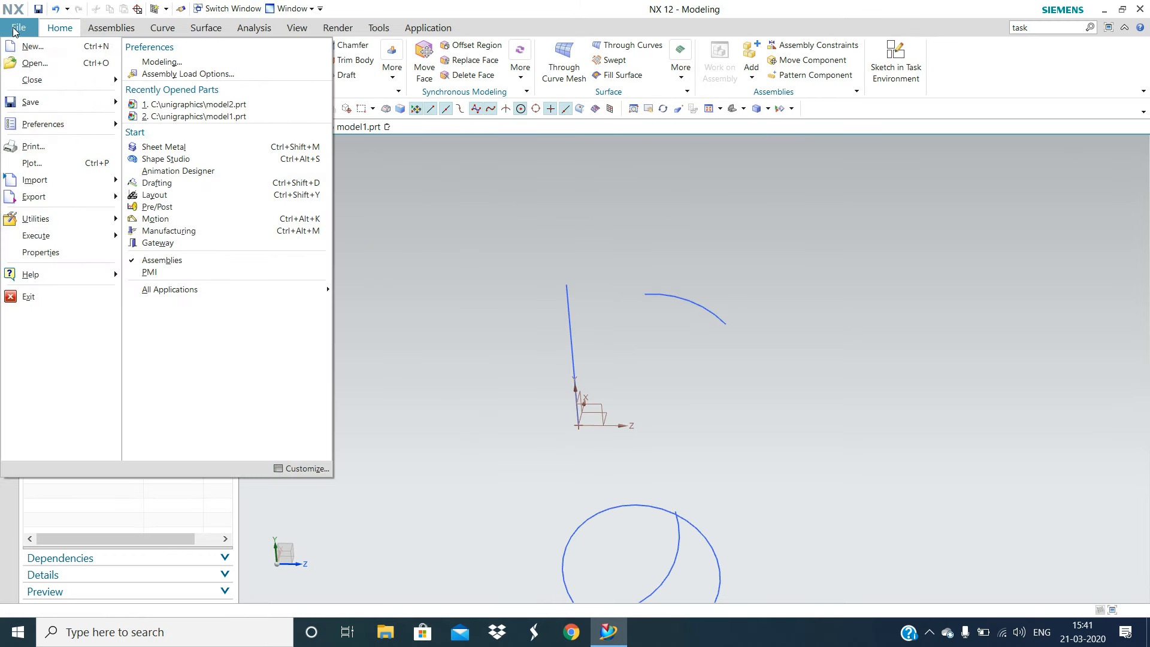
{"action": "left_click", "coordinate": [30, 46]}
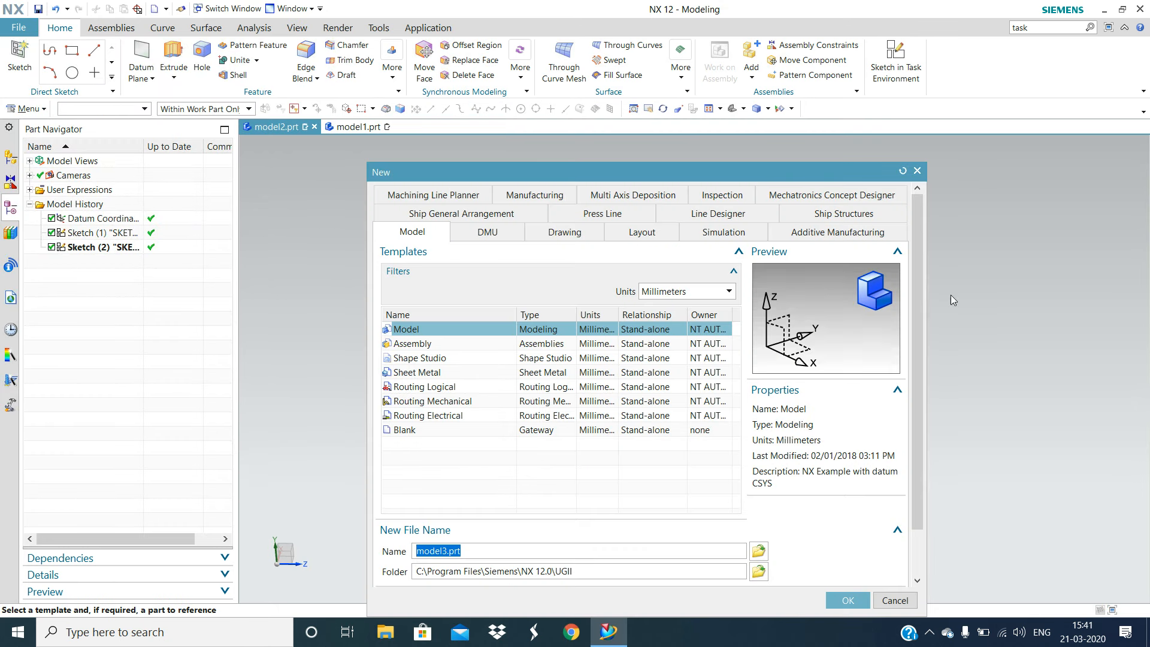
{"action": "left_click", "coordinate": [917, 170]}
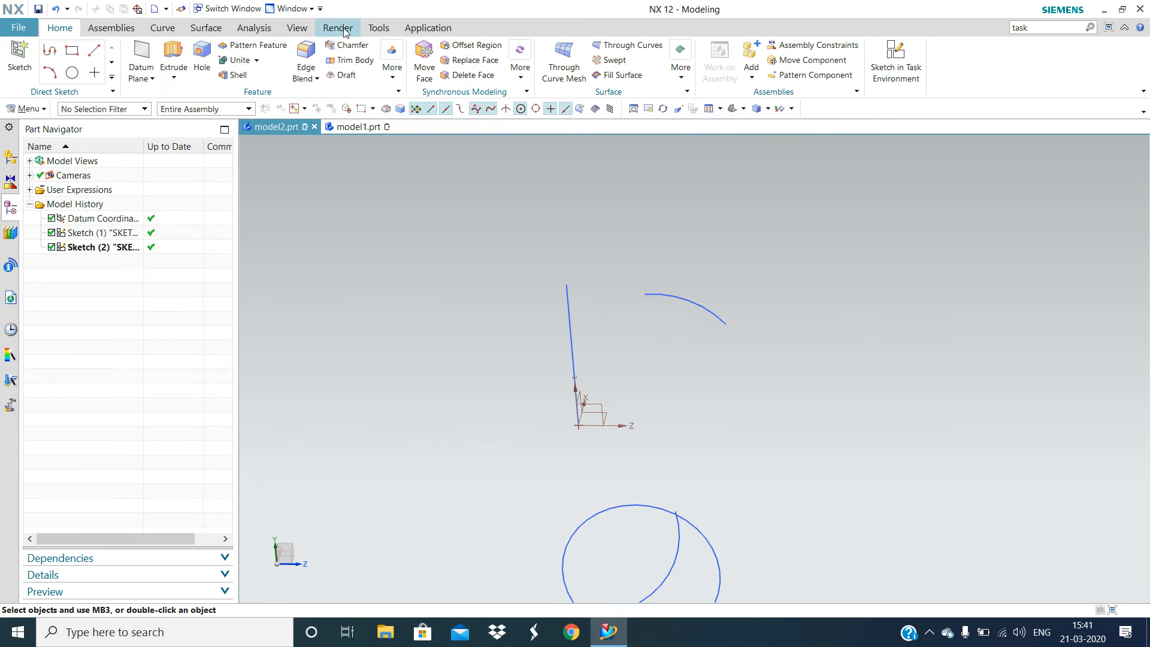
Switch to the open part model1.prt, which contains the extruded block
{"action": "left_click", "coordinate": [292, 9]}
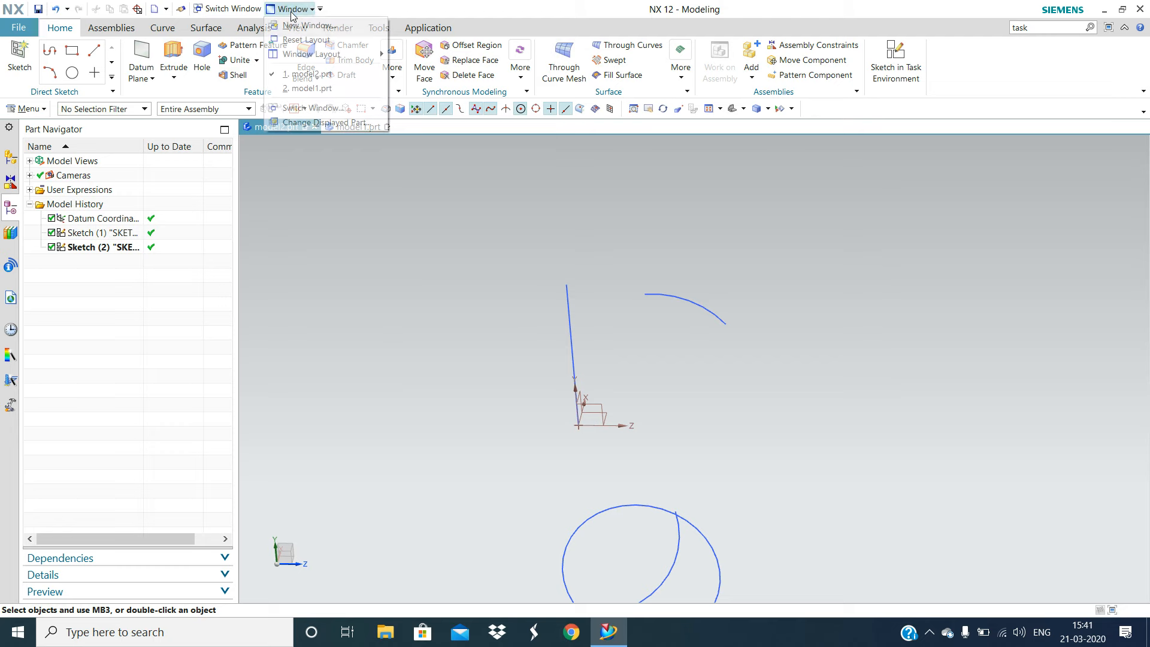
{"action": "left_click", "coordinate": [312, 88]}
{"action": "middle_click_drag", "start_coordinate": [674, 503], "coordinate": [619, 389]}
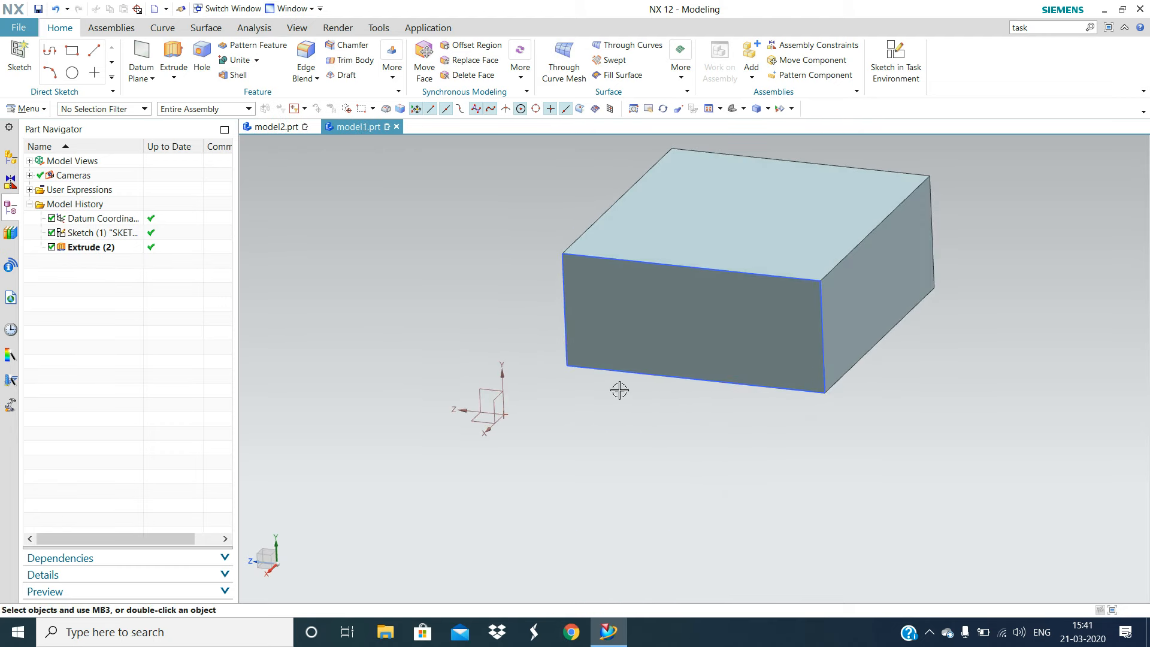
Create one datum plane offset 200 mm from the XZ plane of the datum coordinate system
{"action": "left_click", "coordinate": [144, 79]}
{"action": "left_click", "coordinate": [158, 95]}
{"action": "left_click", "coordinate": [468, 422]}
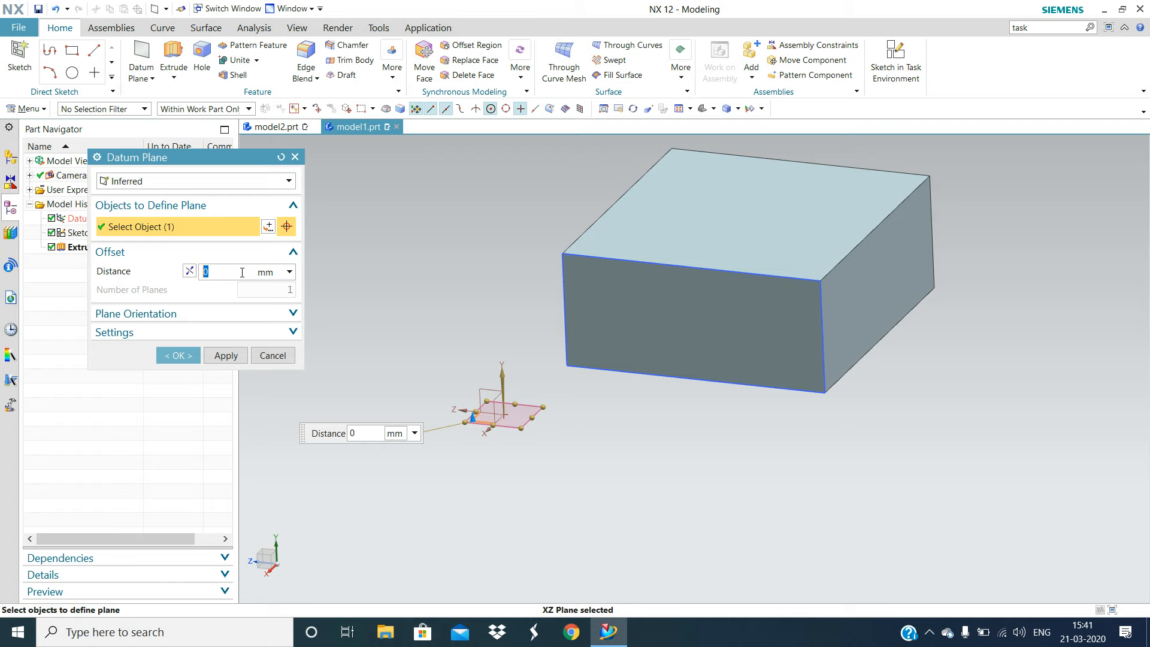
{"action": "key", "text": "Return"}
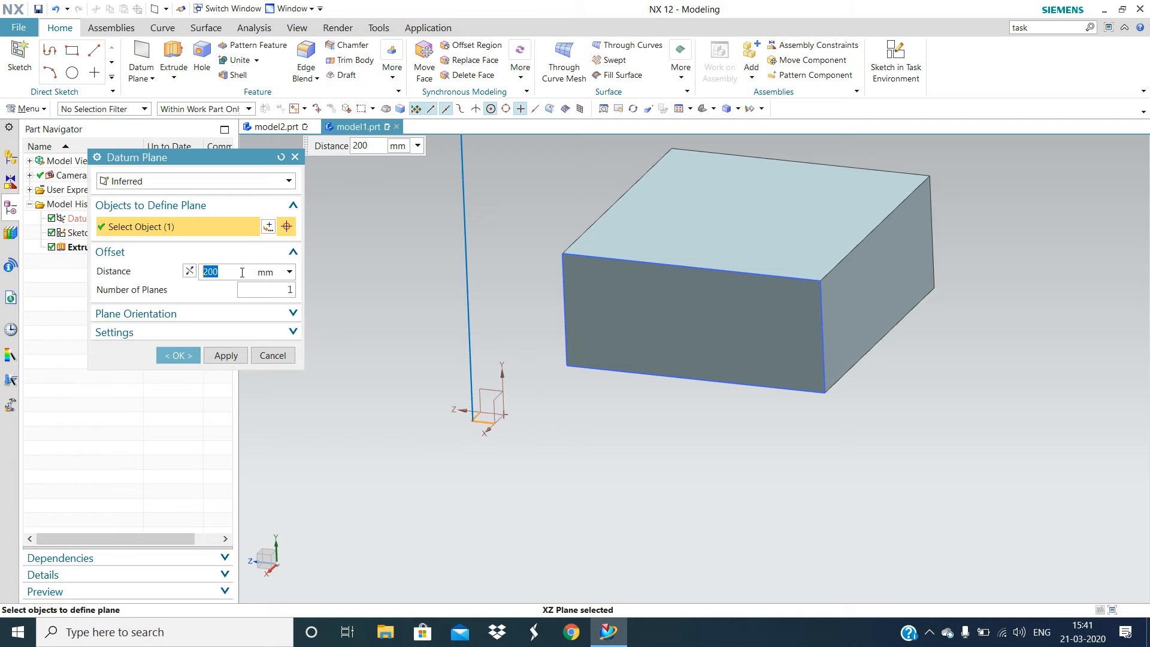
{"action": "left_click", "coordinate": [178, 356]}
Create a sketch in the task environment on the new datum plane offset from the block
{"action": "scroll", "coordinate": [449, 354], "scroll_direction": "down", "scroll_amount": 5}
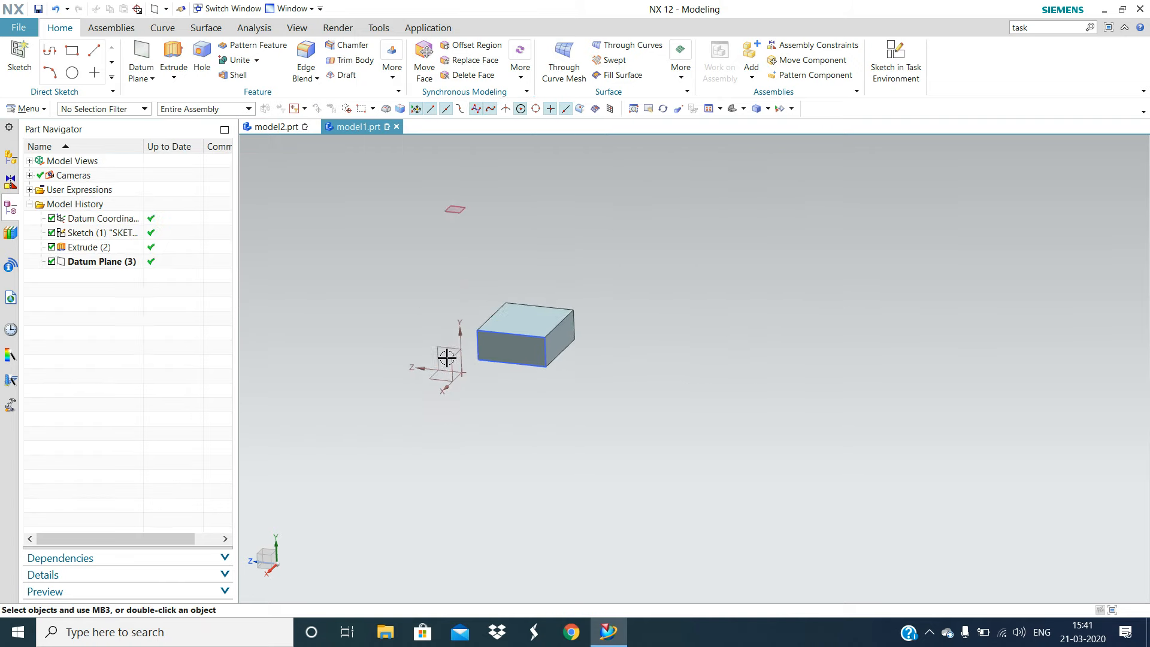
{"action": "middle_click_drag", "start_coordinate": [513, 394], "coordinate": [493, 472]}
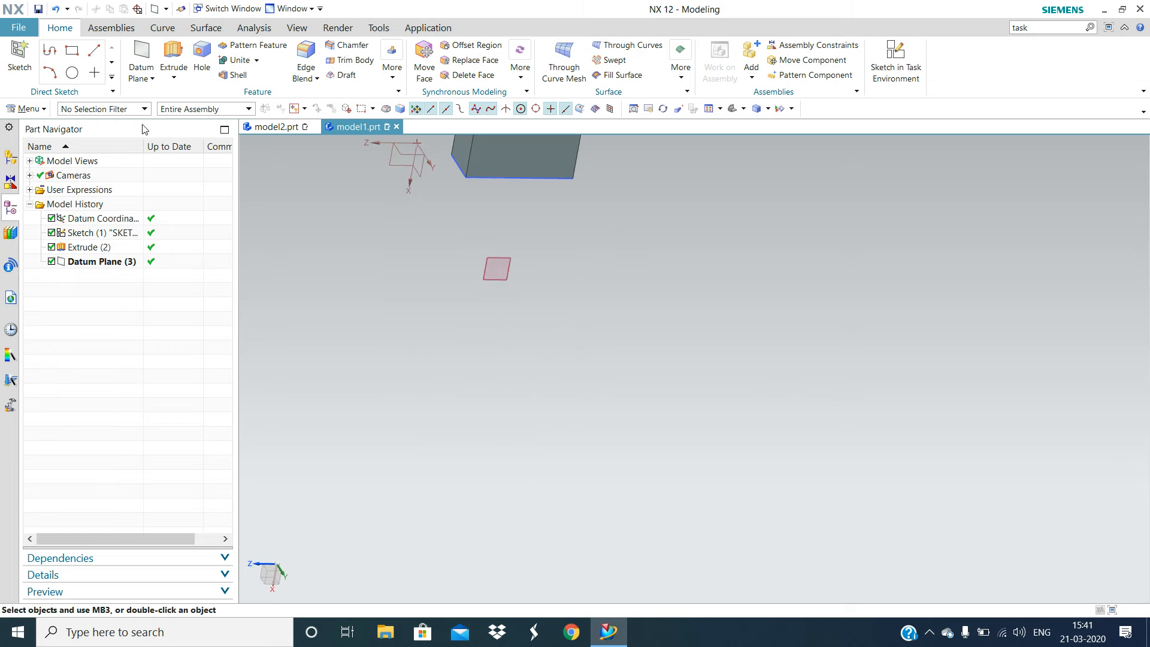
{"action": "left_click", "coordinate": [895, 59]}
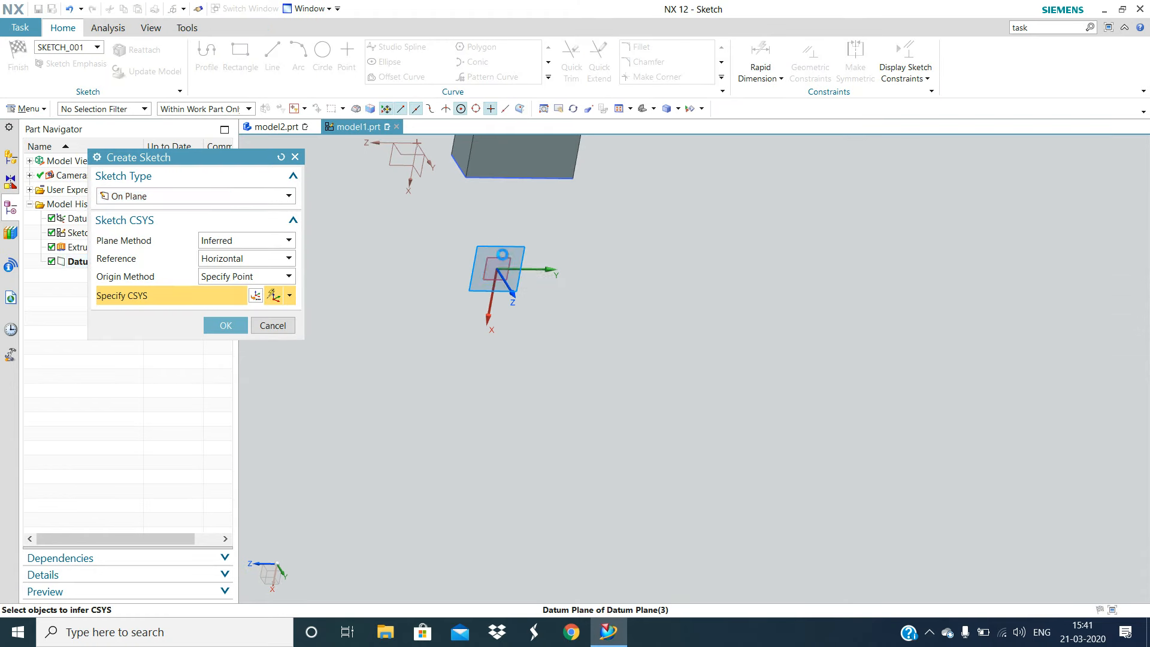
{"action": "left_click", "coordinate": [496, 268]}
{"action": "left_click", "coordinate": [226, 325]}
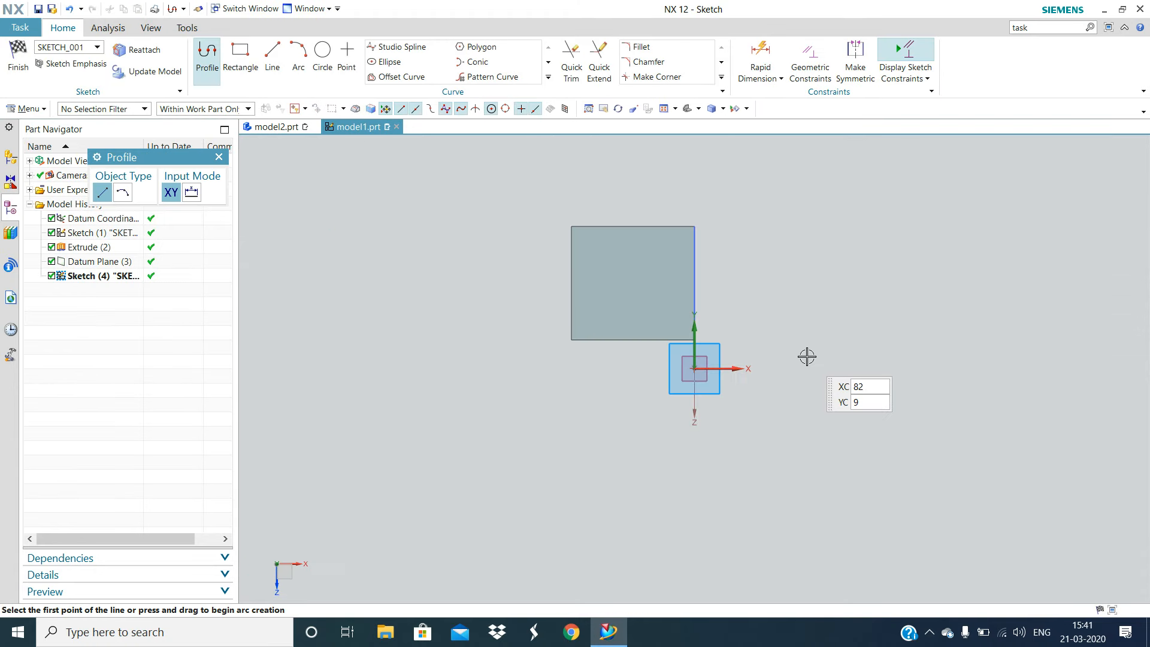
{"action": "left_click", "coordinate": [620, 225]}
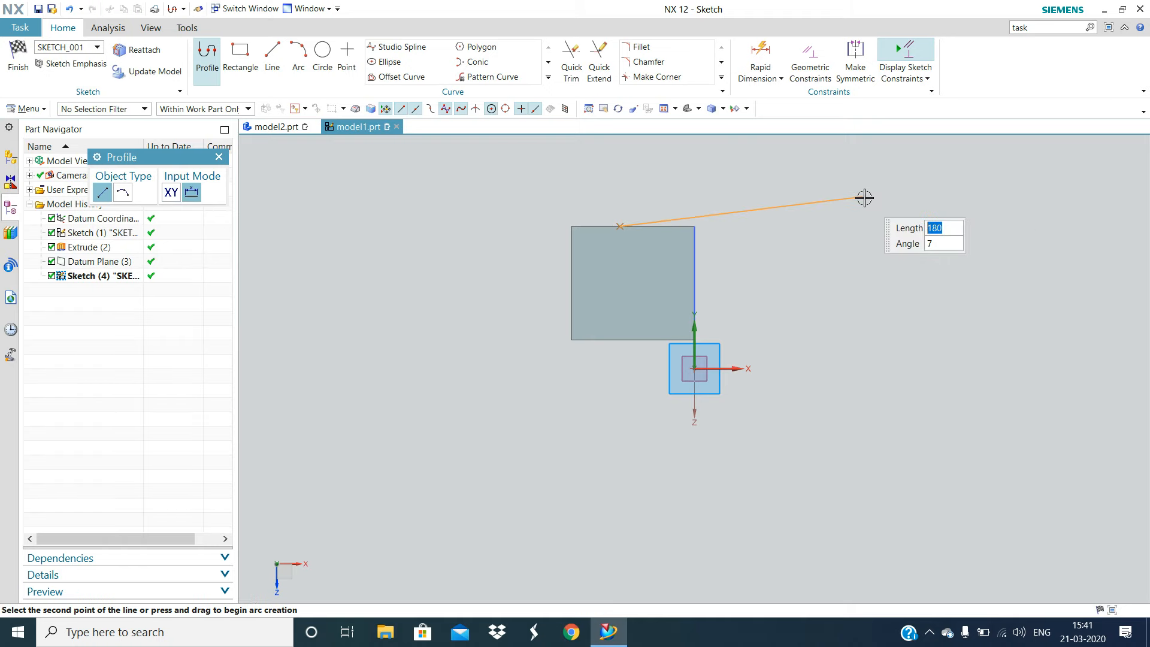
{"action": "key", "text": "Escape"}
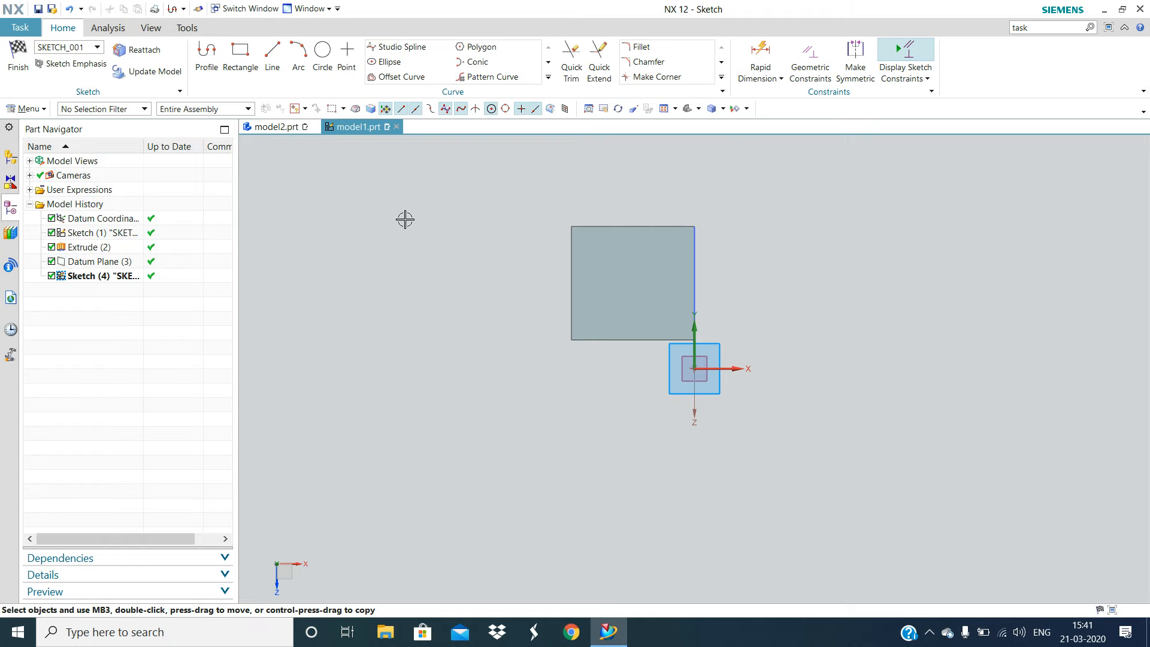
Project the four outer edges of the block's facing side onto the sketch plane with Project Curve
{"action": "left_click", "coordinate": [547, 77]}
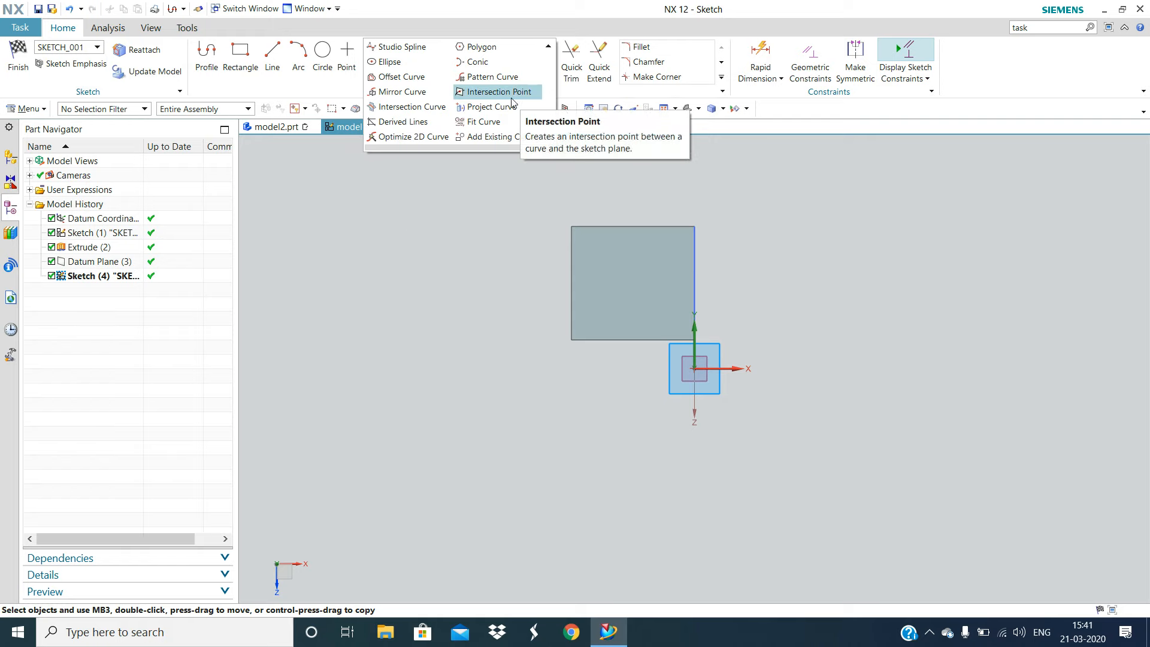
{"action": "left_click", "coordinate": [491, 107]}
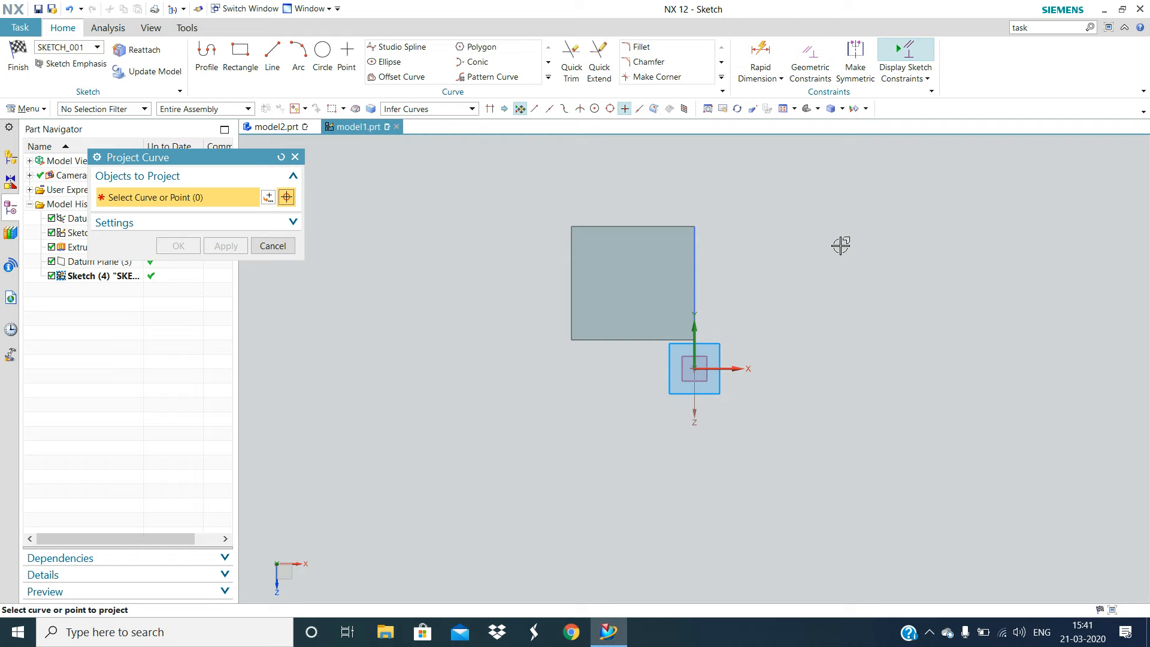
{"action": "left_click", "coordinate": [616, 226]}
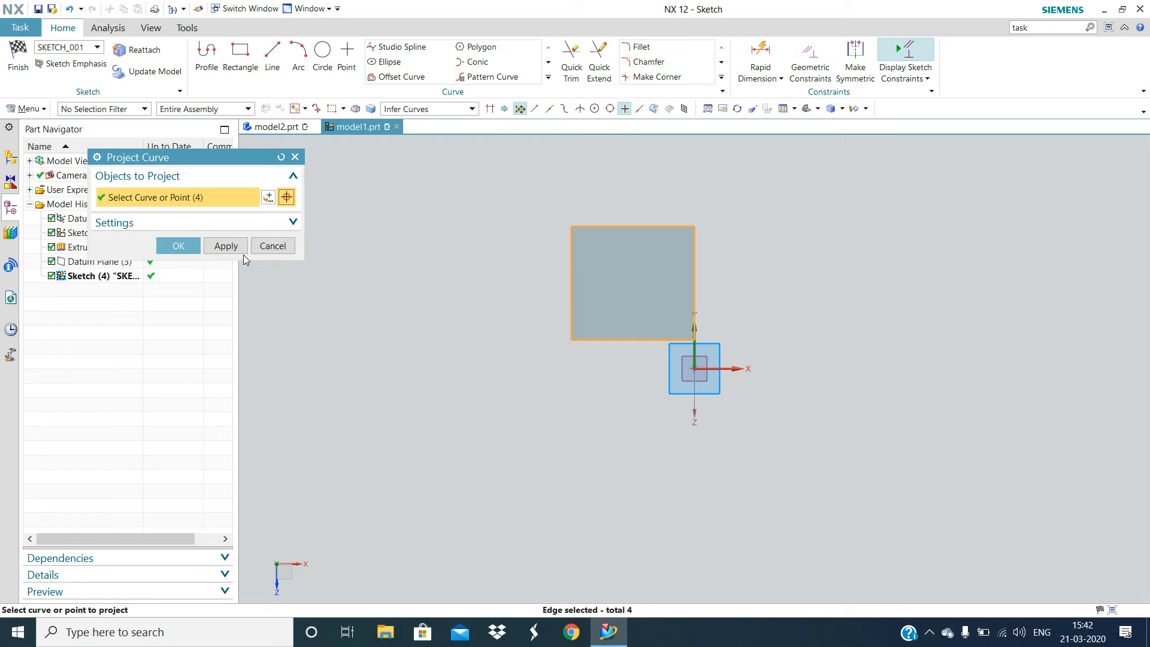
{"action": "left_click", "coordinate": [226, 245]}
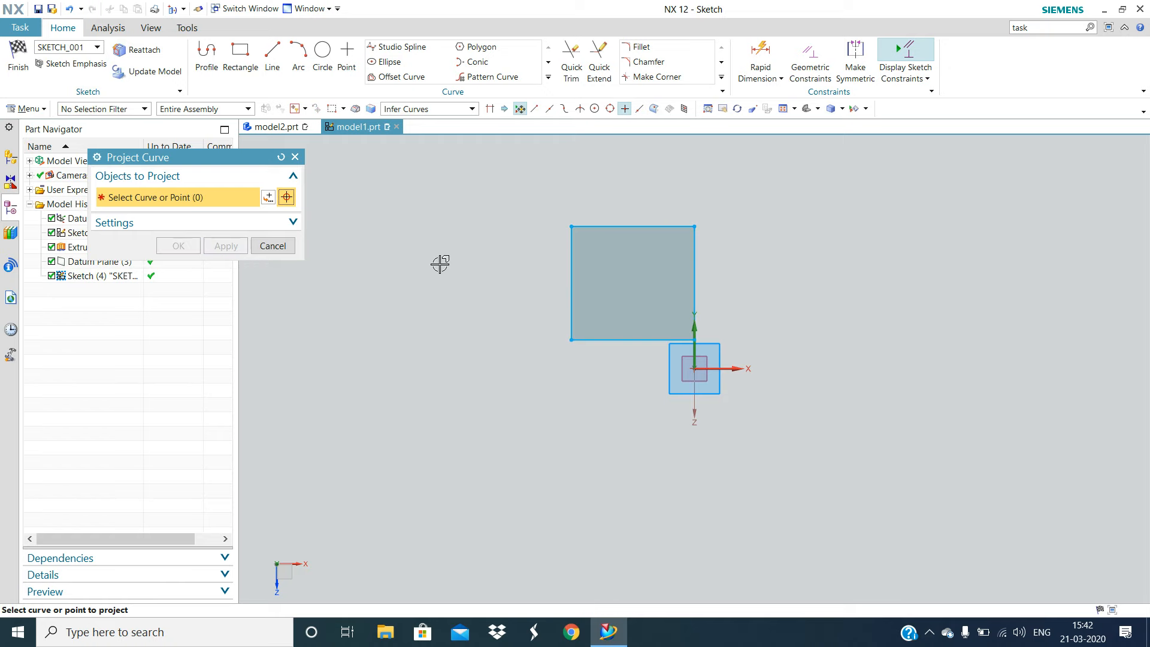
{"action": "left_click", "coordinate": [294, 156]}
Examine the projected outline relative to the block, and finish the sketch to return to the modeling environment
{"action": "scroll", "coordinate": [659, 196], "scroll_direction": "up", "scroll_amount": 5}
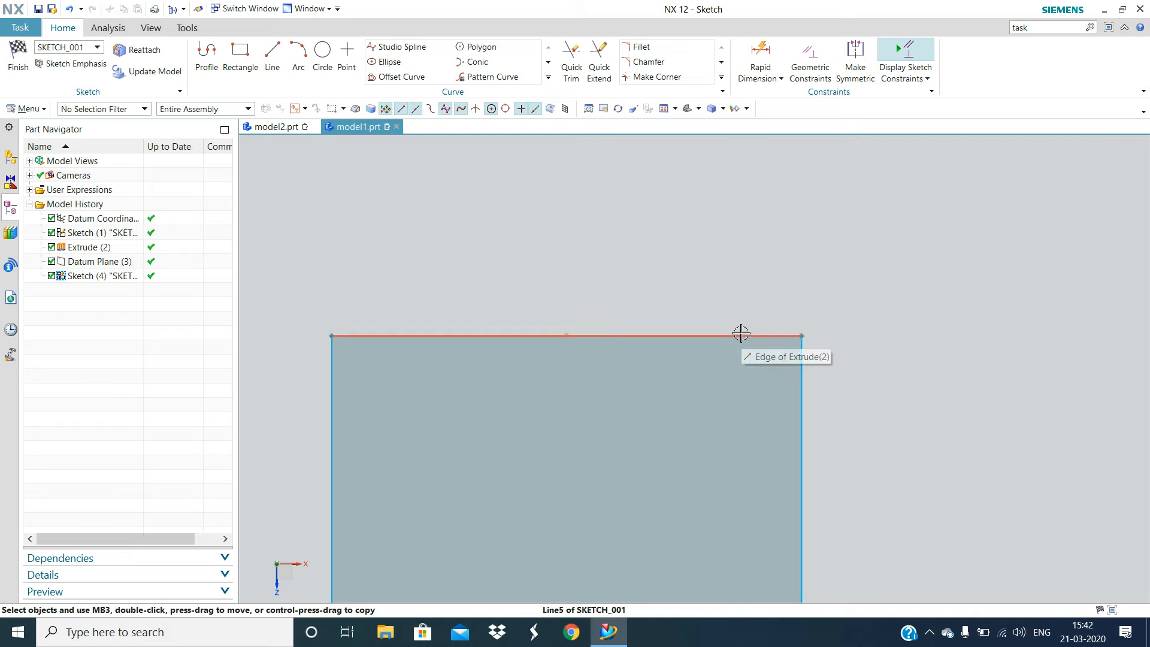
{"action": "scroll", "coordinate": [429, 315], "scroll_direction": "down", "scroll_amount": 4}
{"action": "middle_click_drag", "start_coordinate": [554, 436], "coordinate": [741, 413], "text": "shift"}
{"action": "scroll", "coordinate": [741, 364], "scroll_direction": "up", "scroll_amount": 2}
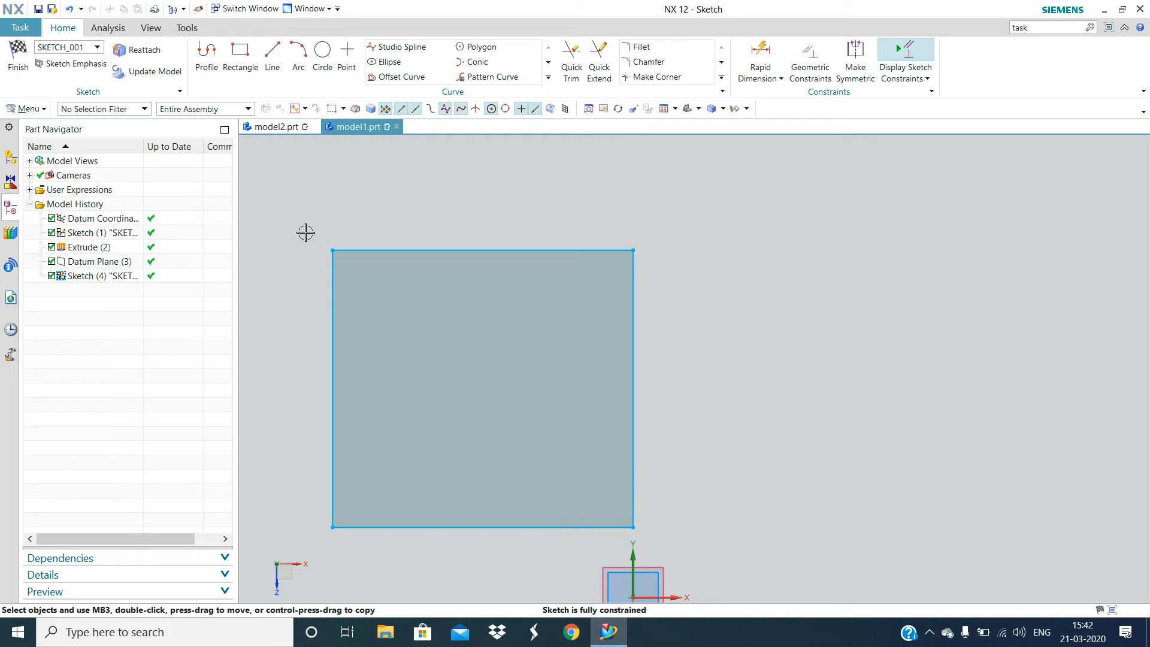
{"action": "middle_click_drag", "start_coordinate": [300, 233], "coordinate": [329, 257]}
{"action": "scroll", "coordinate": [453, 303], "scroll_direction": "down", "scroll_amount": 5}
{"action": "middle_click_drag", "start_coordinate": [593, 306], "coordinate": [596, 318]}
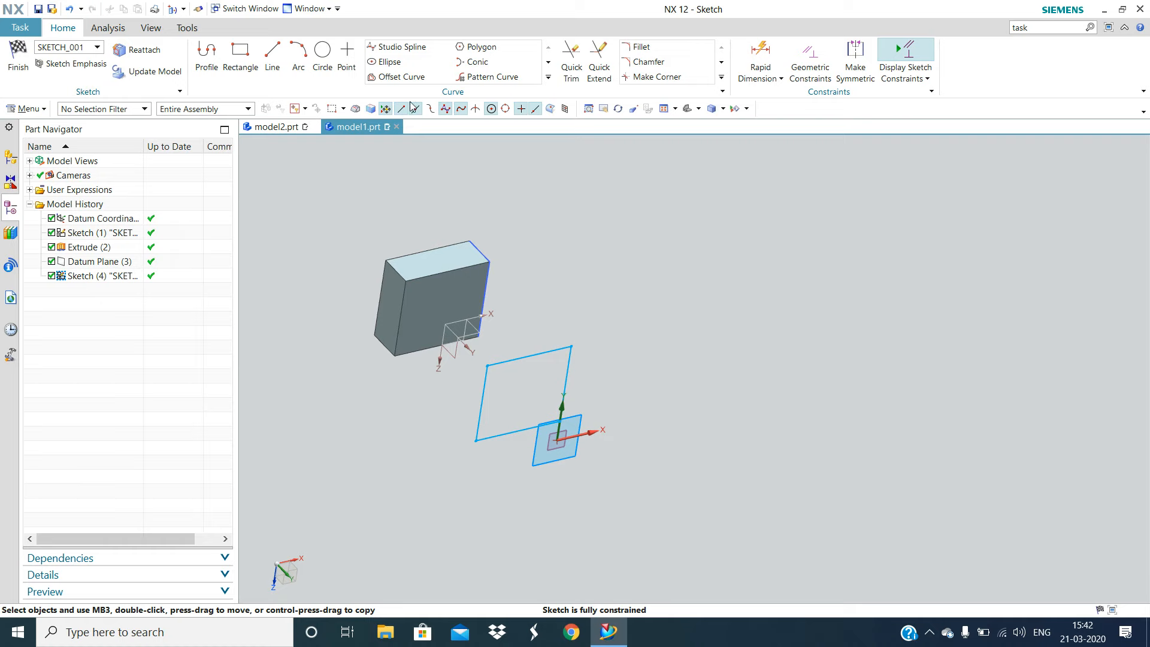
{"action": "left_click", "coordinate": [547, 77]}
{"action": "left_click", "coordinate": [19, 57]}
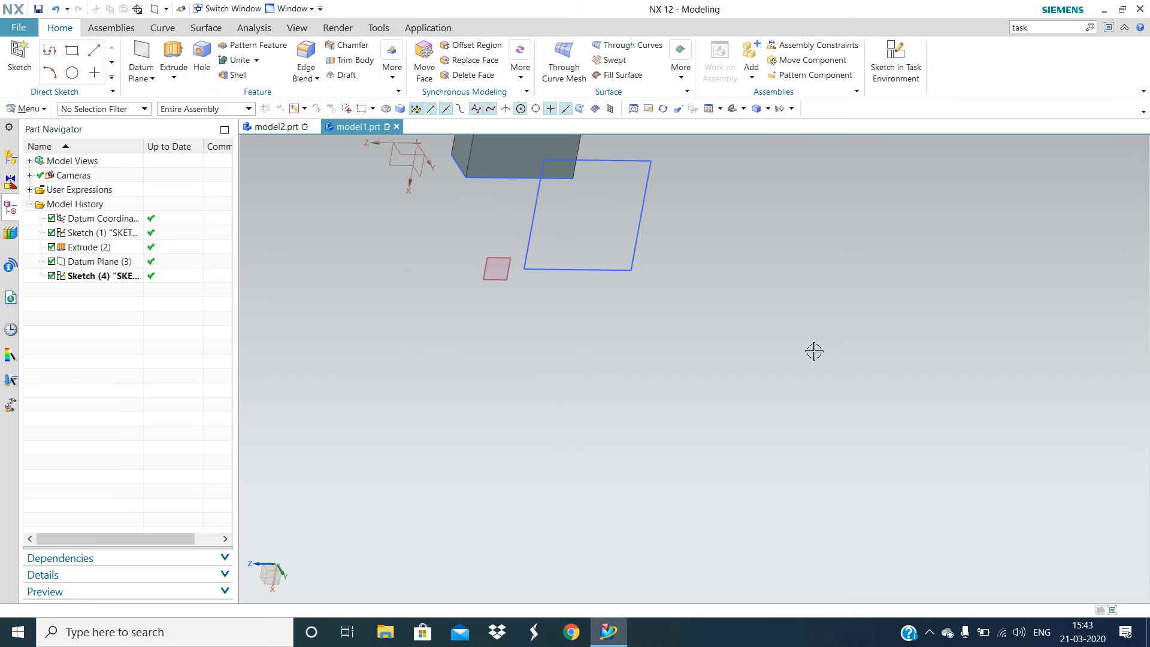